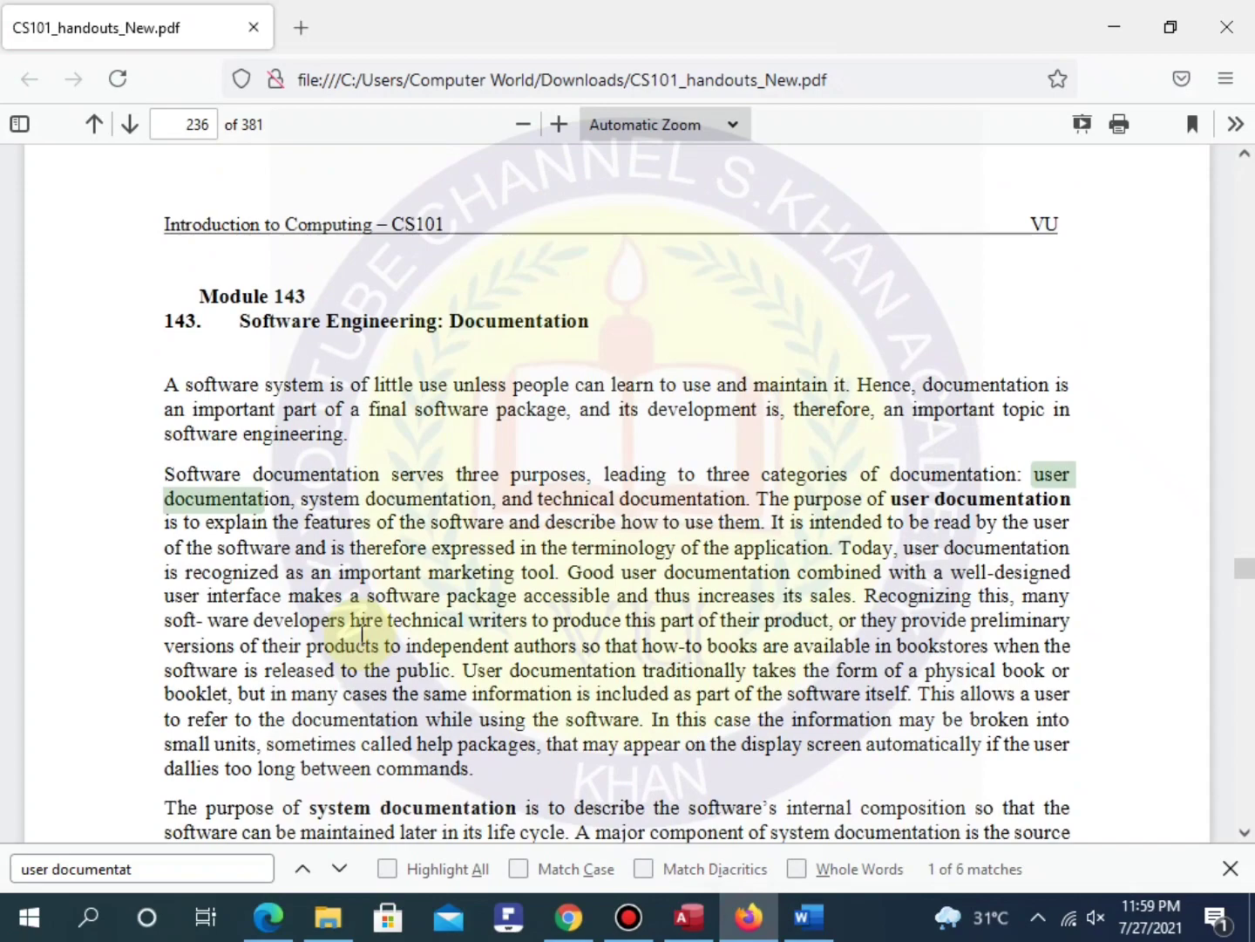
Read the purposes of user, system and technical documentation in Module 143, selecting the text about the software's internal composition.
{"action": "scroll", "coordinate": [362, 635], "scroll_direction": "down", "scroll_amount": 3}
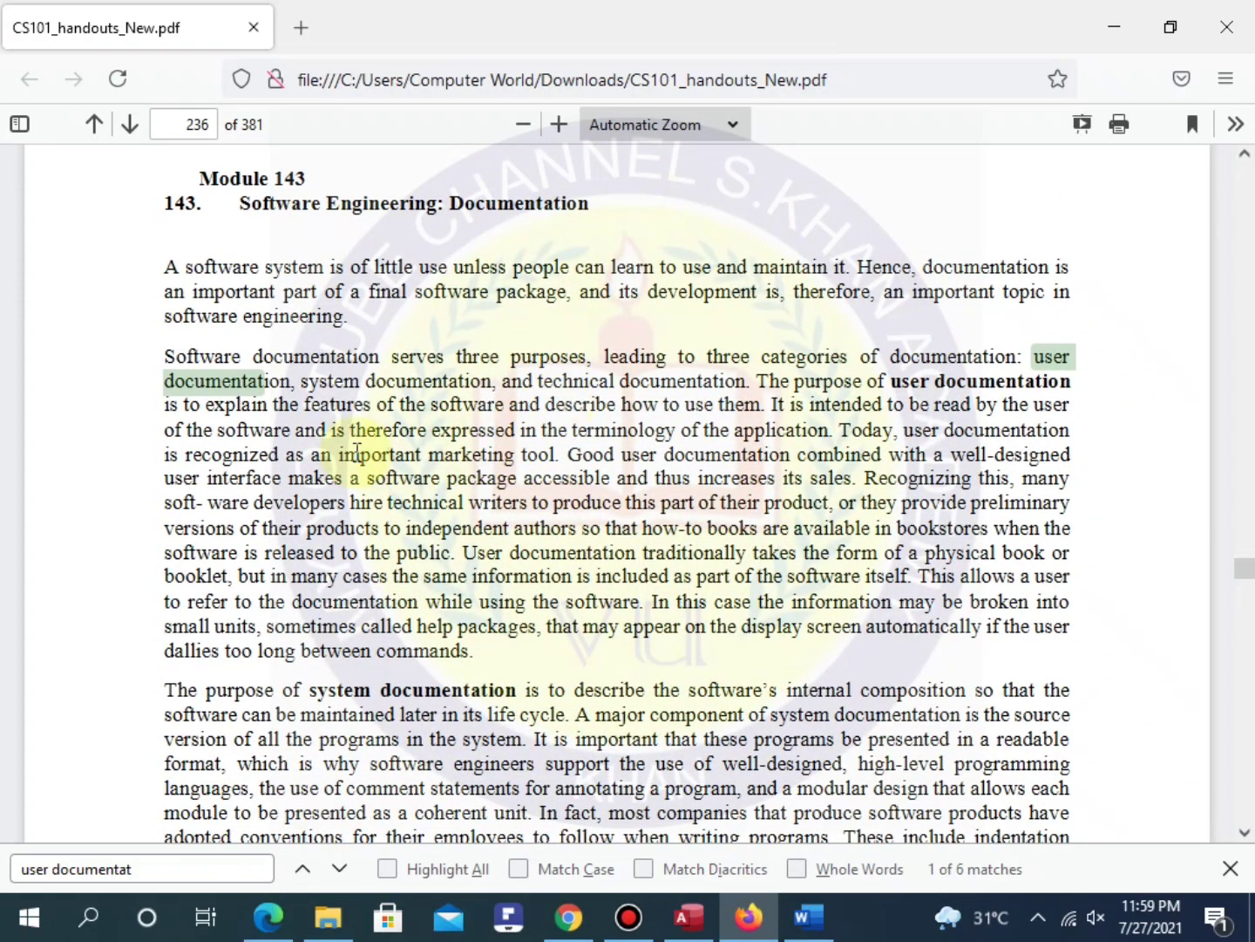
{"action": "scroll", "coordinate": [357, 451], "scroll_direction": "down", "scroll_amount": 15}
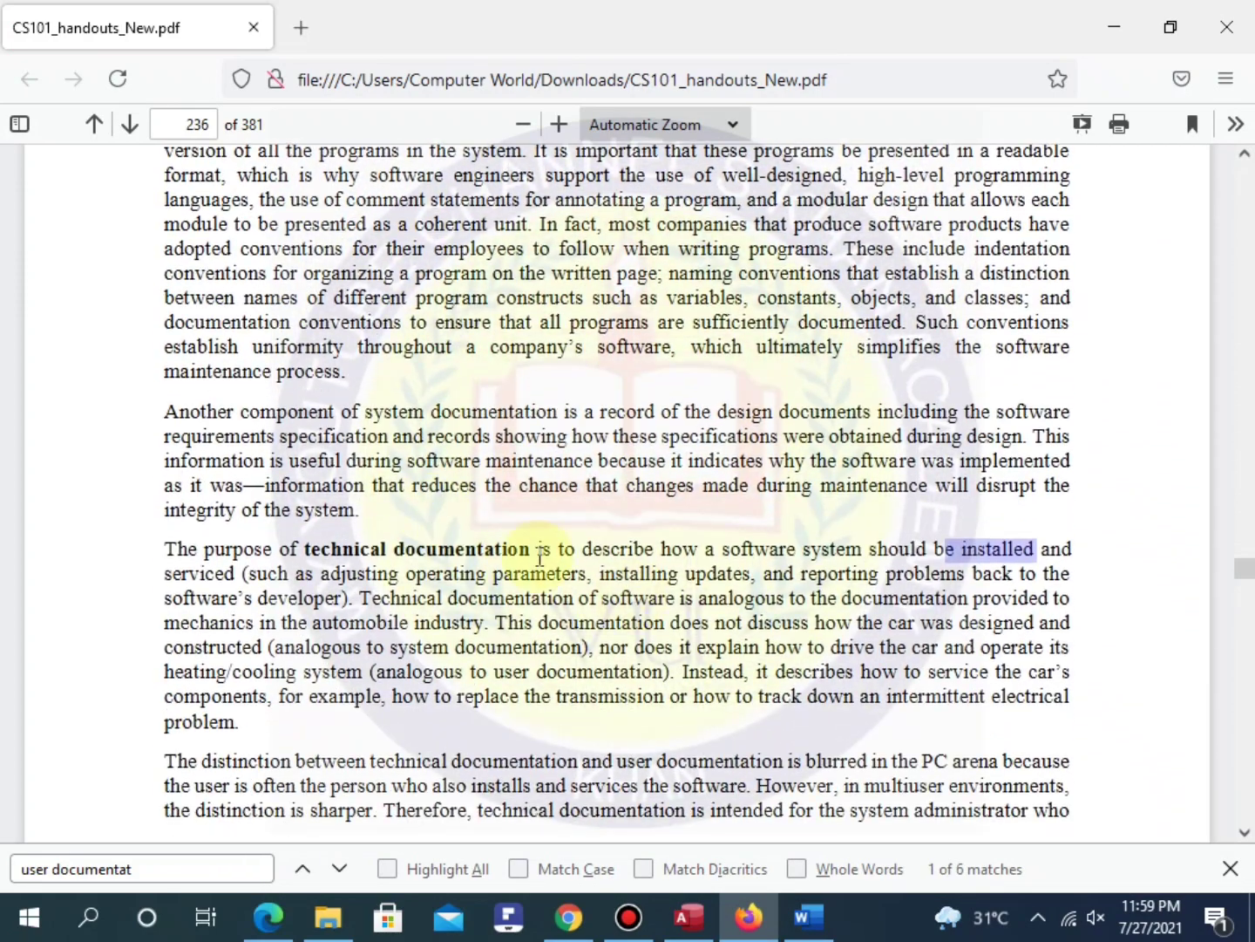
{"action": "scroll", "coordinate": [384, 565], "scroll_direction": "up", "scroll_amount": 12}
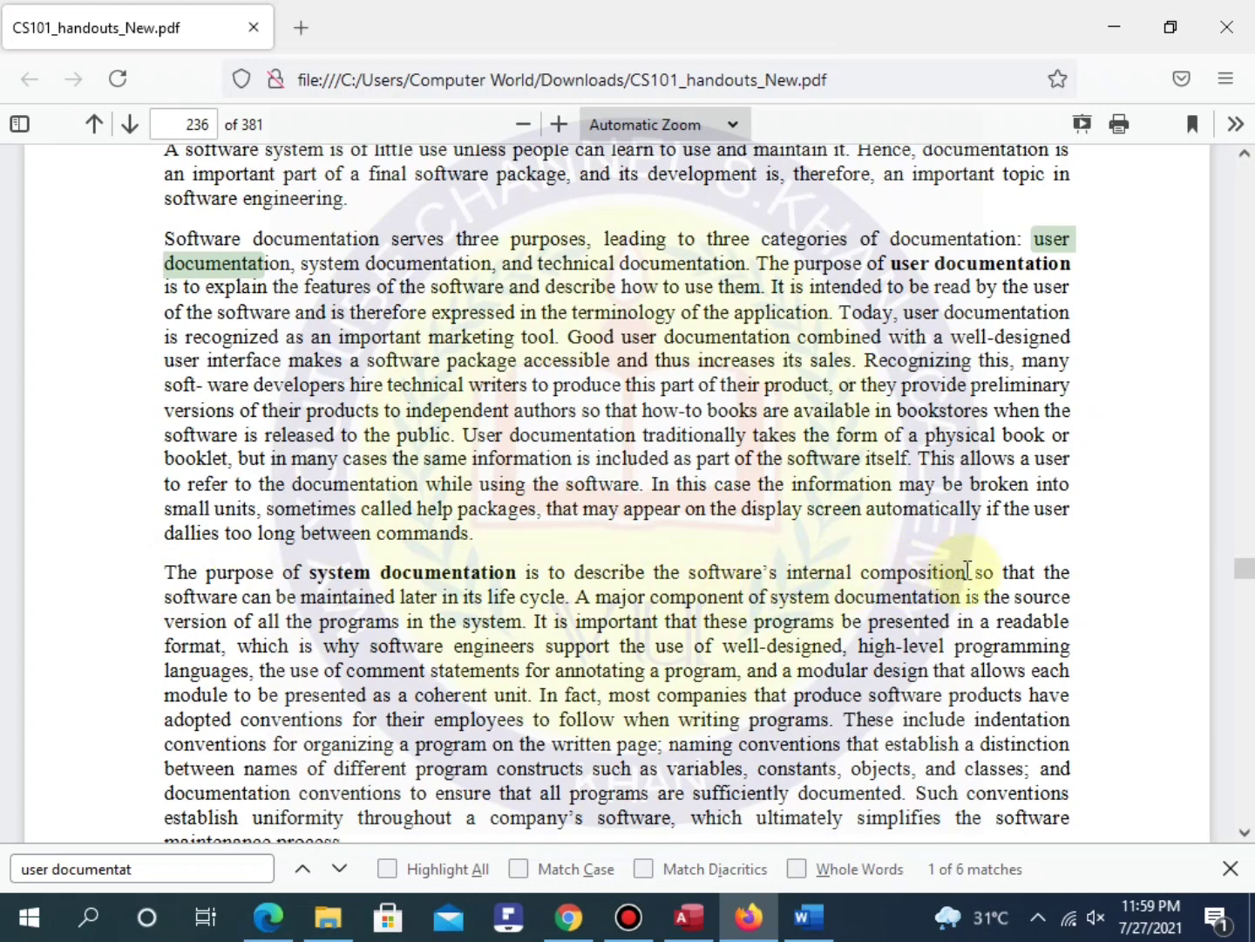
{"action": "left_click_drag", "start_coordinate": [968, 572], "coordinate": [767, 569]}
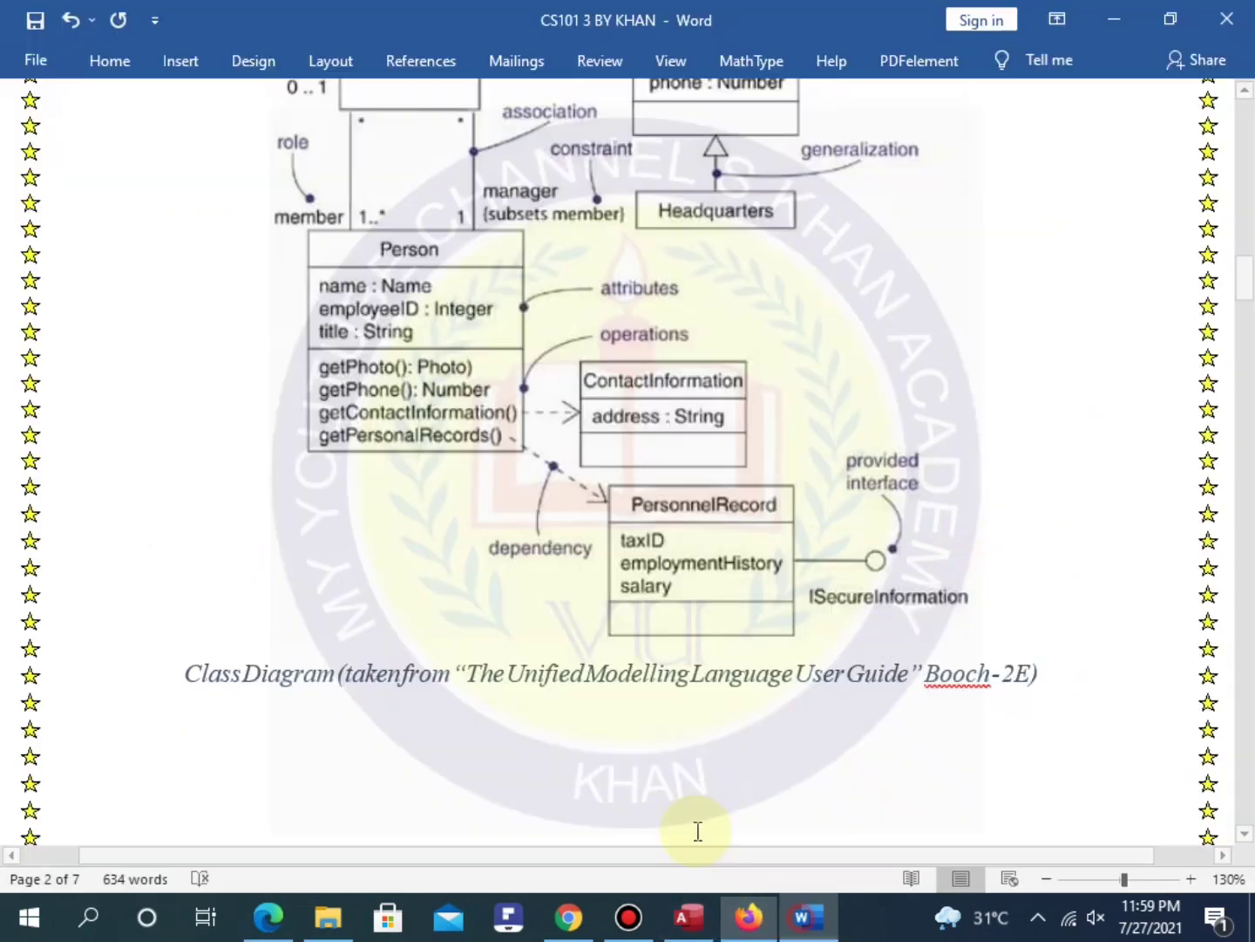
Switch to the Word document and review the class diagram's solution and the Part (B) server-based installation figure.
{"action": "left_click", "coordinate": [809, 915]}
{"action": "scroll", "coordinate": [392, 529], "scroll_direction": "down", "scroll_amount": 4}
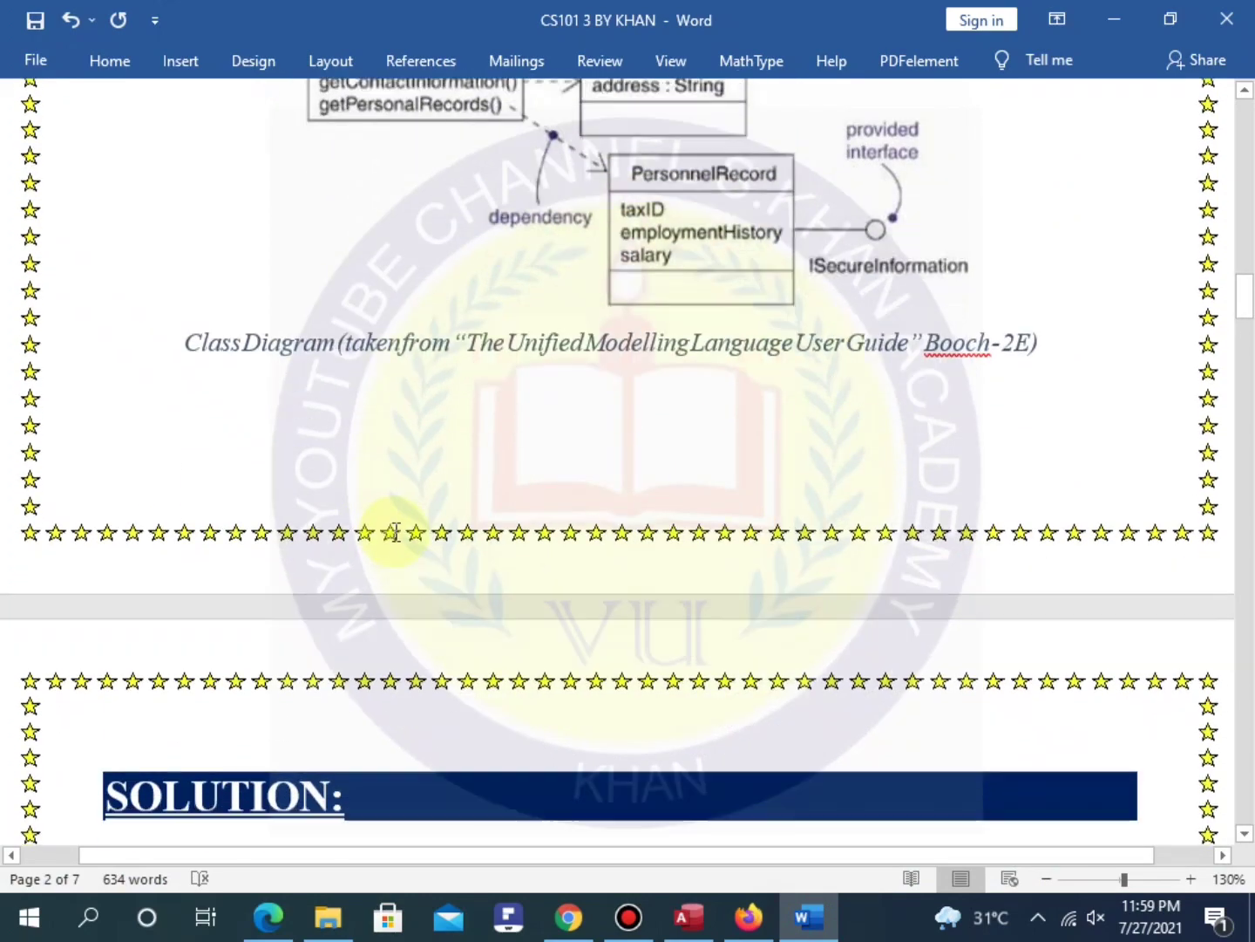
{"action": "scroll", "coordinate": [396, 532], "scroll_direction": "down", "scroll_amount": 3}
{"action": "scroll", "coordinate": [350, 624], "scroll_direction": "down", "scroll_amount": 12}
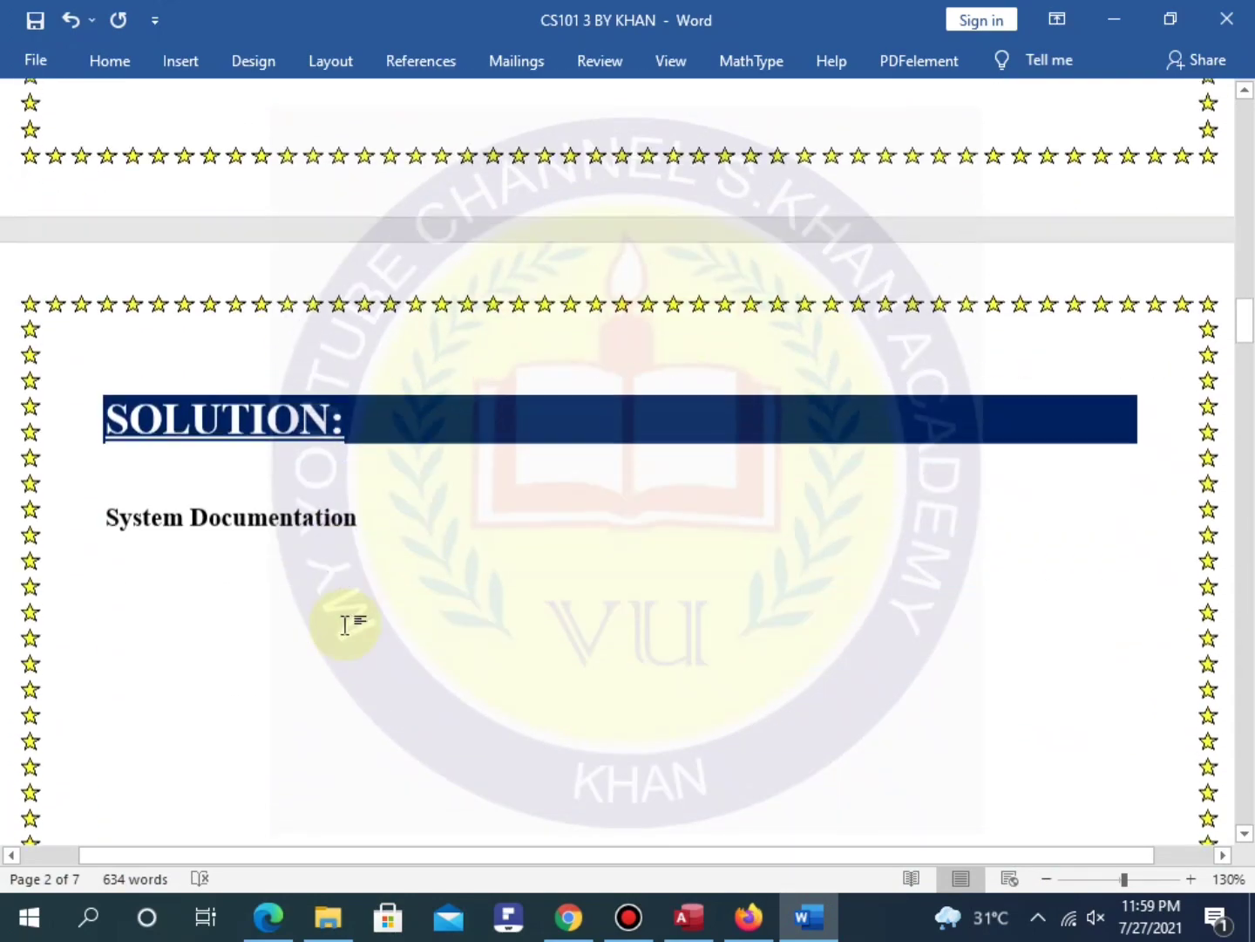
{"action": "scroll", "coordinate": [345, 628], "scroll_direction": "down", "scroll_amount": 6}
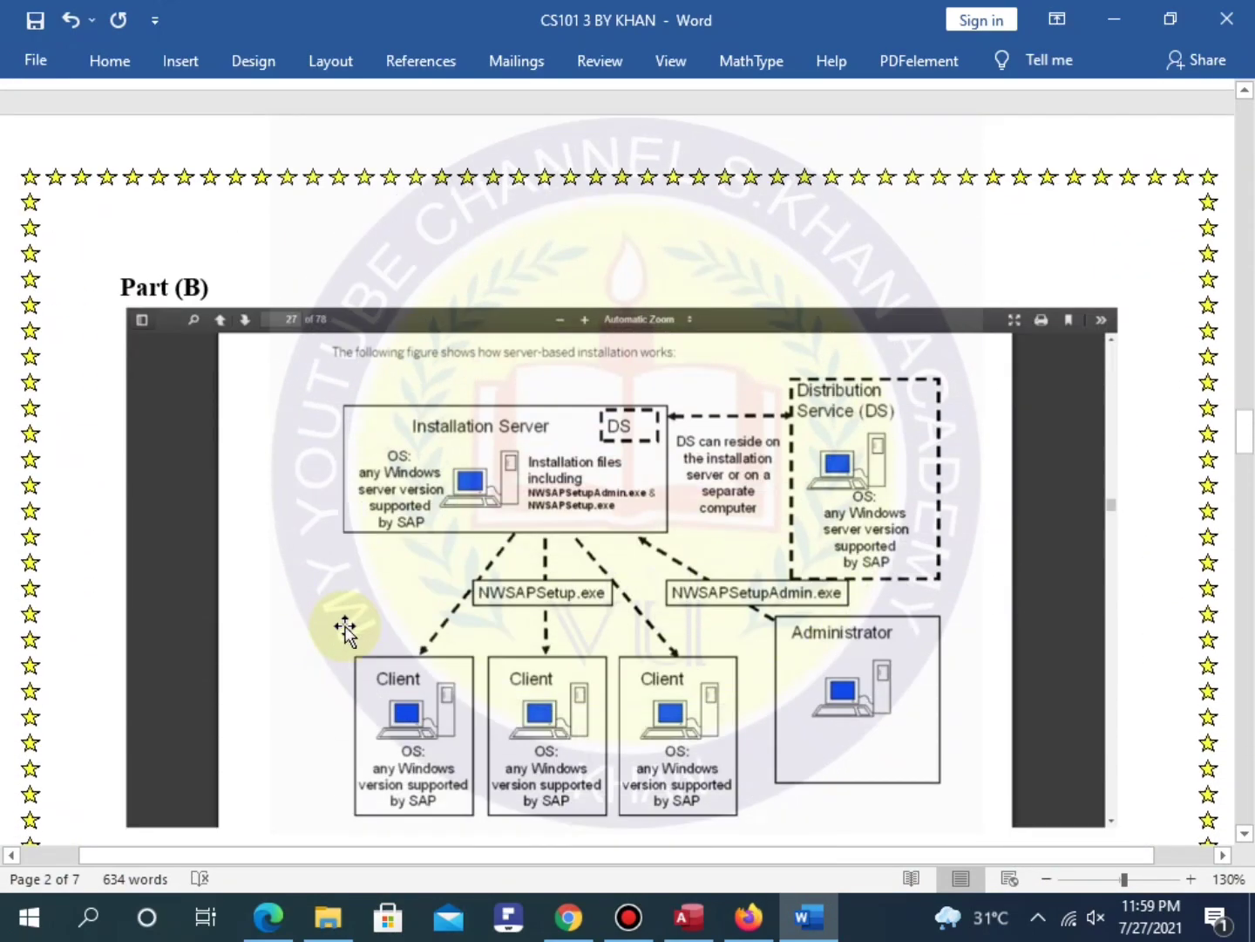
{"action": "scroll", "coordinate": [499, 497], "scroll_direction": "down", "scroll_amount": 1}
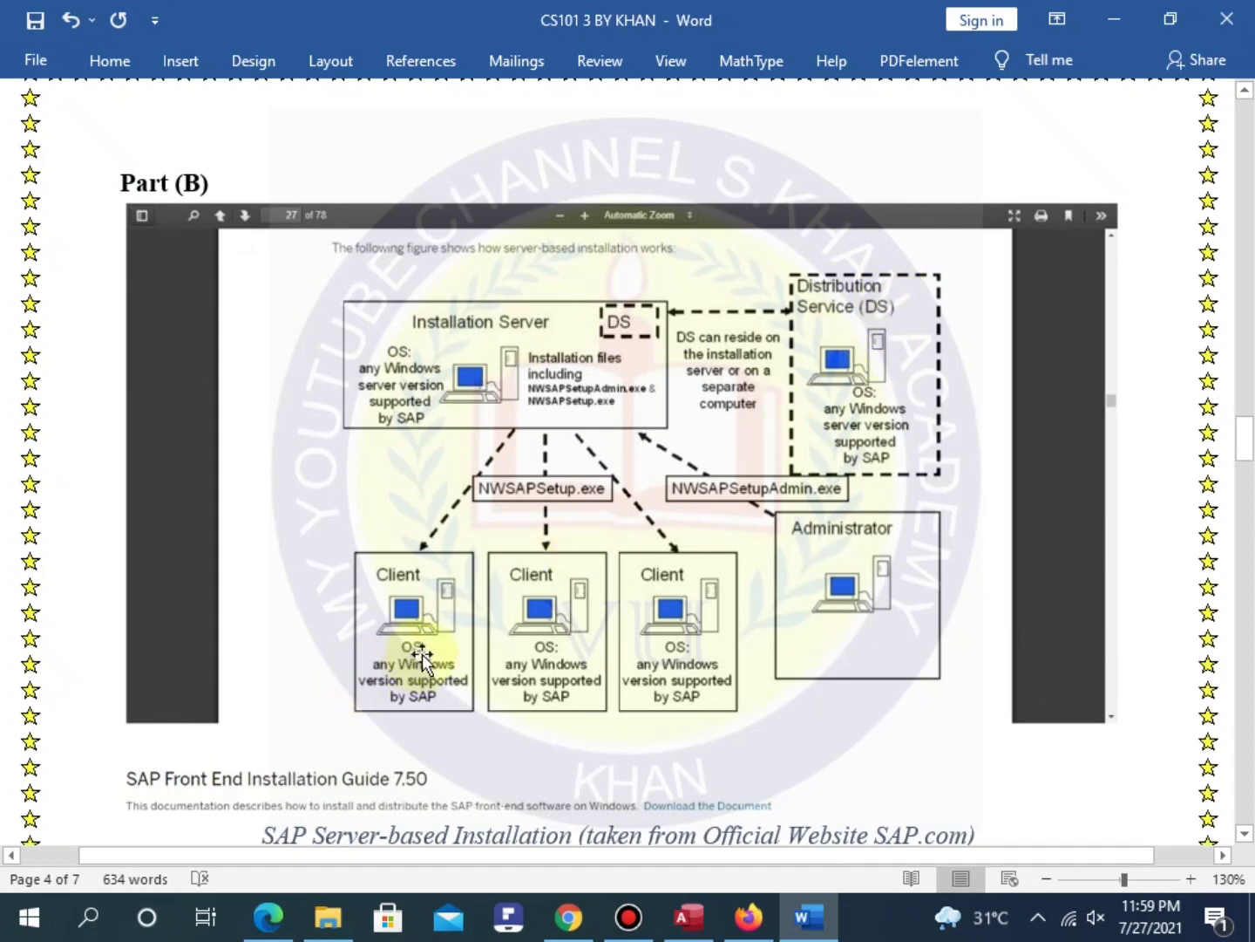
Return to the PDF handout in Firefox and select the word "installed" in the technical documentation paragraph.
{"action": "left_click", "coordinate": [748, 915]}
{"action": "scroll", "coordinate": [331, 601], "scroll_direction": "down", "scroll_amount": 5}
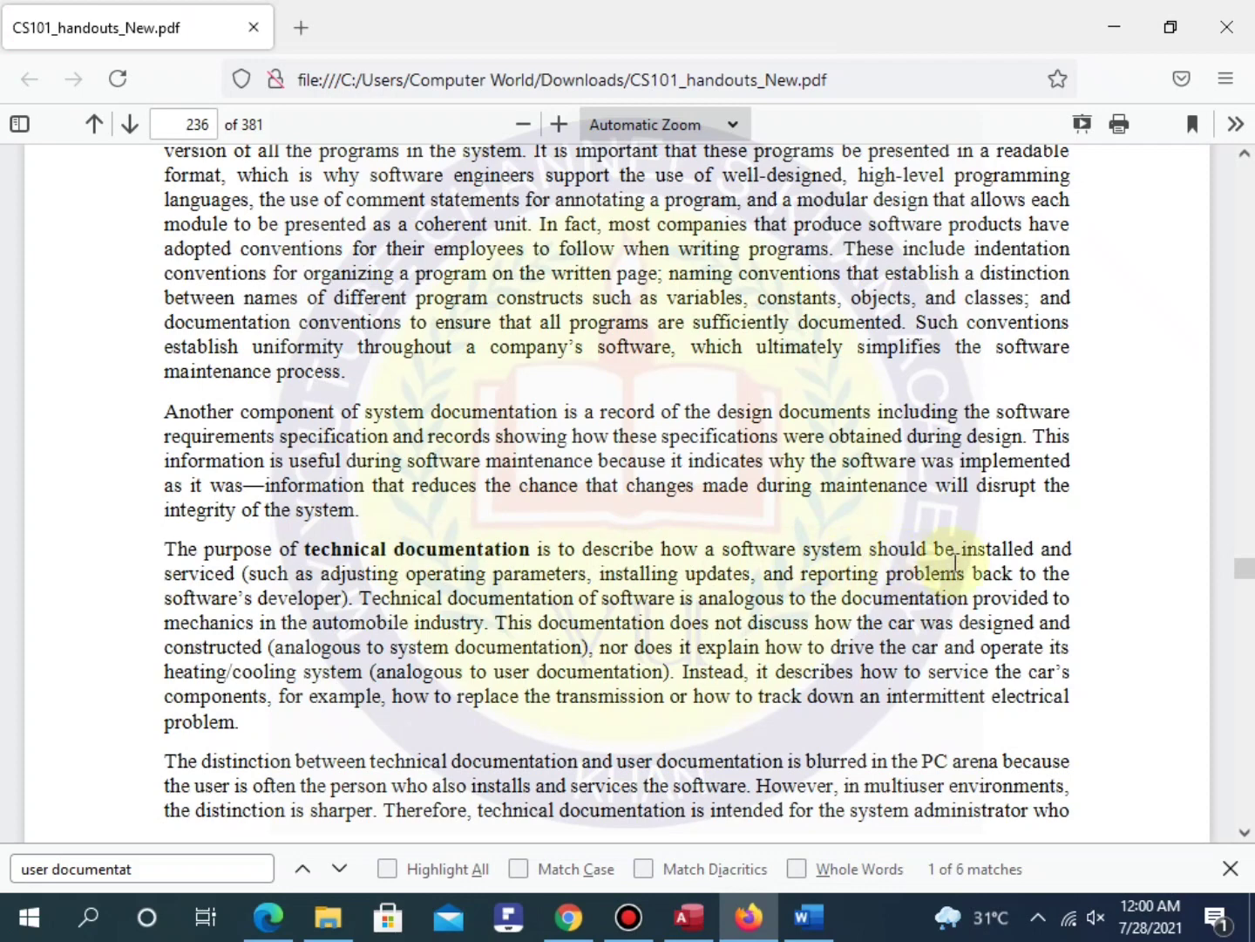
{"action": "left_click_drag", "start_coordinate": [1035, 549], "coordinate": [978, 544]}
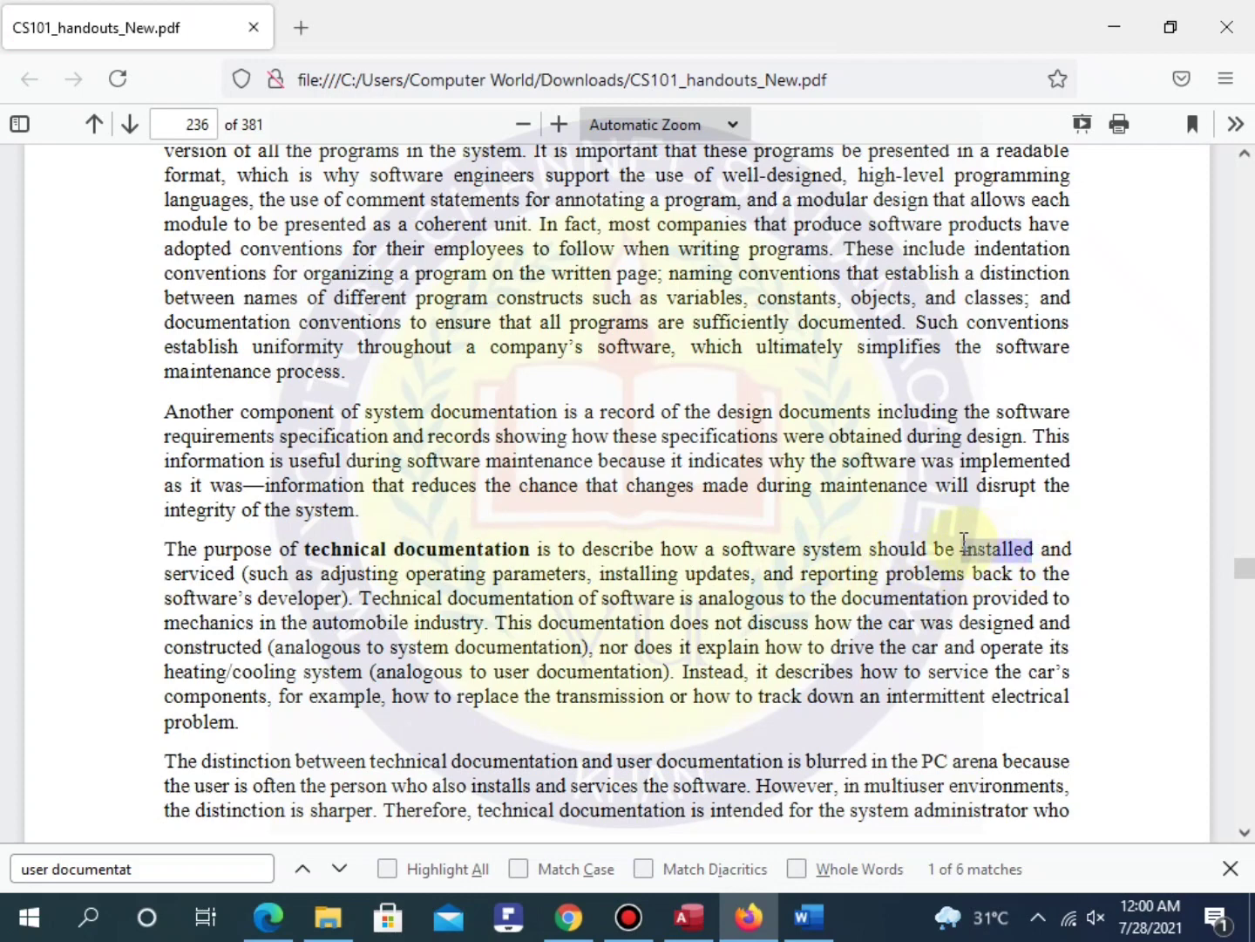
Switch to the Word document and review the Part (B) solution and the Part (C) Windows 10 Help question with its solution.
{"action": "left_click", "coordinate": [809, 916]}
{"action": "scroll", "coordinate": [599, 618], "scroll_direction": "down", "scroll_amount": 5}
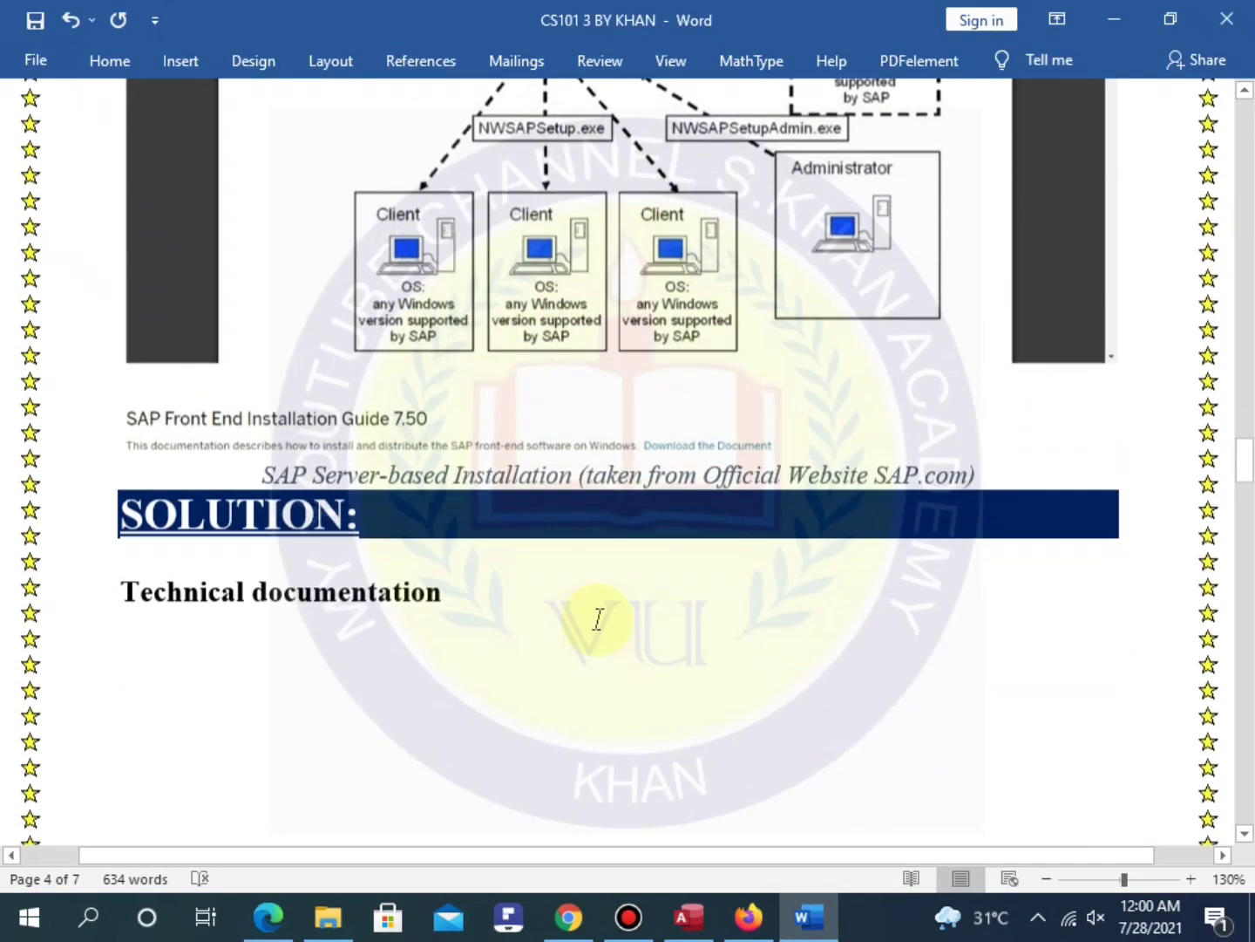
{"action": "scroll", "coordinate": [575, 610], "scroll_direction": "down", "scroll_amount": 1}
{"action": "scroll", "coordinate": [443, 586], "scroll_direction": "down", "scroll_amount": 10}
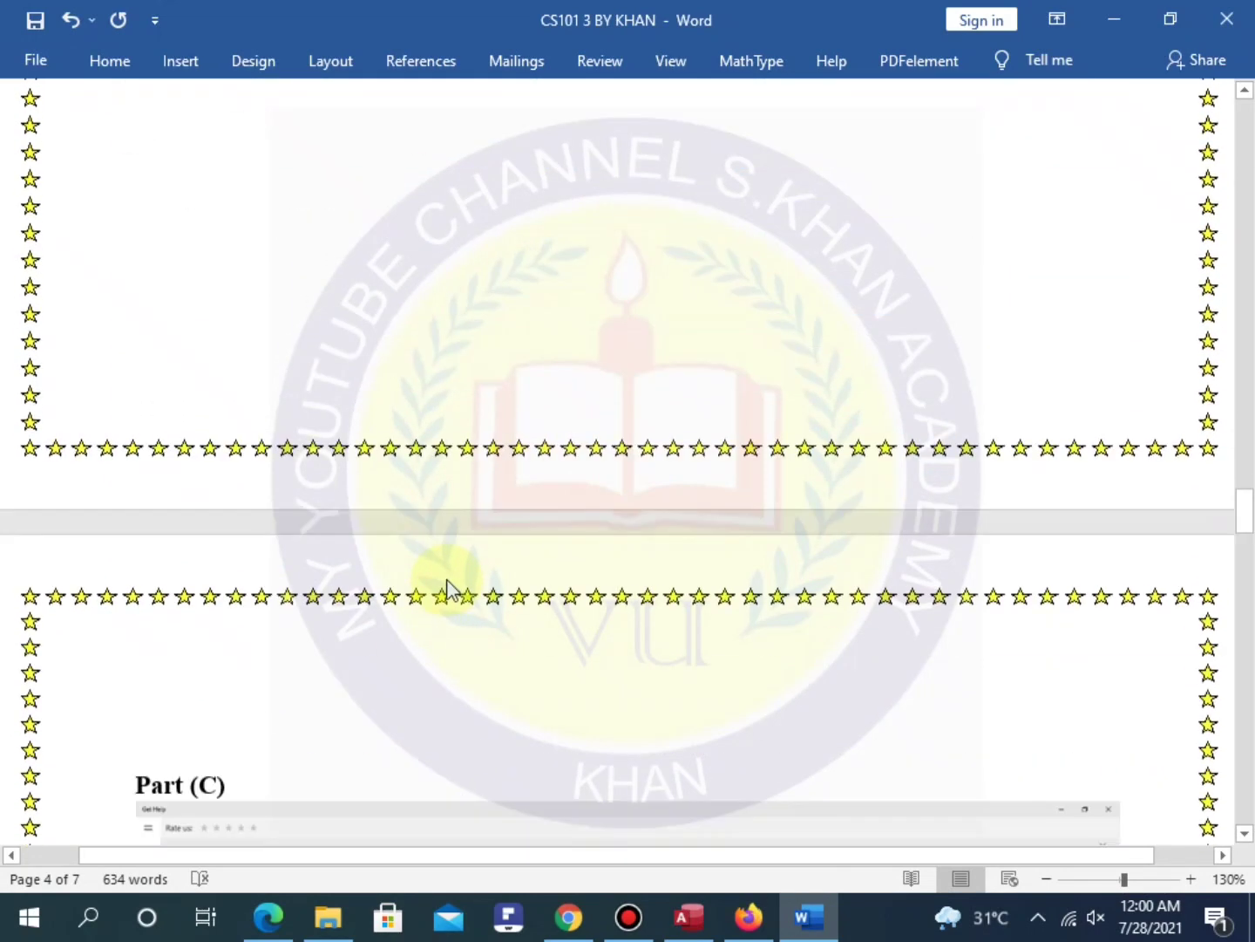
{"action": "scroll", "coordinate": [447, 585], "scroll_direction": "down", "scroll_amount": 7}
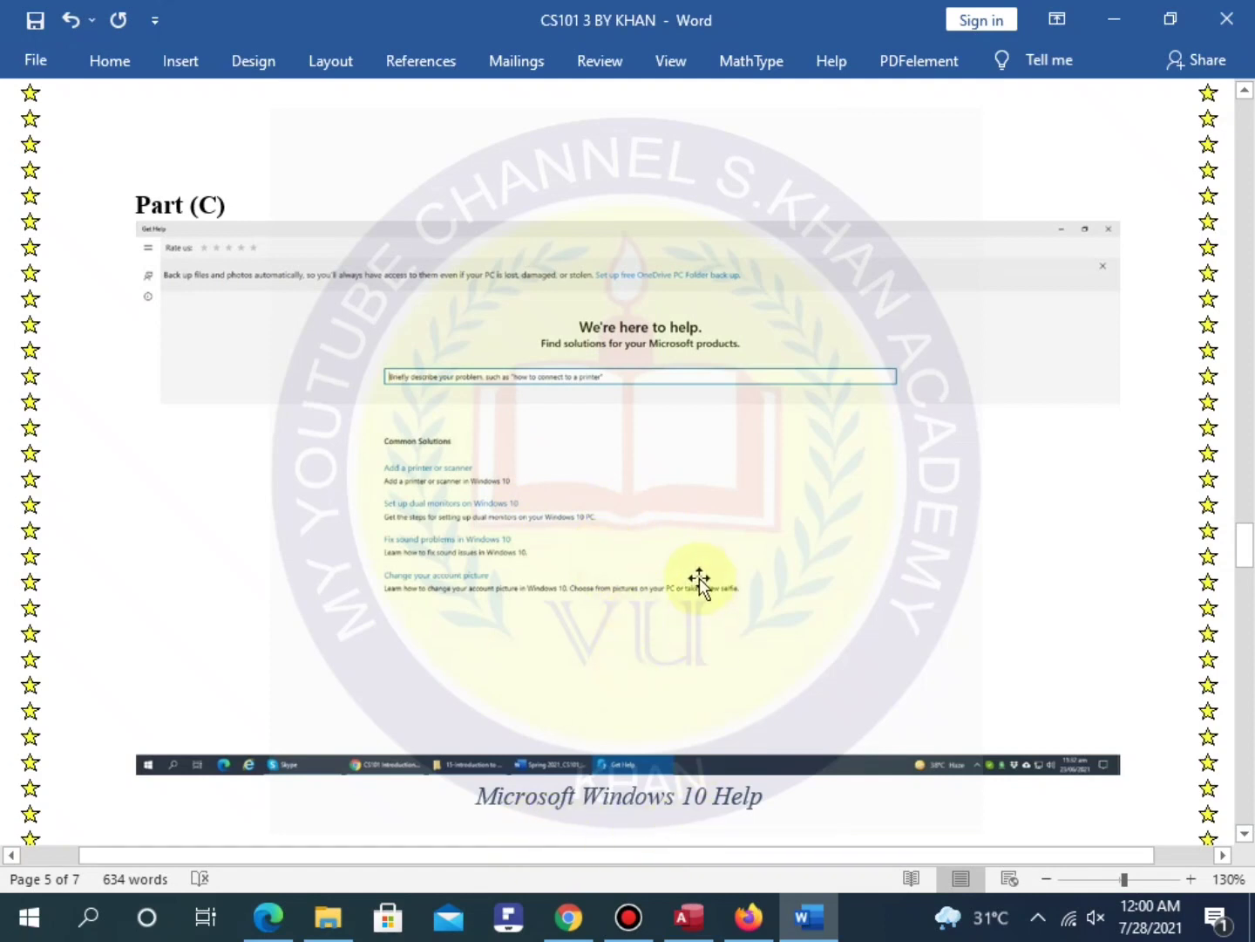
{"action": "scroll", "coordinate": [699, 580], "scroll_direction": "down", "scroll_amount": 3}
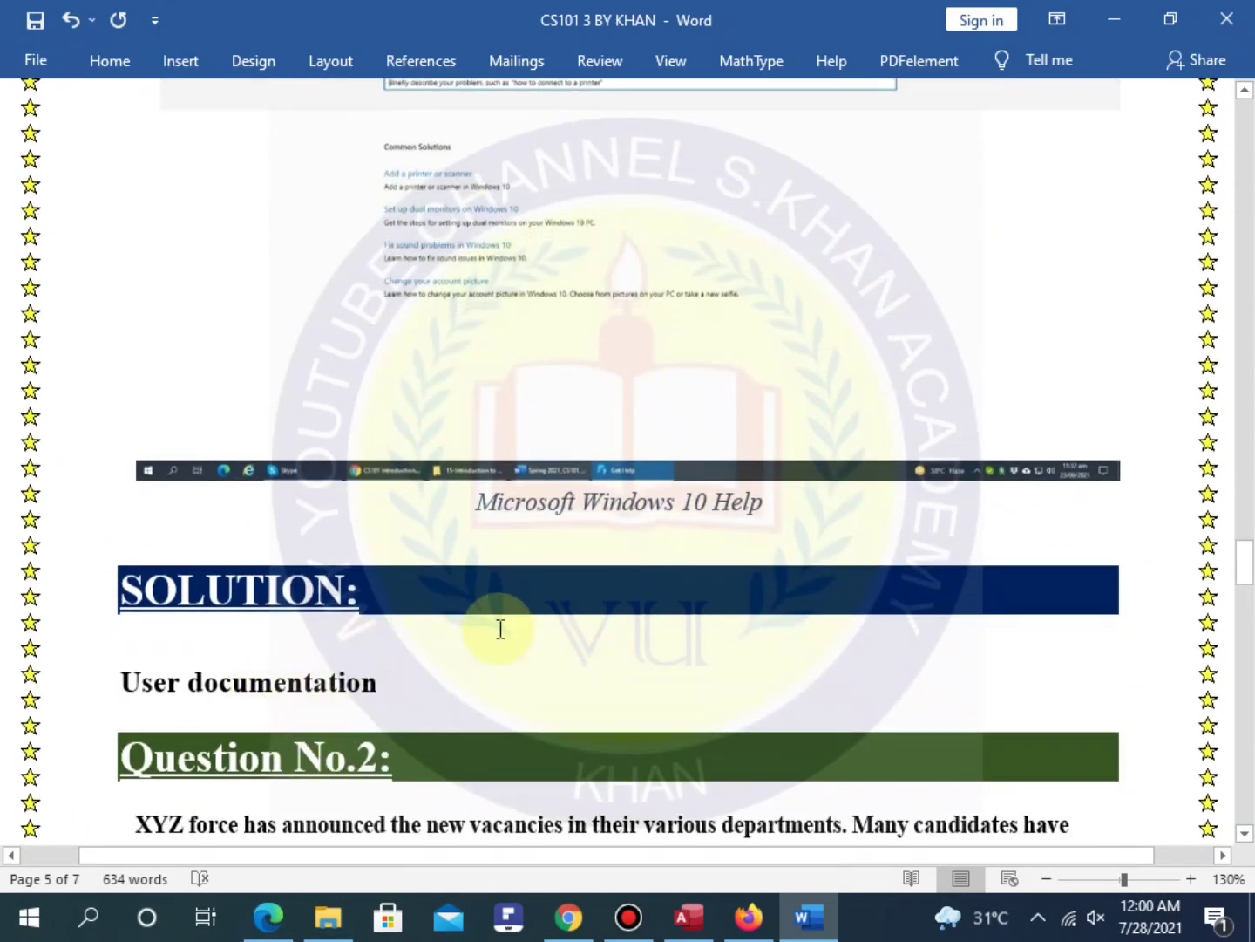
Read Question No.2 with its Candidates and Departments tables and the query statements below them.
{"action": "scroll", "coordinate": [498, 628], "scroll_direction": "down", "scroll_amount": 4}
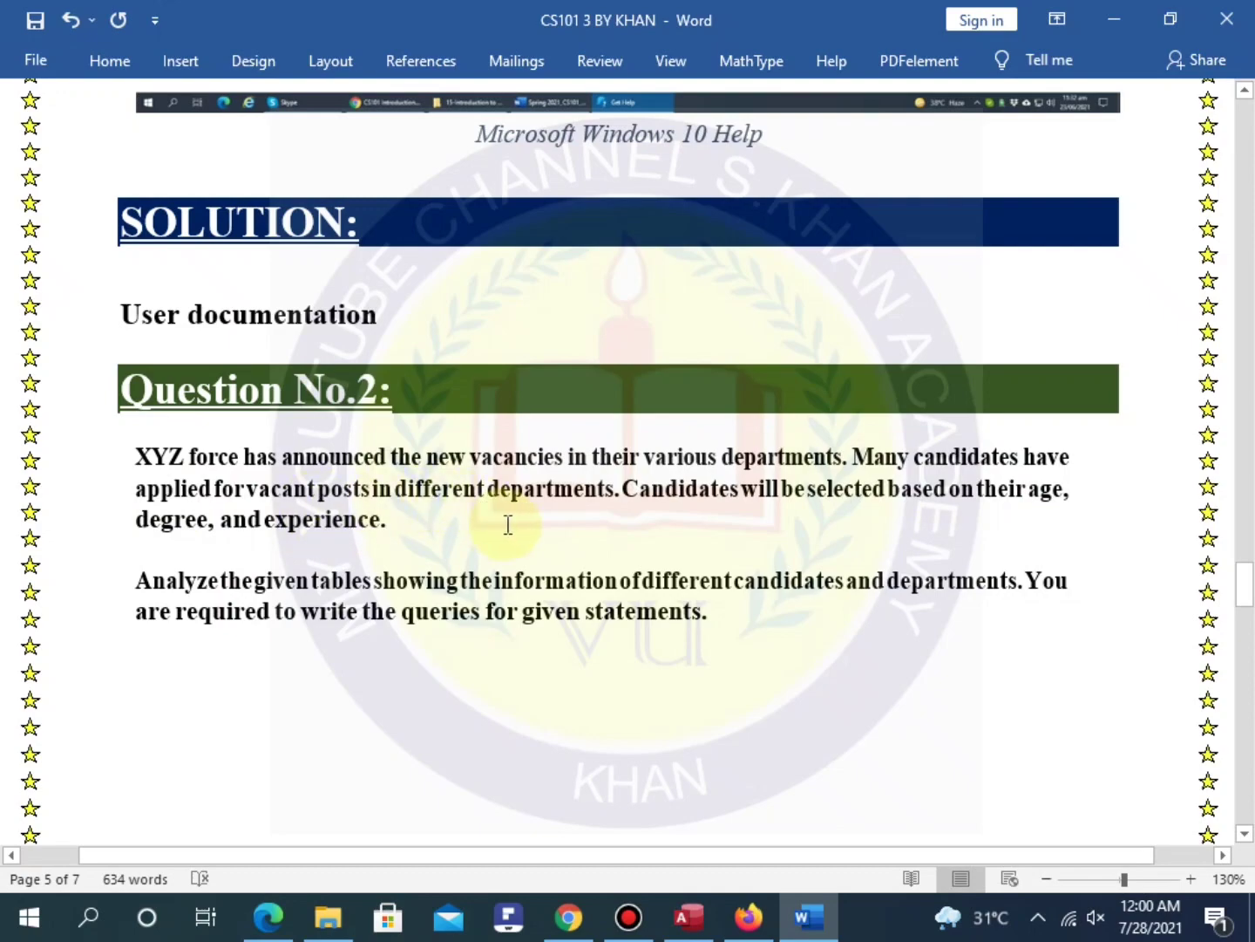
{"action": "scroll", "coordinate": [623, 517], "scroll_direction": "down", "scroll_amount": 8}
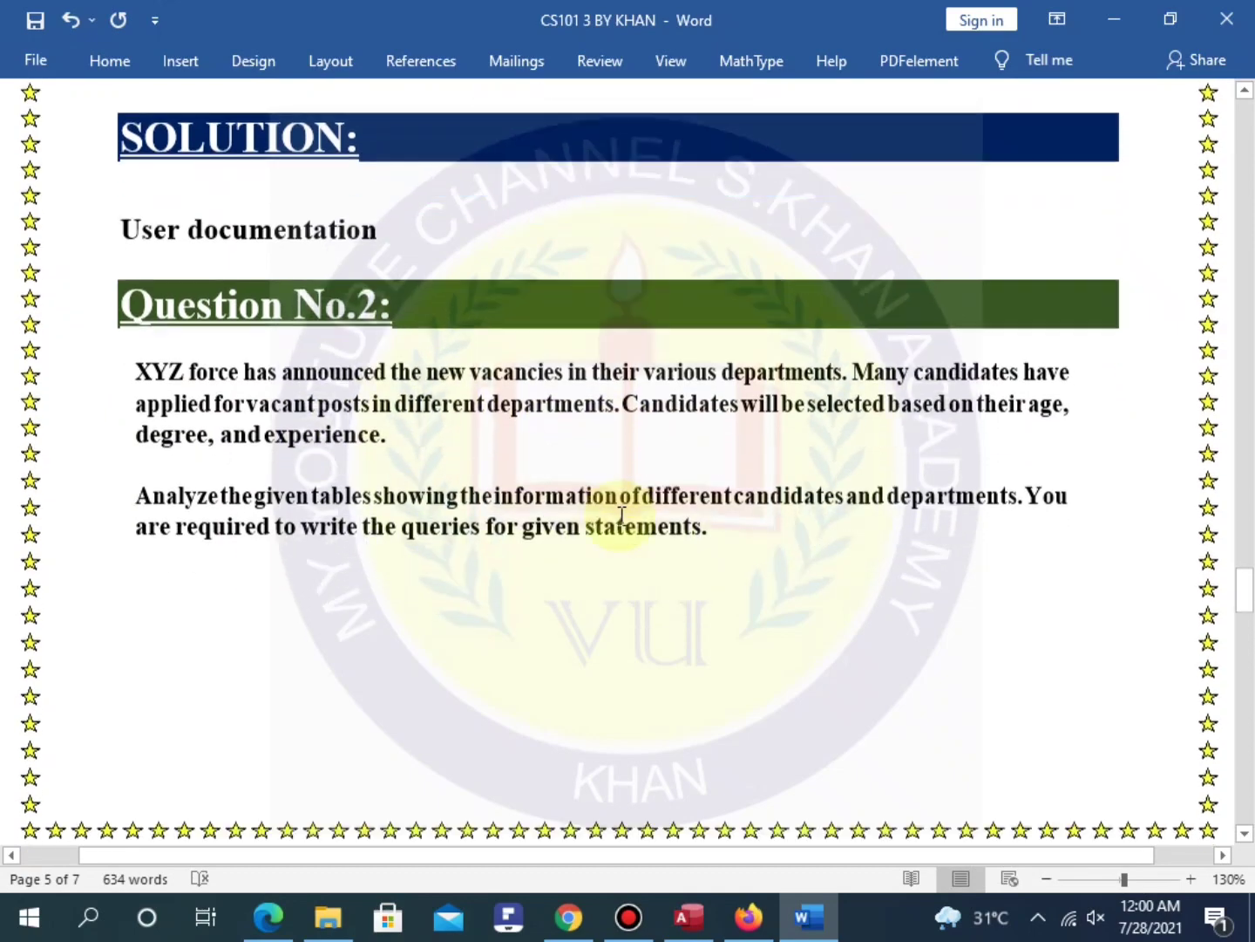
{"action": "scroll", "coordinate": [628, 512], "scroll_direction": "down", "scroll_amount": 2}
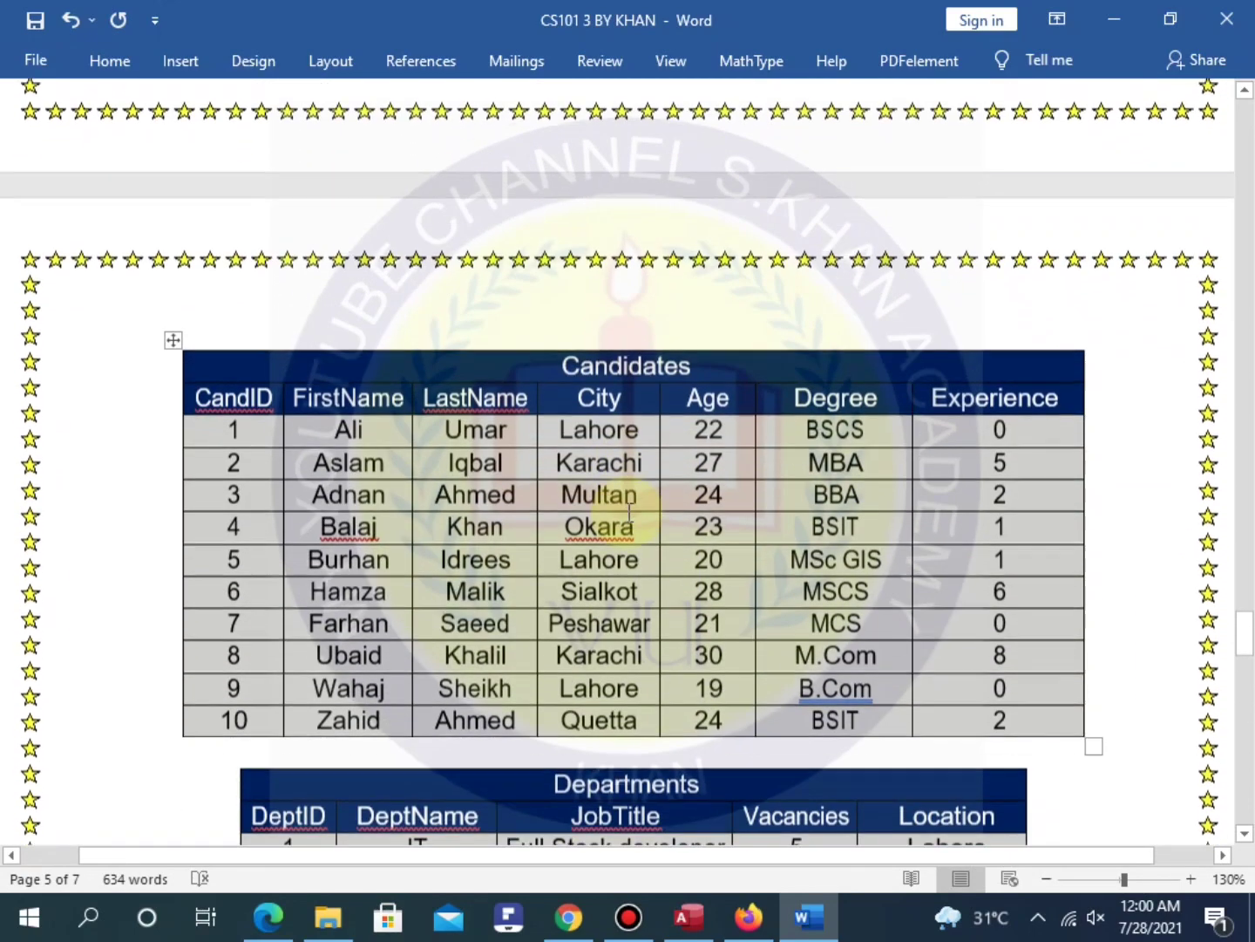
{"action": "scroll", "coordinate": [739, 514], "scroll_direction": "down", "scroll_amount": 2}
{"action": "scroll", "coordinate": [739, 515], "scroll_direction": "down", "scroll_amount": 1}
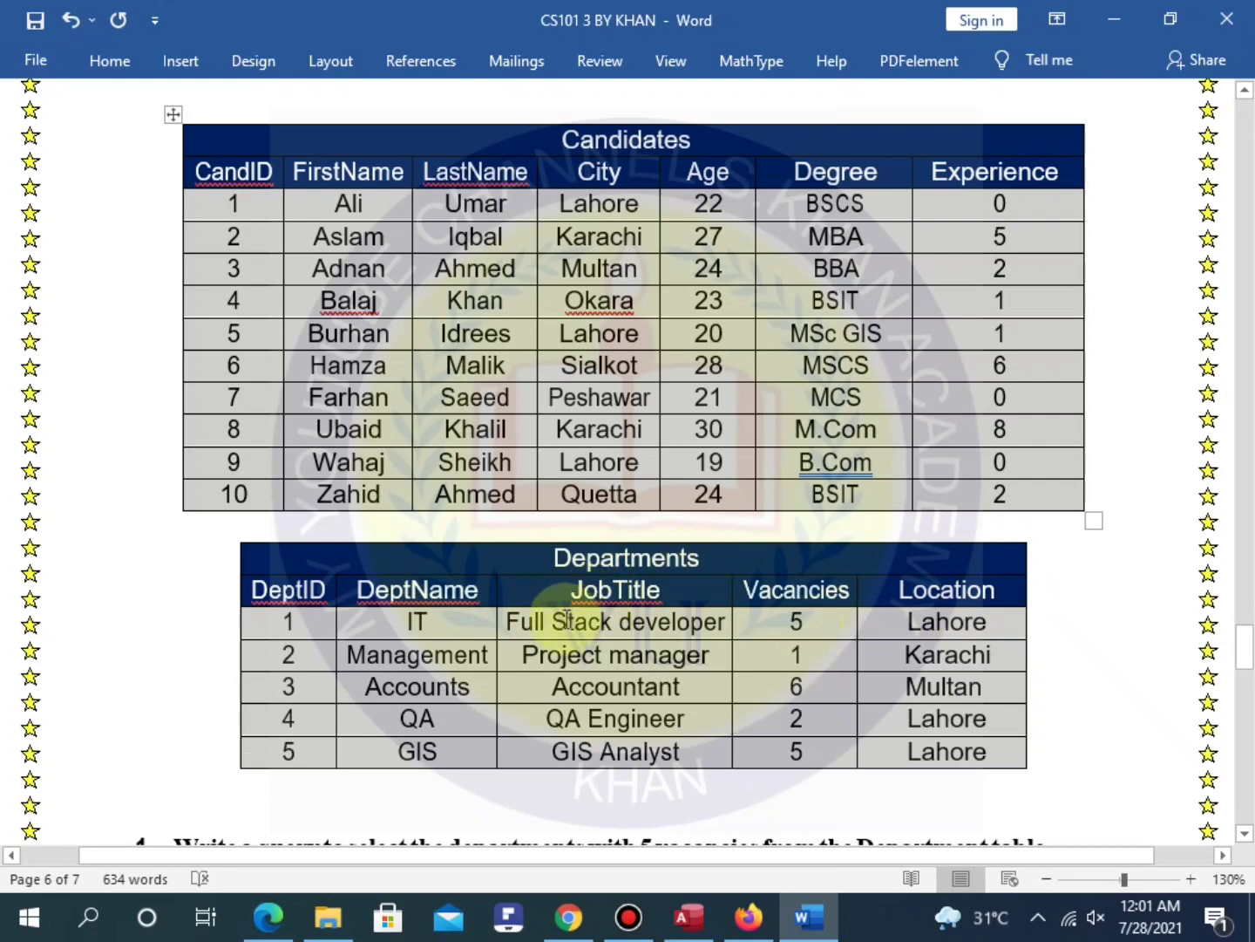
{"action": "scroll", "coordinate": [565, 615], "scroll_direction": "down", "scroll_amount": 2}
{"action": "scroll", "coordinate": [565, 616], "scroll_direction": "down", "scroll_amount": 1}
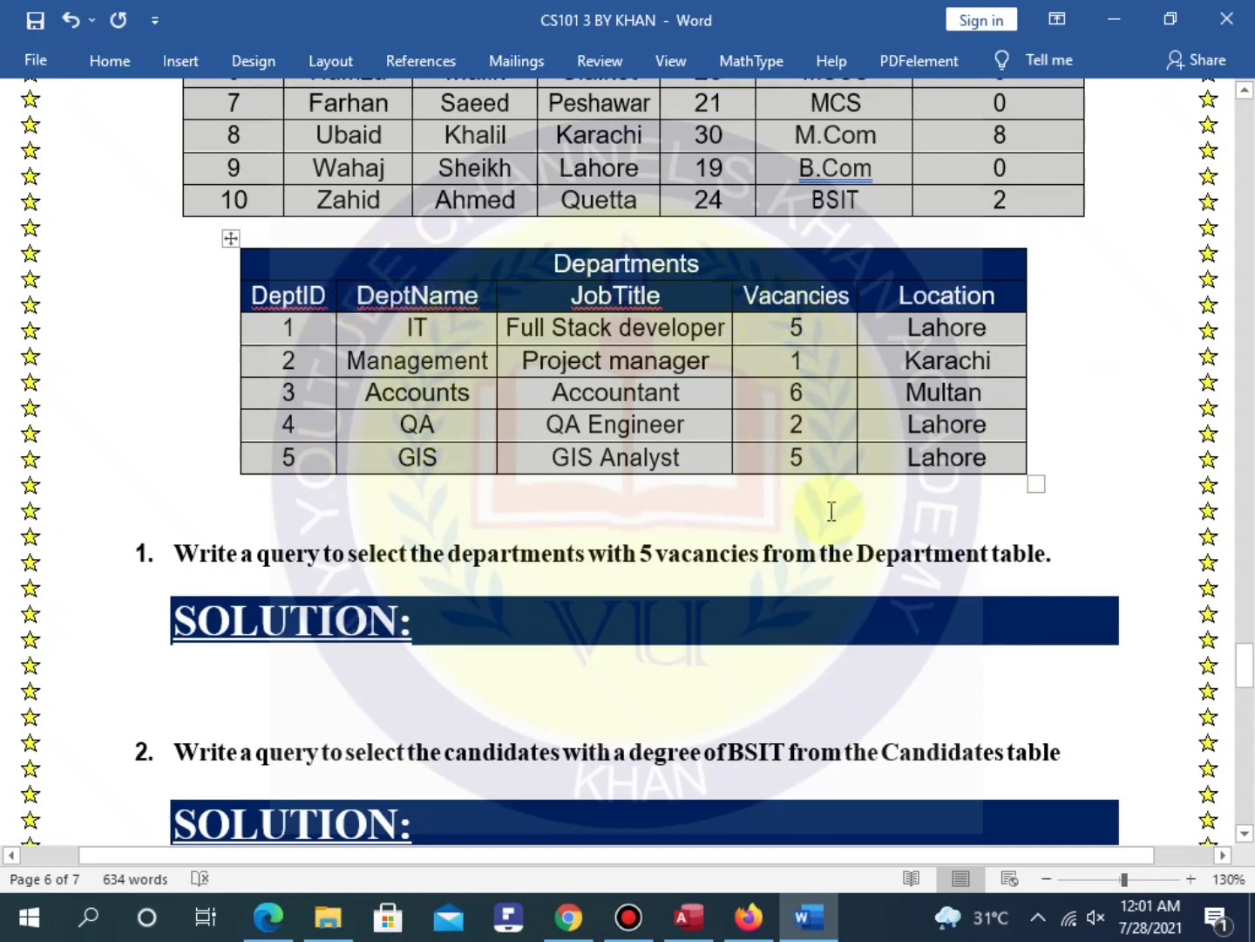
Switch to the Access database and look through the Candidates and Departments tables.
{"action": "left_click", "coordinate": [688, 916]}
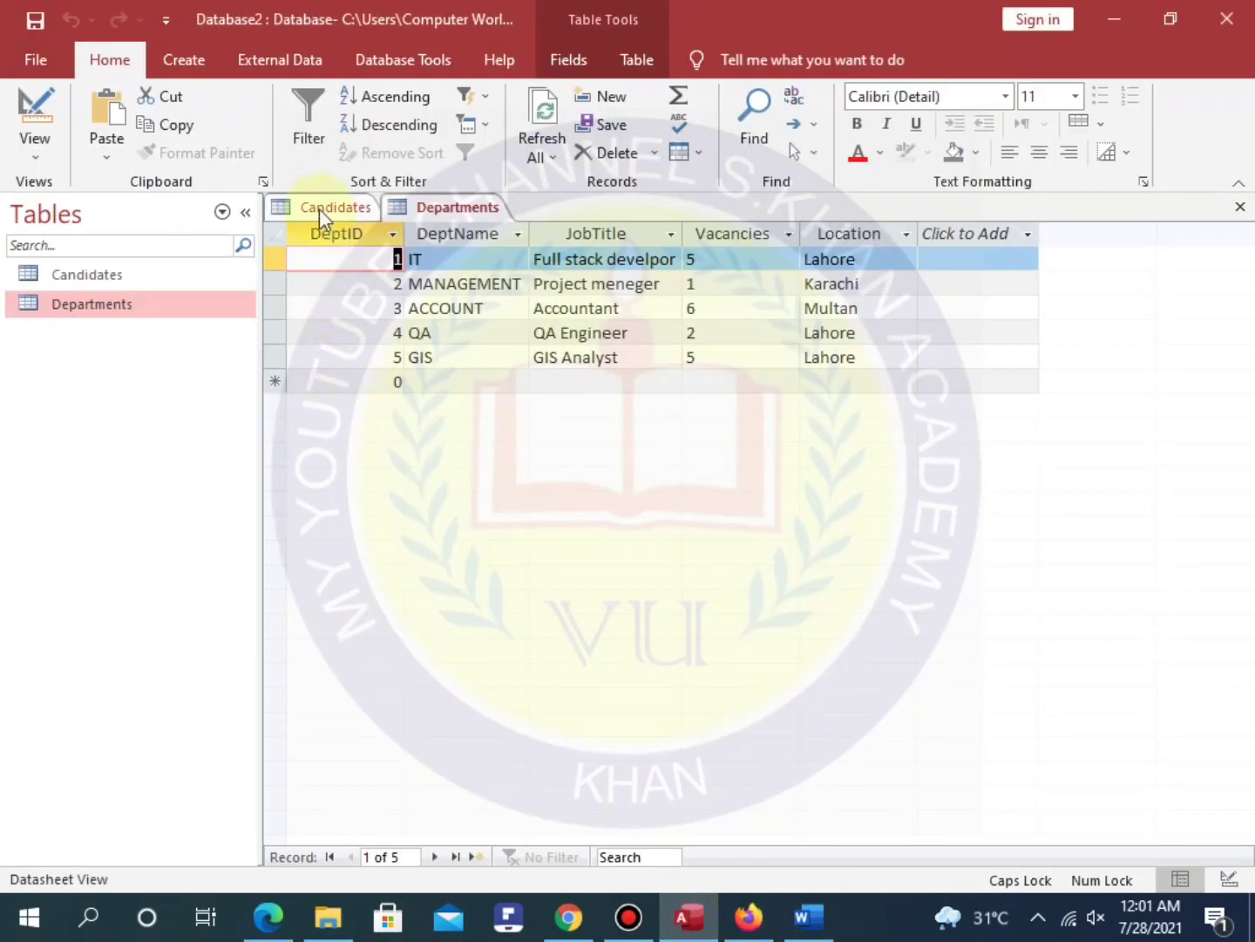
{"action": "left_click", "coordinate": [448, 208]}
{"action": "left_click", "coordinate": [340, 207]}
{"action": "left_click", "coordinate": [435, 210]}
{"action": "left_click", "coordinate": [322, 208]}
{"action": "left_click", "coordinate": [434, 208]}
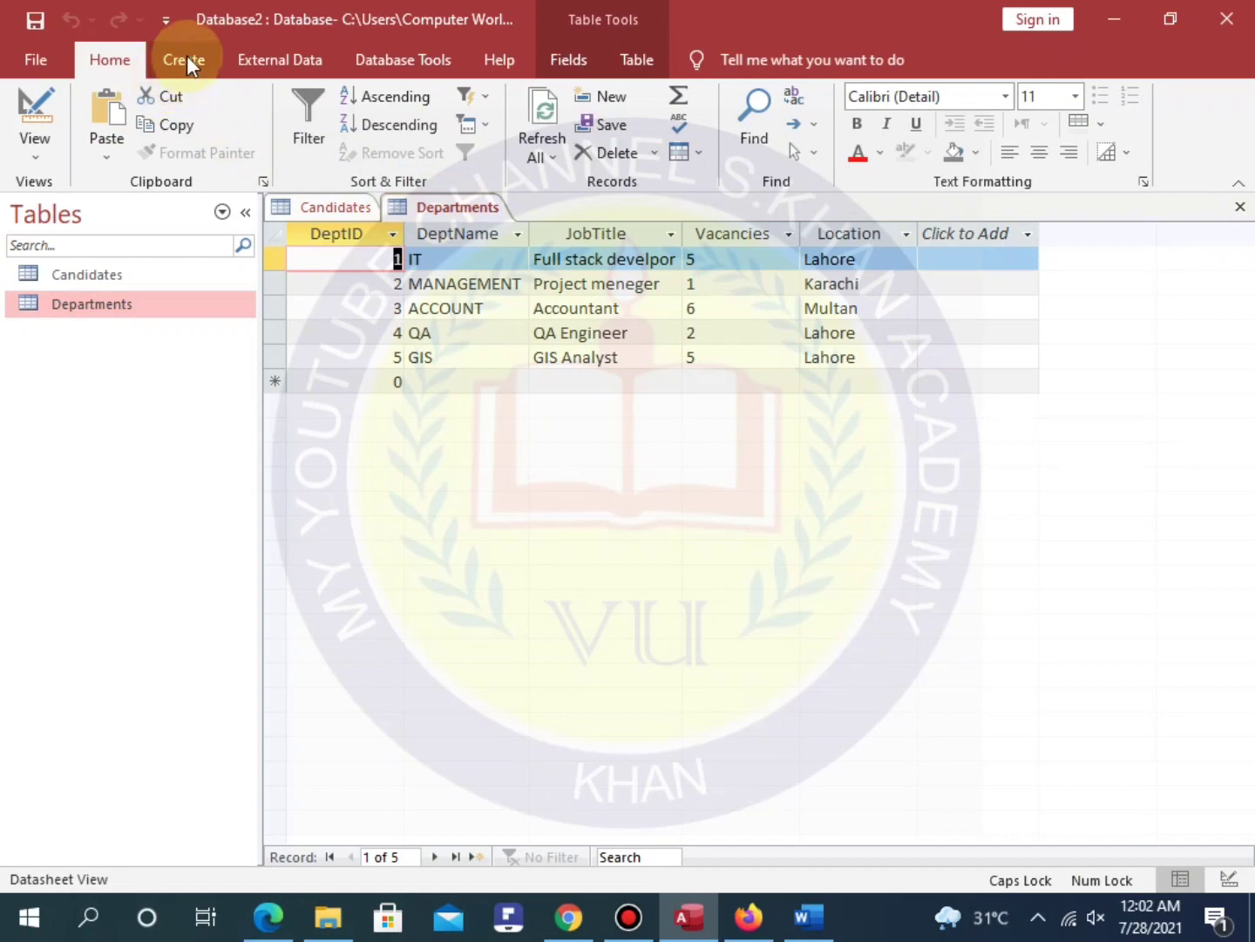
Create a new query in design view and add the Departments table, checking the first query statement in the Word document.
{"action": "left_click", "coordinate": [186, 61]}
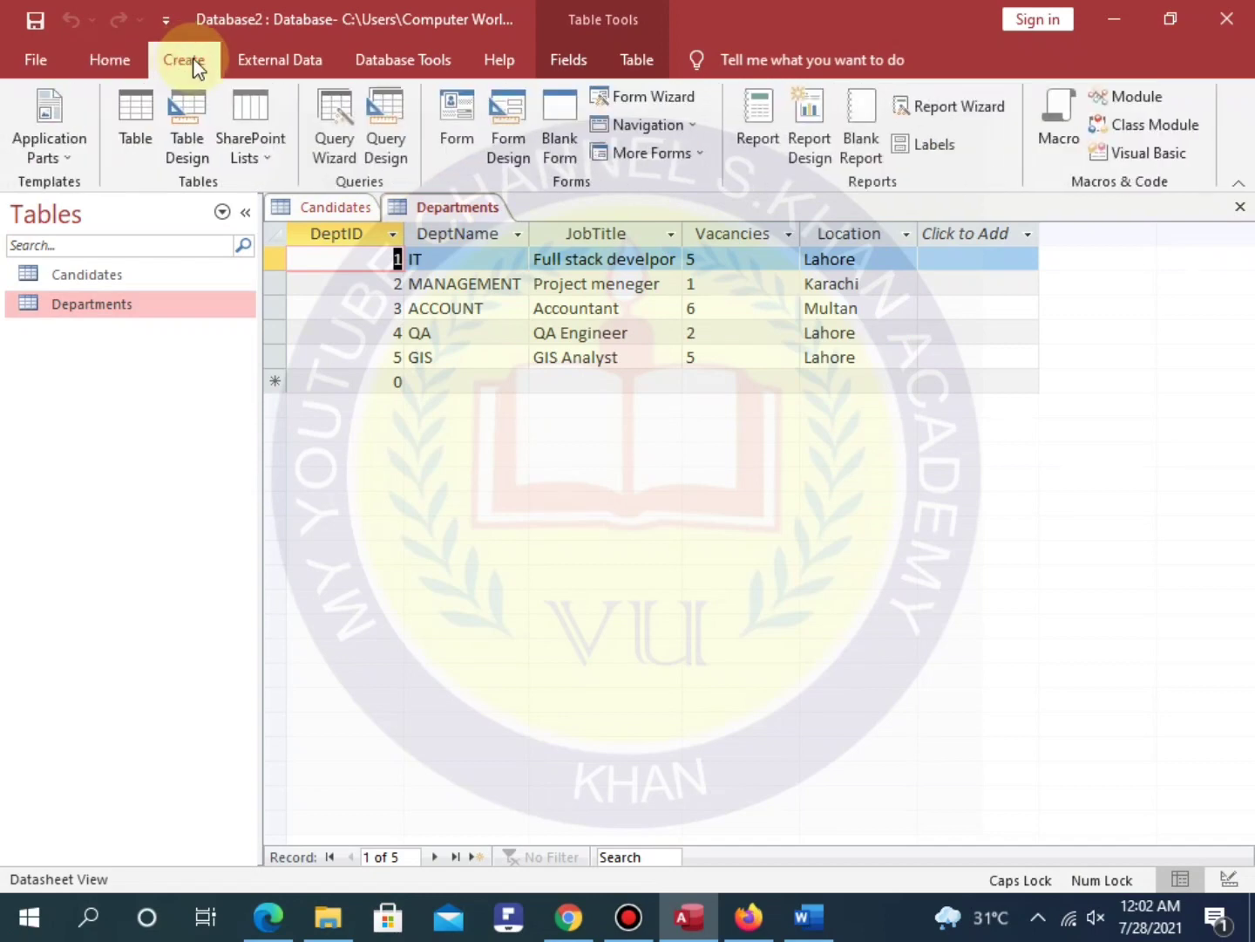
{"action": "left_click", "coordinate": [392, 116]}
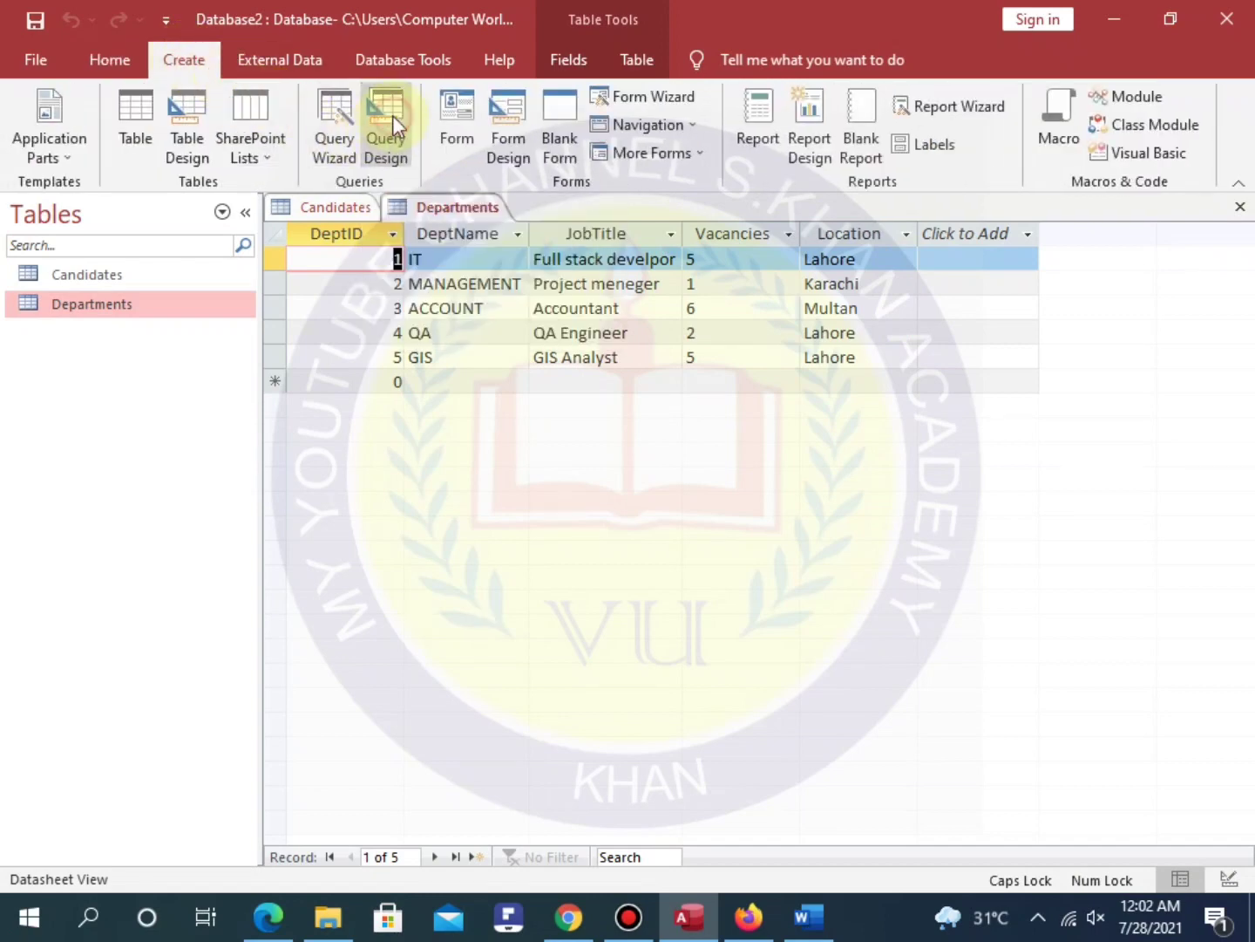
{"action": "left_click", "coordinate": [811, 915]}
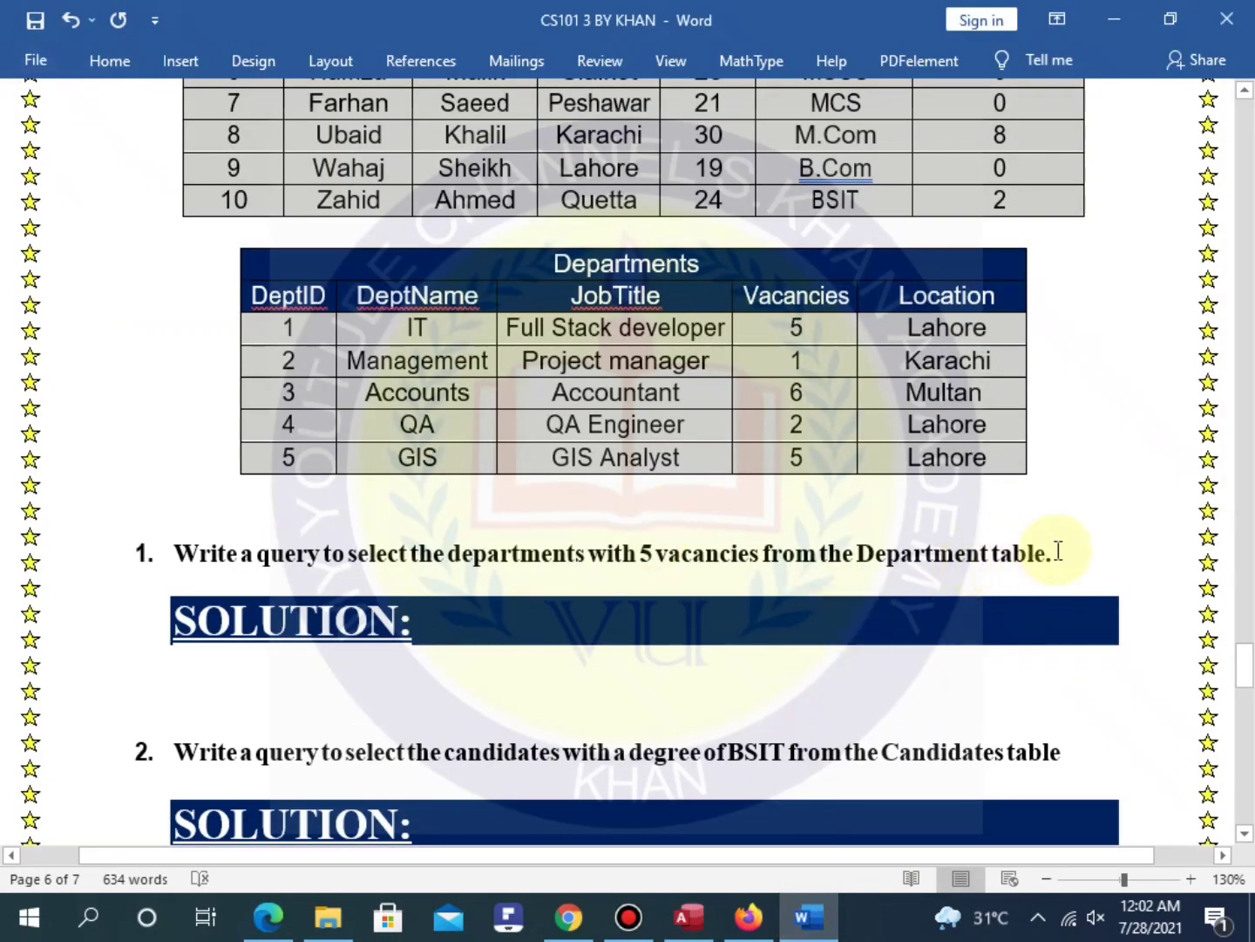
{"action": "left_click_drag", "start_coordinate": [1056, 554], "coordinate": [894, 554]}
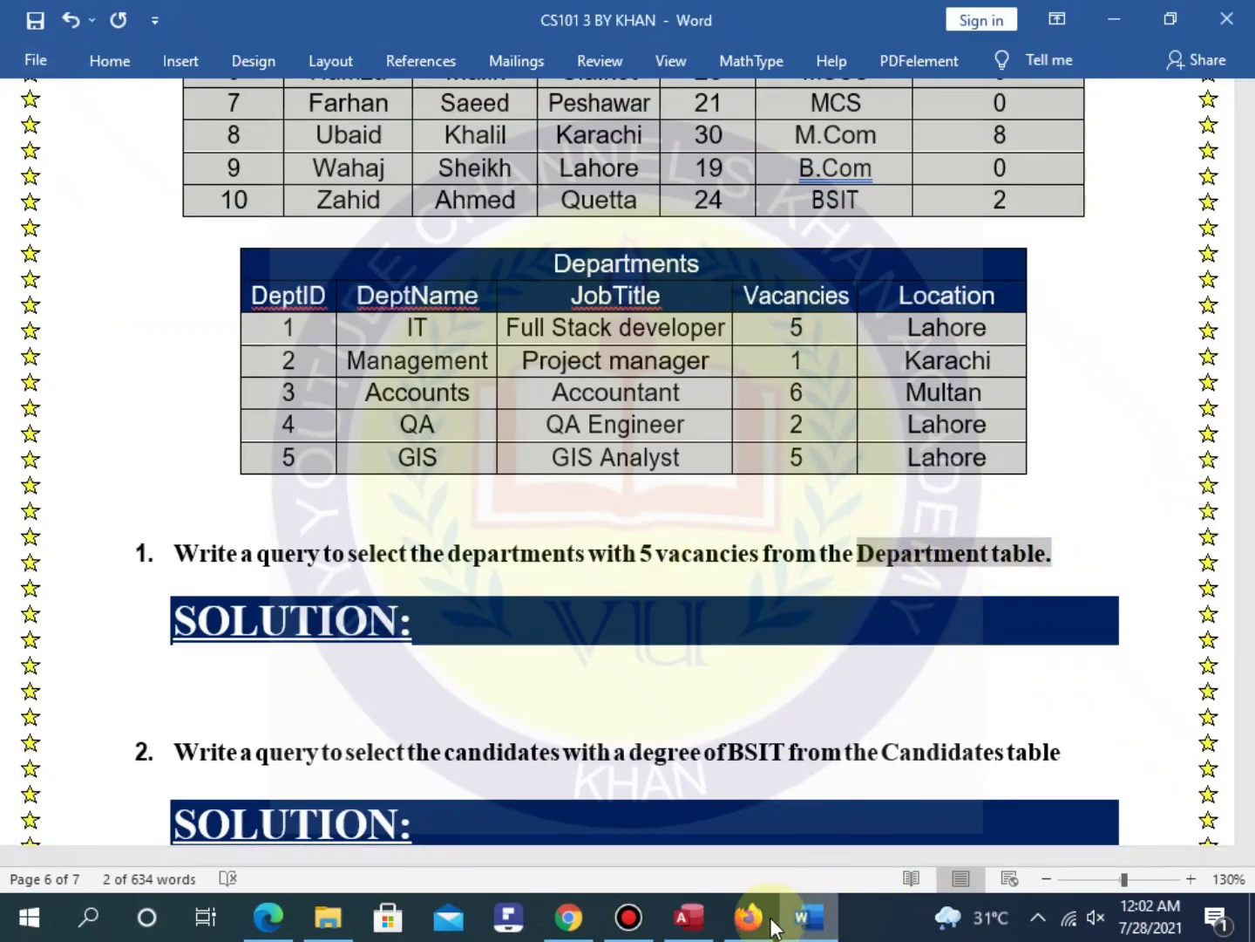
{"action": "left_click", "coordinate": [689, 915]}
{"action": "left_click", "coordinate": [494, 371]}
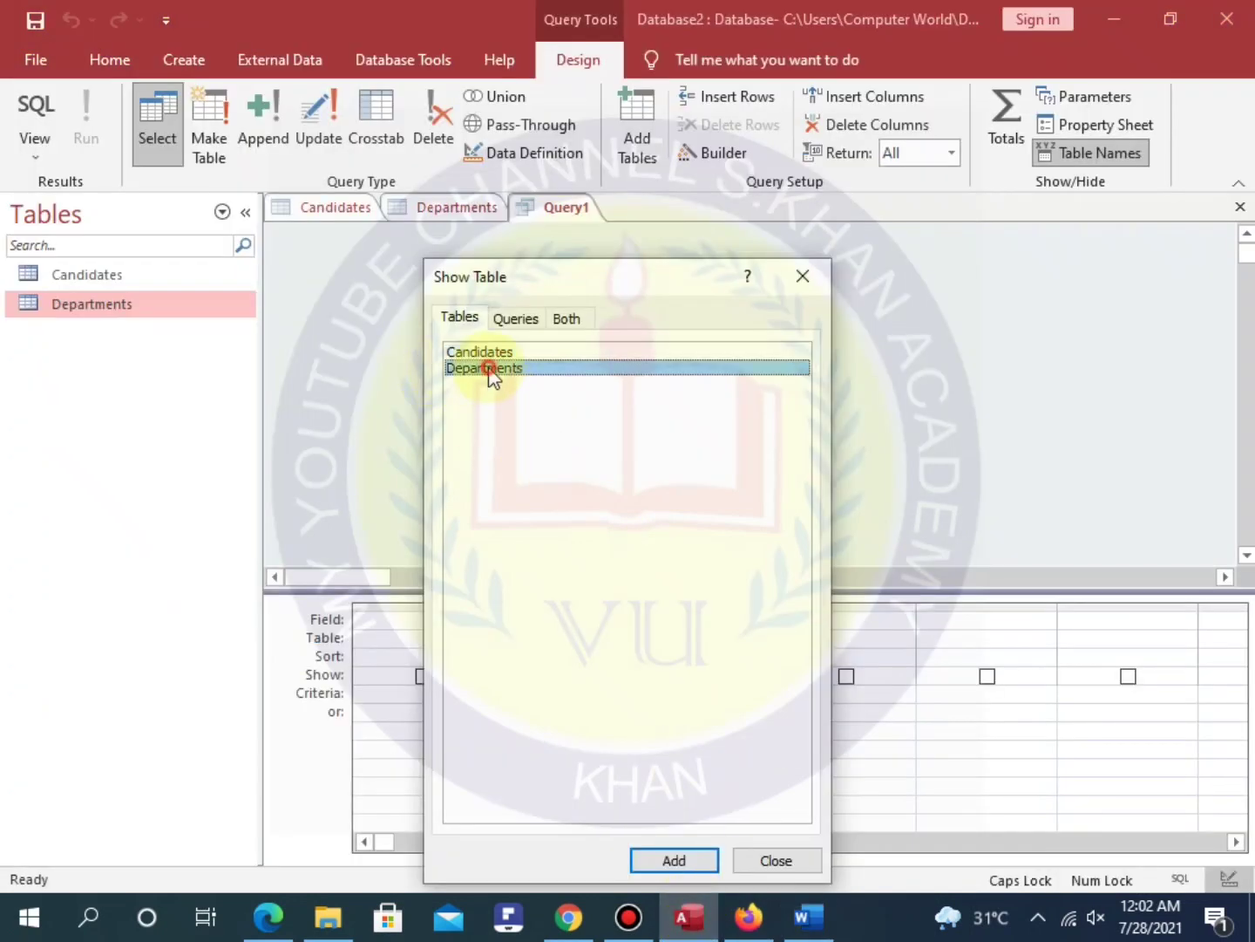
{"action": "left_click", "coordinate": [659, 864]}
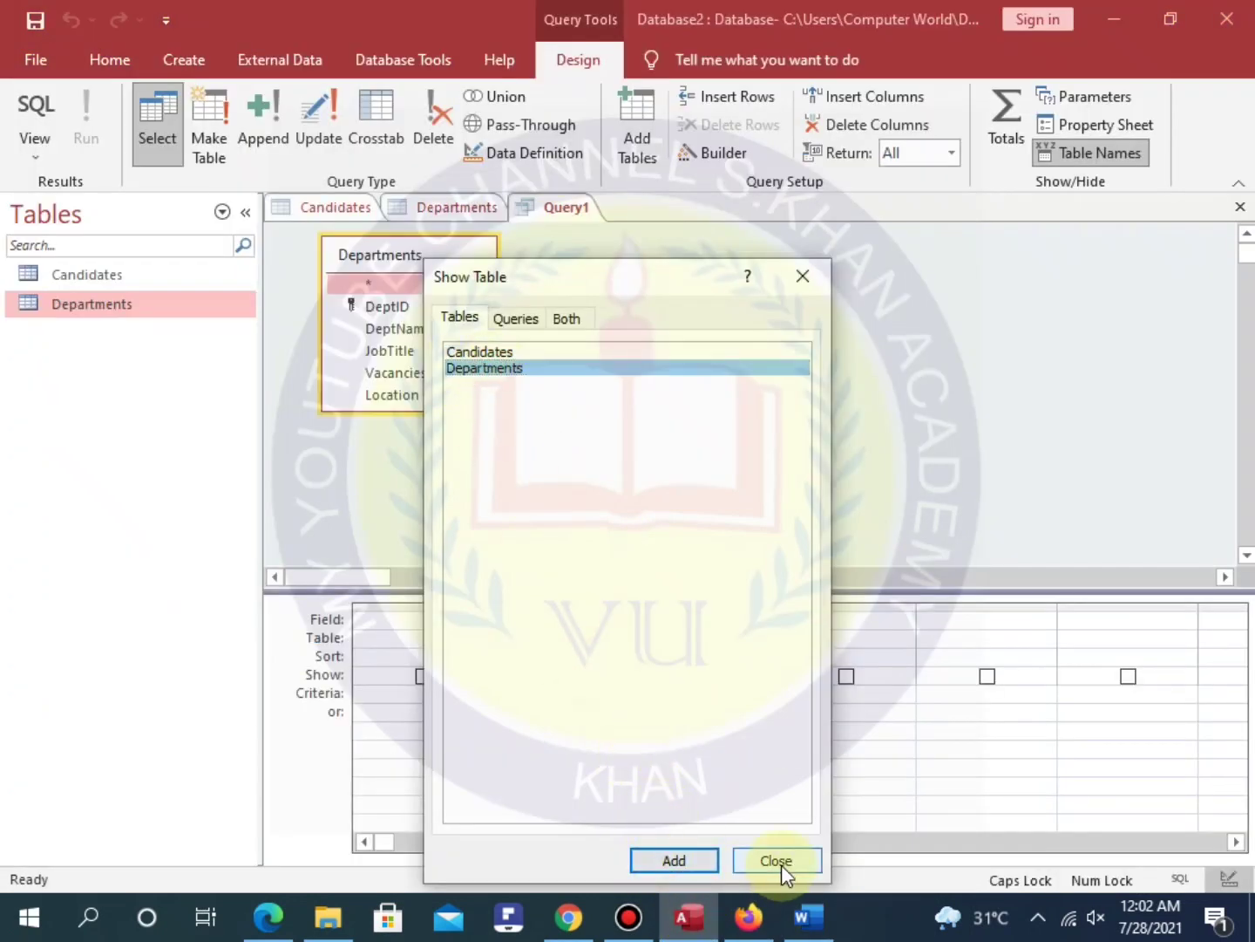
{"action": "left_click", "coordinate": [778, 862]}
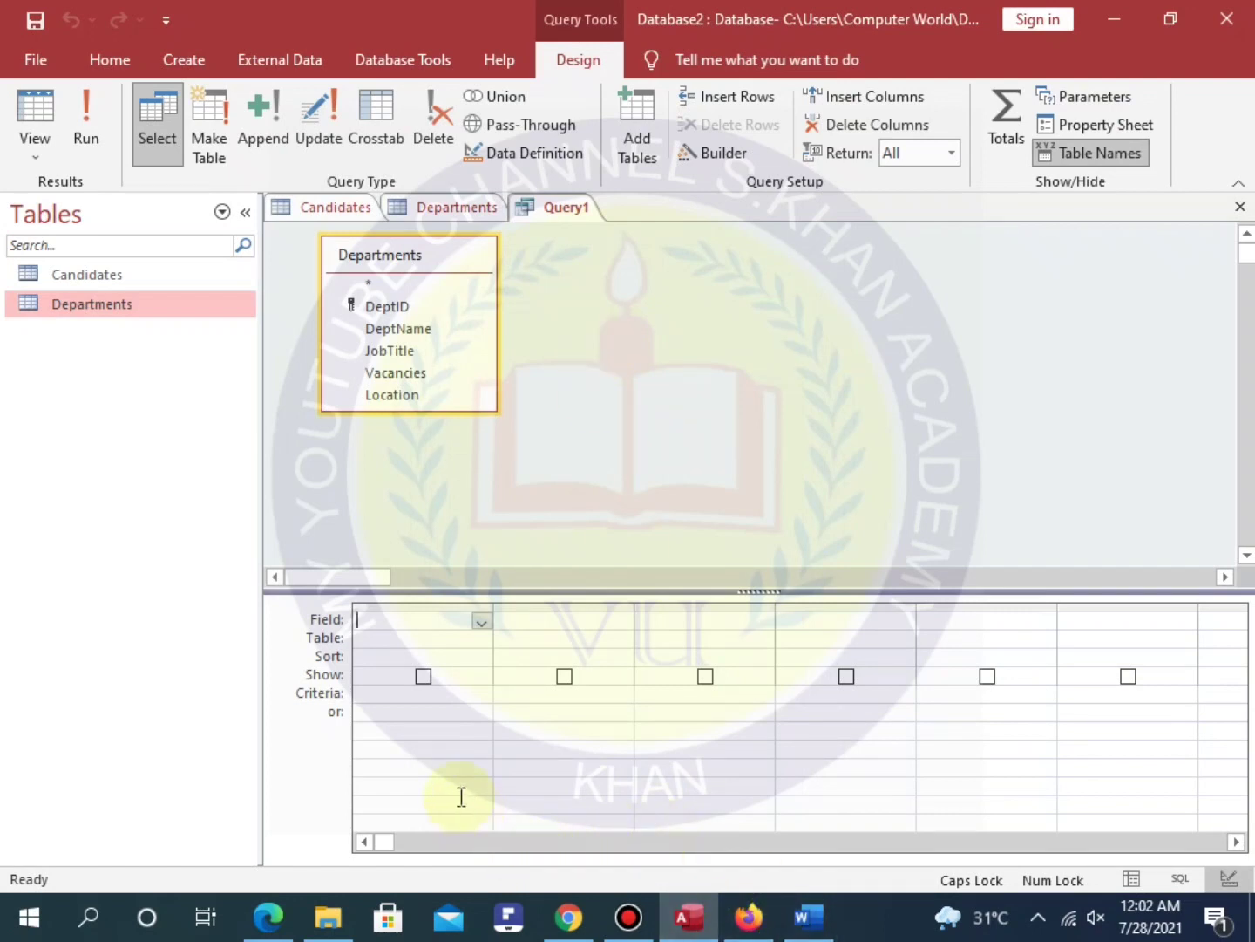
Add Departments.* as the query's first field and Vacancies as its second field.
{"action": "left_click", "coordinate": [483, 622]}
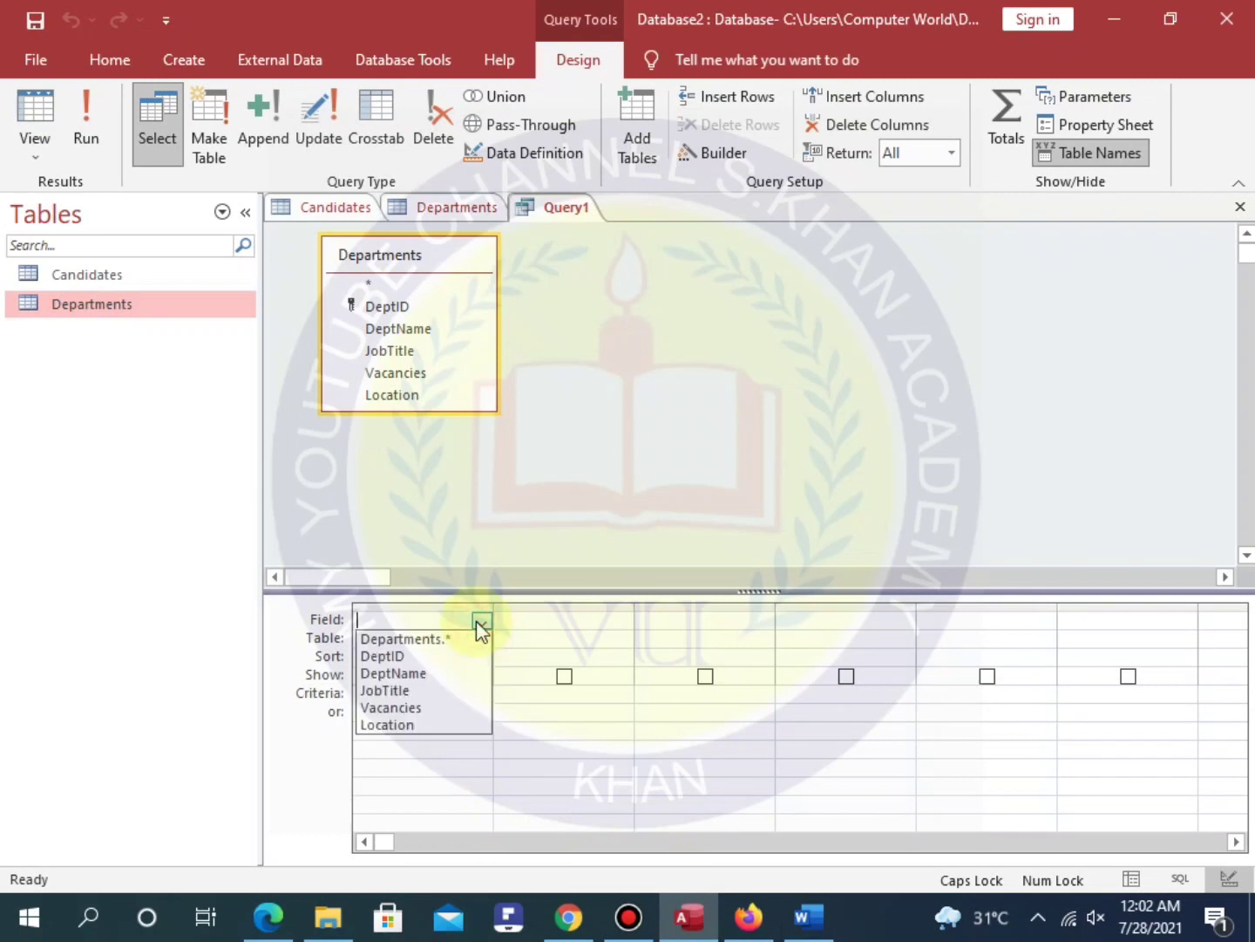
{"action": "left_click", "coordinate": [460, 638]}
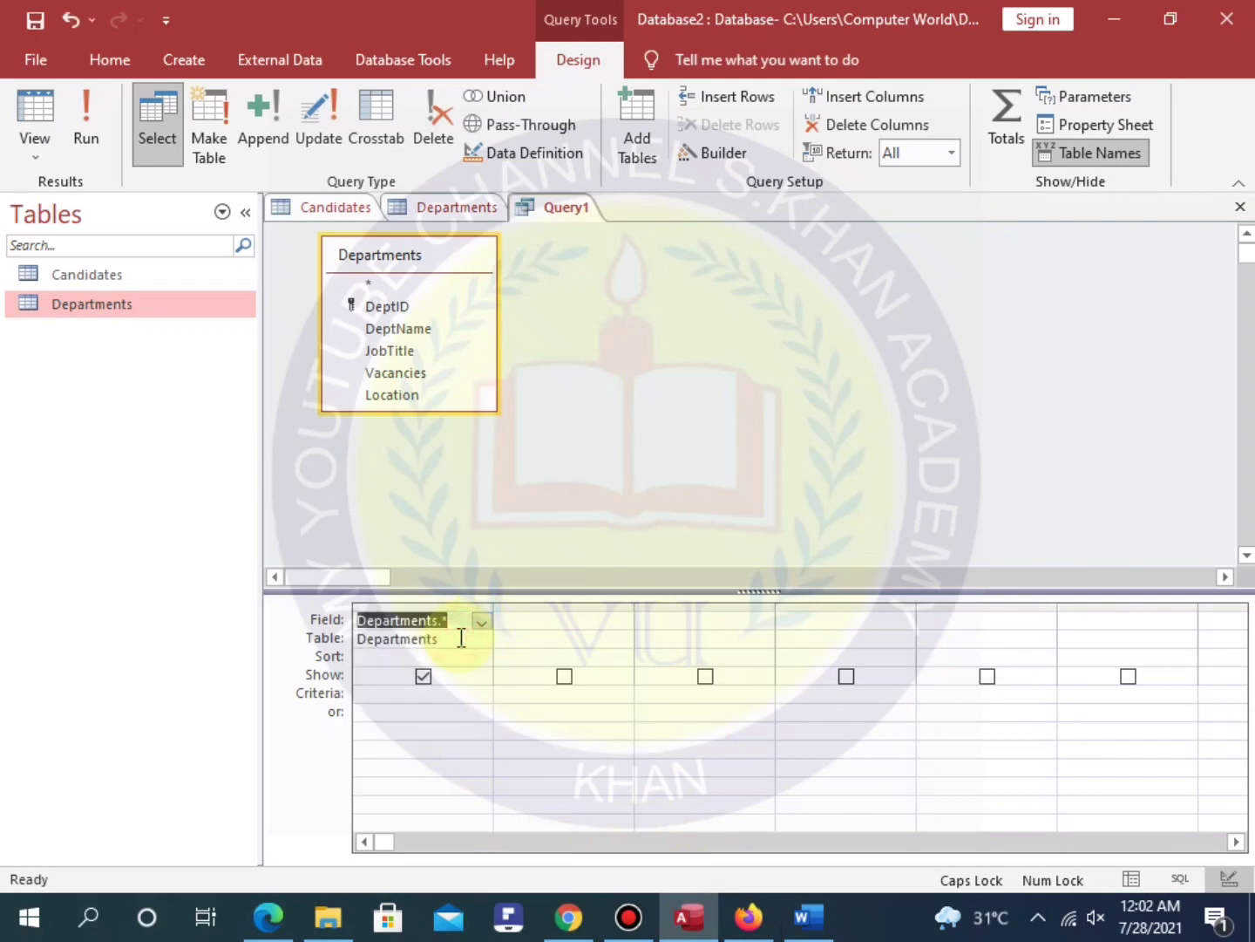
{"action": "left_click", "coordinate": [579, 625]}
{"action": "left_click", "coordinate": [622, 621]}
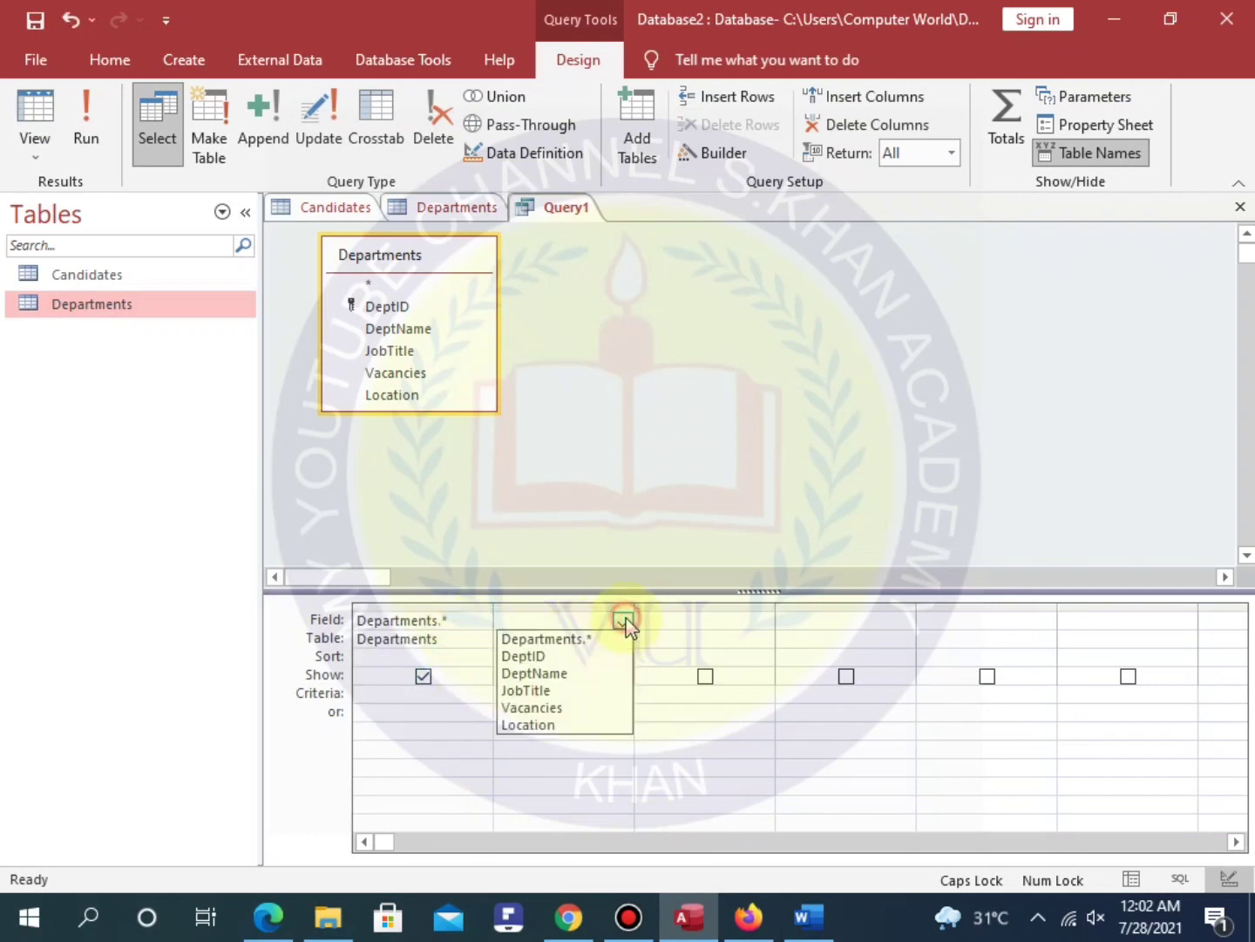
{"action": "left_click", "coordinate": [593, 708]}
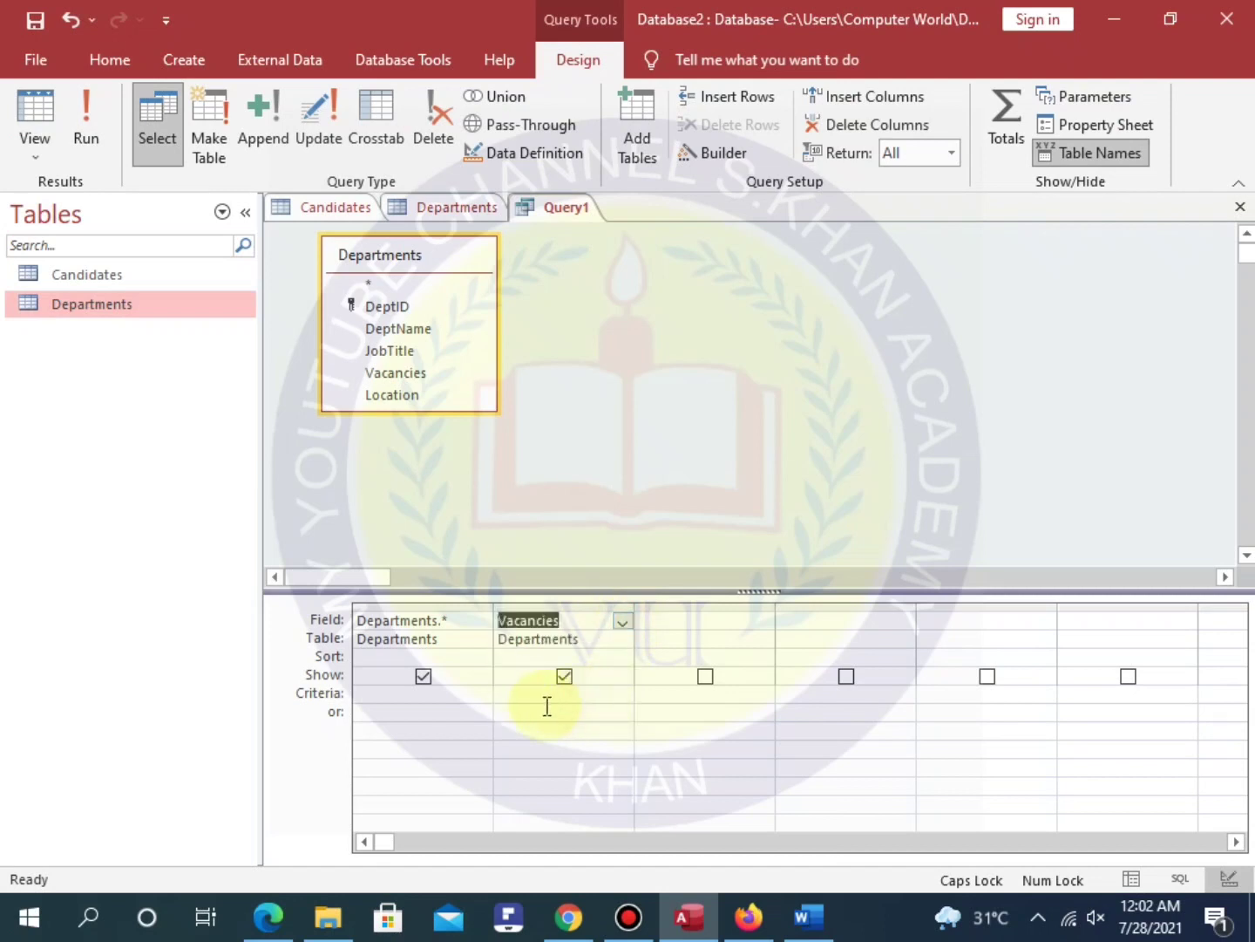
Set the Vacancies criterion to 5 and run the query.
{"action": "left_click", "coordinate": [536, 698]}
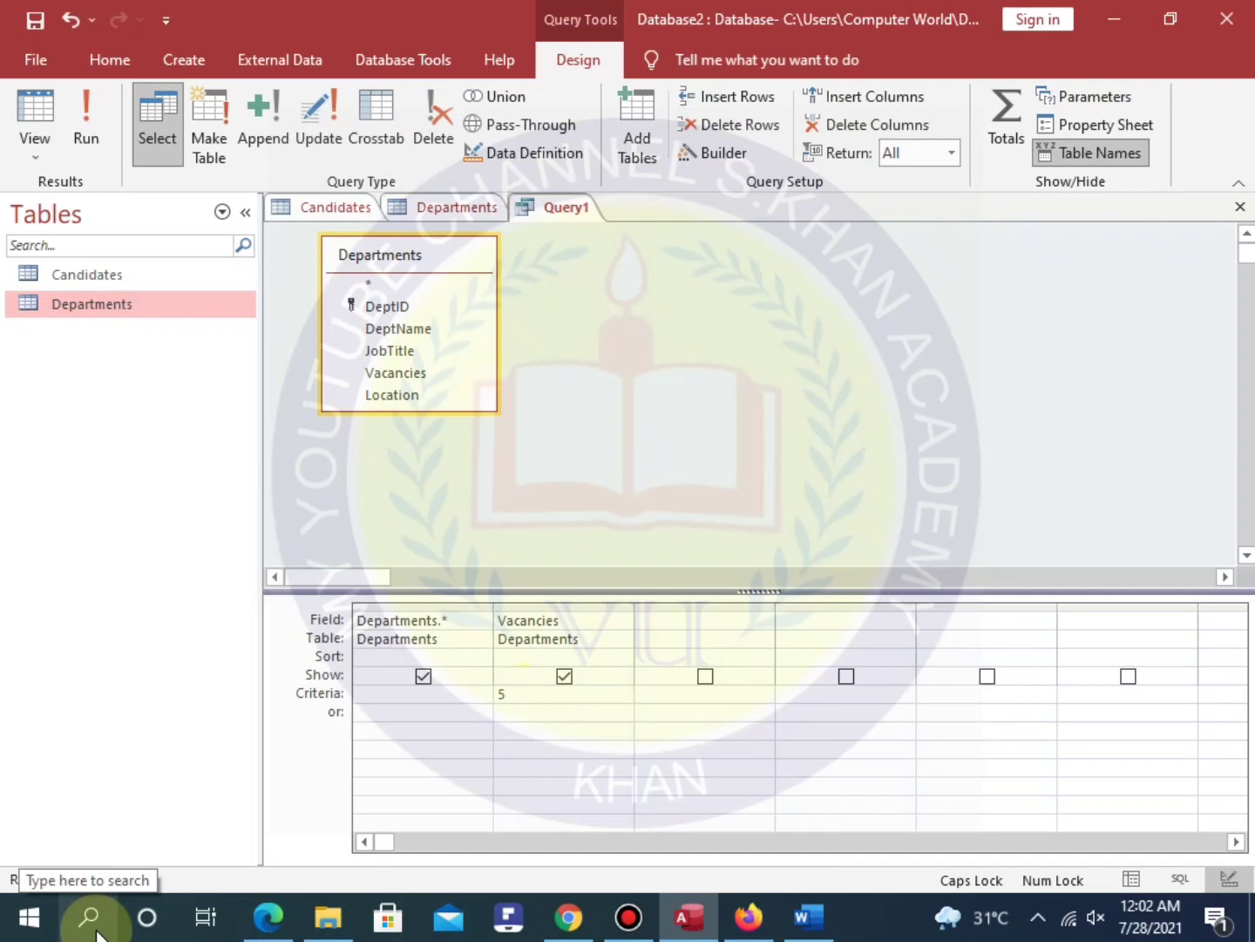
{"action": "right_click", "coordinate": [576, 213]}
{"action": "left_click", "coordinate": [904, 318]}
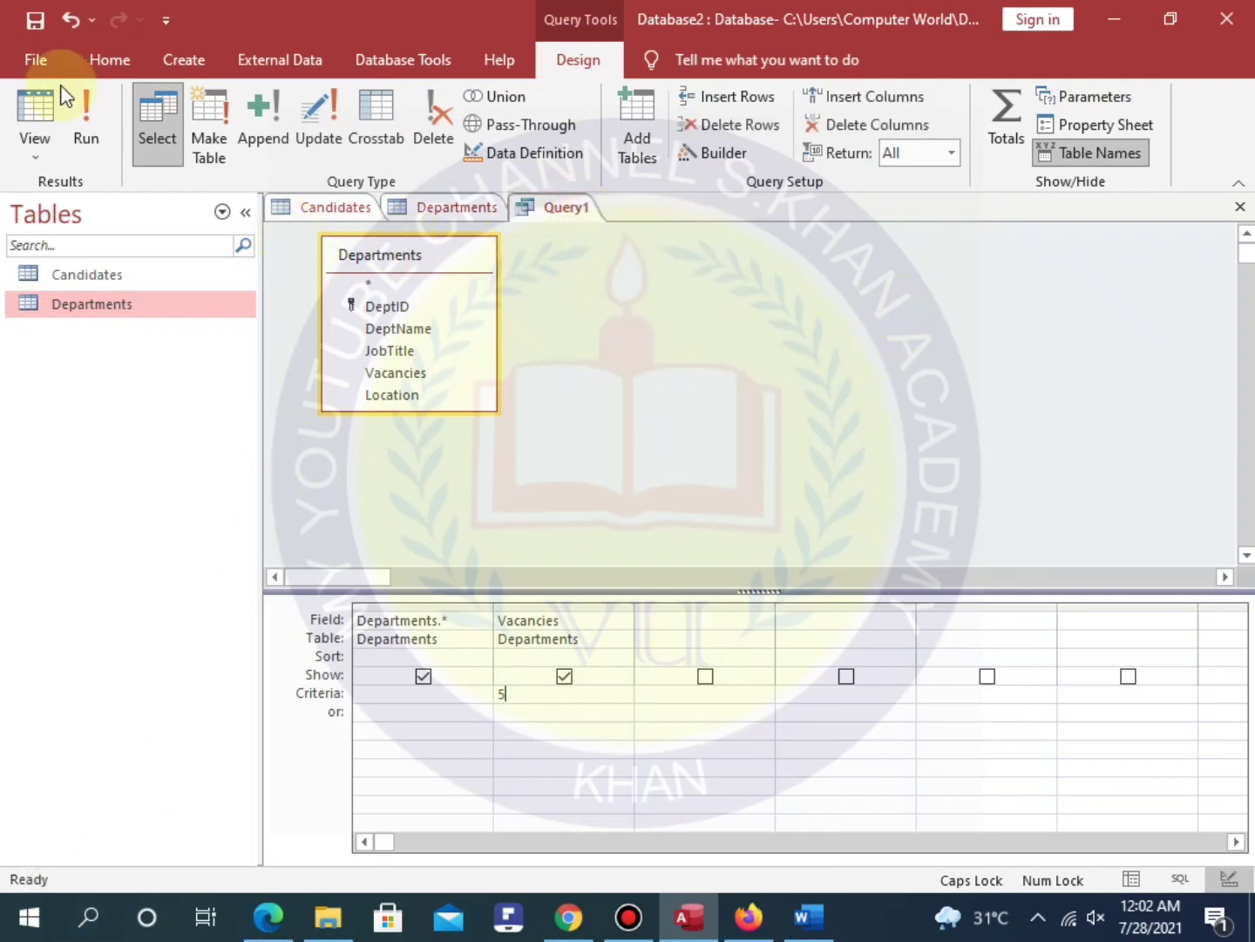
{"action": "left_click", "coordinate": [105, 118]}
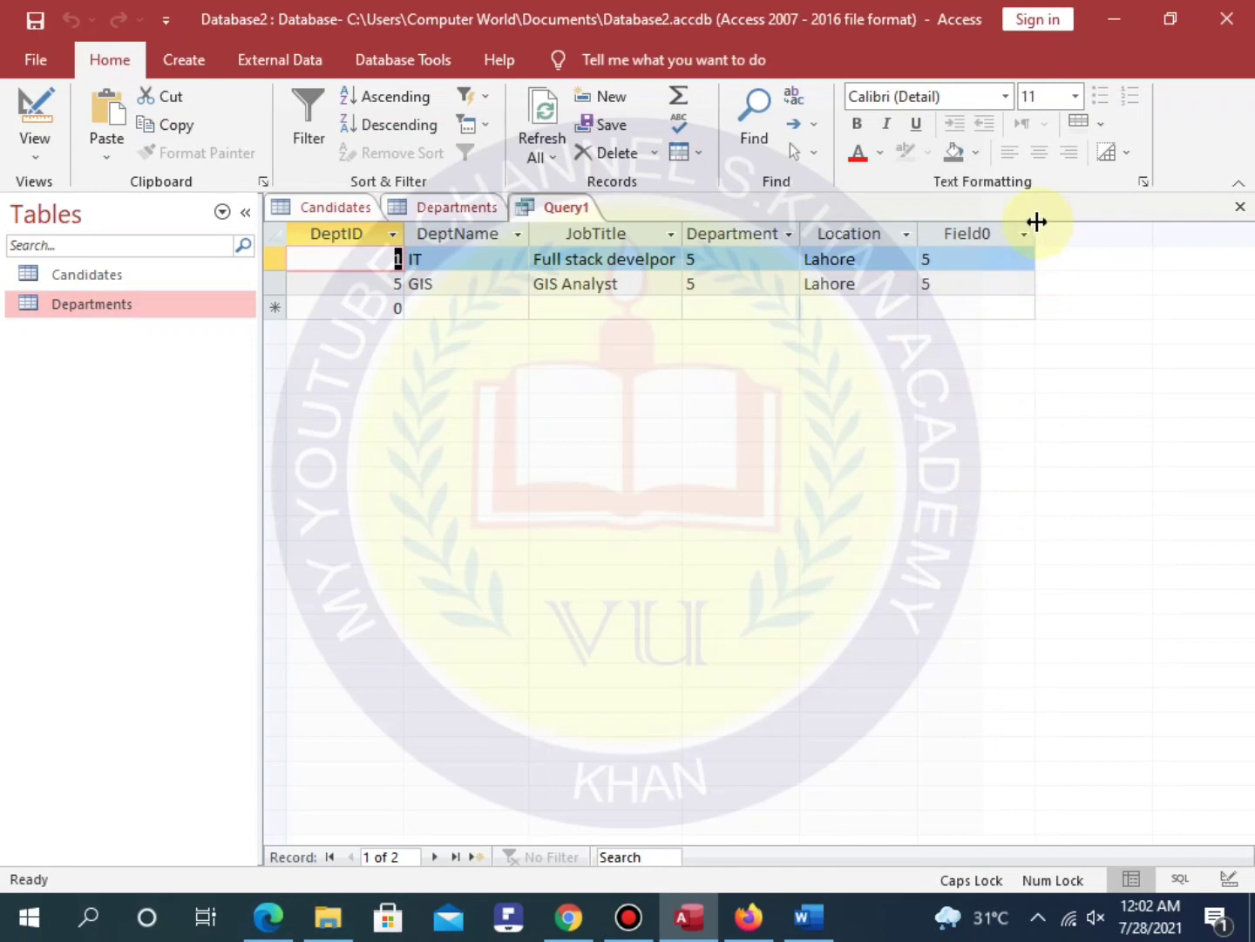
Review the Departments query's result columns in datasheet view and its fields and criterion in design view.
{"action": "left_click_drag", "start_coordinate": [1036, 222], "coordinate": [1051, 223]}
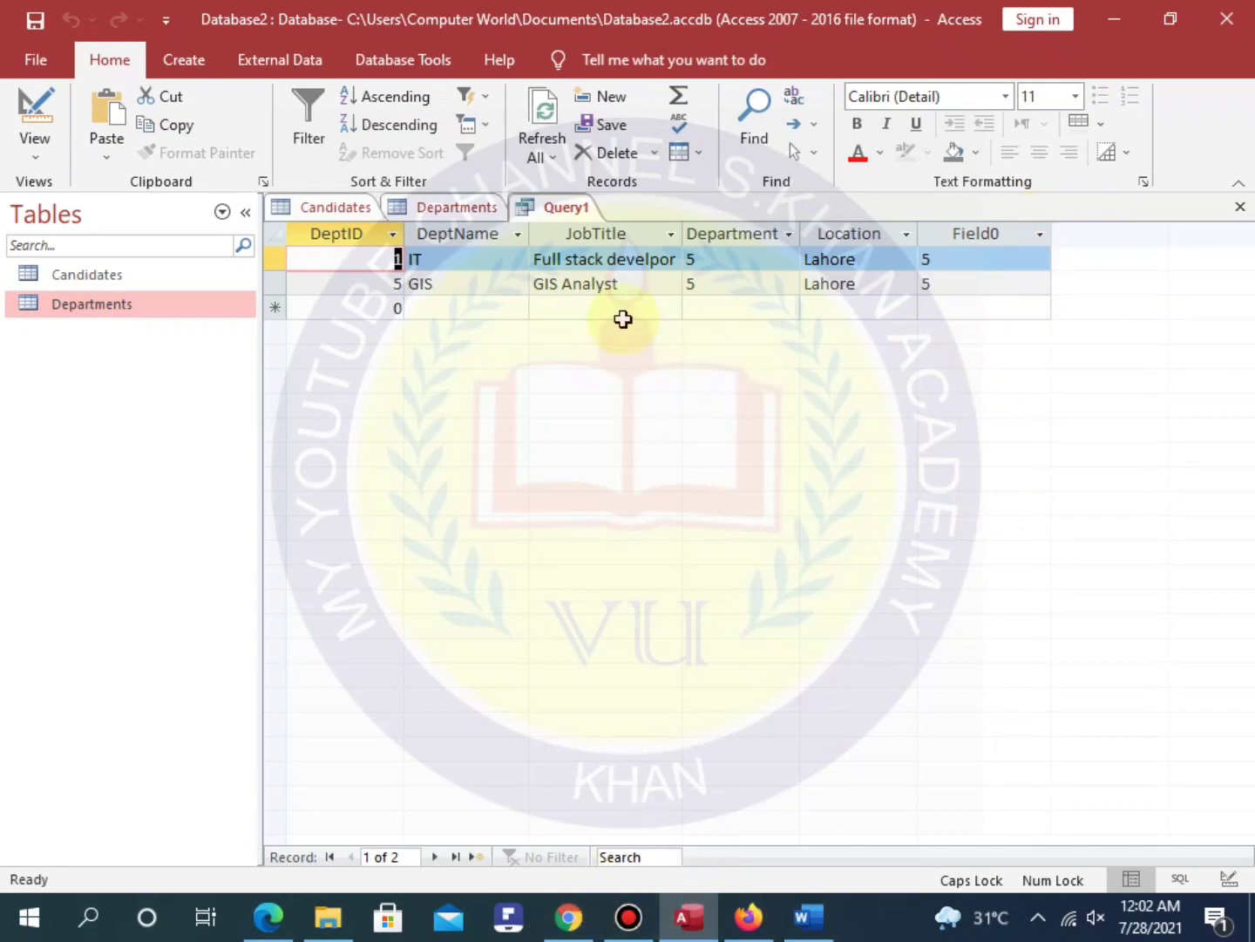
{"action": "right_click", "coordinate": [571, 204]}
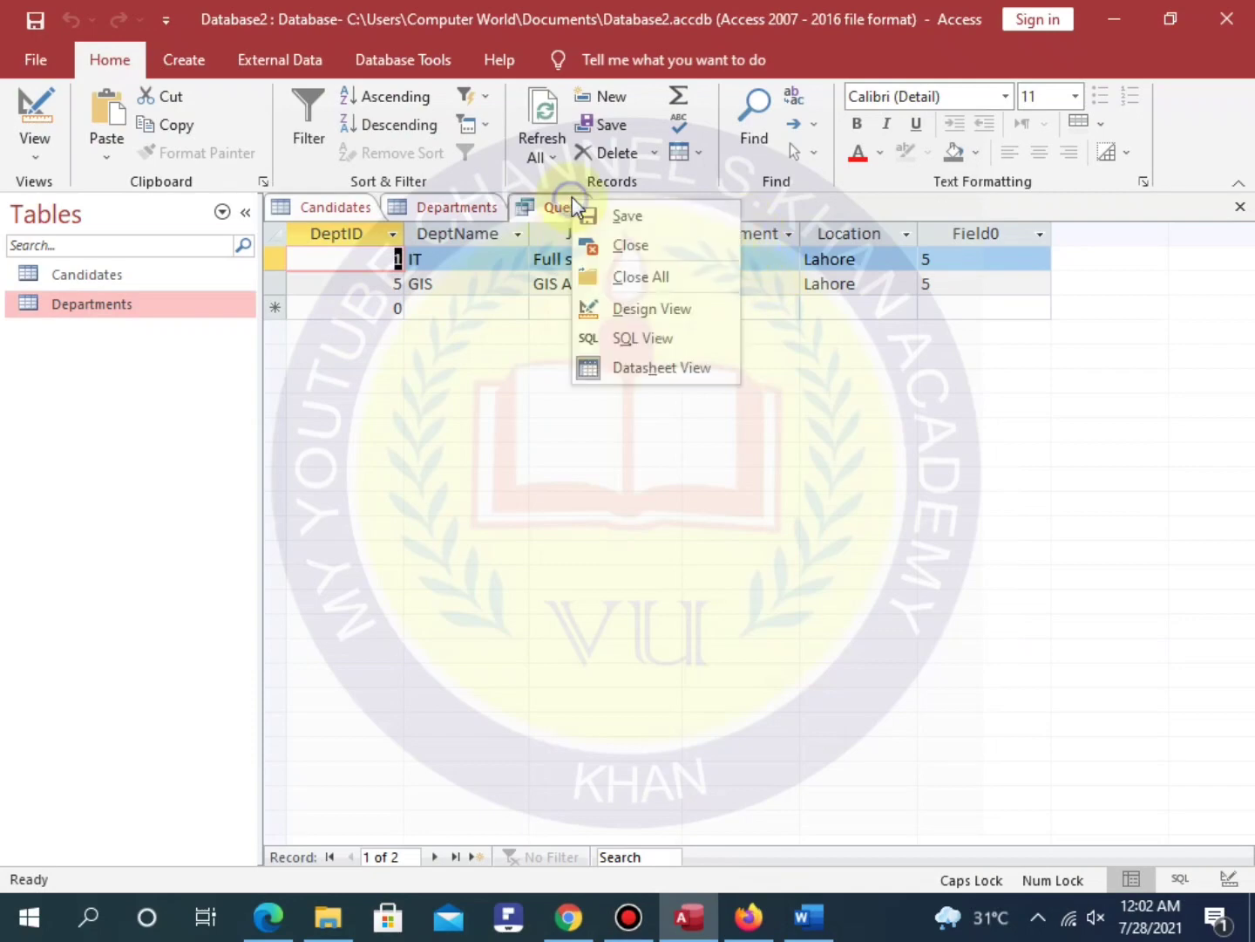
{"action": "left_click", "coordinate": [648, 368]}
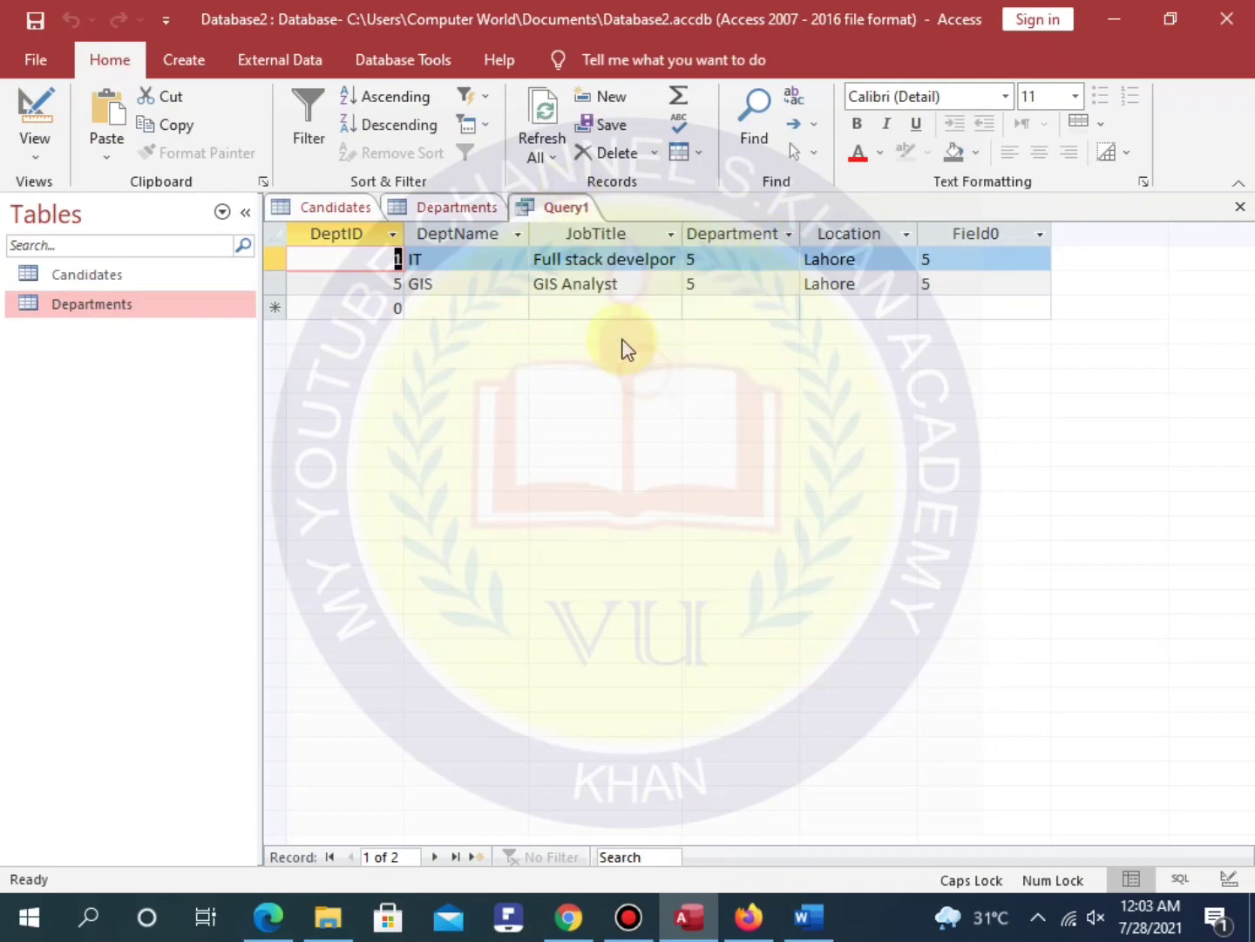
{"action": "right_click", "coordinate": [567, 211]}
{"action": "left_click", "coordinate": [643, 307]}
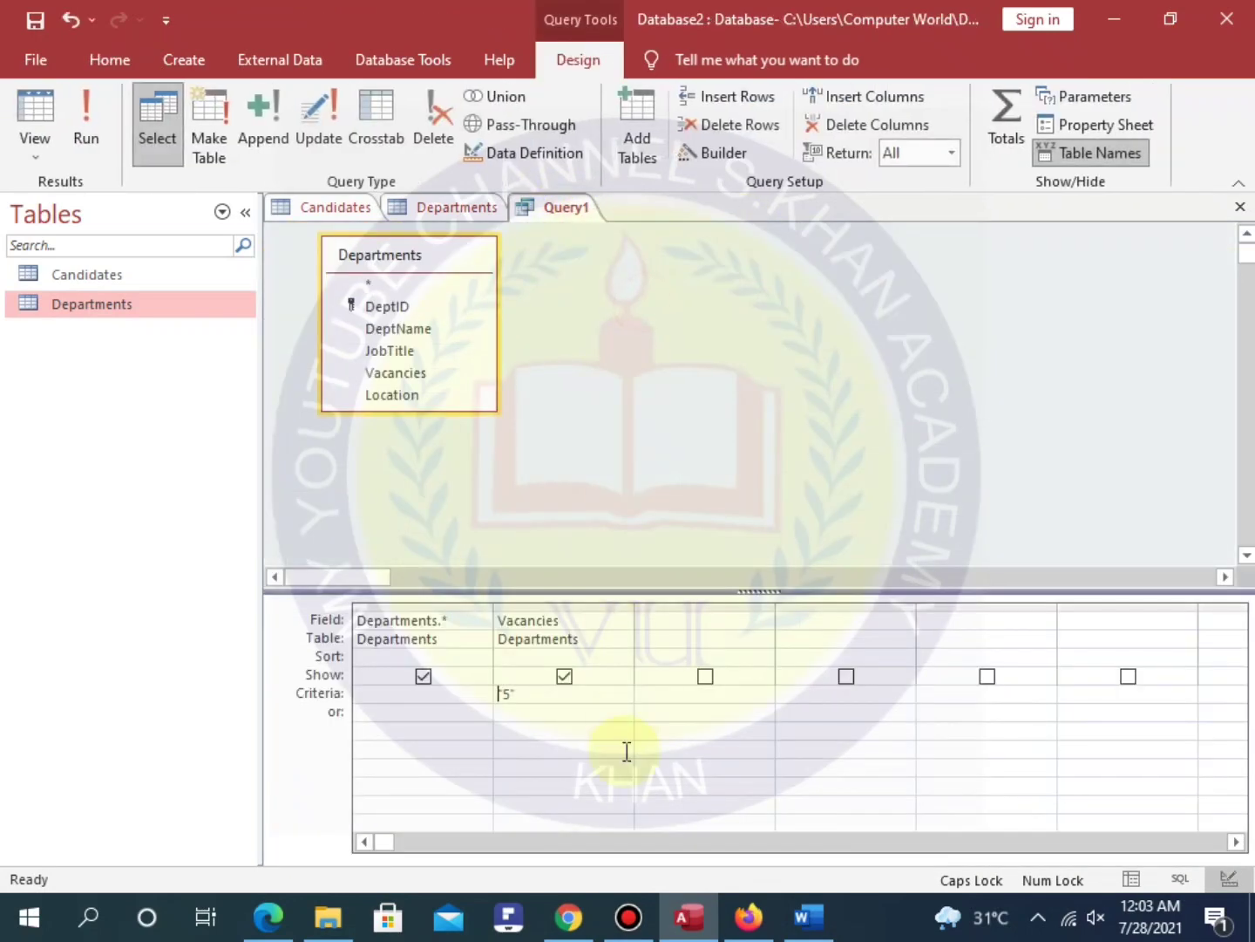
{"action": "left_click", "coordinate": [563, 630]}
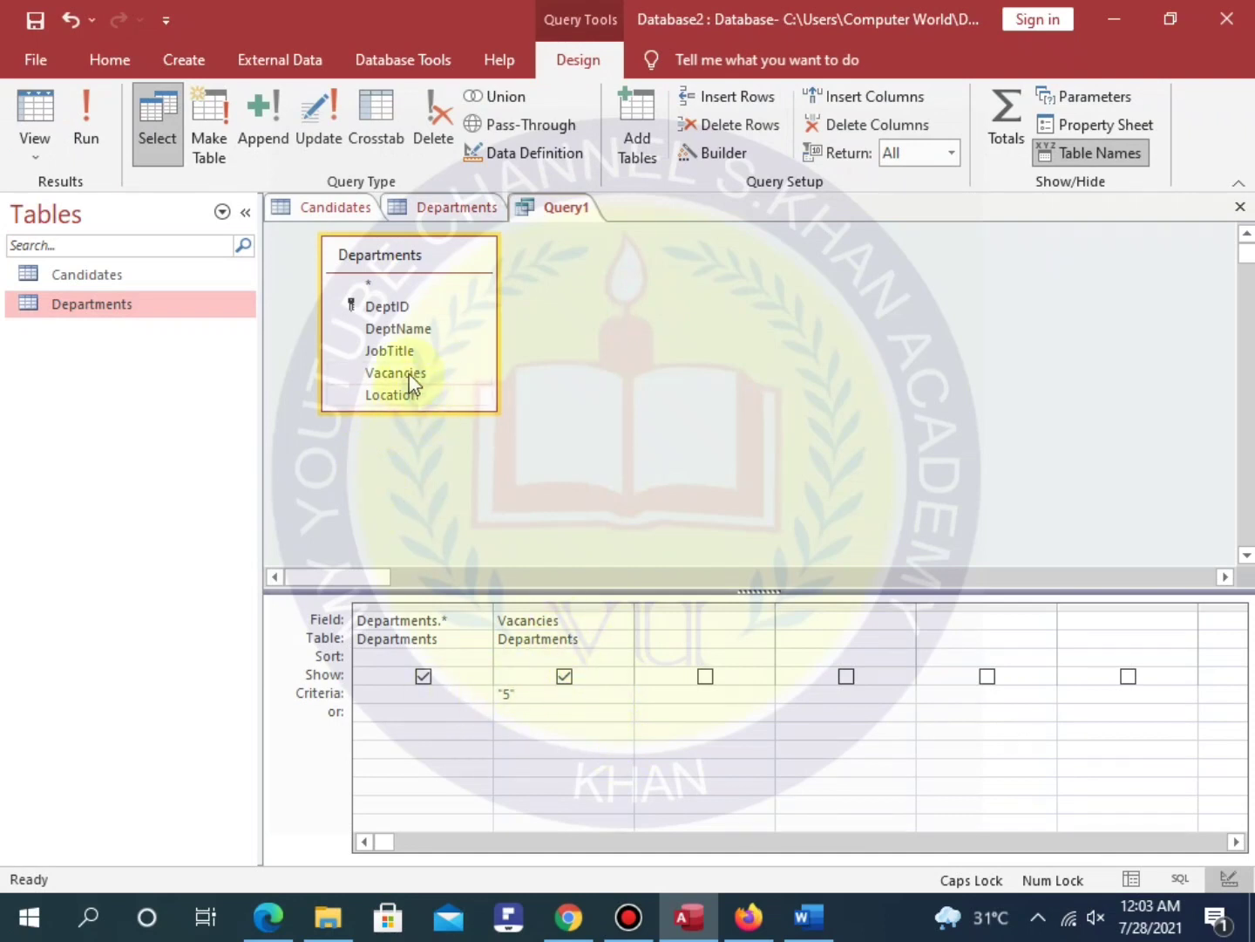
{"action": "scroll", "coordinate": [466, 414], "scroll_direction": "down", "scroll_amount": 2}
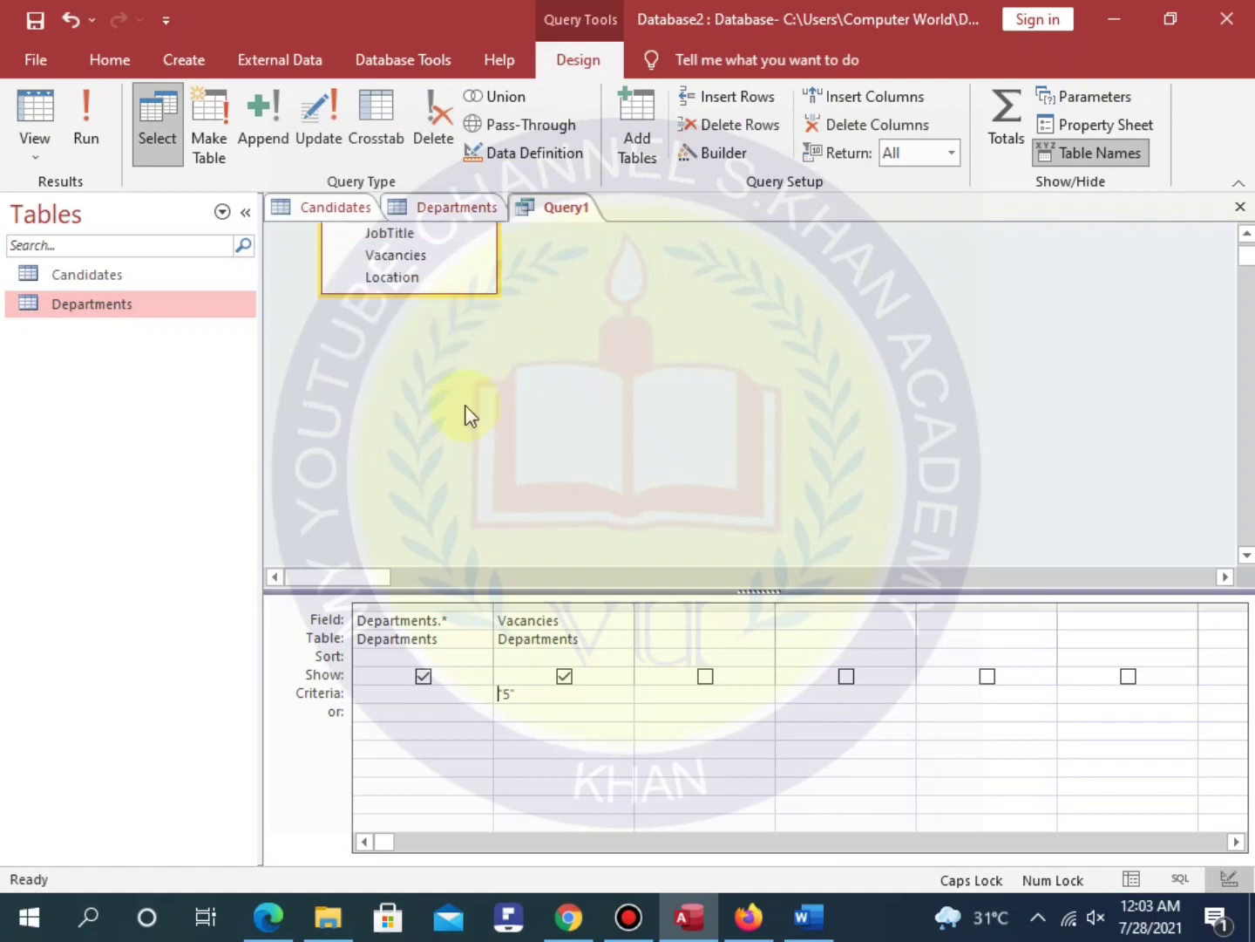
{"action": "scroll", "coordinate": [466, 410], "scroll_direction": "down", "scroll_amount": 1}
{"action": "scroll", "coordinate": [465, 403], "scroll_direction": "up", "scroll_amount": 4}
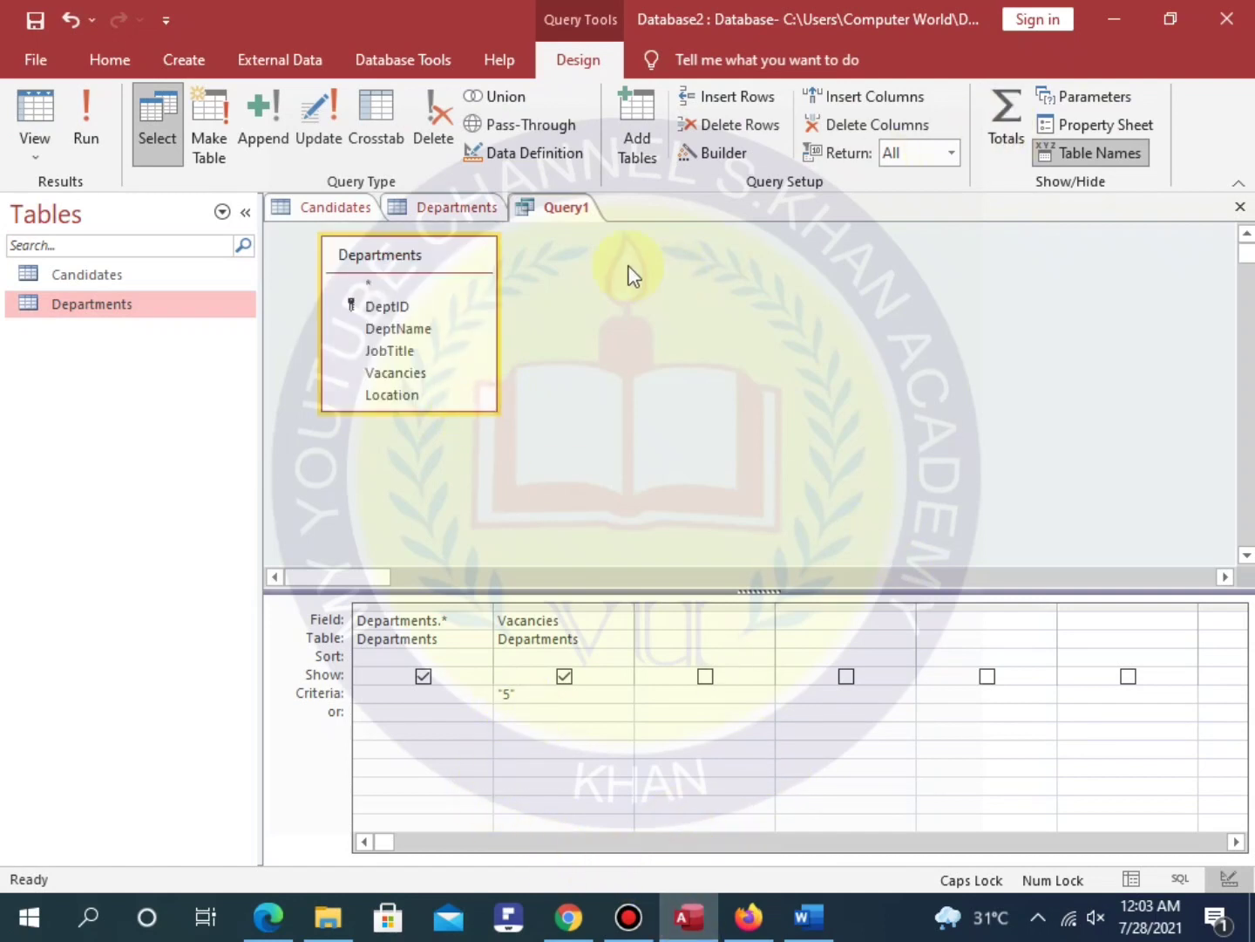
Replace the field list in the Departments query's SELECT clause with * in SQL view and run the query.
{"action": "right_click", "coordinate": [562, 206]}
{"action": "left_click", "coordinate": [636, 341]}
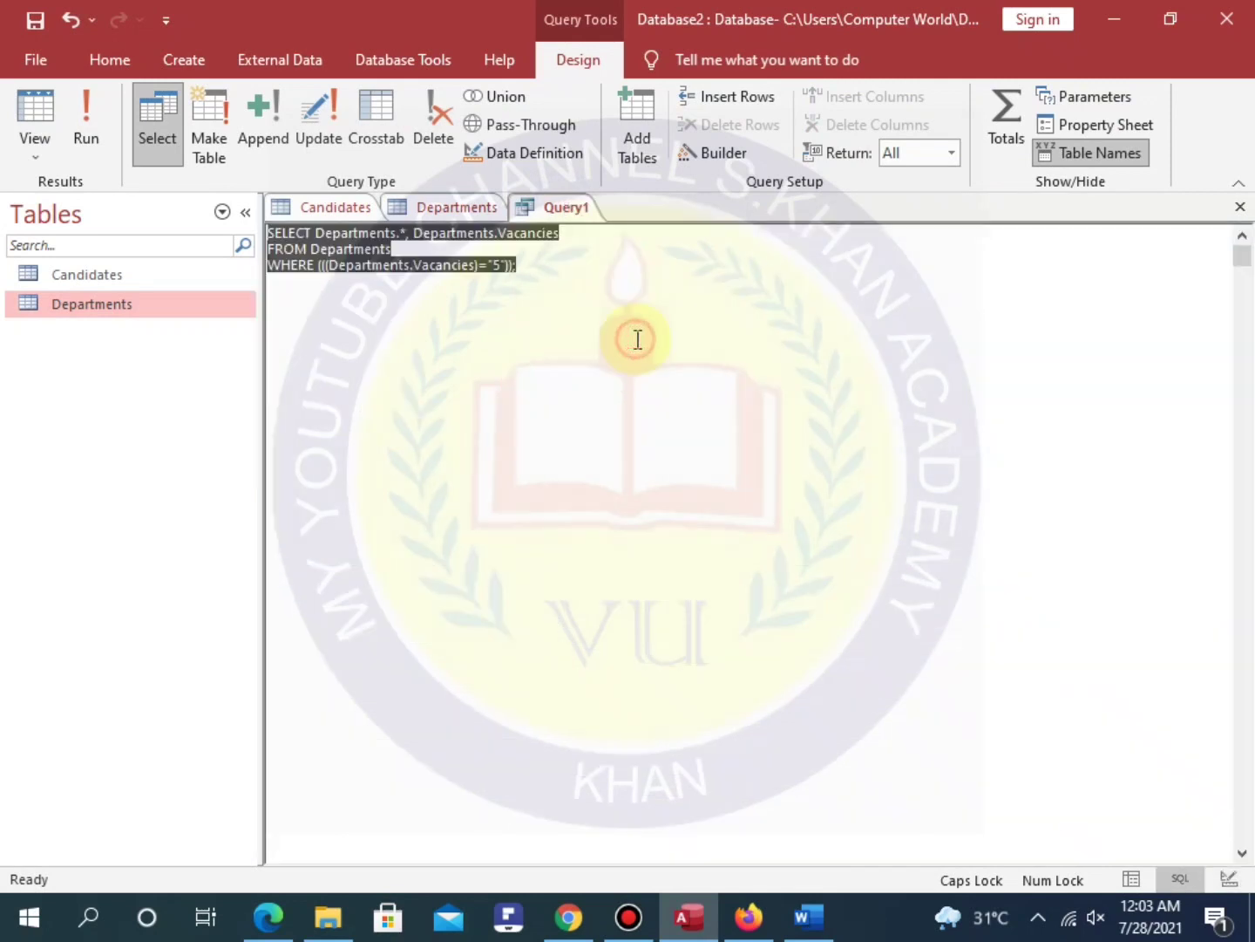
{"action": "left_click", "coordinate": [510, 335]}
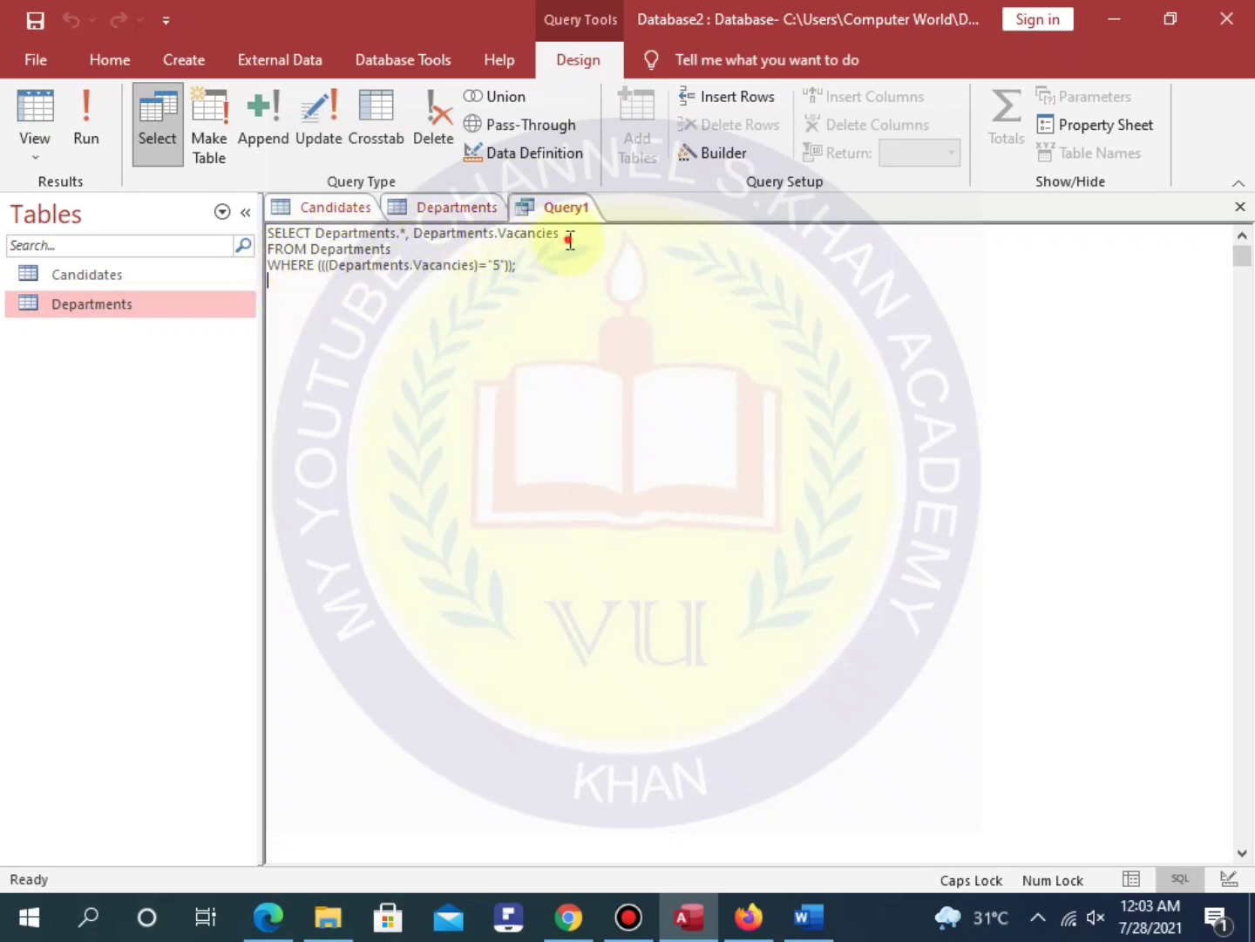
{"action": "left_click_drag", "start_coordinate": [569, 241], "coordinate": [319, 229]}
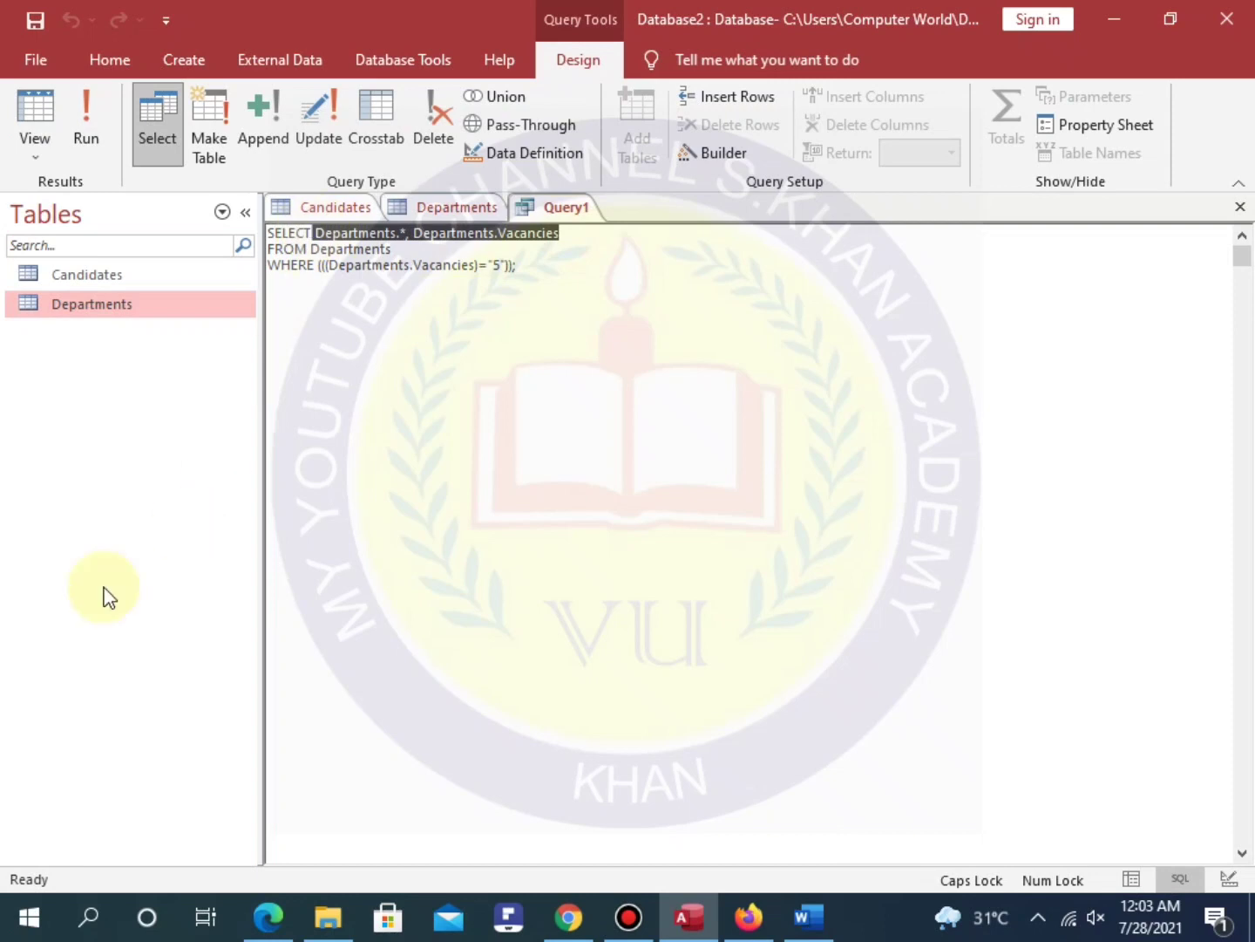
{"action": "type", "text": "*"}
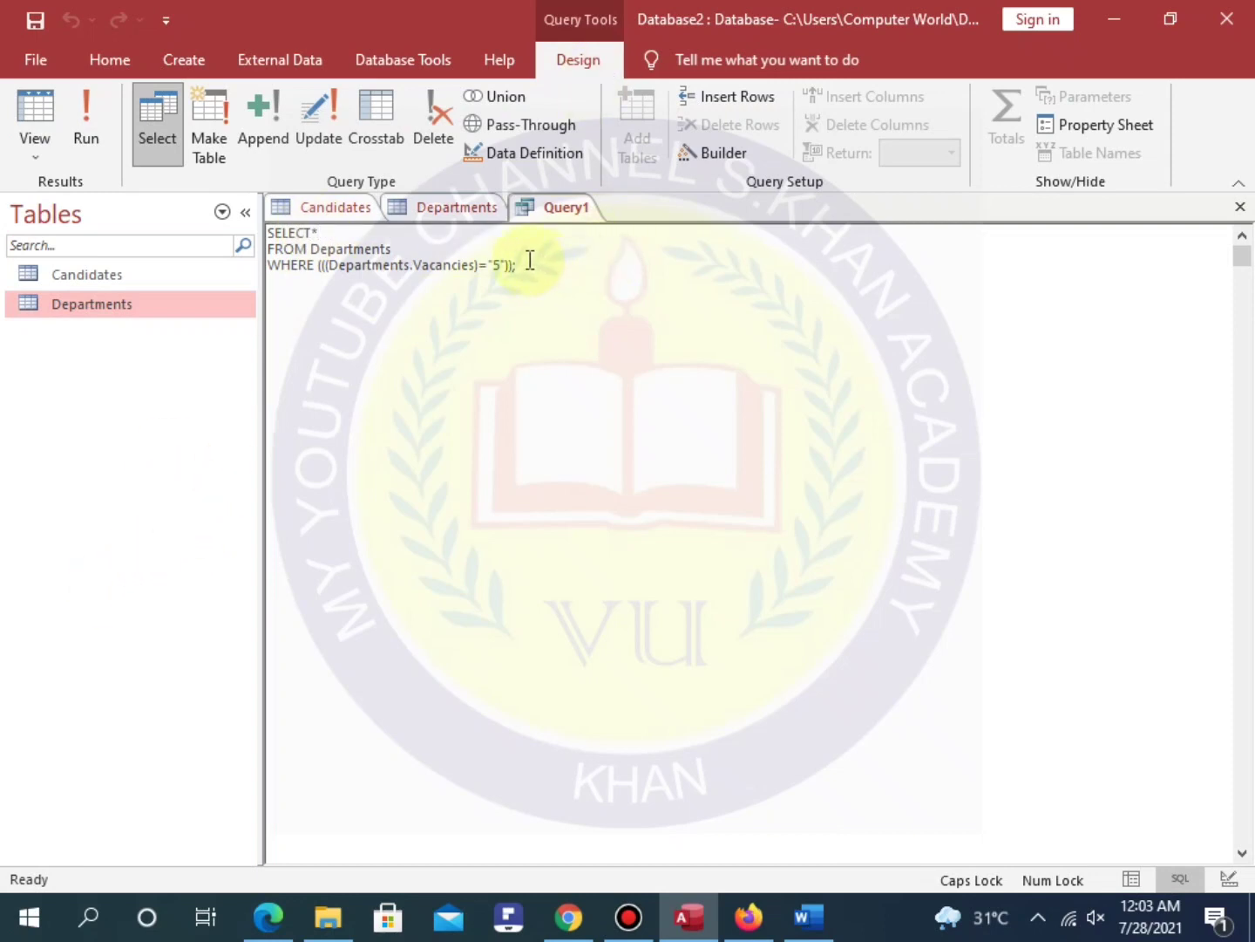
{"action": "left_click", "coordinate": [83, 114]}
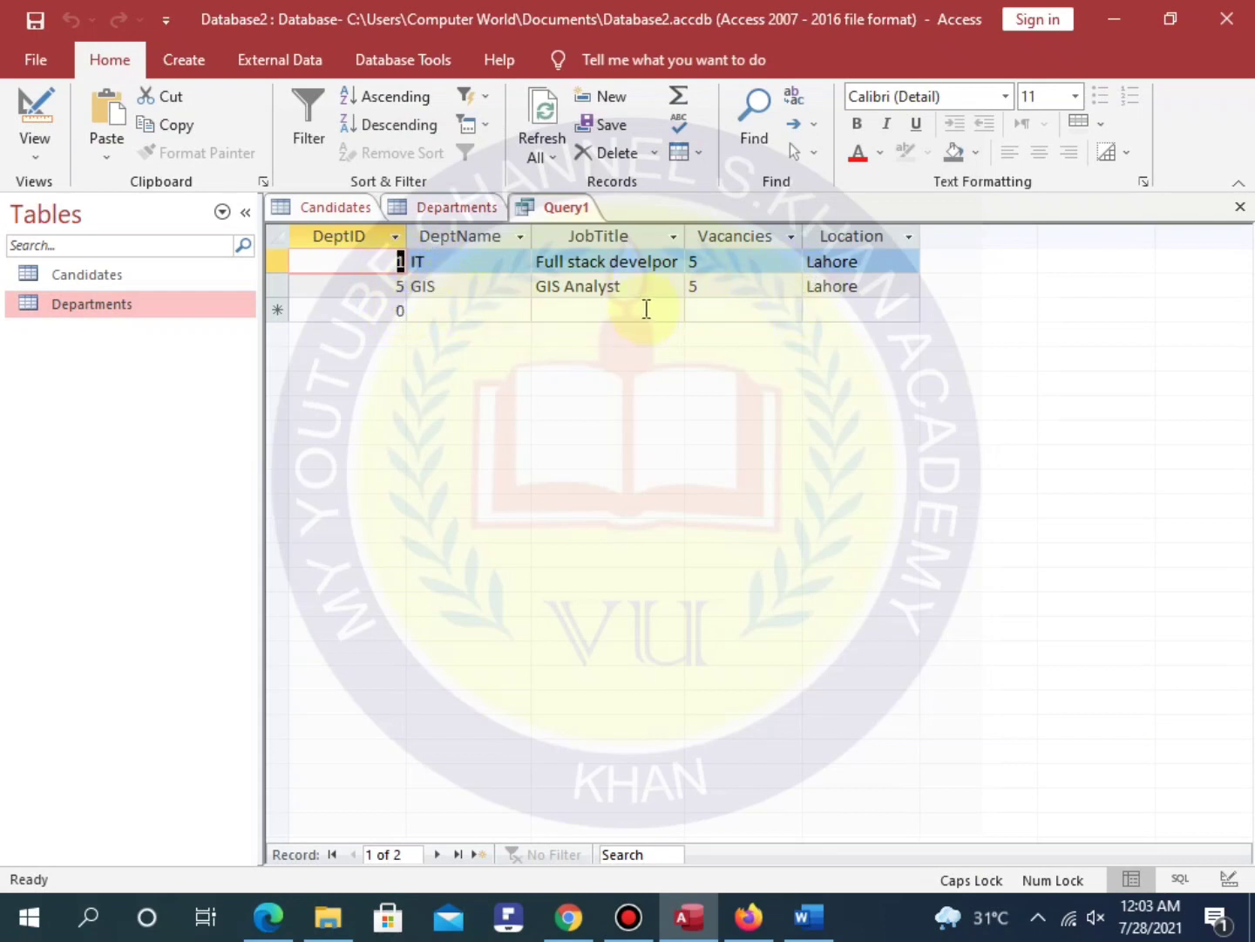
Copy the Departments query's full SQL statement and paste it under question 1's SOLUTION heading in the Word document.
{"action": "right_click", "coordinate": [562, 209]}
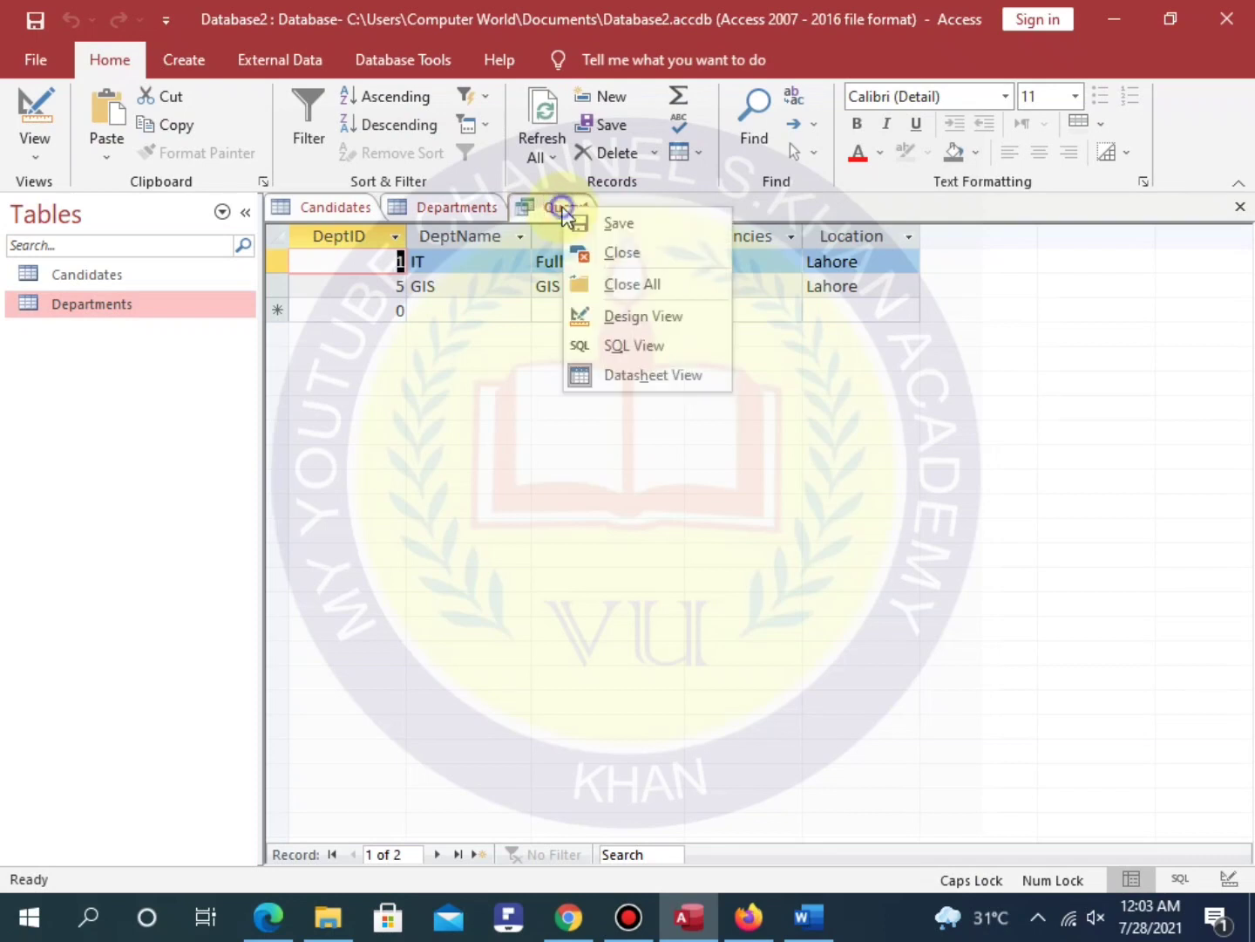
{"action": "left_click", "coordinate": [641, 347]}
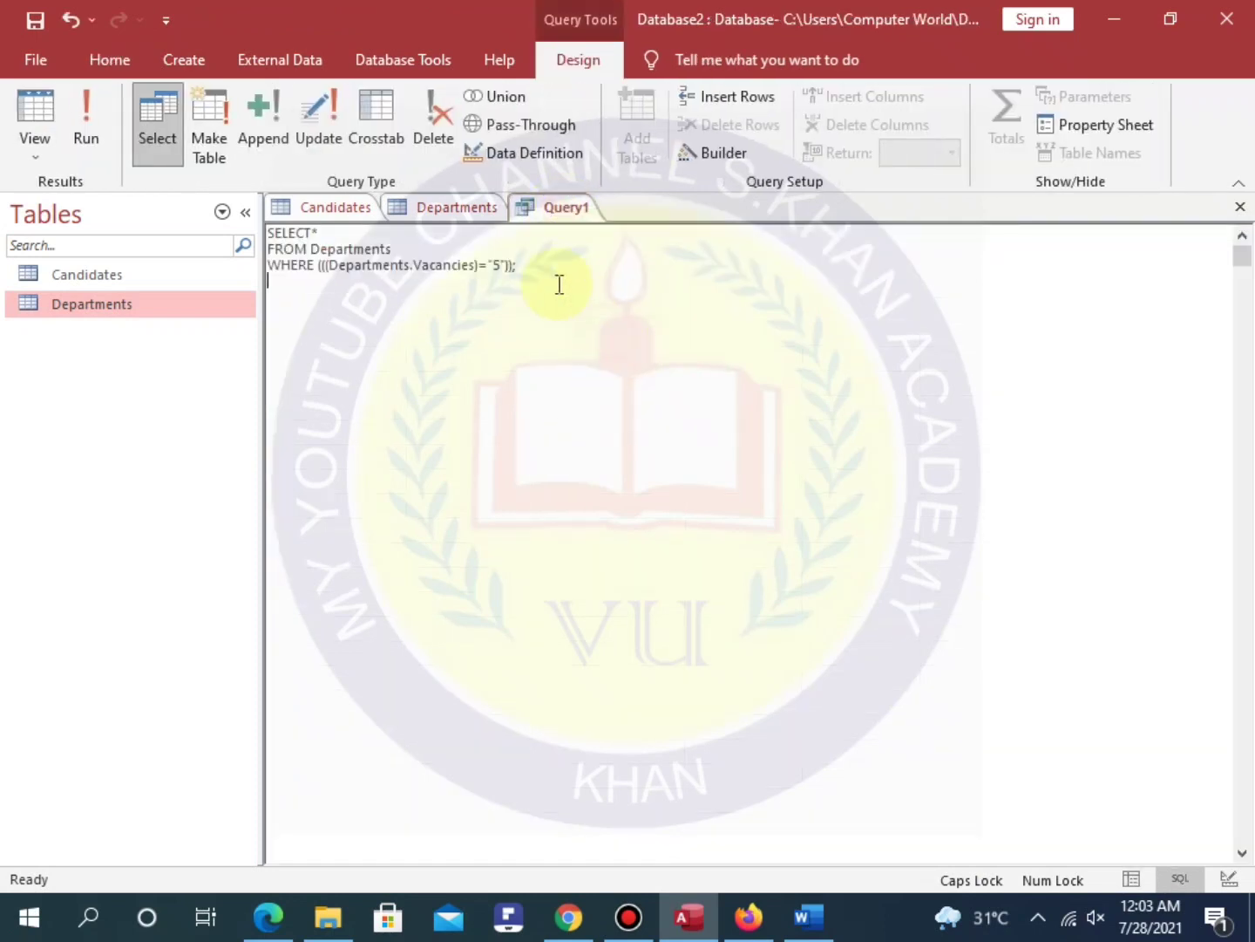
{"action": "left_click_drag", "start_coordinate": [519, 264], "coordinate": [267, 230]}
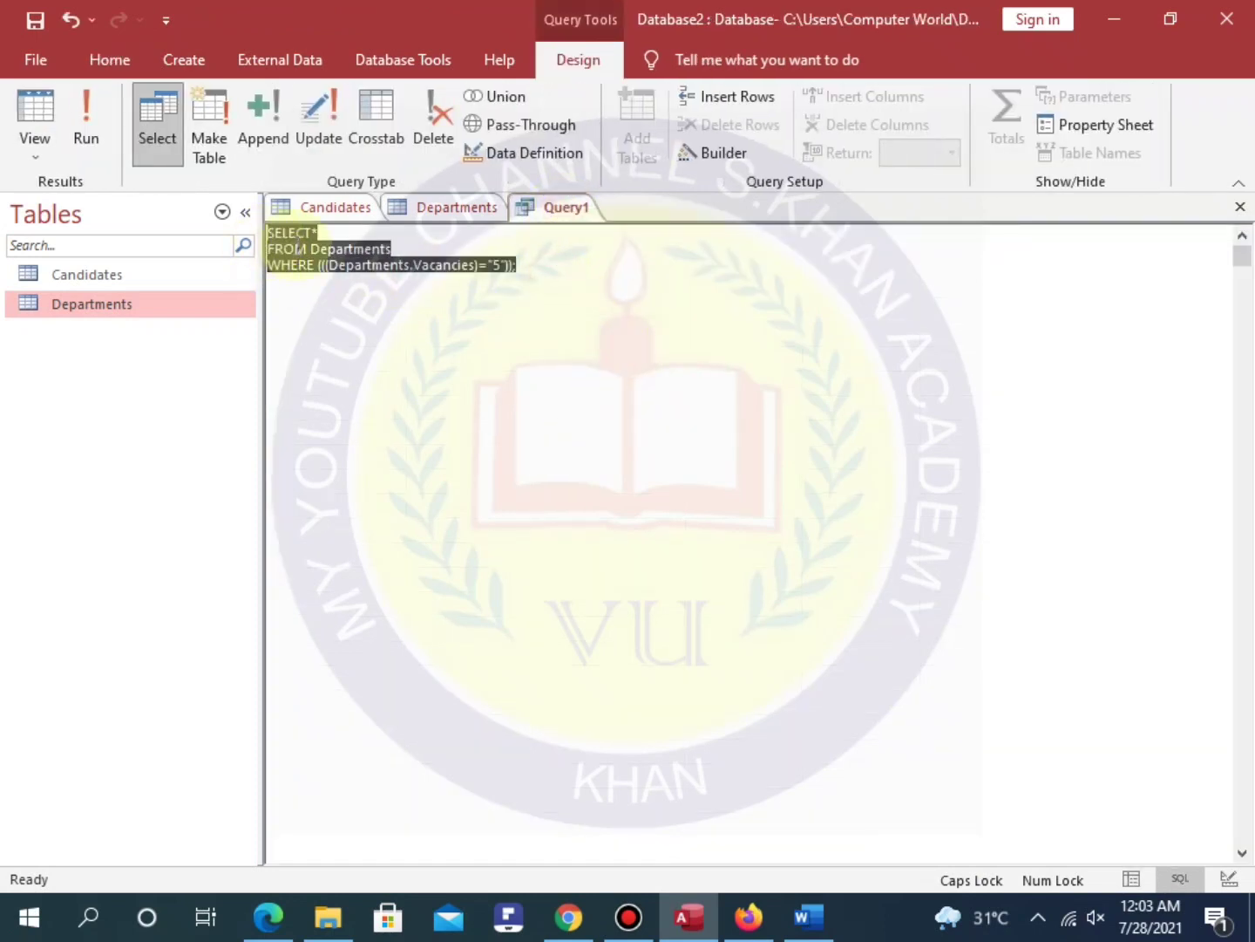
{"action": "right_click", "coordinate": [295, 247]}
{"action": "left_click", "coordinate": [349, 292]}
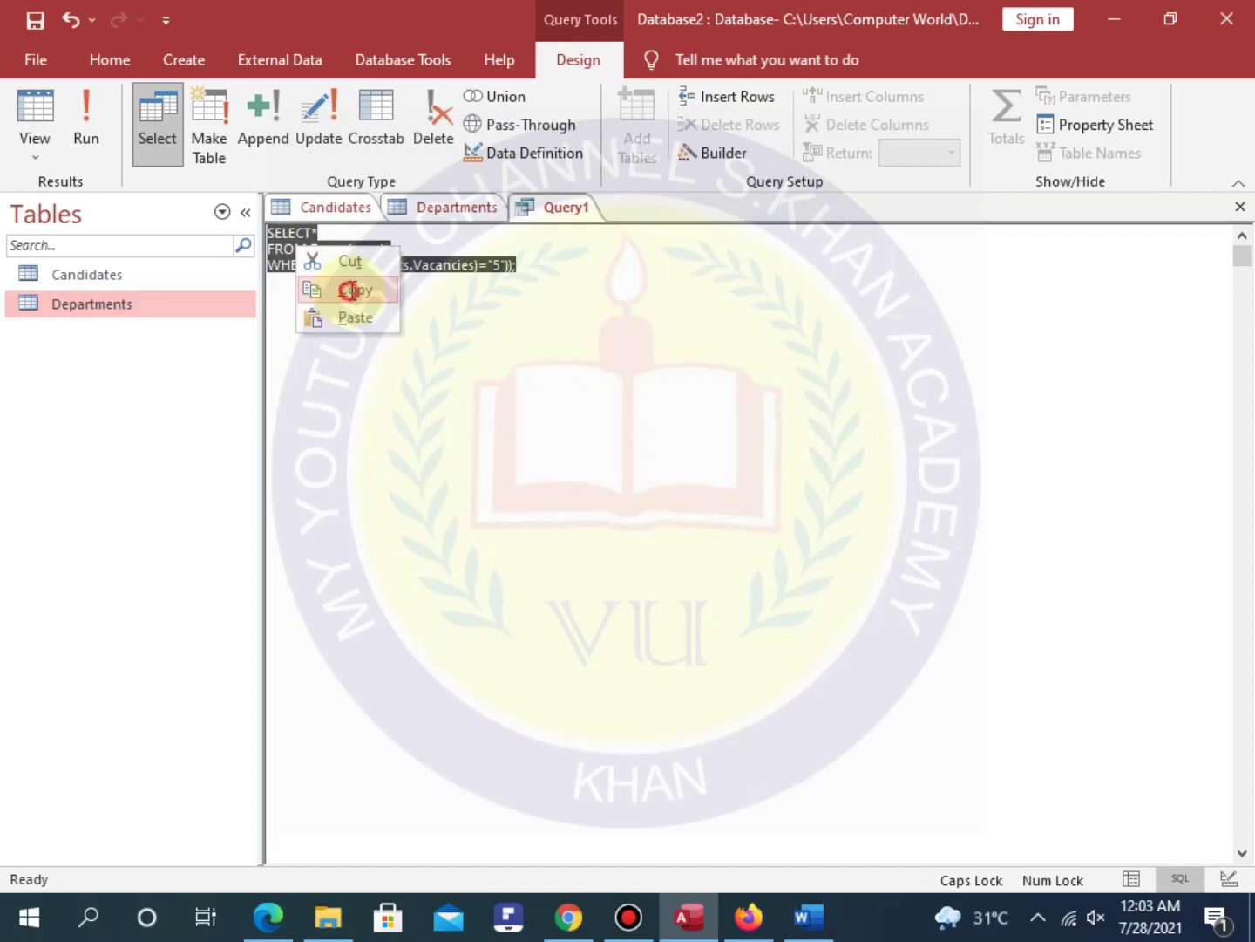
{"action": "left_click", "coordinate": [810, 914]}
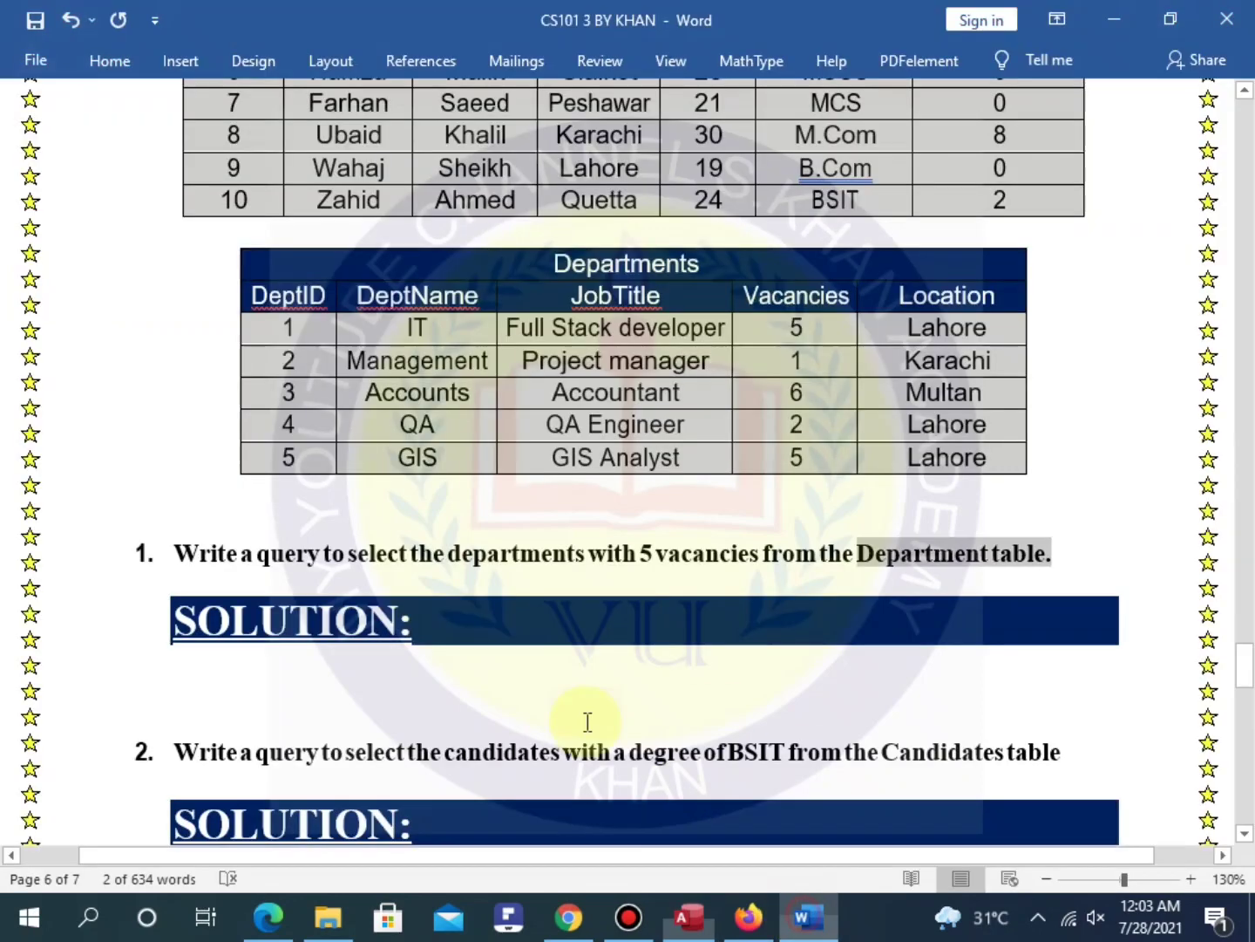
{"action": "left_click", "coordinate": [174, 681]}
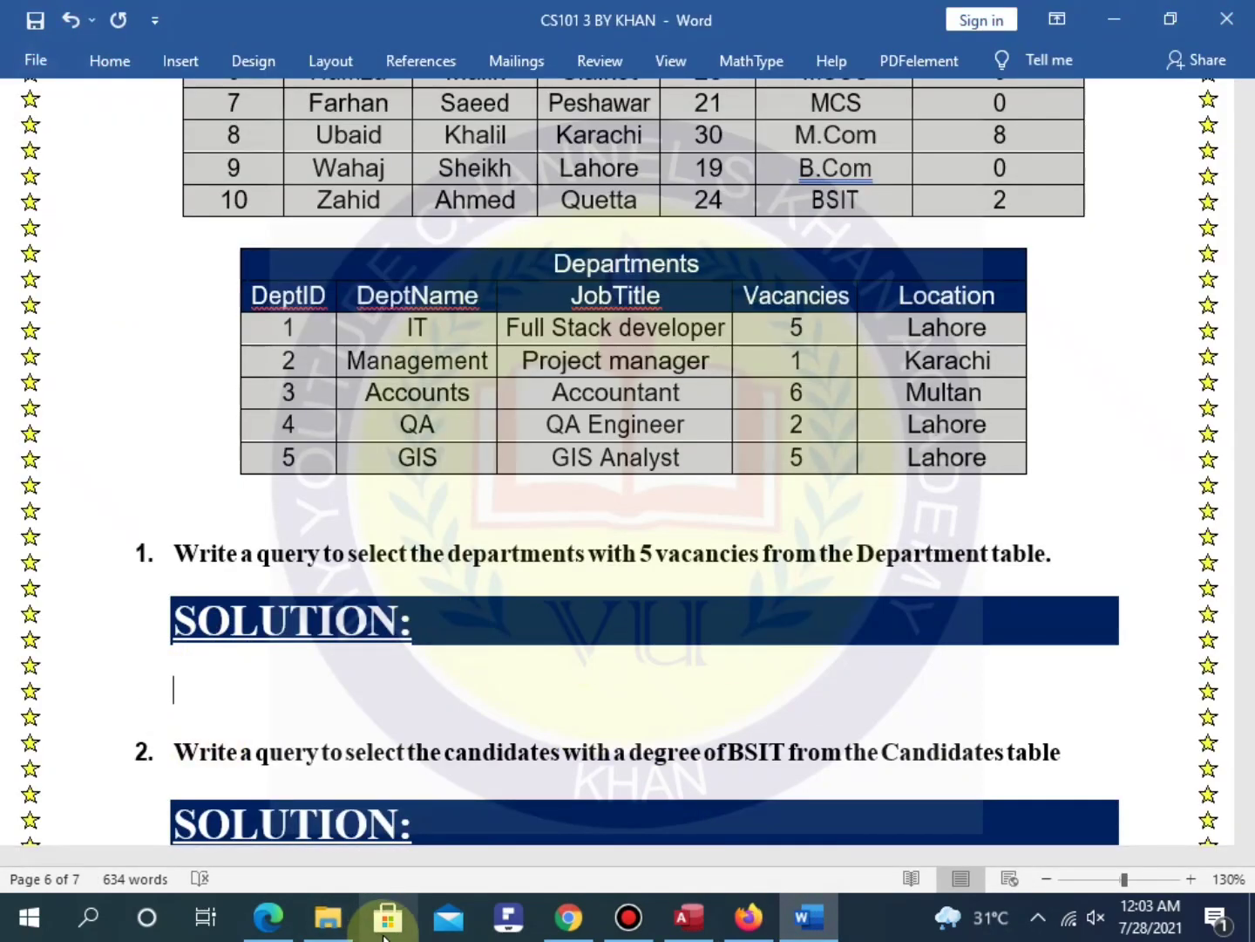
{"action": "key", "text": "ctrl+v"}
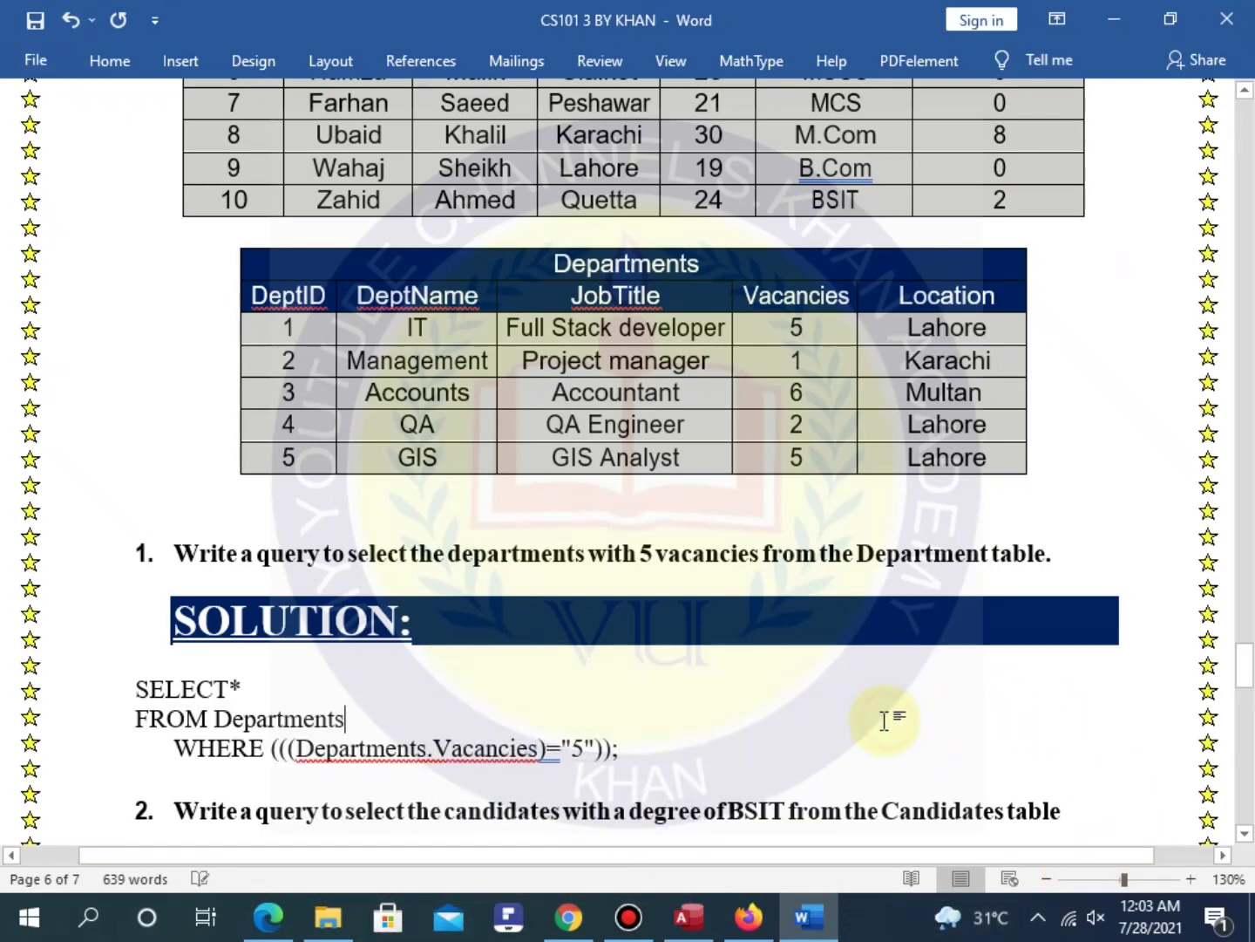
Read question 2 in the document, switch back to Access and create a new design-view query with the Candidates table.
{"action": "scroll", "coordinate": [899, 710], "scroll_direction": "down", "scroll_amount": 3}
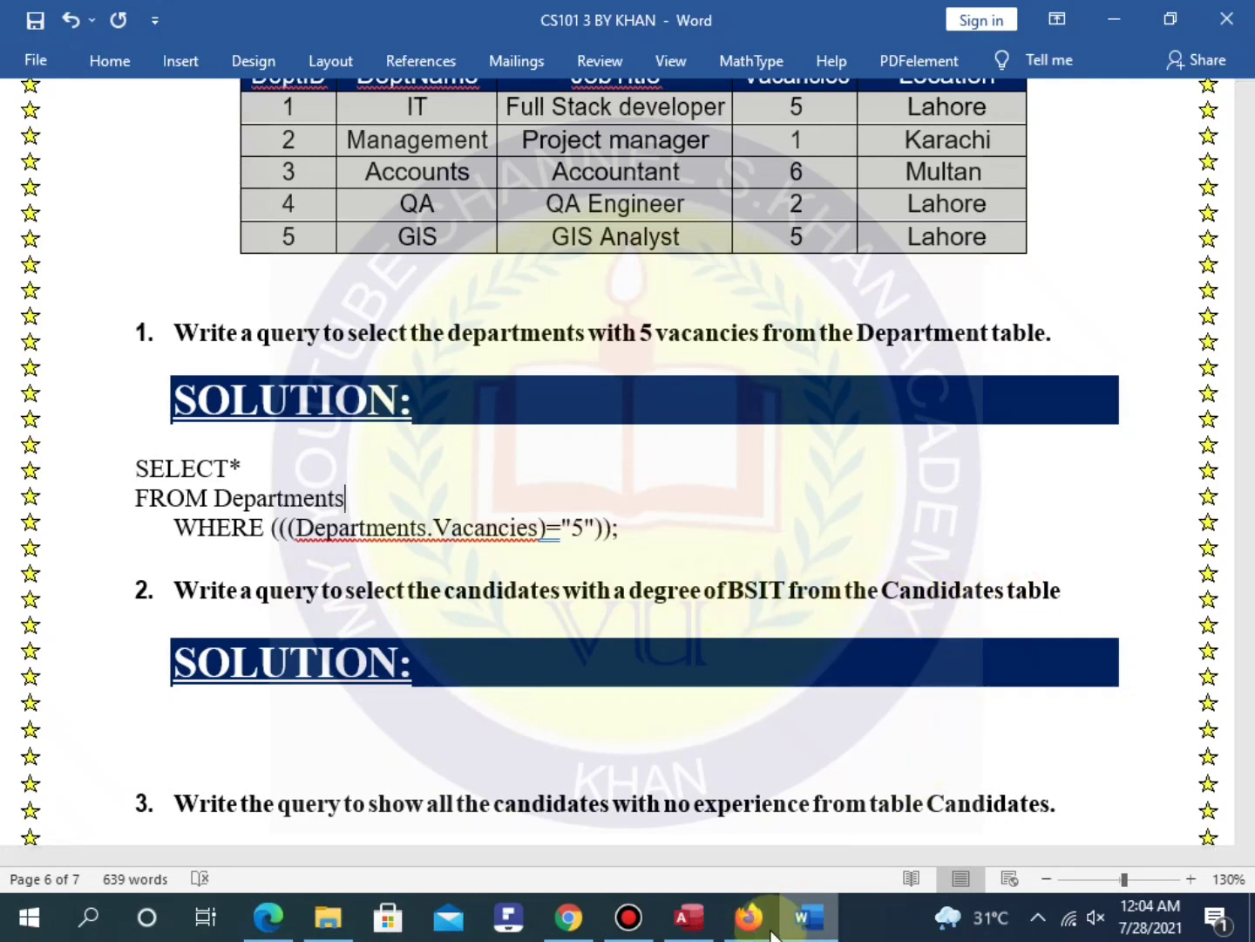
{"action": "left_click", "coordinate": [692, 932]}
{"action": "left_click", "coordinate": [511, 364]}
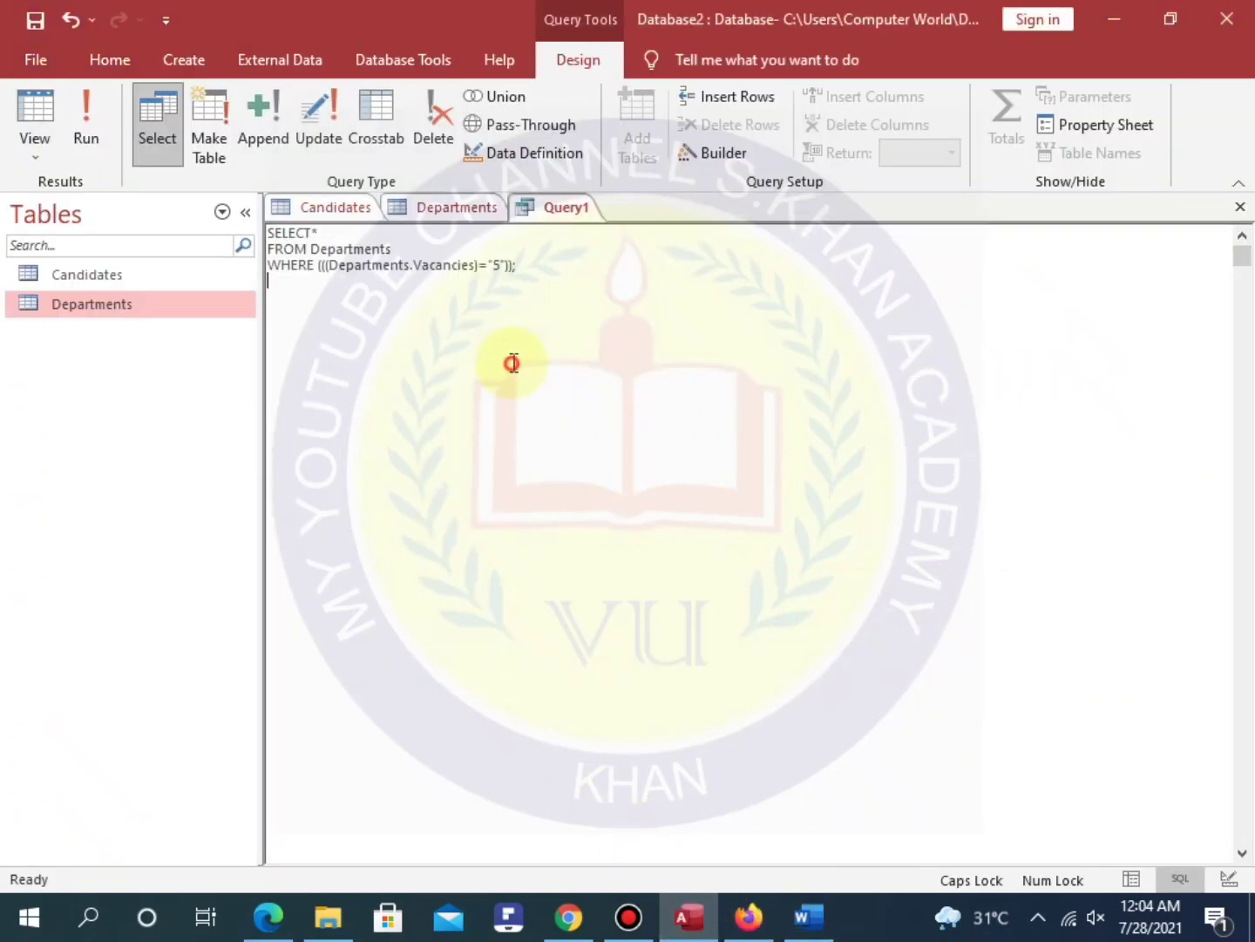
{"action": "left_click", "coordinate": [183, 58]}
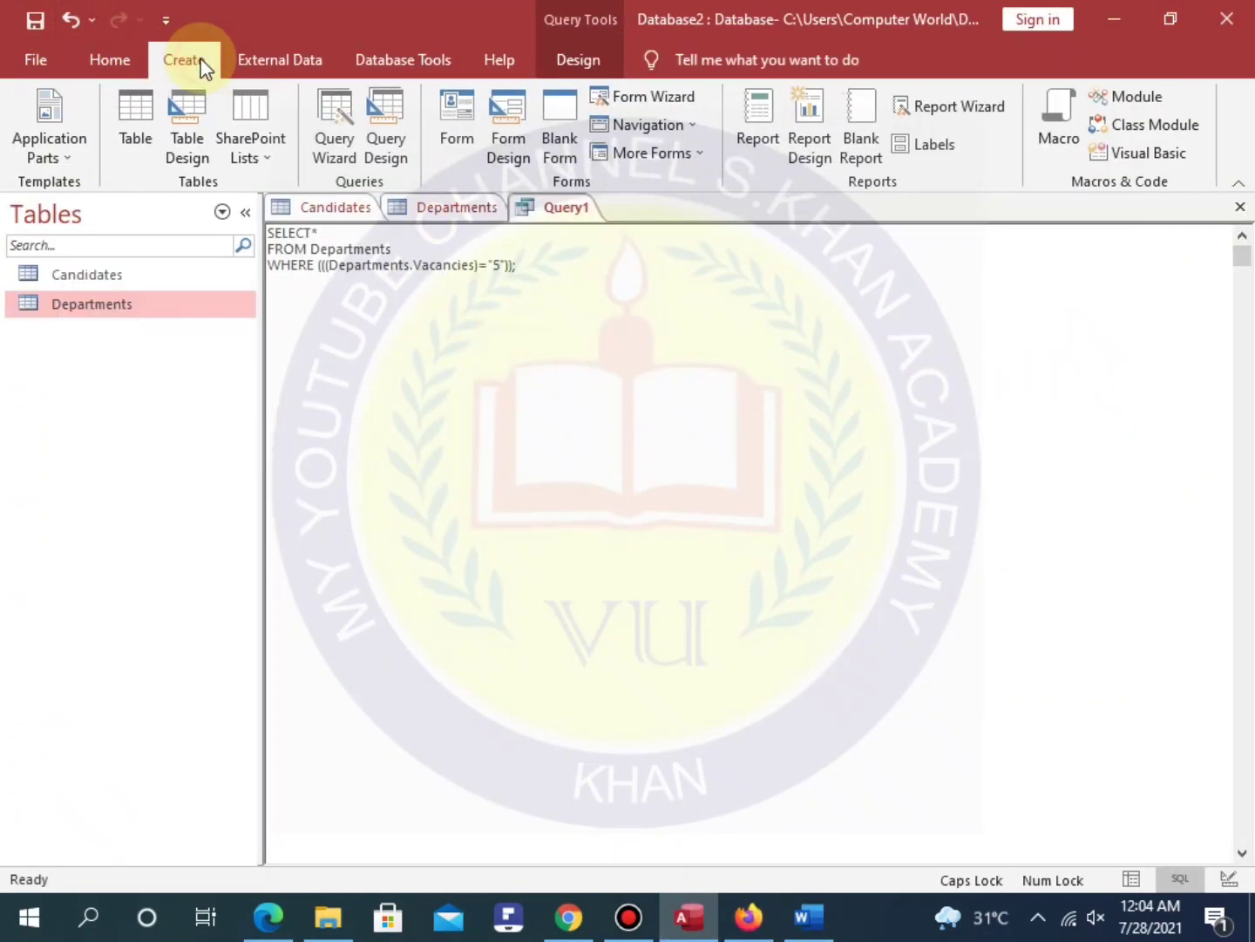
{"action": "left_click", "coordinate": [387, 114]}
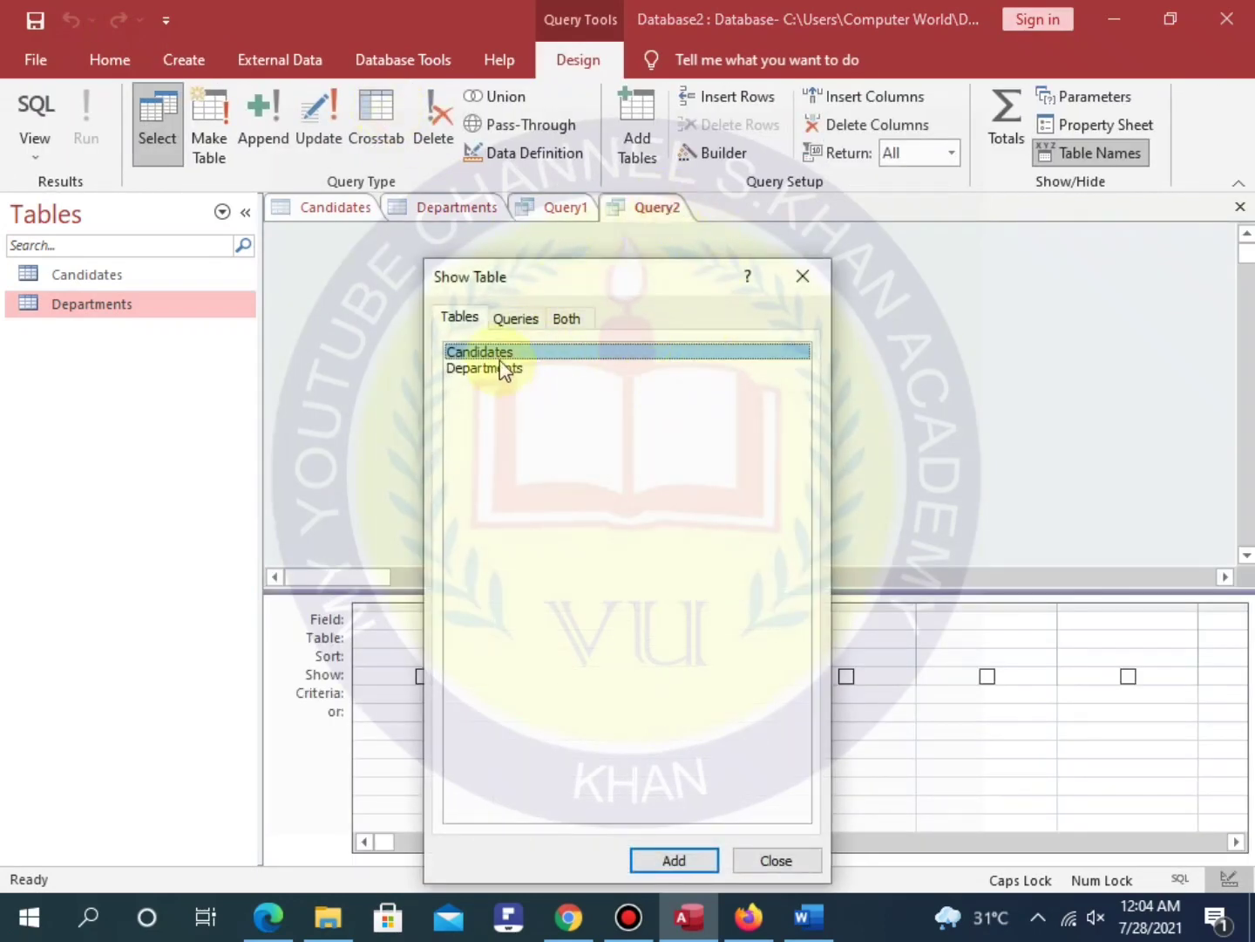
{"action": "left_click", "coordinate": [674, 861]}
{"action": "left_click", "coordinate": [800, 275]}
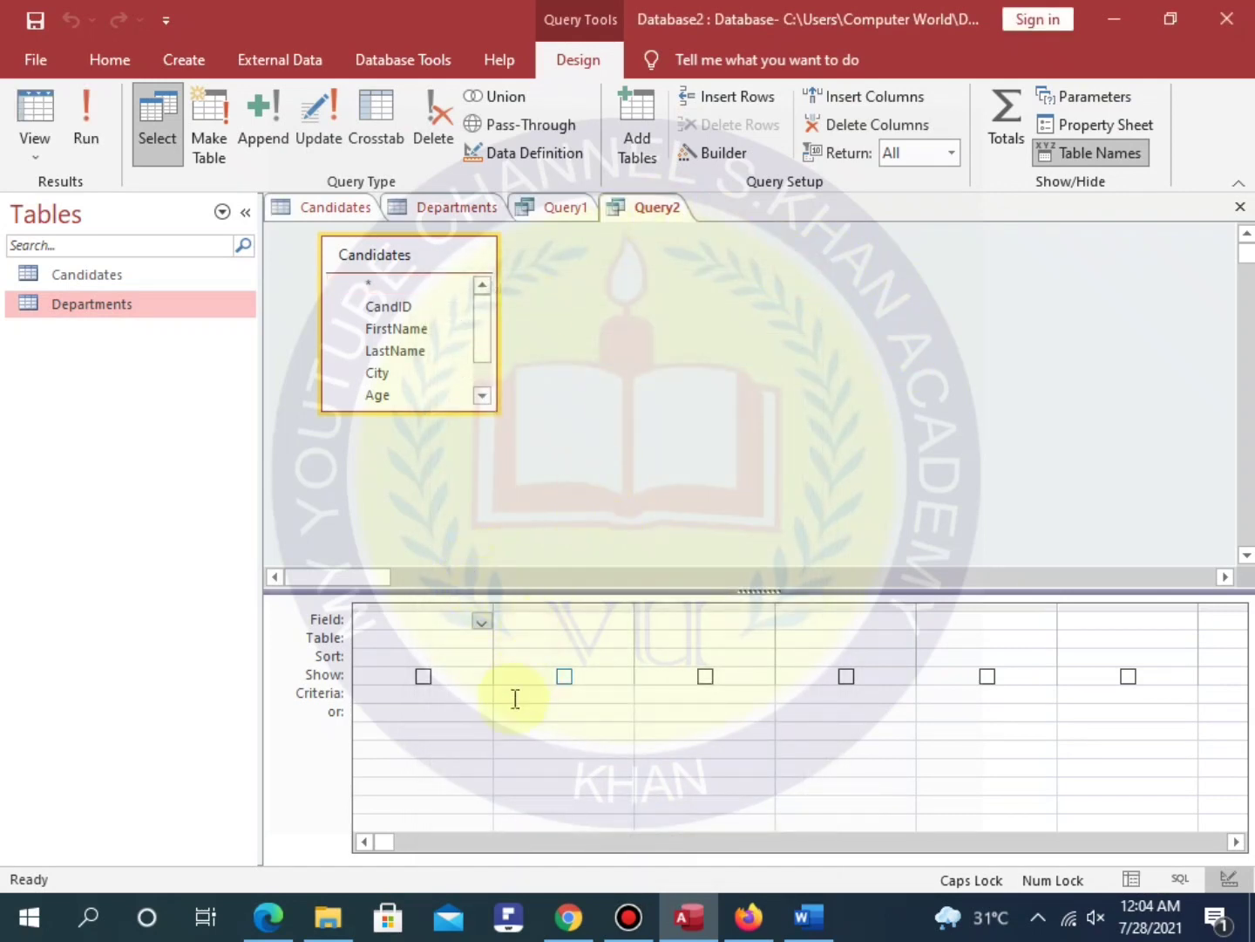
Add Candidates.* as the new query's first field and Degree as its second field.
{"action": "left_click", "coordinate": [483, 622]}
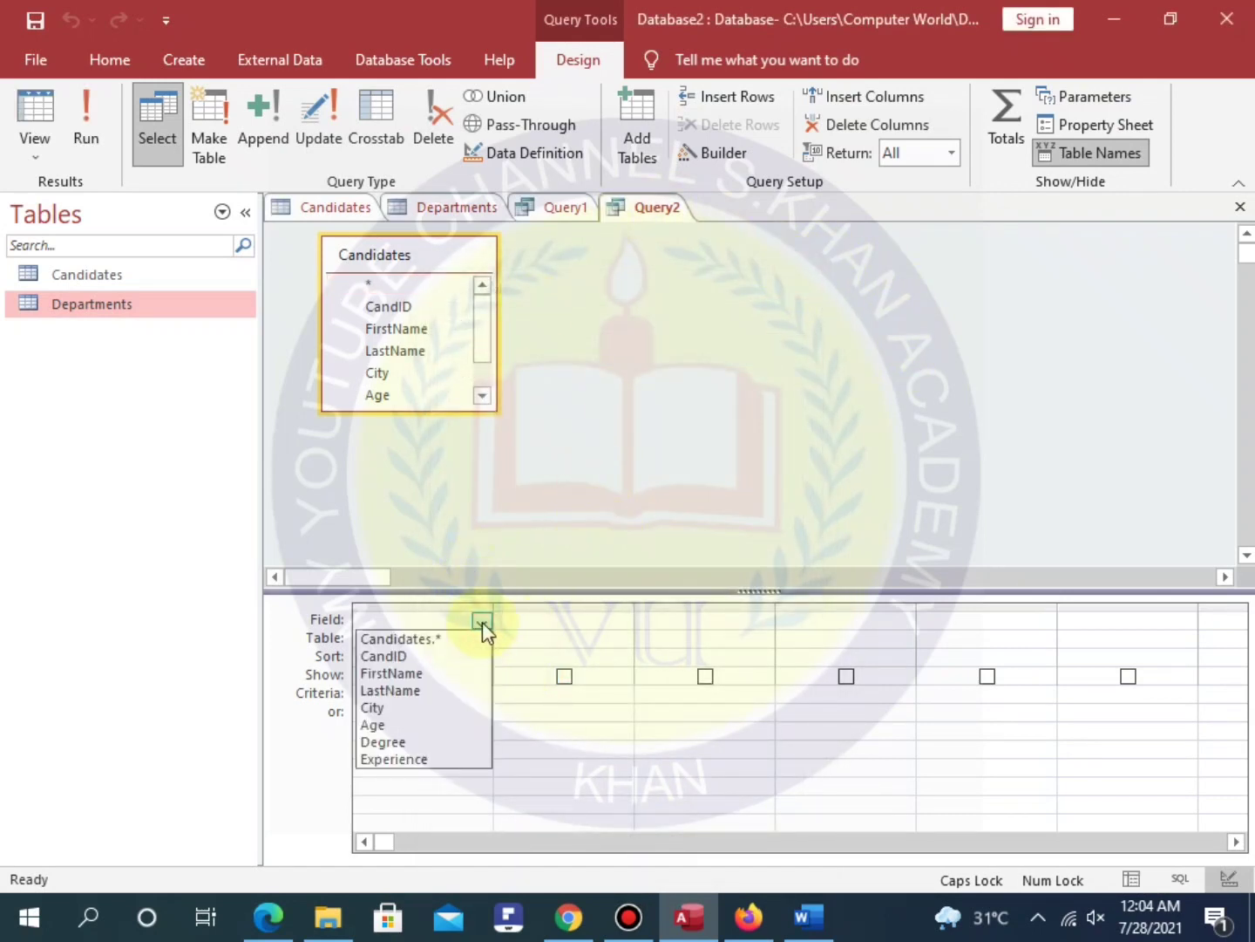
{"action": "left_click", "coordinate": [435, 643]}
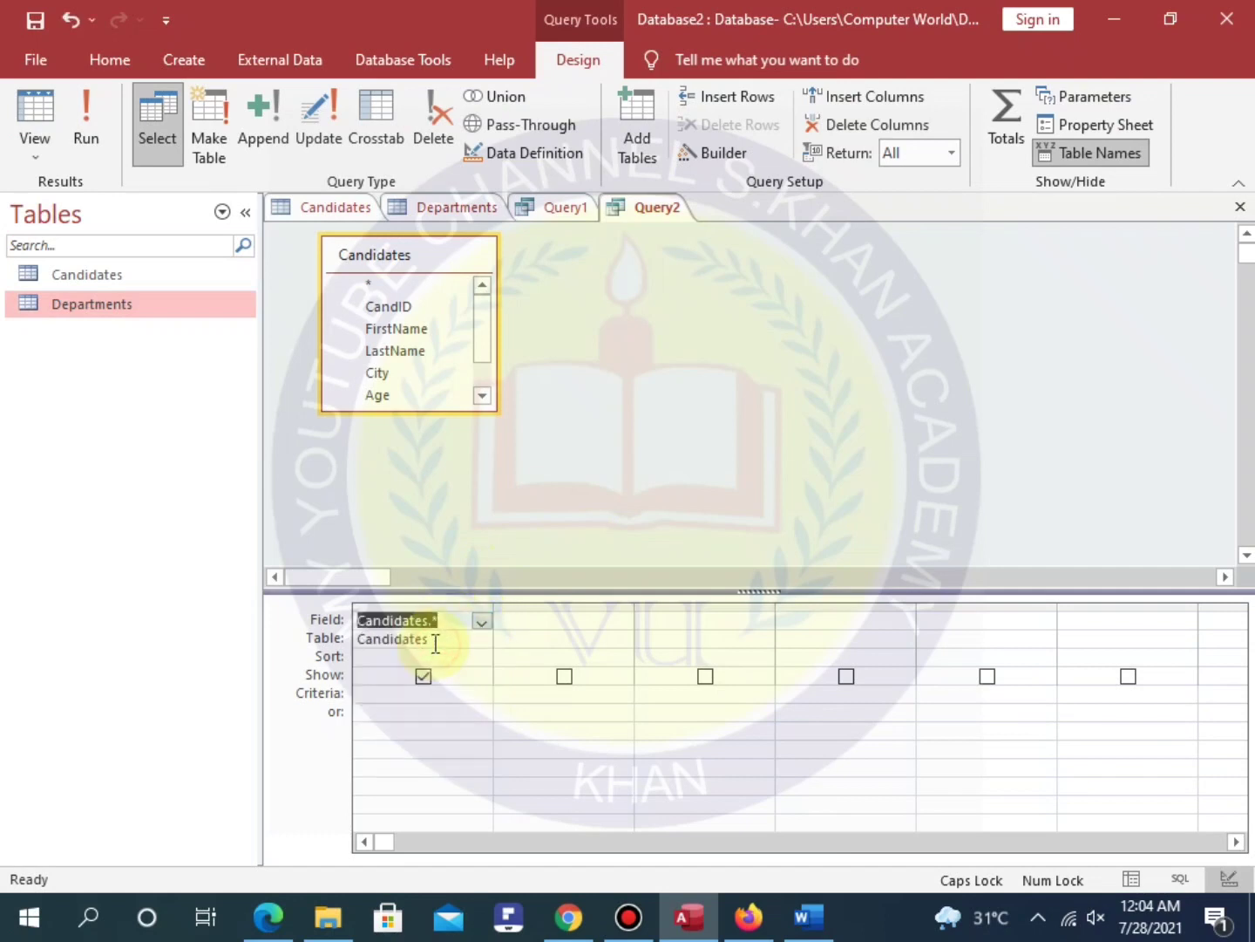
{"action": "left_click", "coordinate": [567, 624]}
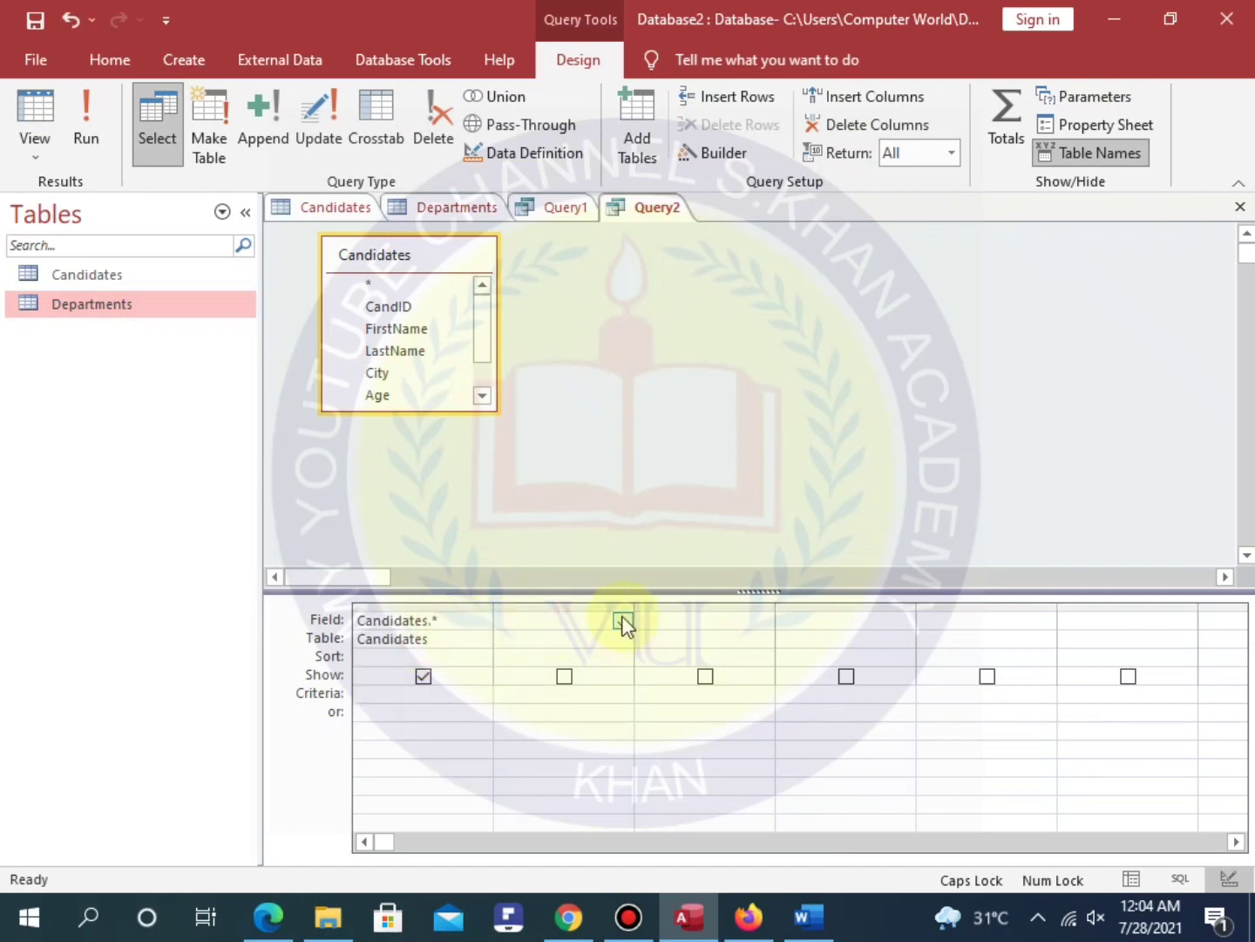
{"action": "left_click", "coordinate": [624, 621]}
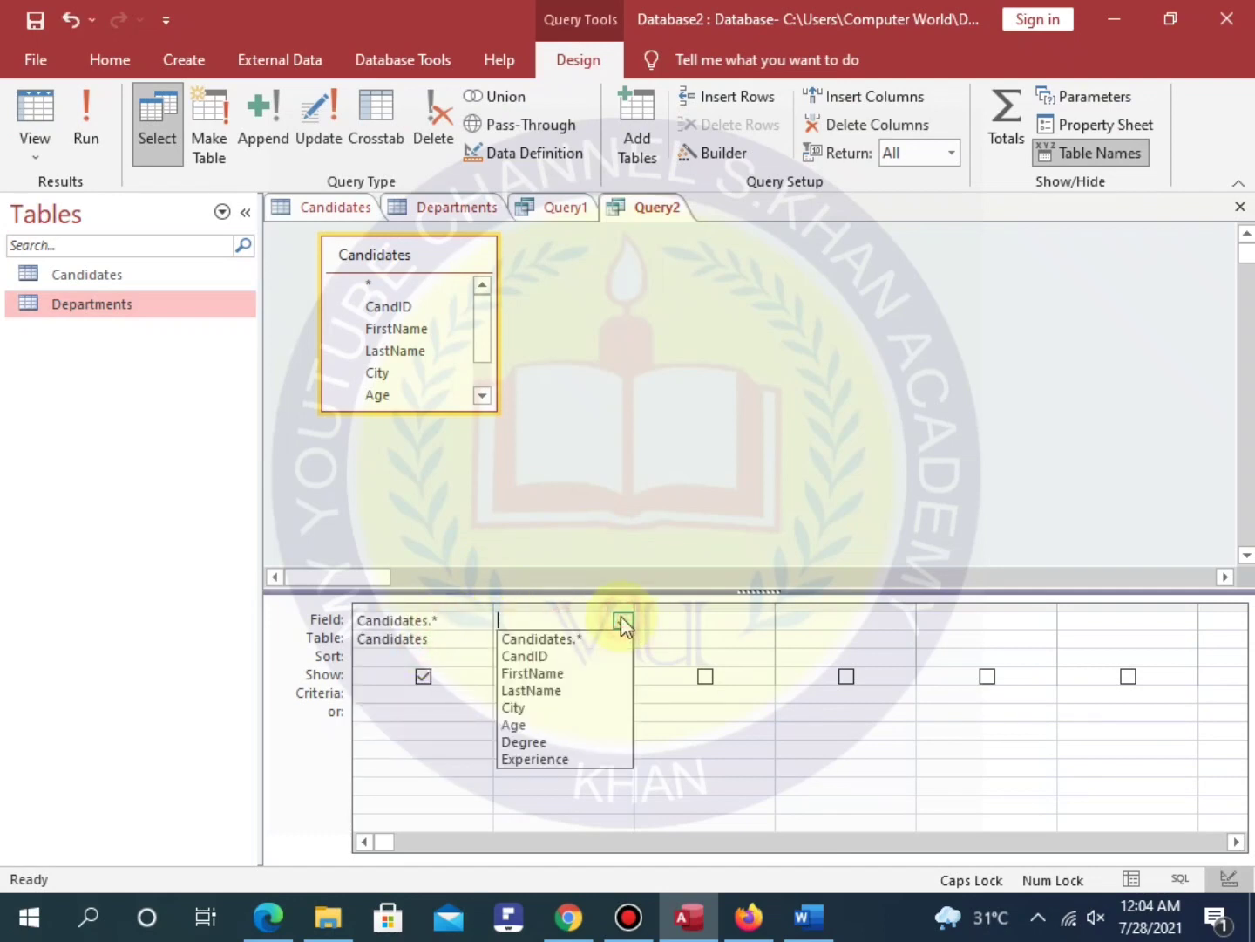
{"action": "left_click", "coordinate": [578, 741]}
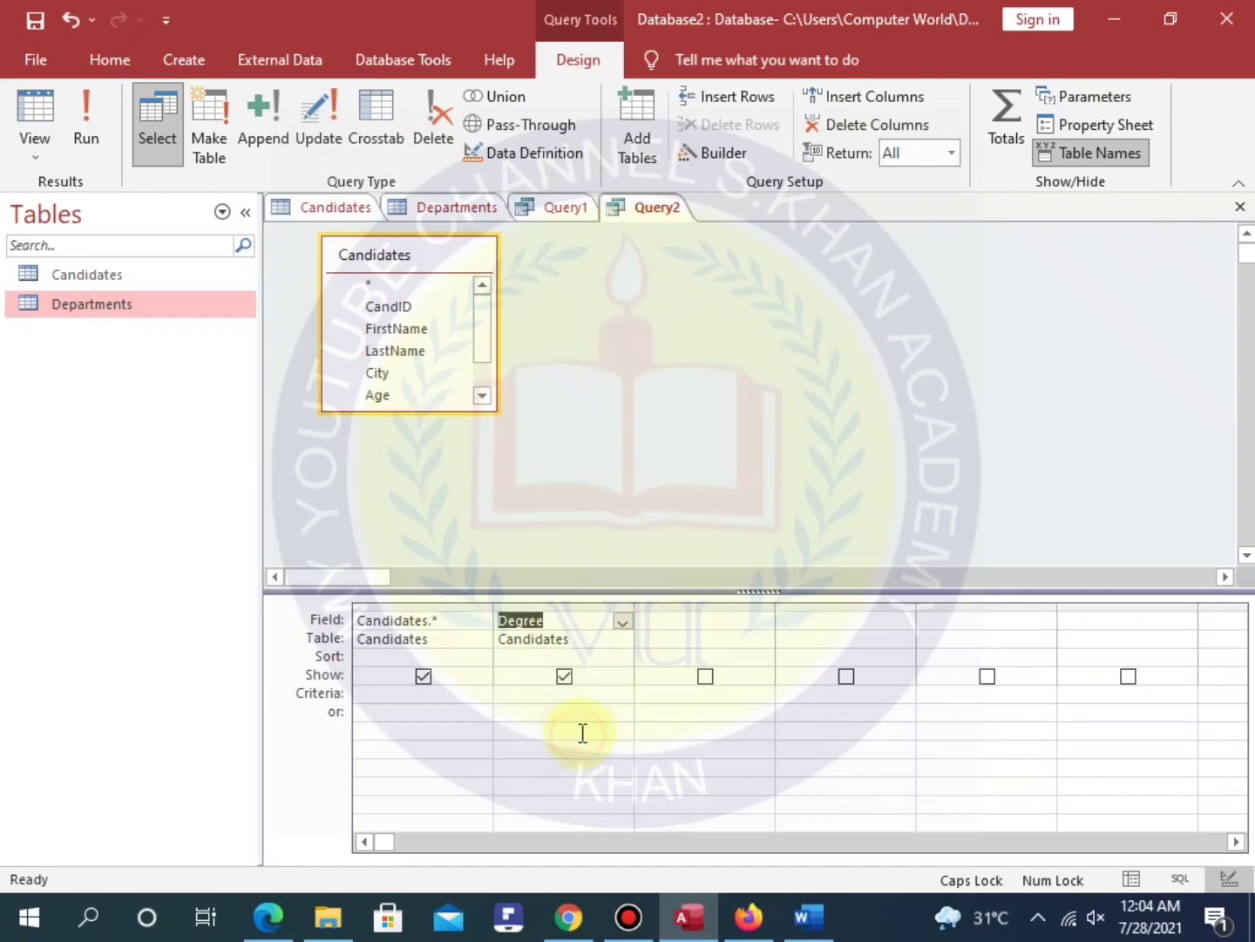
Check question 2 in the Word document, set the Degree criterion to BSIT in Access and show the query's datasheet.
{"action": "left_click", "coordinate": [808, 918]}
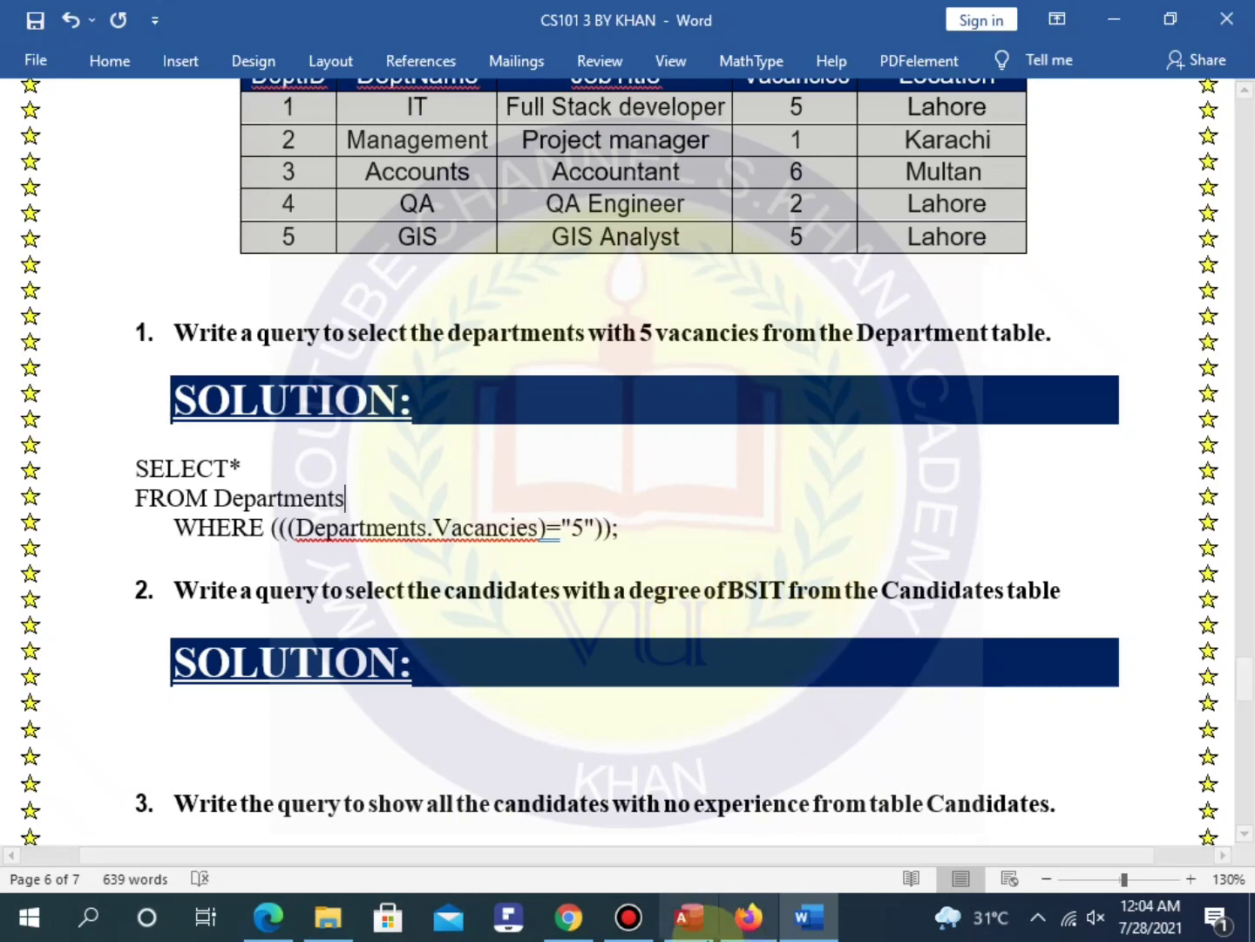
{"action": "left_click", "coordinate": [688, 917]}
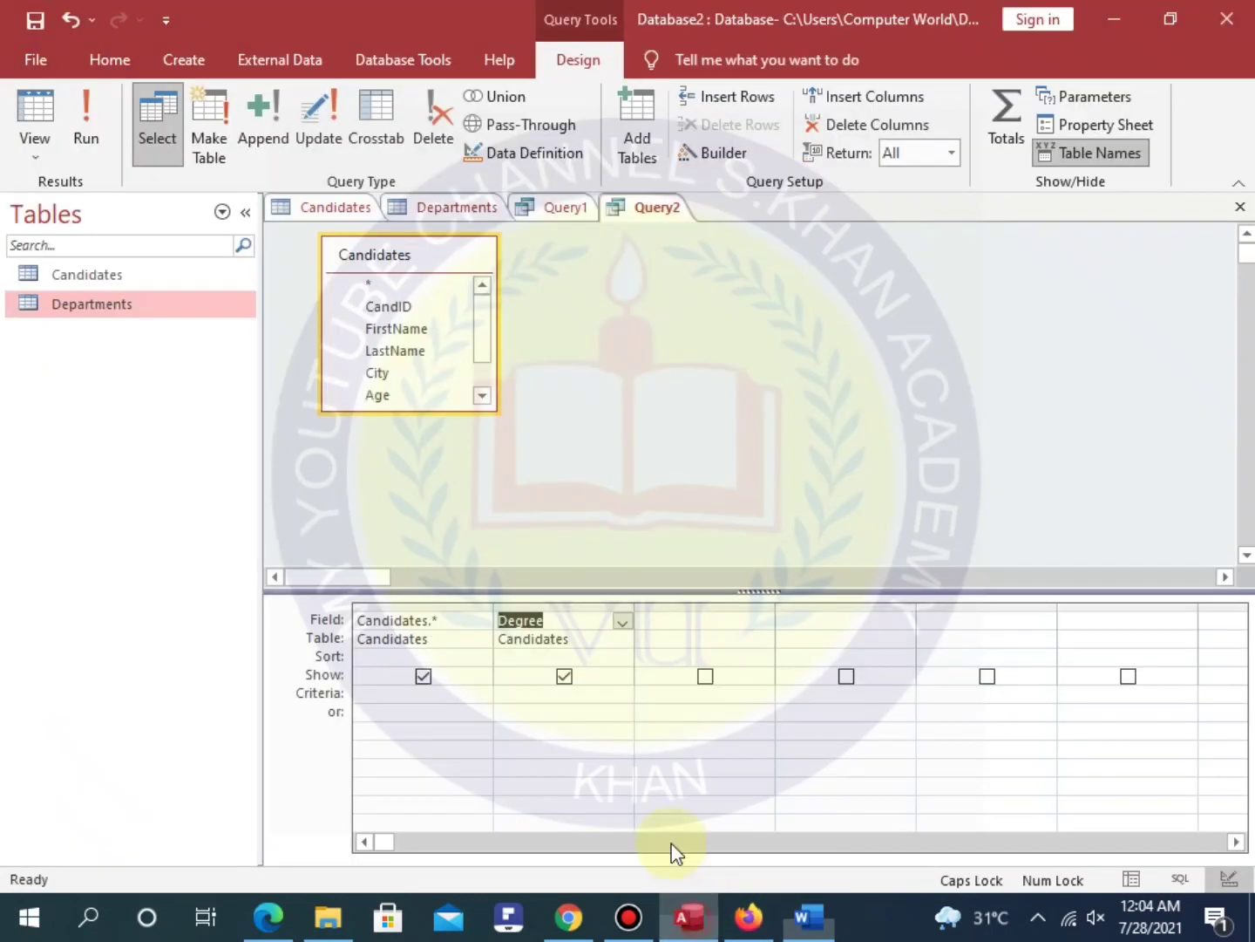
{"action": "left_click", "coordinate": [537, 702]}
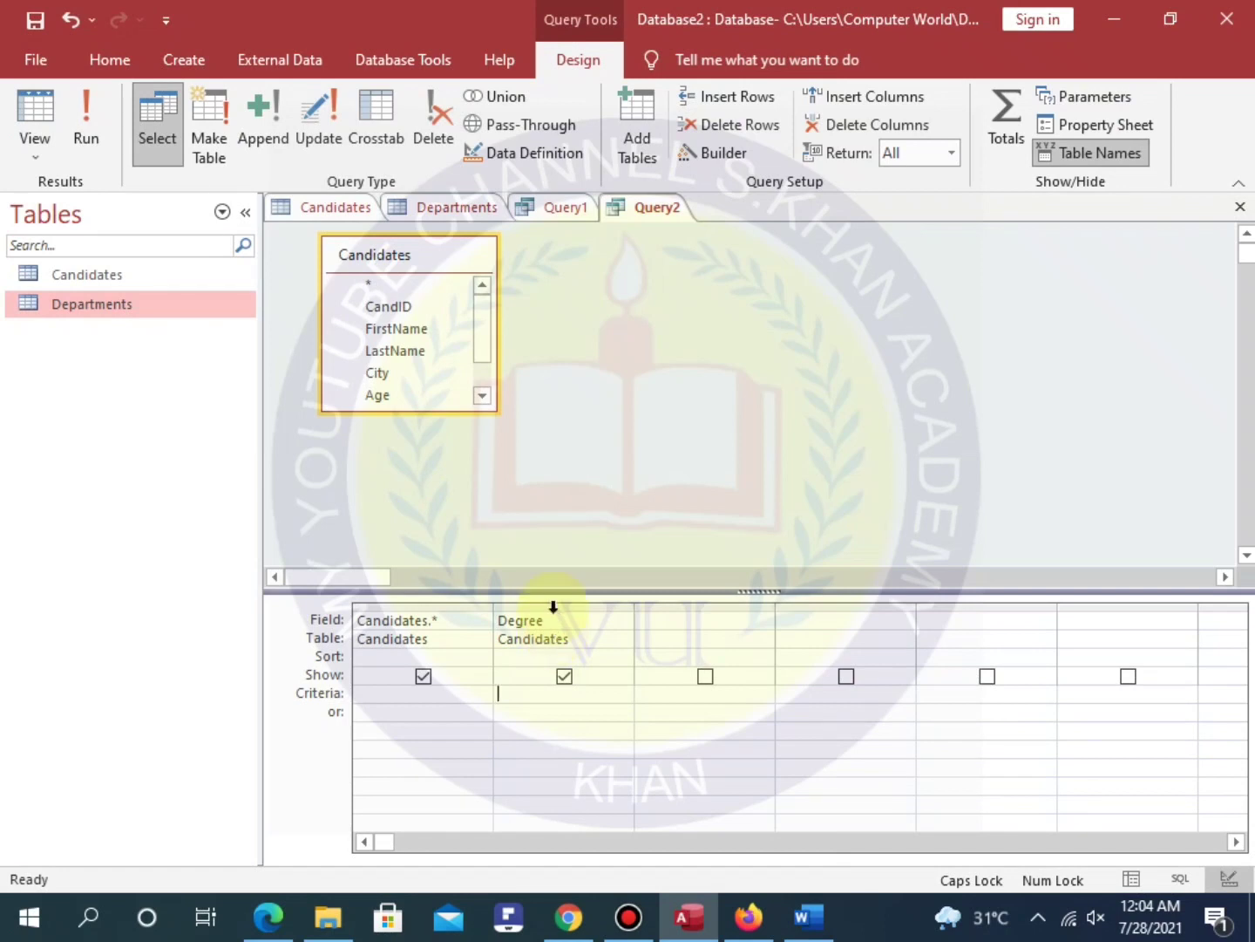
{"action": "type", "text": "b"}
{"action": "type", "text": "s"}
{"action": "type", "text": "SIT"}
{"action": "right_click", "coordinate": [640, 214]}
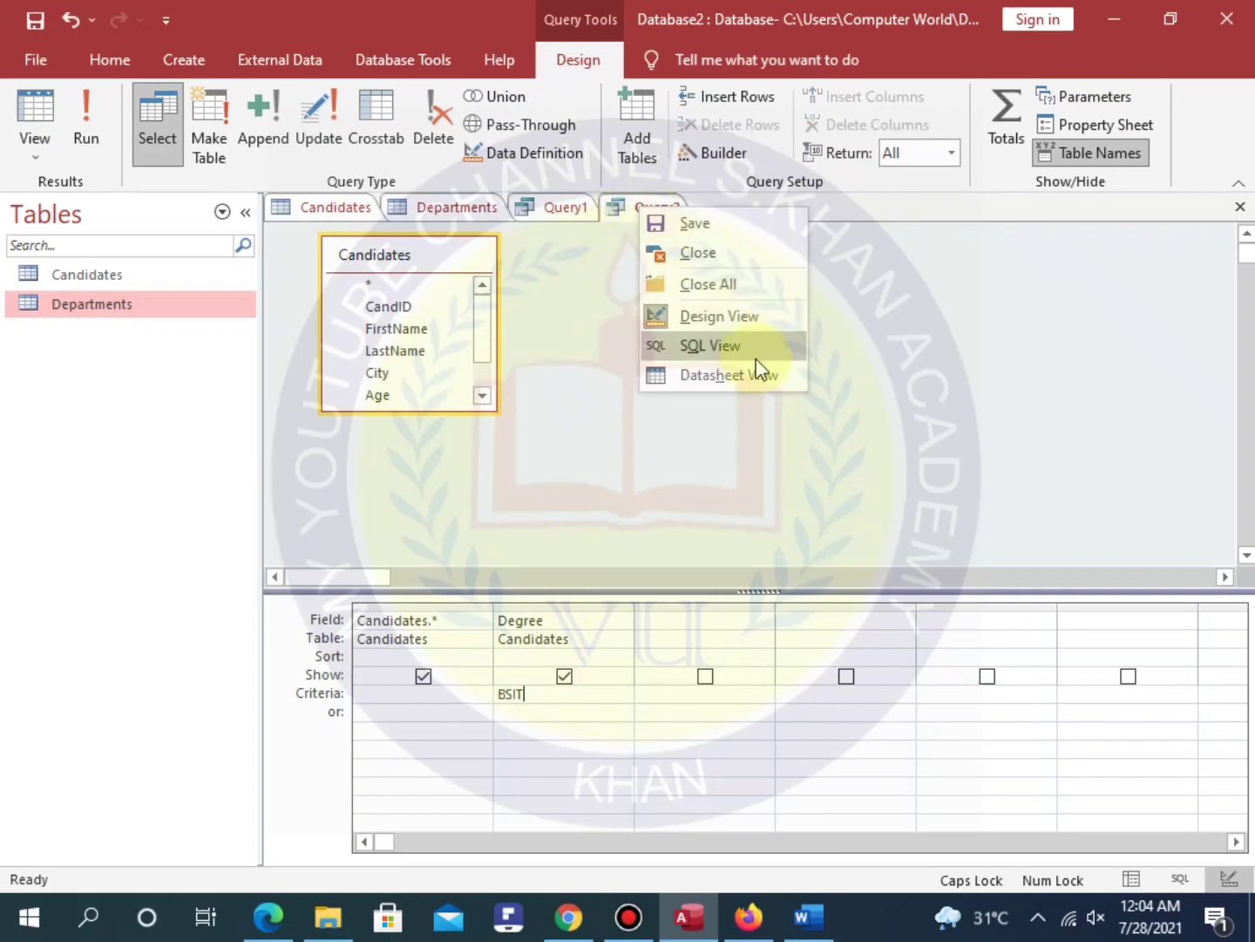
{"action": "left_click", "coordinate": [756, 373]}
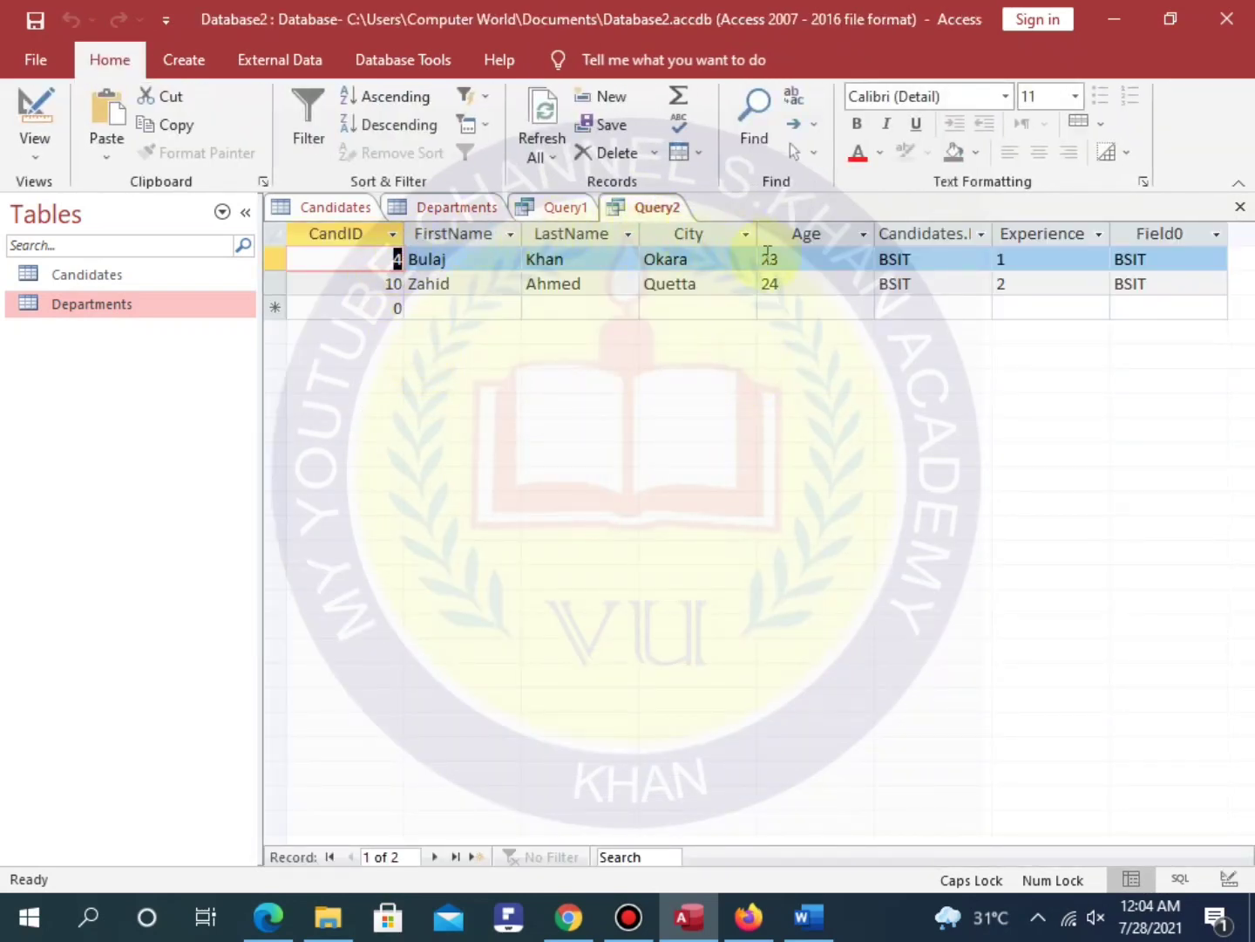
Replace the selected fields in the BSIT query's SQL statement with * and run the query.
{"action": "right_click", "coordinate": [660, 212]}
{"action": "left_click", "coordinate": [726, 340]}
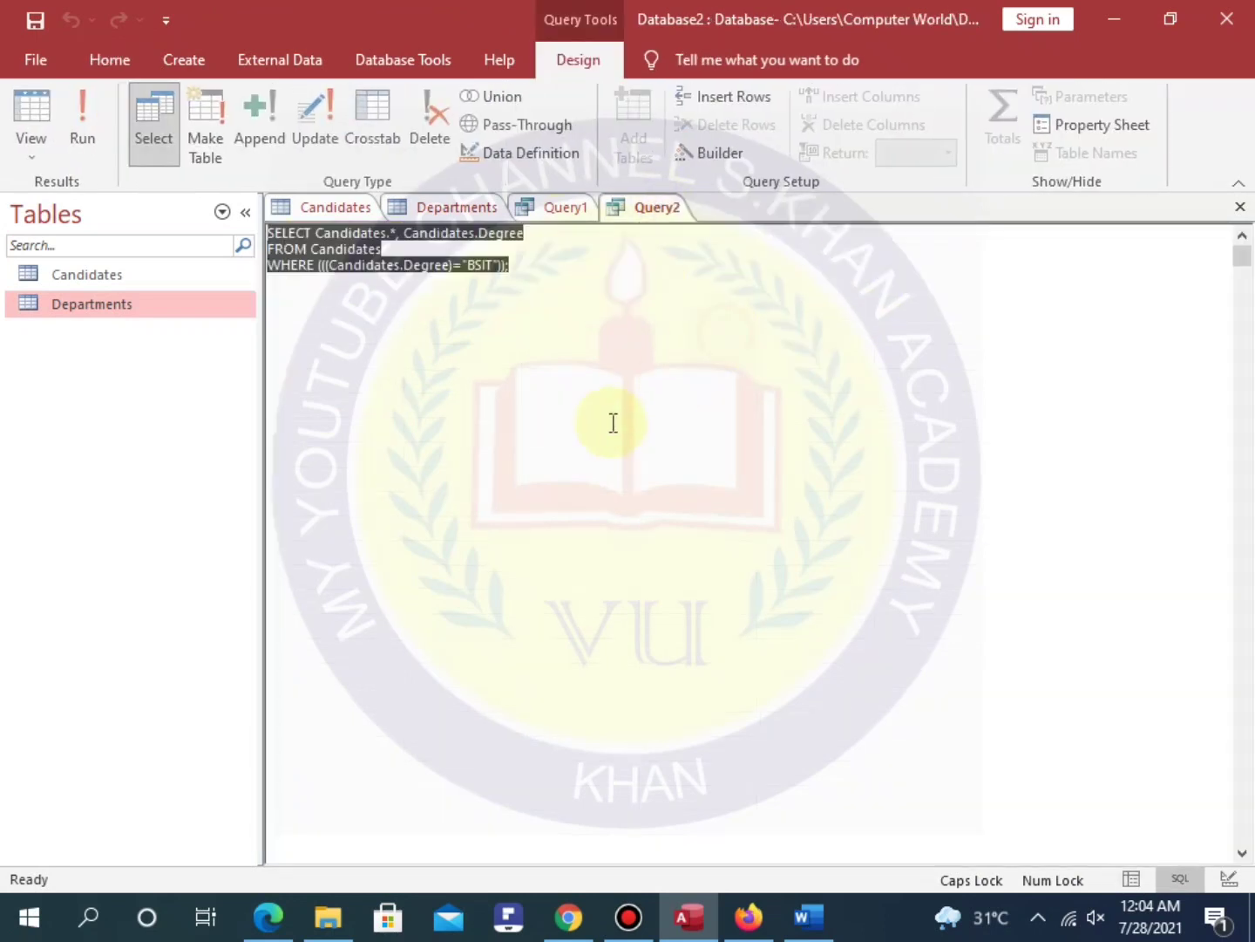
{"action": "left_click", "coordinate": [568, 430]}
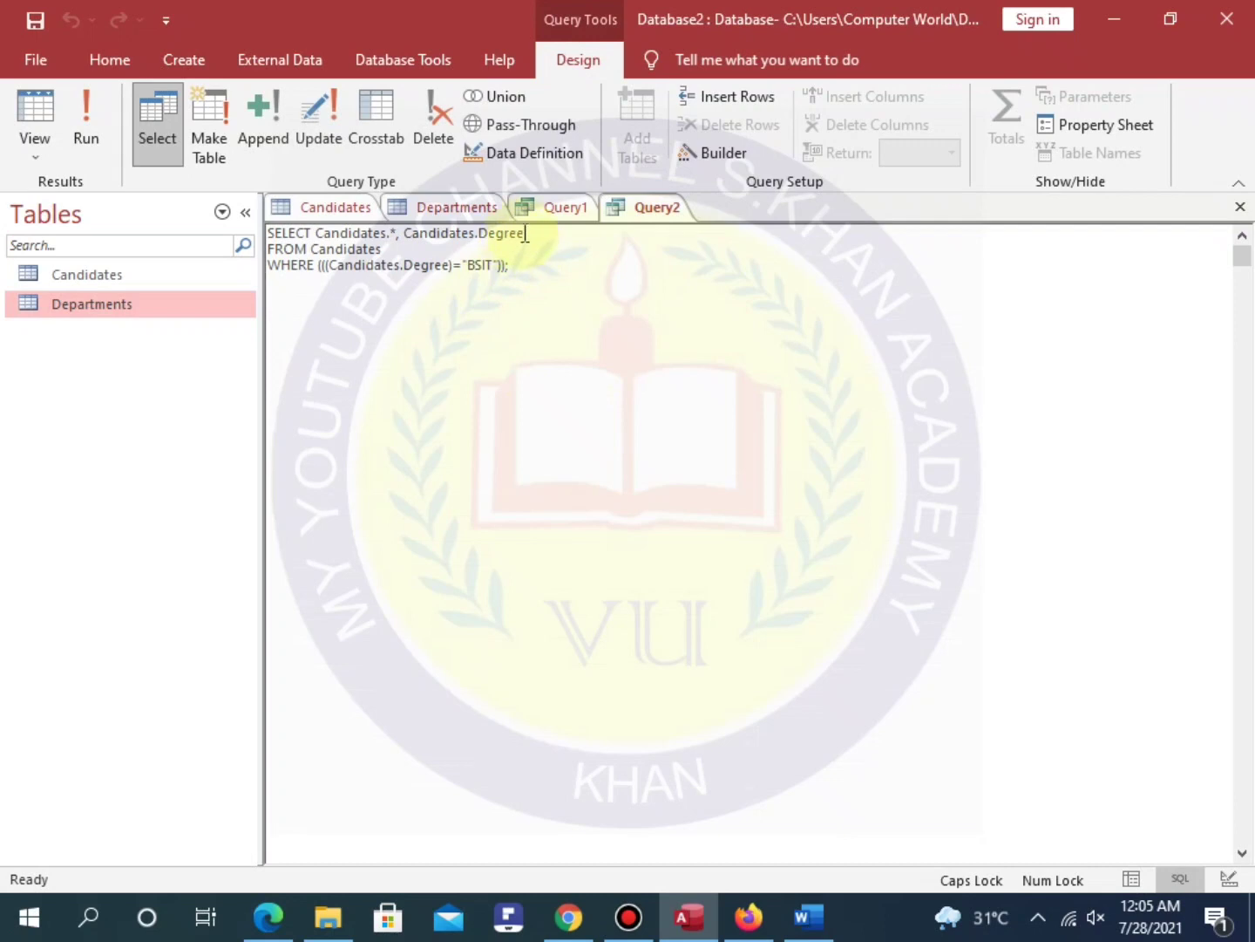
{"action": "left_click_drag", "start_coordinate": [534, 238], "coordinate": [320, 234]}
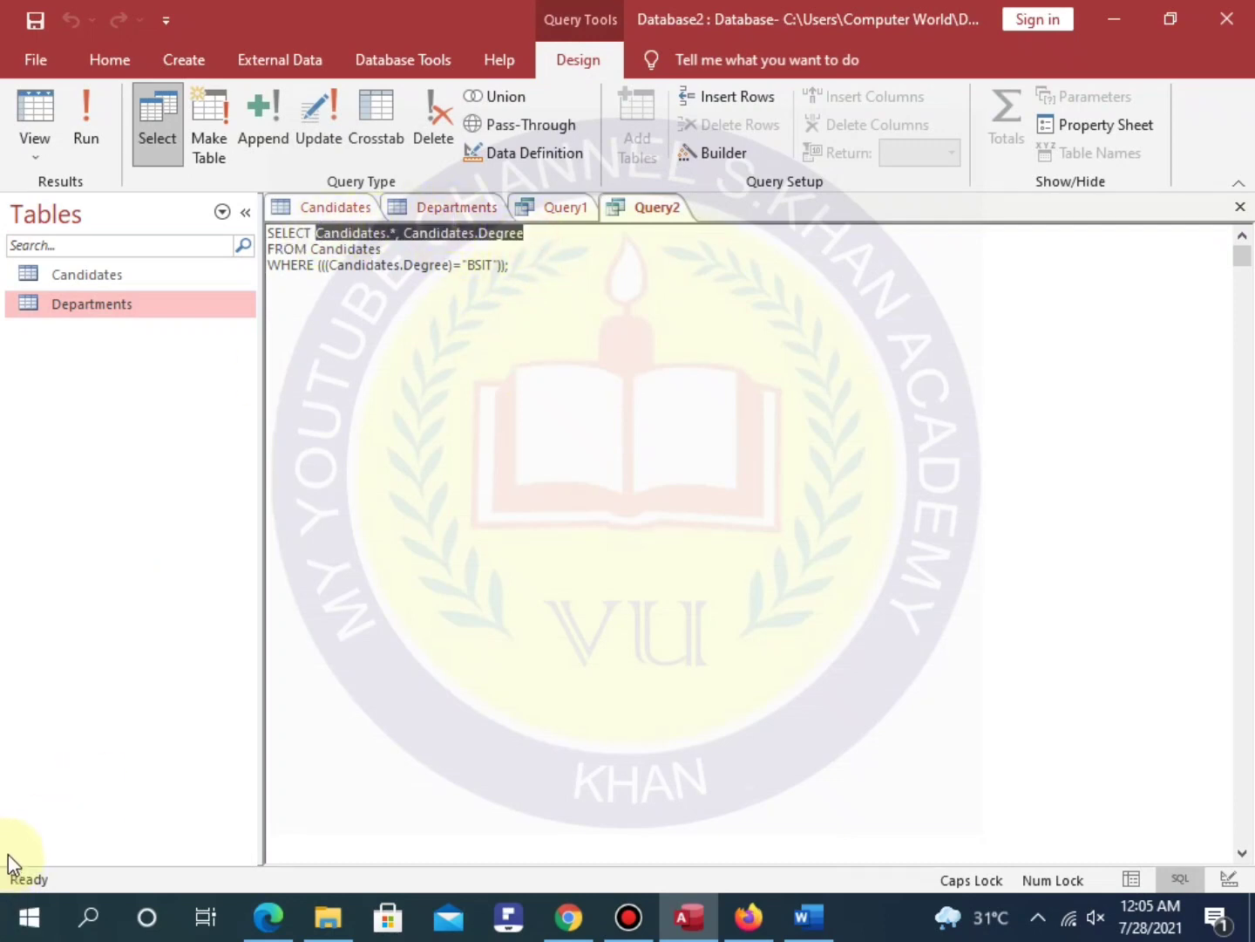
{"action": "type", "text": "*"}
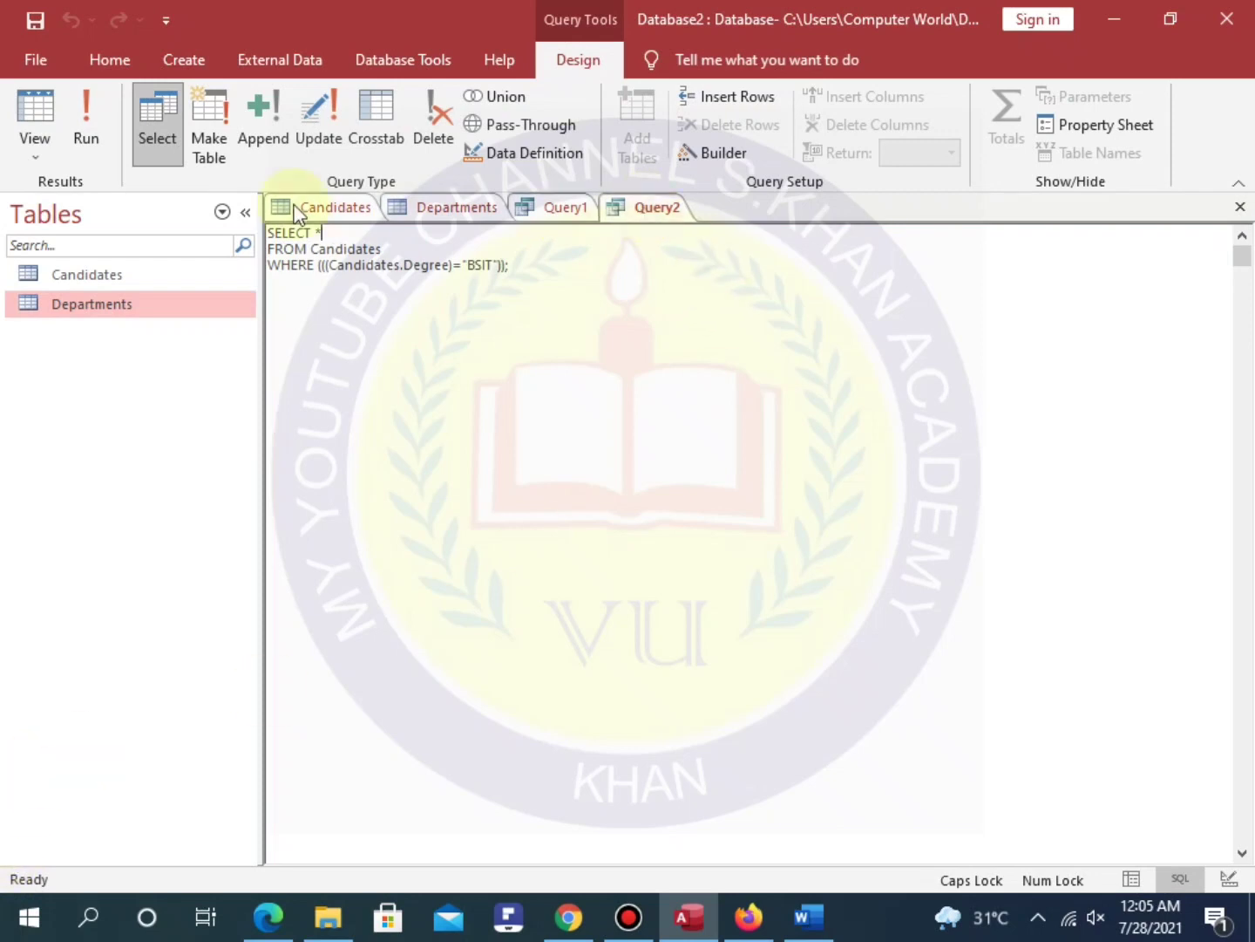
{"action": "left_click", "coordinate": [86, 114]}
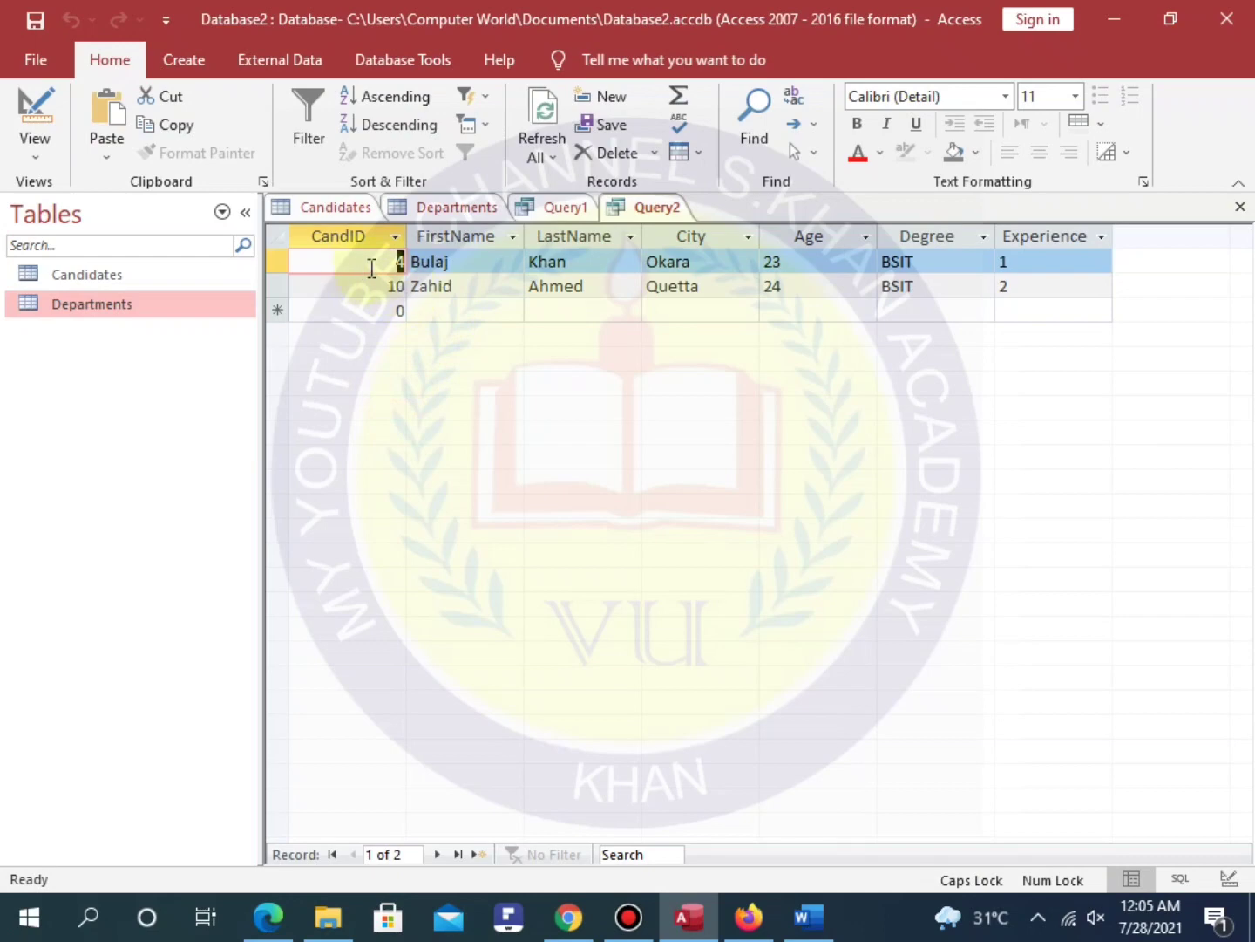
Compare the BSIT query's rows with the Candidates table in the Word document and return to Access.
{"action": "left_click", "coordinate": [806, 915]}
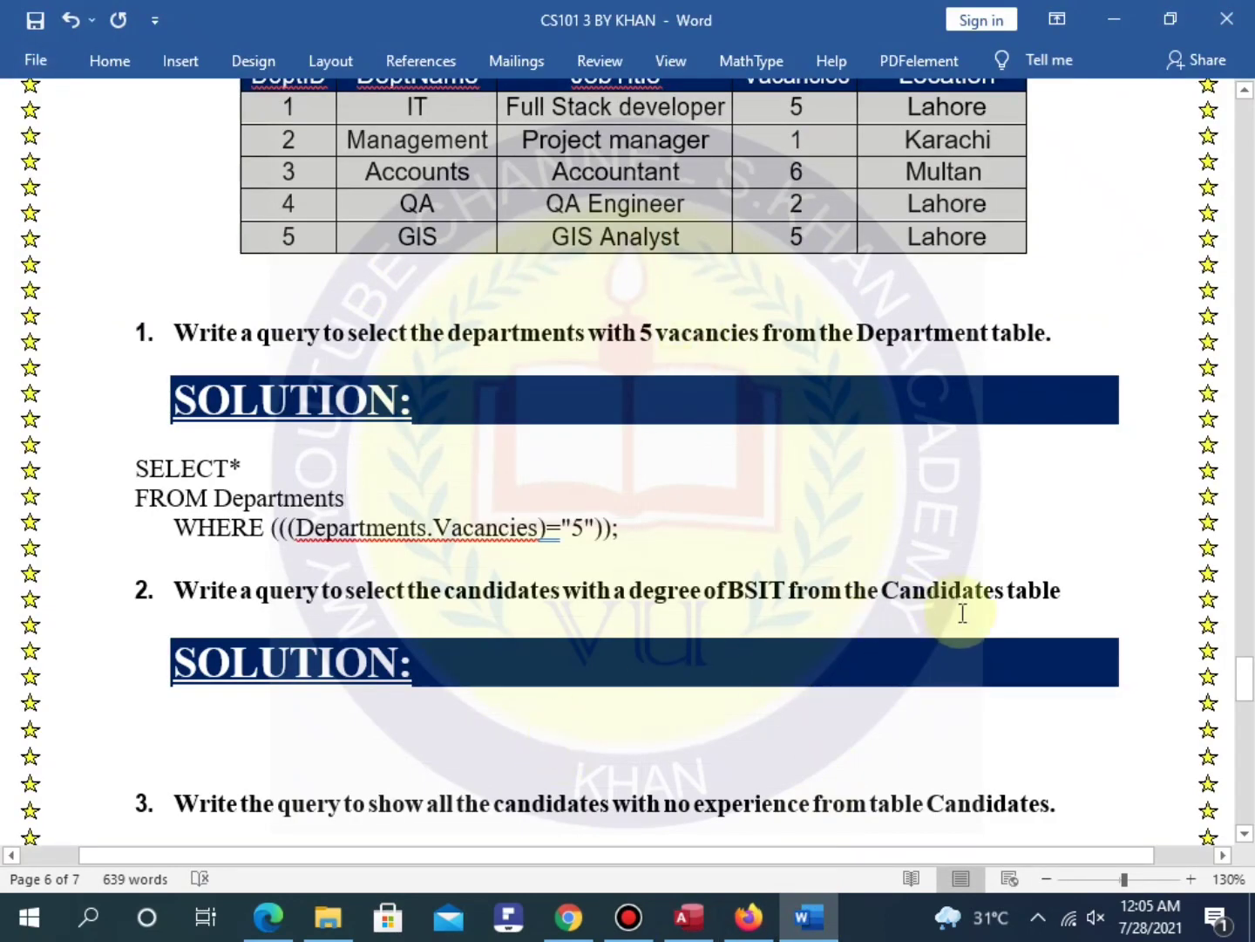
{"action": "scroll", "coordinate": [918, 656], "scroll_direction": "up", "scroll_amount": 1}
{"action": "scroll", "coordinate": [918, 655], "scroll_direction": "up", "scroll_amount": 5}
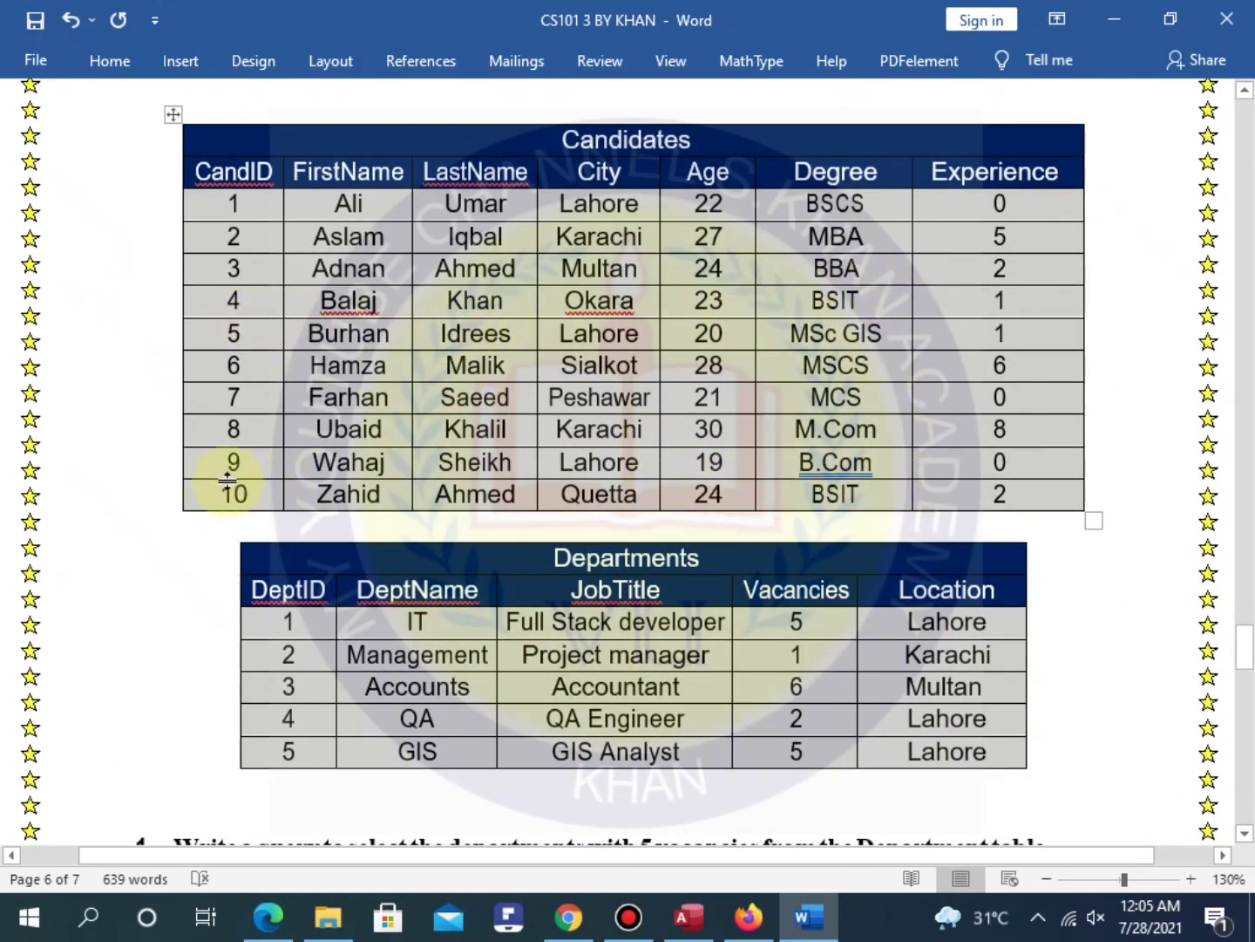
{"action": "left_click", "coordinate": [688, 917]}
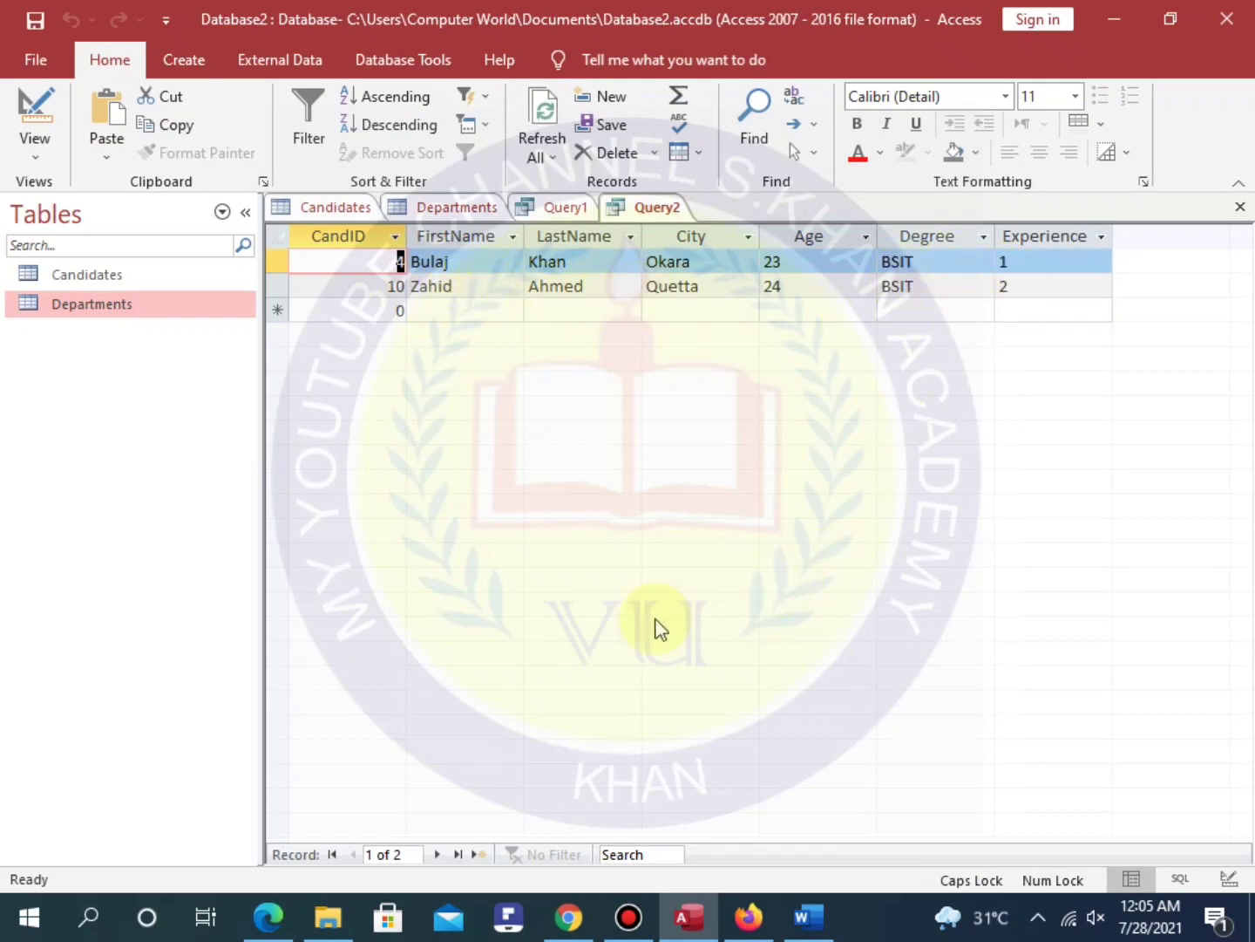
Copy the BSIT query's full SQL statement and paste it under question 2's SOLUTION heading in the Word document.
{"action": "right_click", "coordinate": [660, 214]}
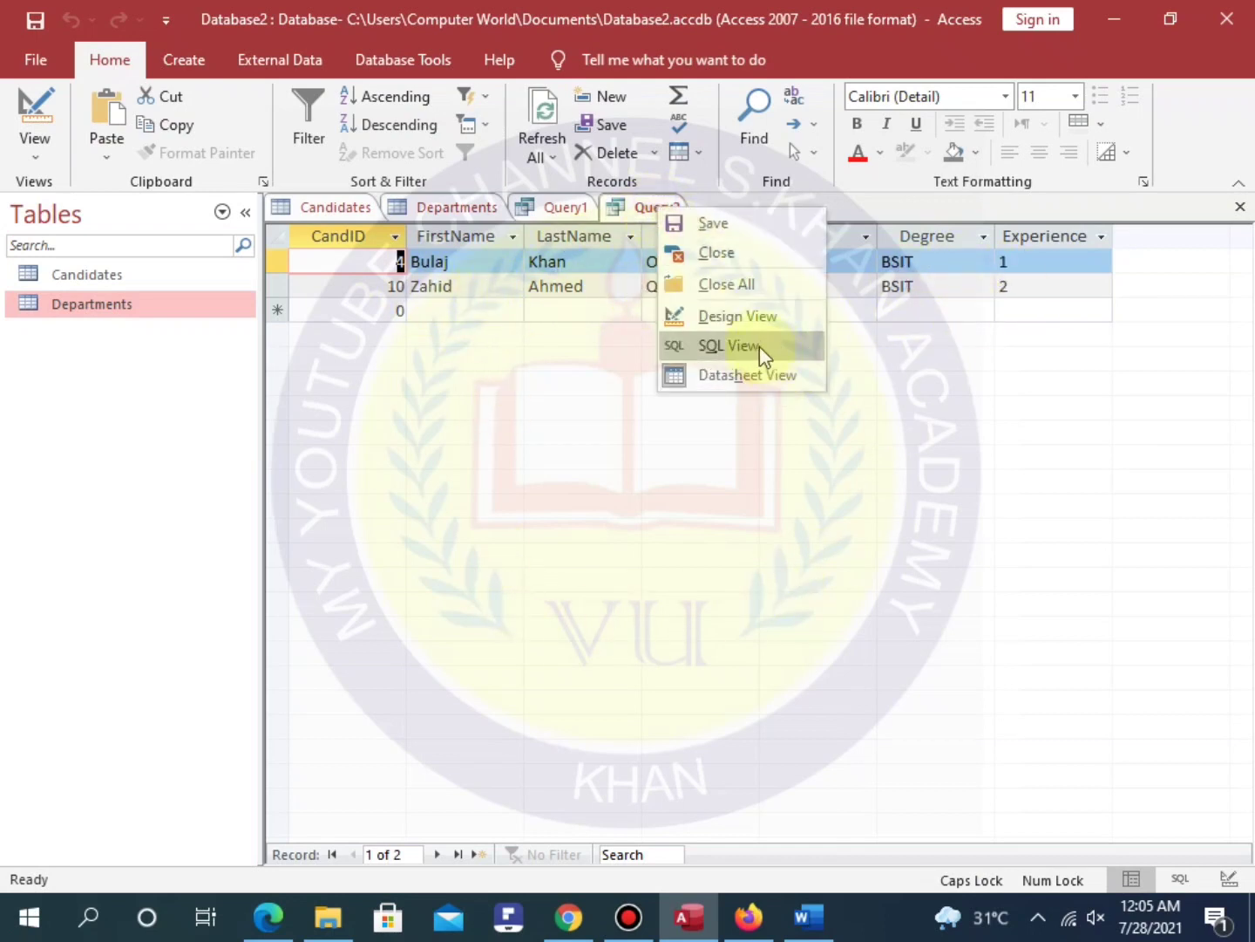
{"action": "left_click", "coordinate": [760, 346]}
{"action": "left_click_drag", "start_coordinate": [523, 265], "coordinate": [269, 230]}
{"action": "right_click", "coordinate": [277, 244]}
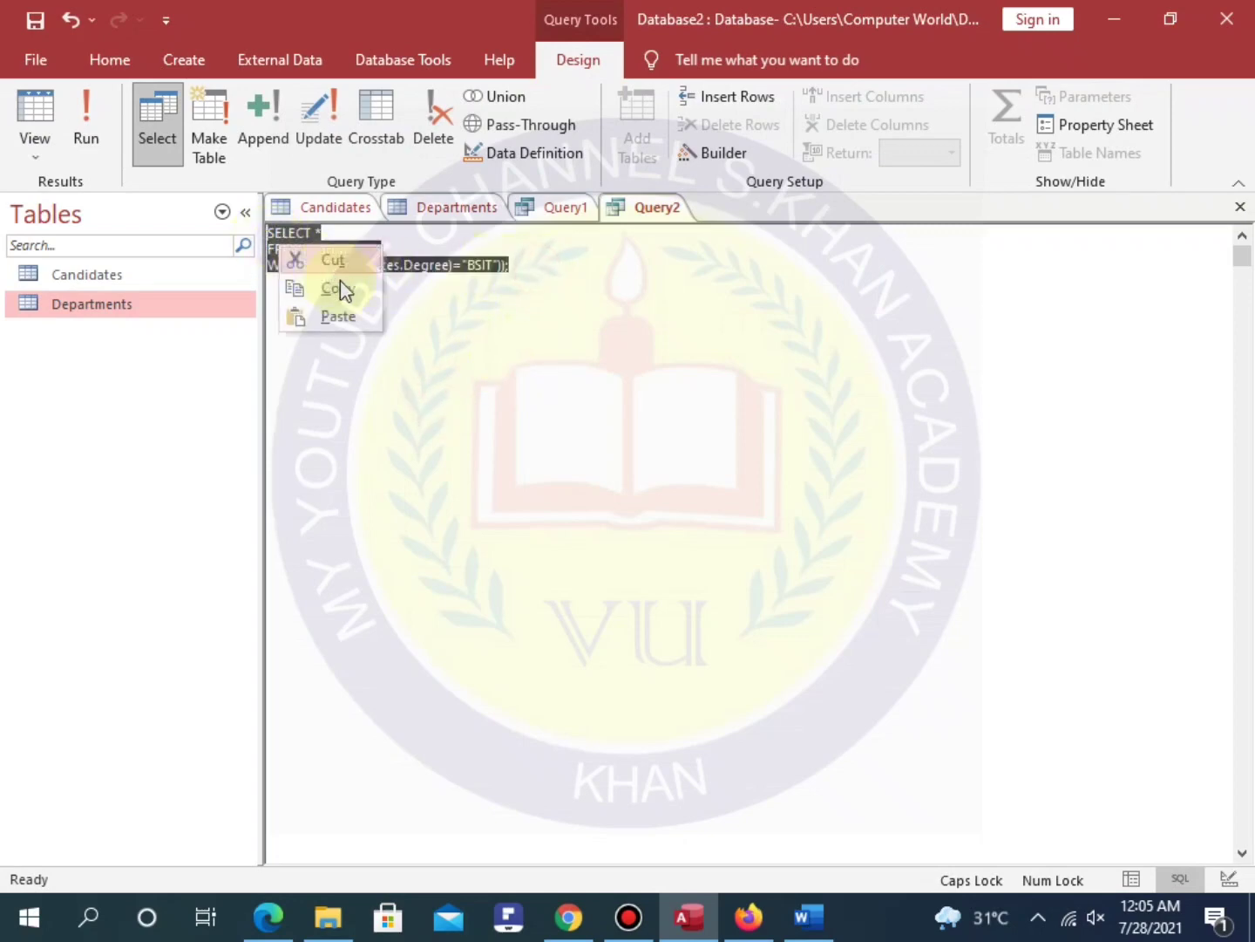
{"action": "left_click", "coordinate": [337, 286]}
{"action": "left_click", "coordinate": [809, 899]}
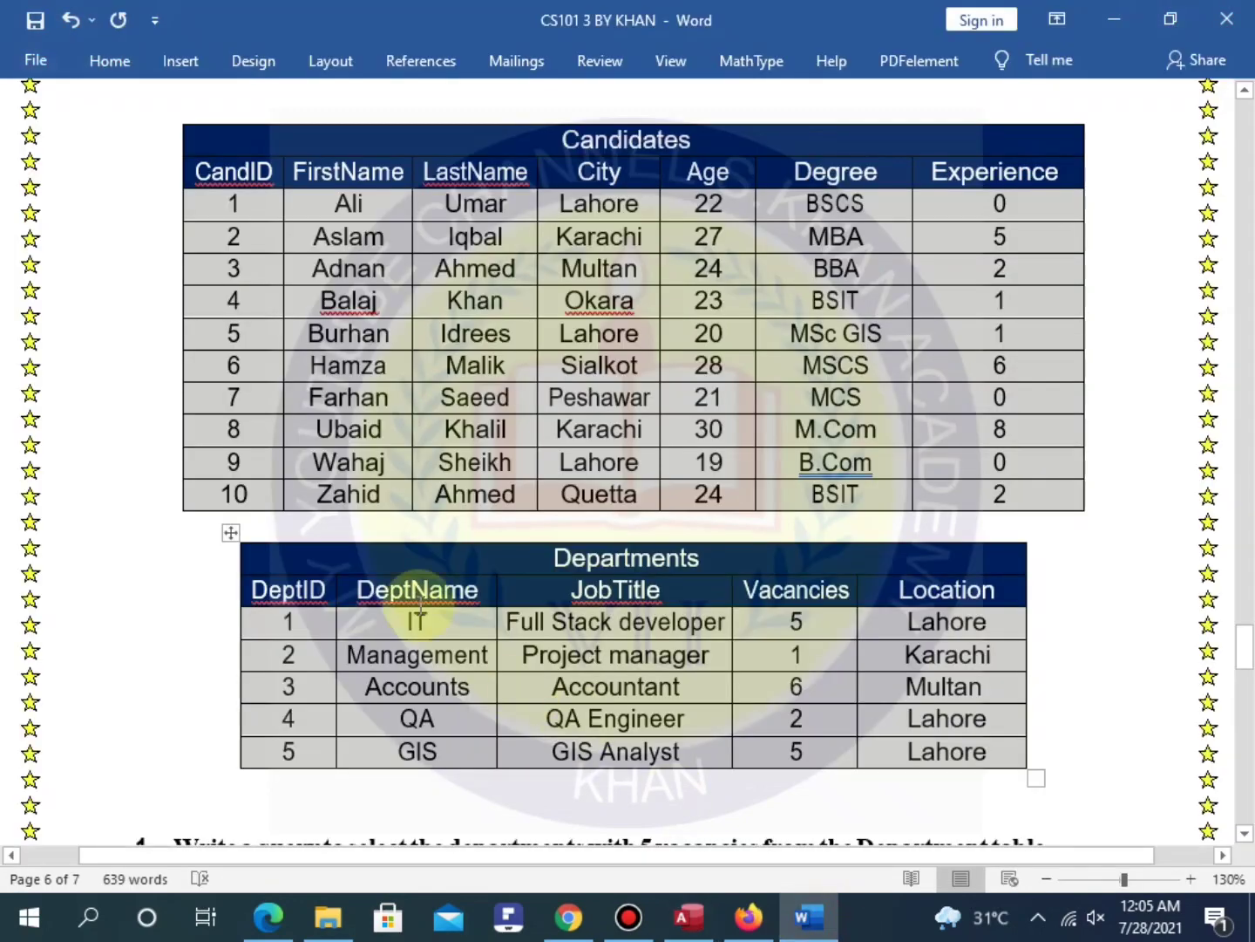
{"action": "scroll", "coordinate": [418, 600], "scroll_direction": "down", "scroll_amount": 10}
{"action": "scroll", "coordinate": [419, 601], "scroll_direction": "up", "scroll_amount": 4}
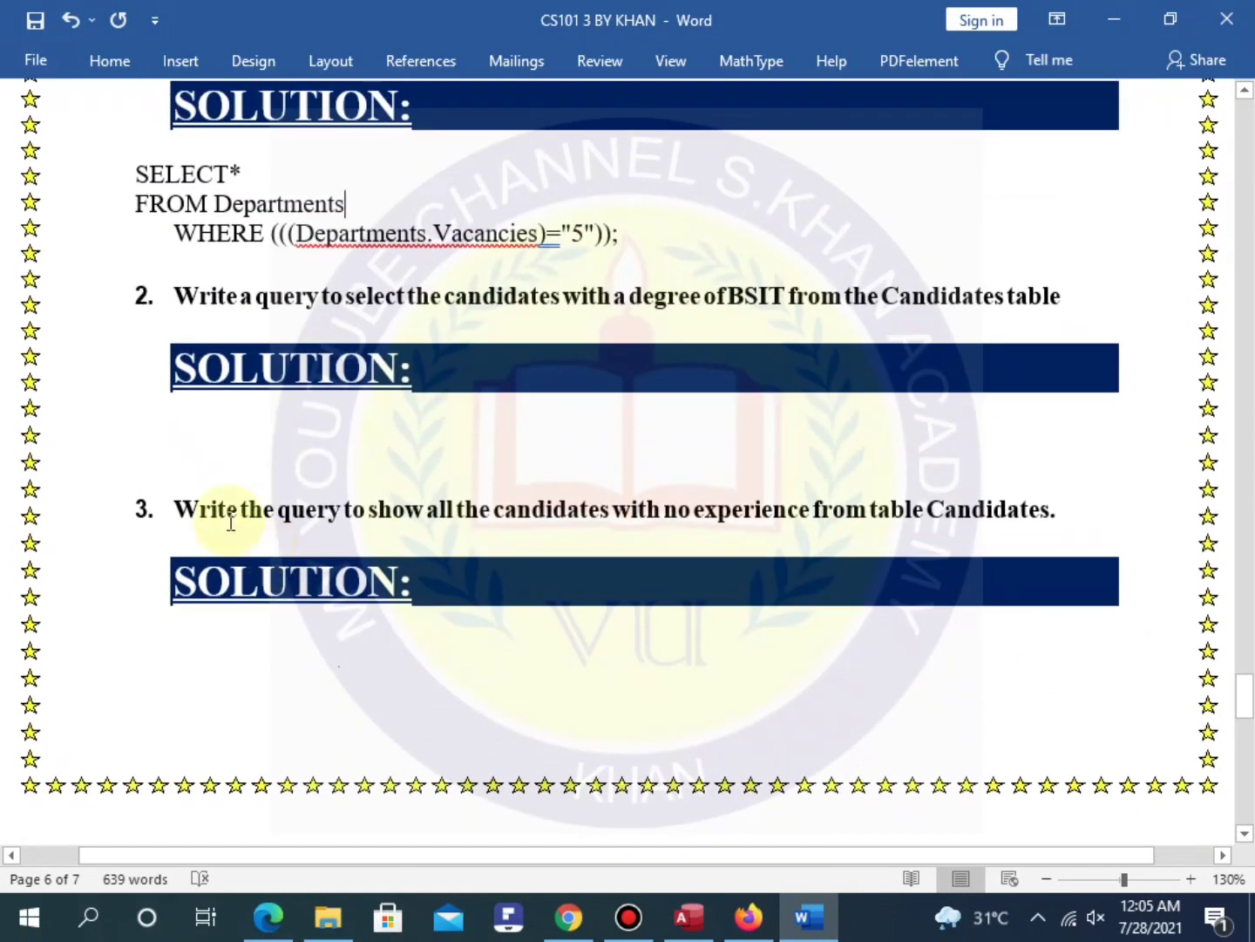
{"action": "left_click", "coordinate": [184, 444]}
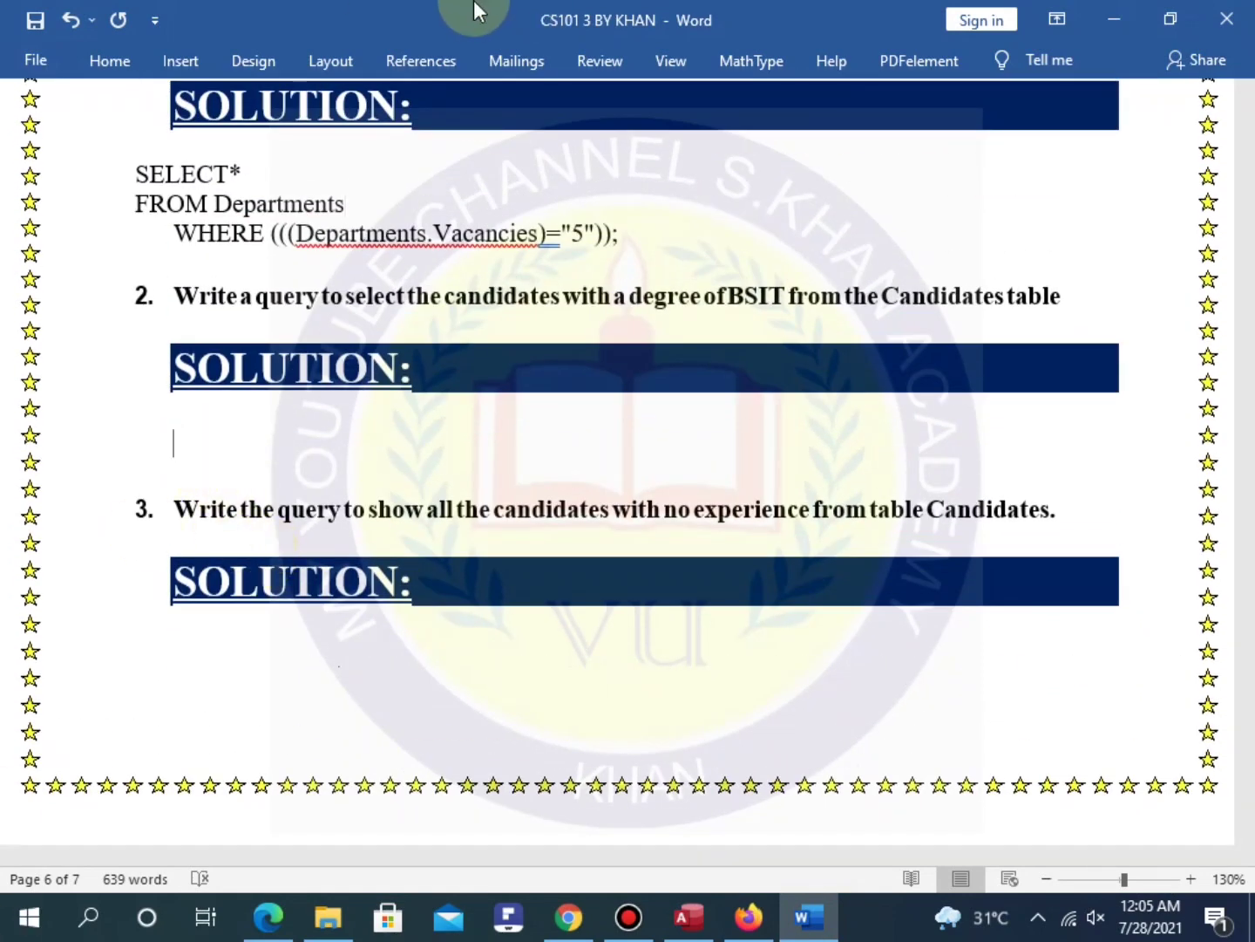
{"action": "key", "text": "ctrl+v"}
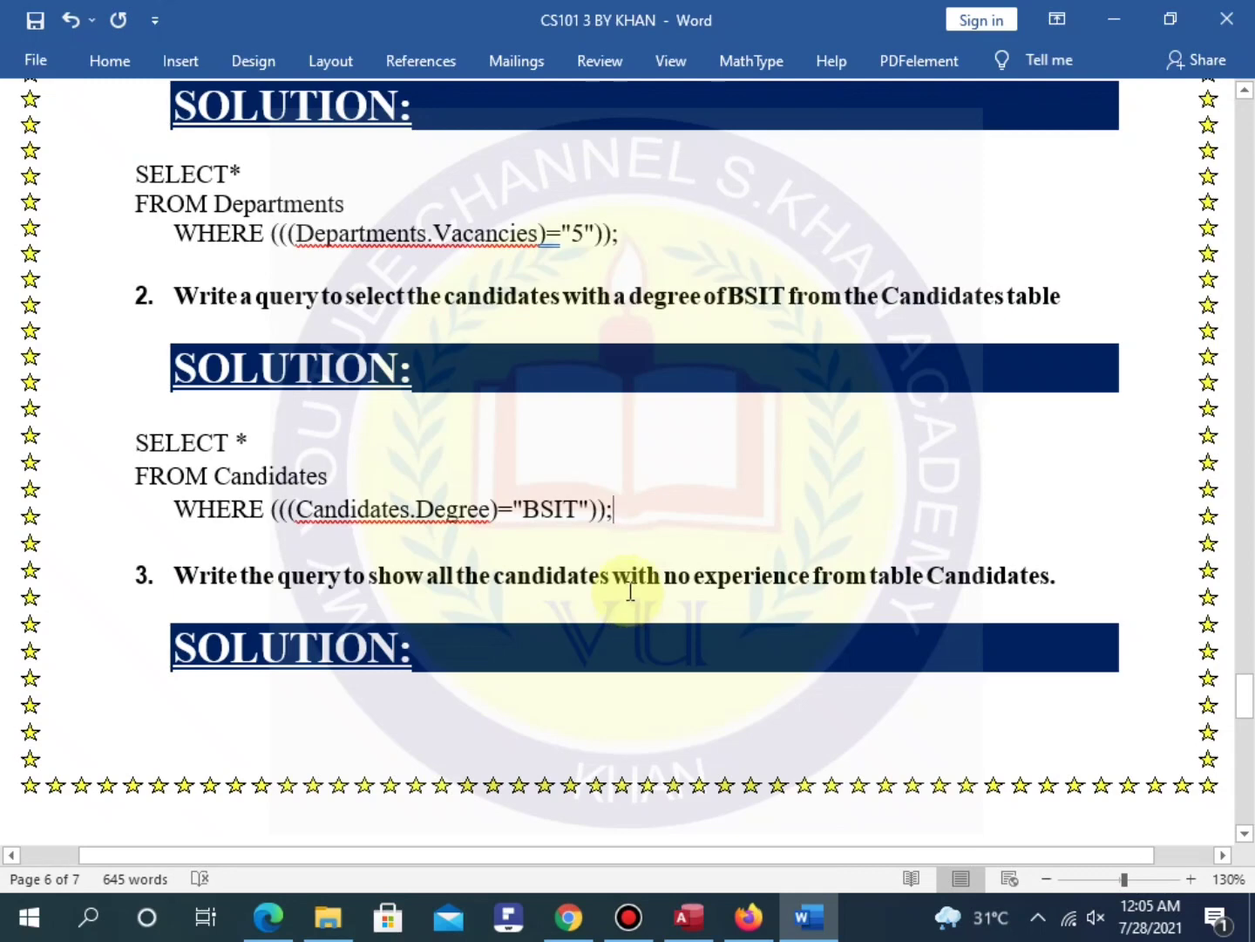
Read question 3 in the document, switch back to Access and create a new design-view query with the Candidates table.
{"action": "scroll", "coordinate": [631, 592], "scroll_direction": "down", "scroll_amount": 3}
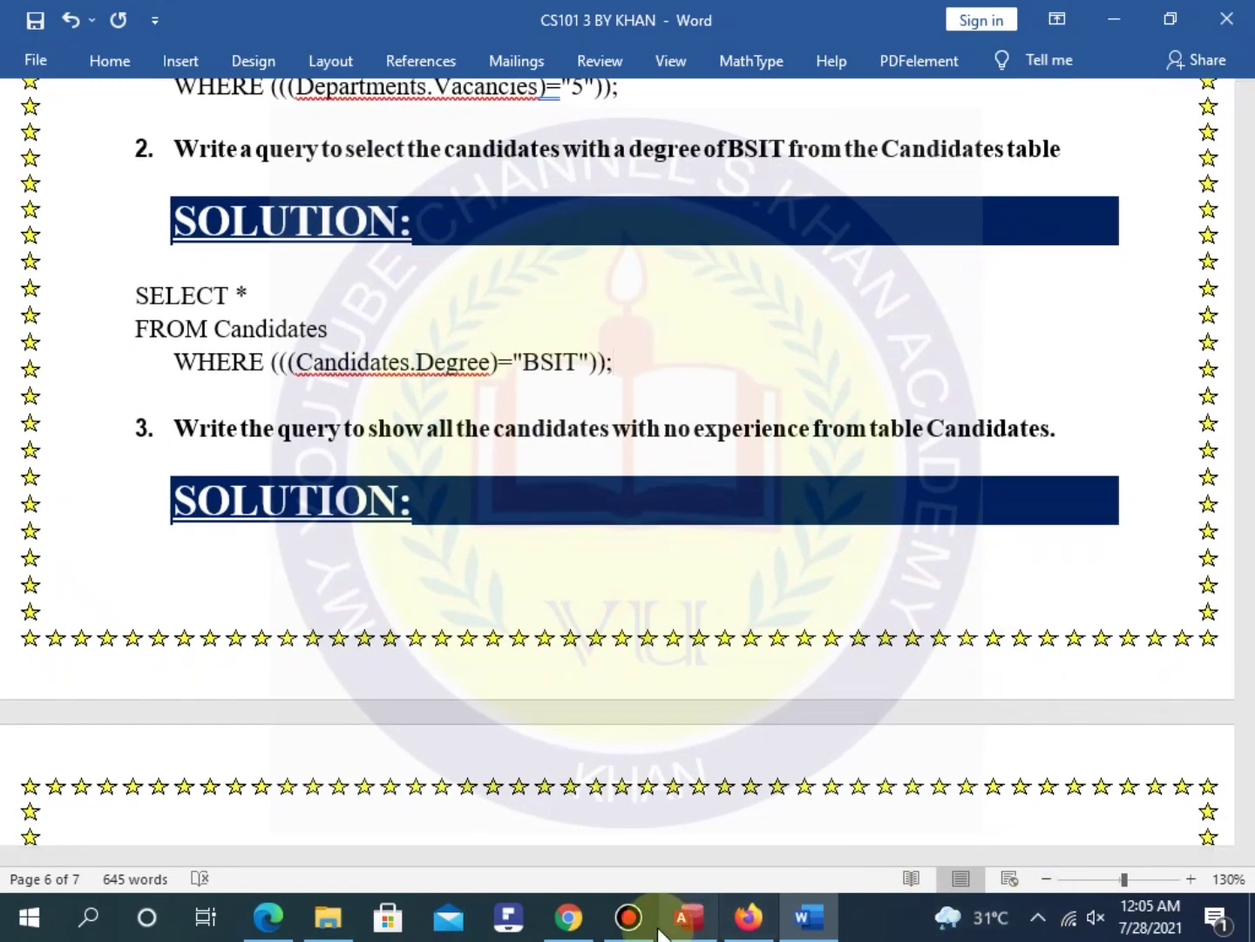
{"action": "left_click", "coordinate": [690, 917]}
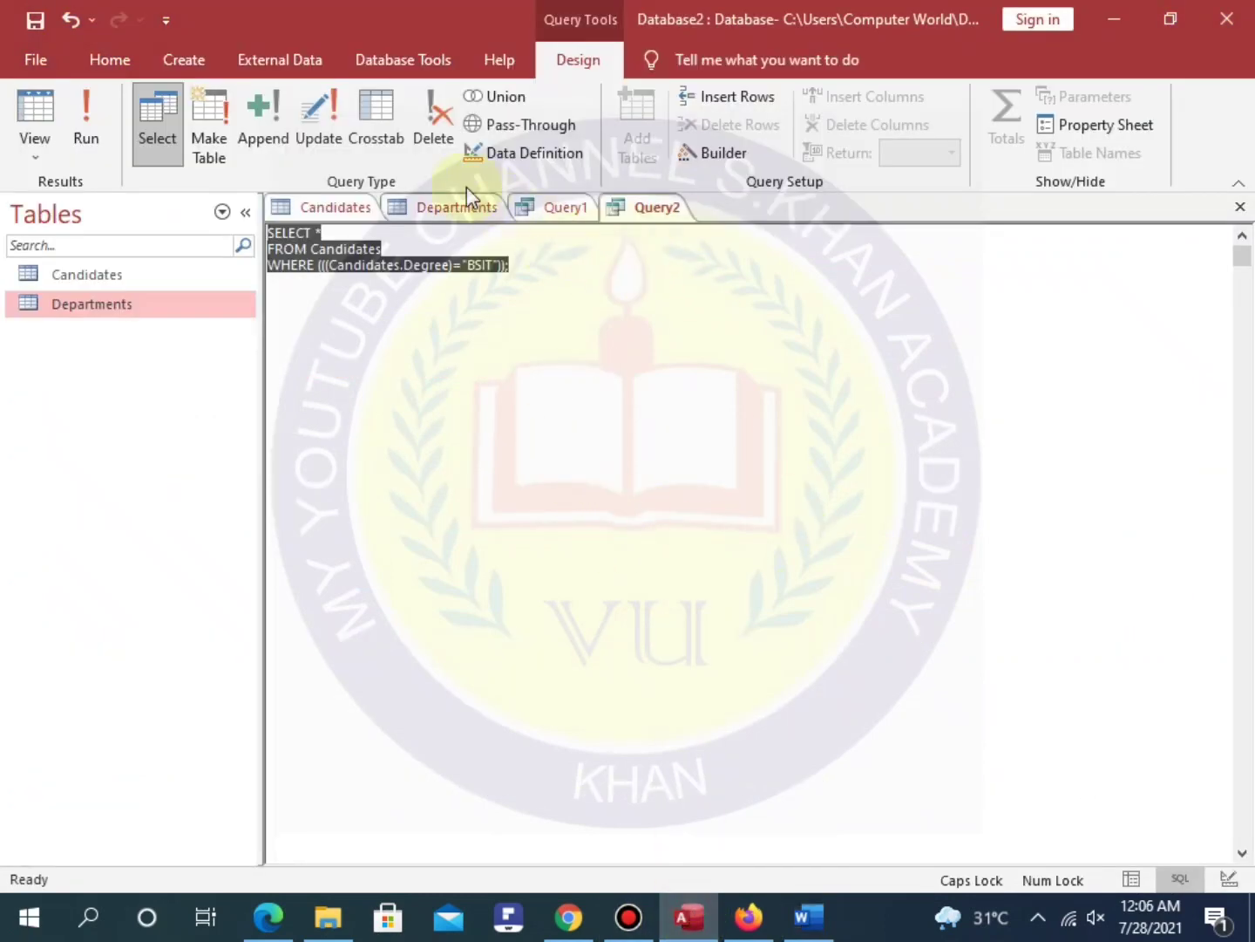
{"action": "left_click", "coordinate": [167, 54]}
{"action": "left_click", "coordinate": [392, 141]}
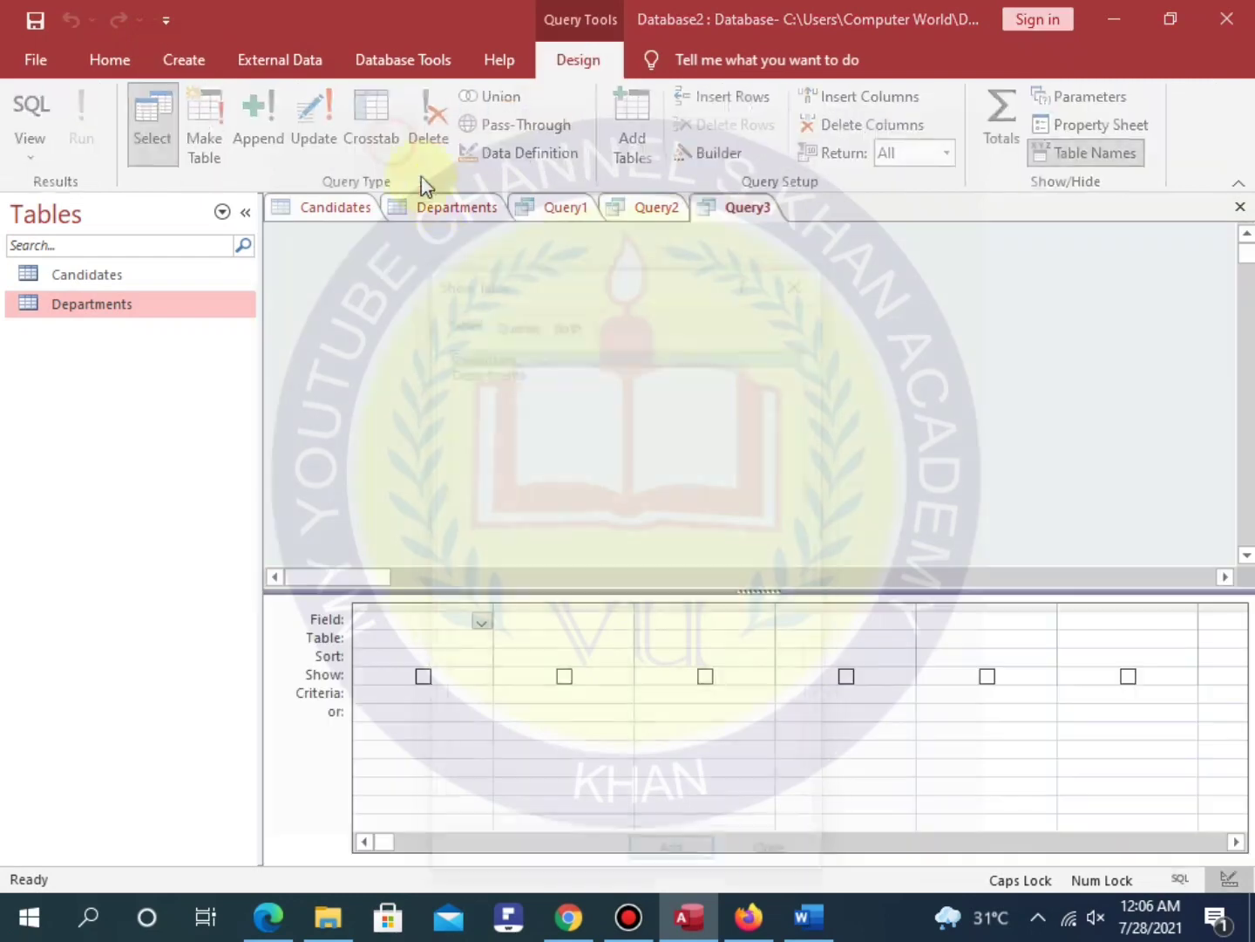
{"action": "left_click", "coordinate": [675, 865]}
{"action": "left_click", "coordinate": [781, 864]}
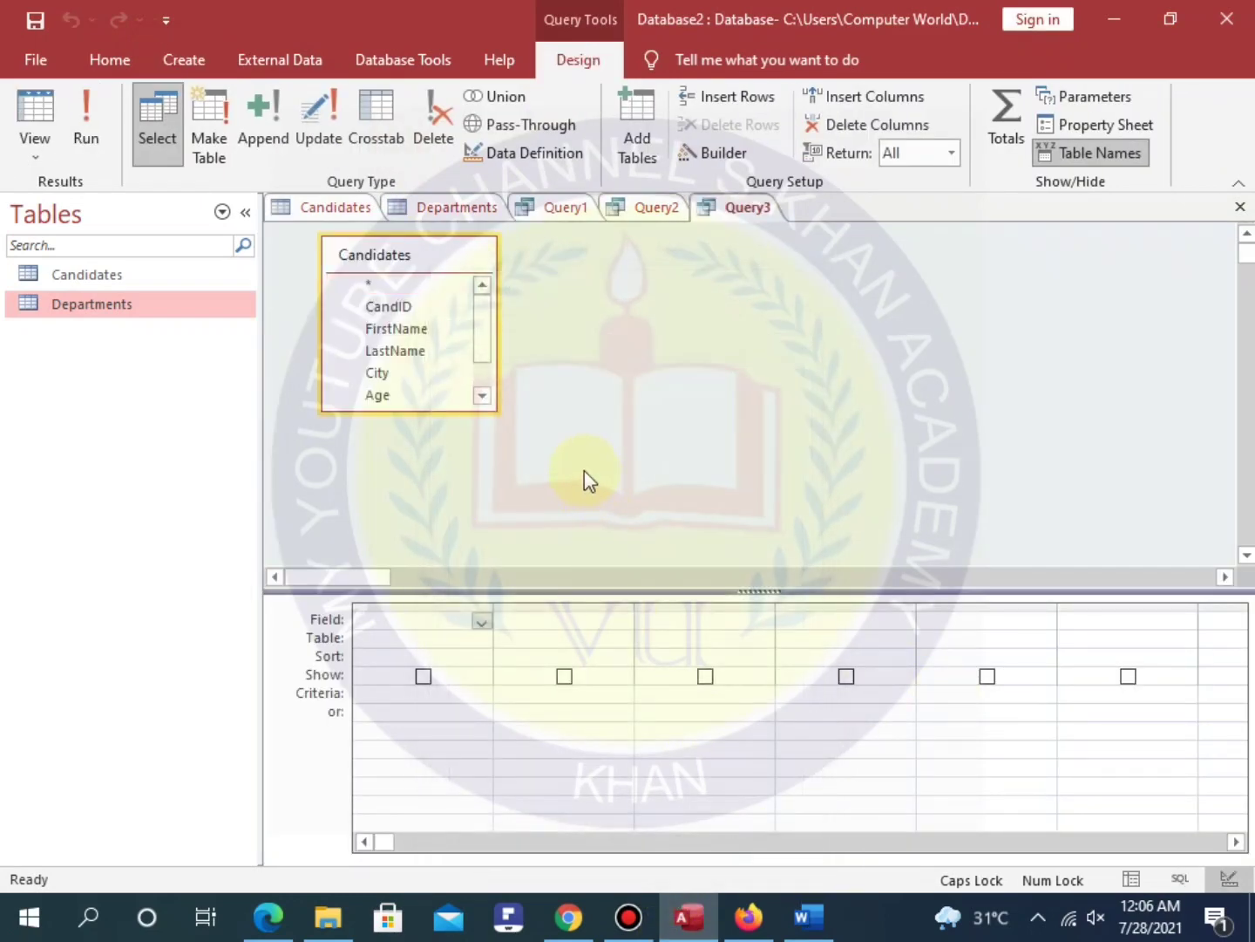
Add Candidates.* as the new query's first field and Experience as its second field.
{"action": "left_click", "coordinate": [483, 621]}
{"action": "left_click", "coordinate": [483, 620]}
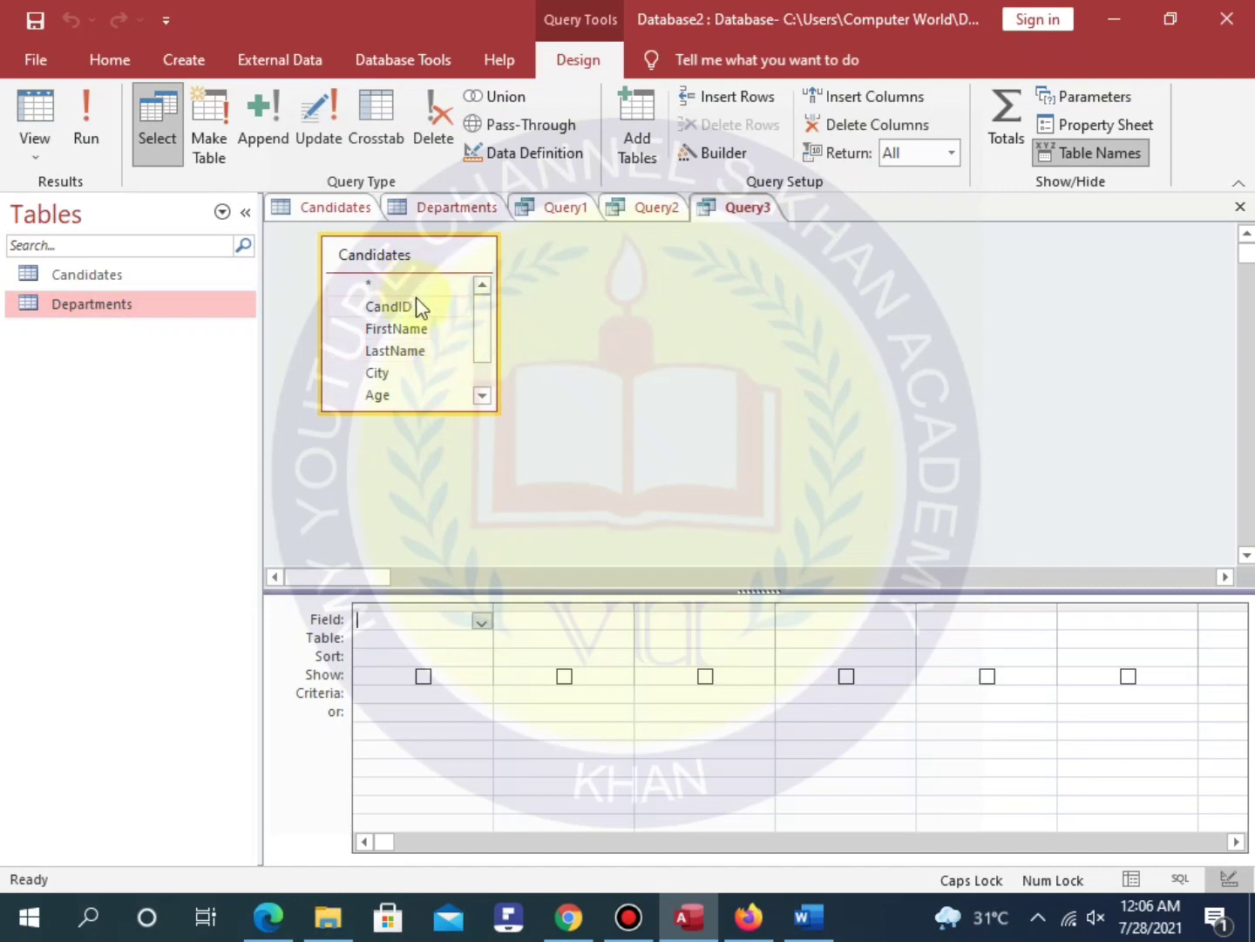
{"action": "left_click", "coordinate": [482, 622]}
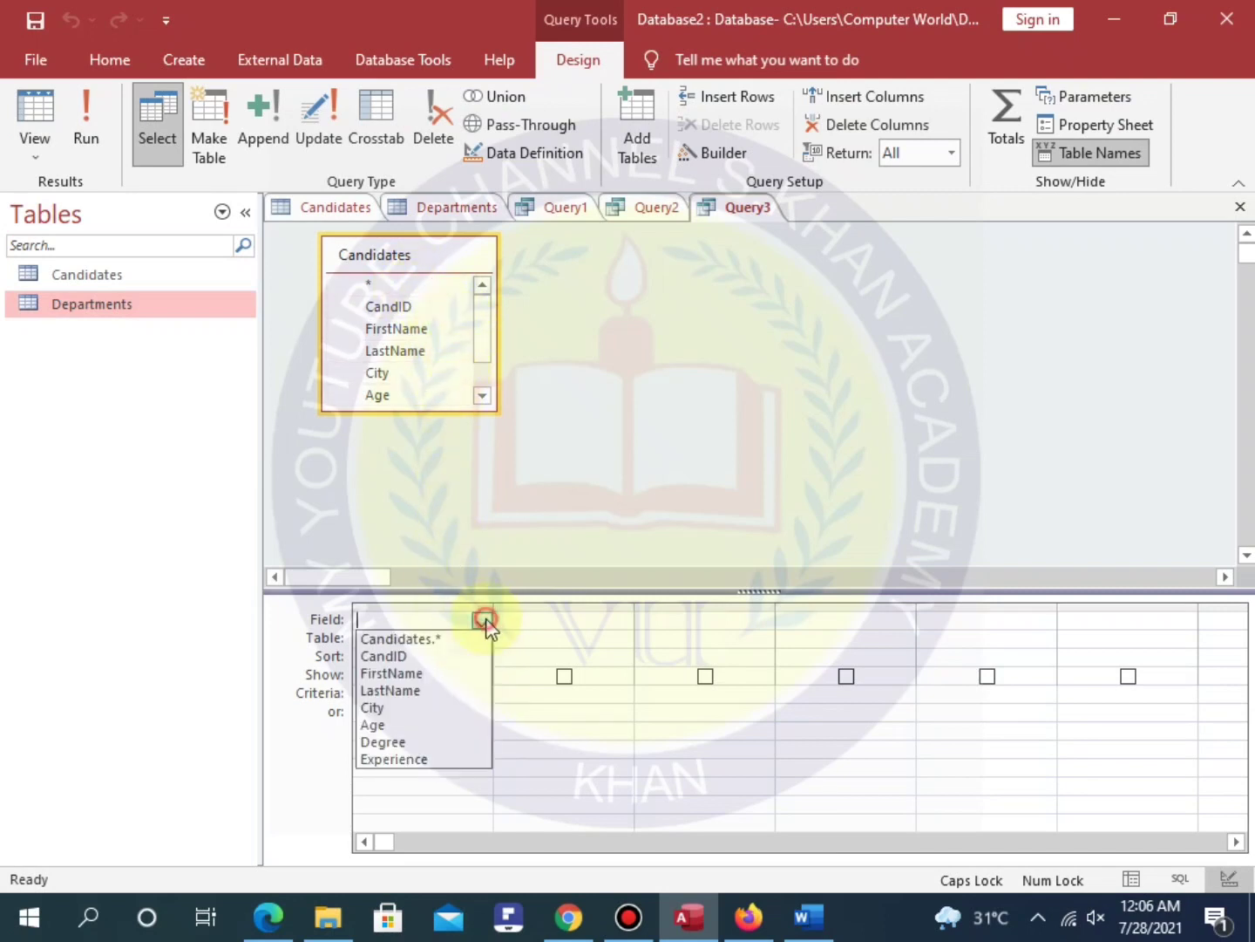
{"action": "left_click", "coordinate": [460, 641]}
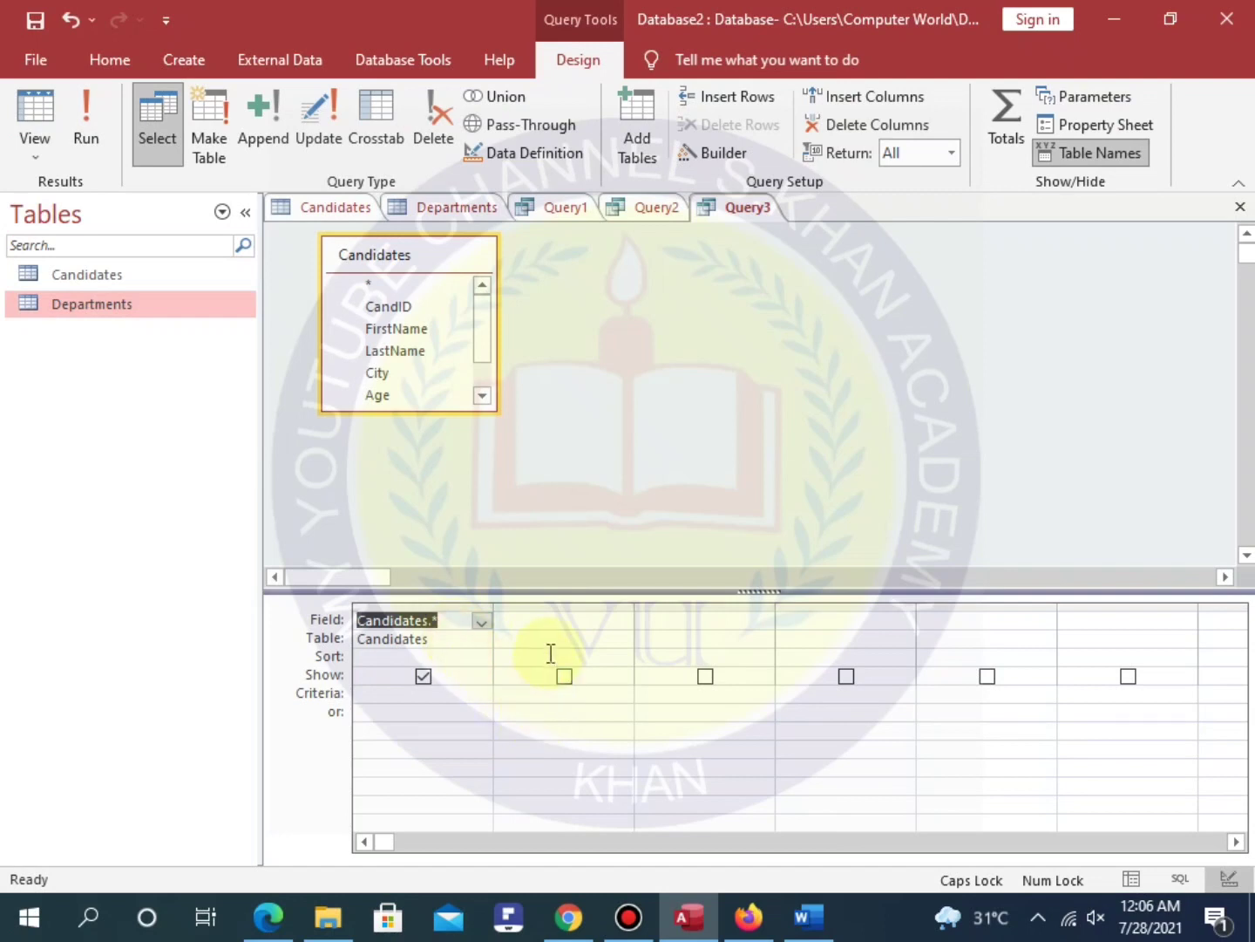
{"action": "left_click", "coordinate": [549, 620]}
{"action": "left_click", "coordinate": [621, 622]}
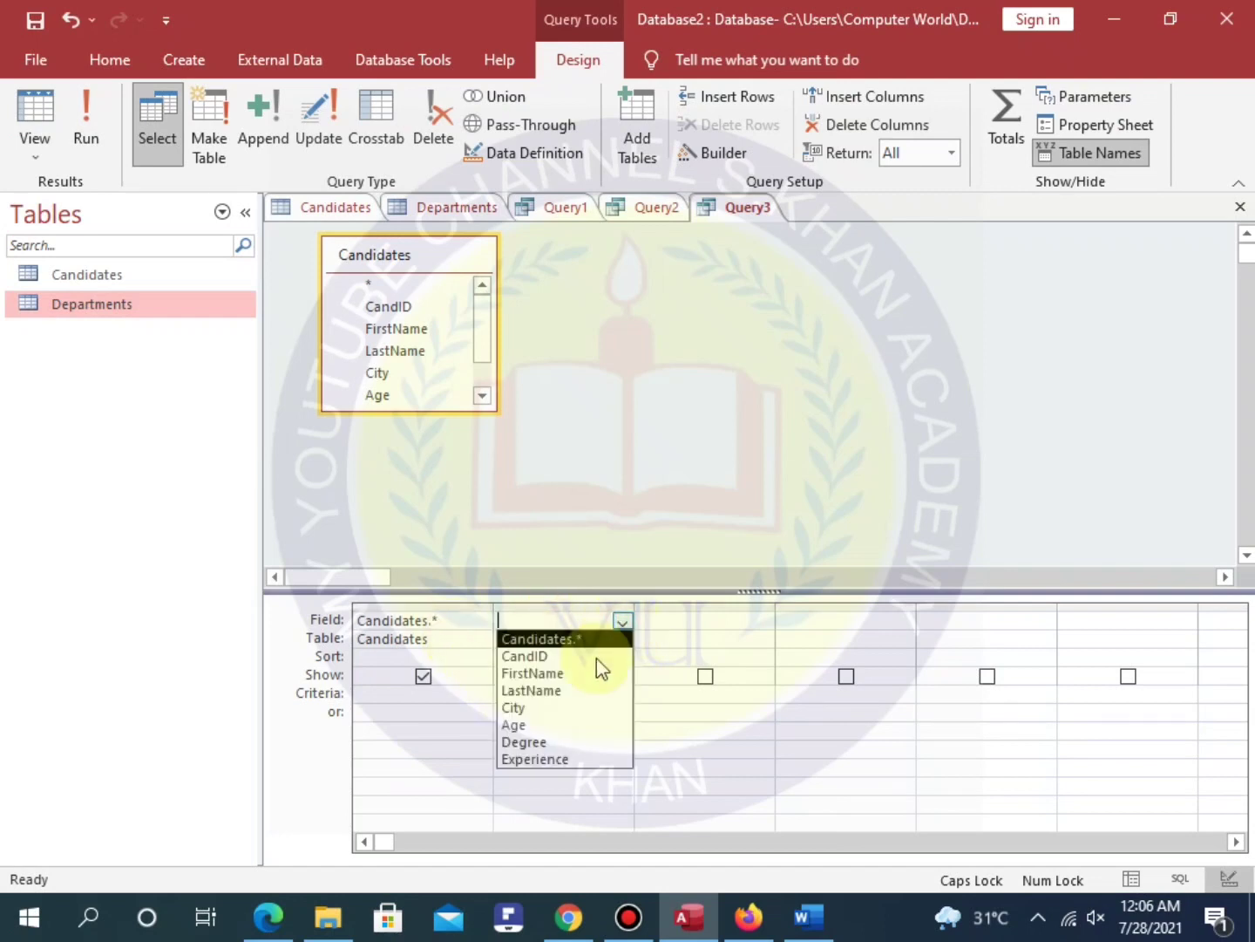
{"action": "left_click", "coordinate": [589, 761]}
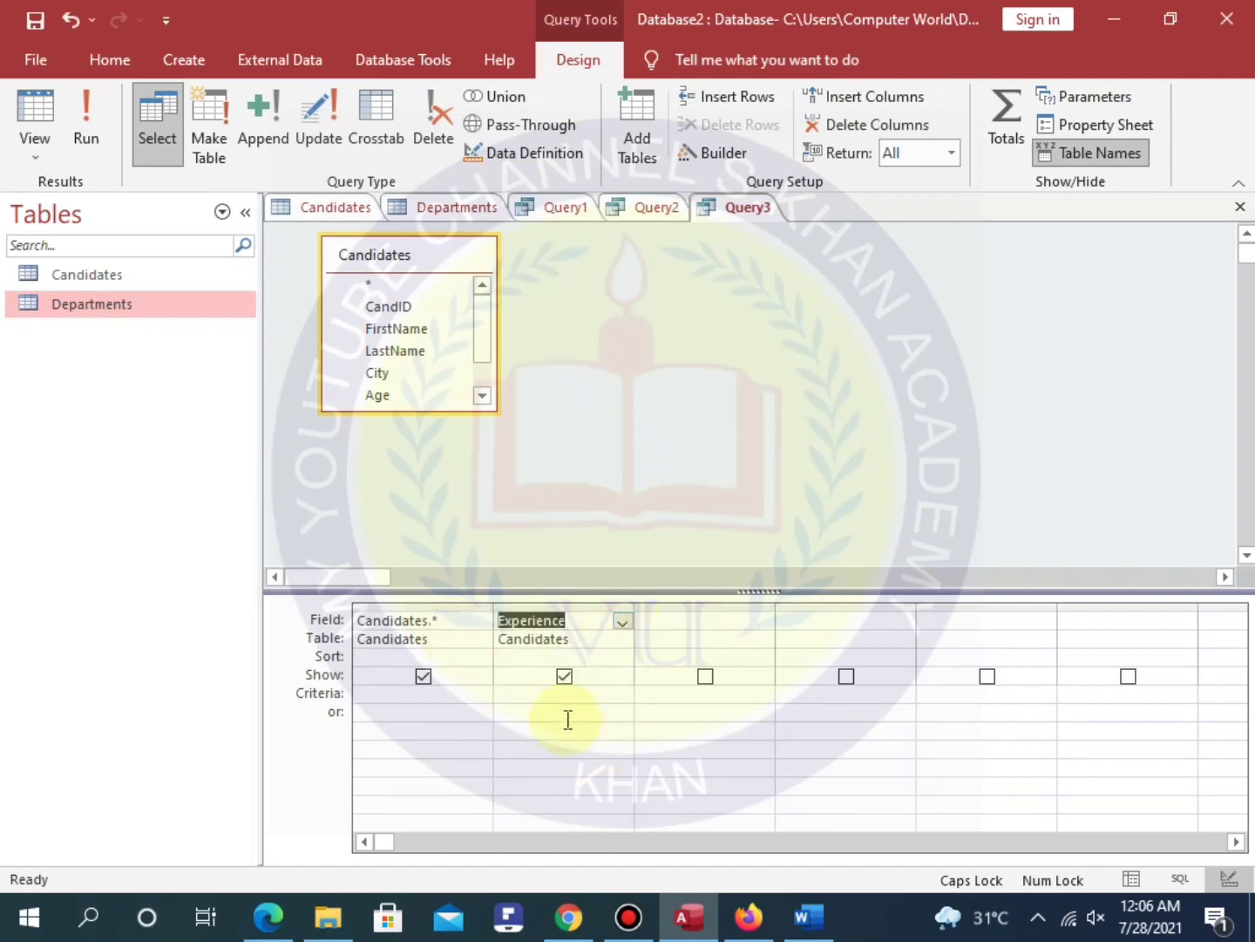
Check the Experience column in the Word document's Candidates table, set the Experience criterion to 0 in Access and run the query.
{"action": "left_click", "coordinate": [523, 696]}
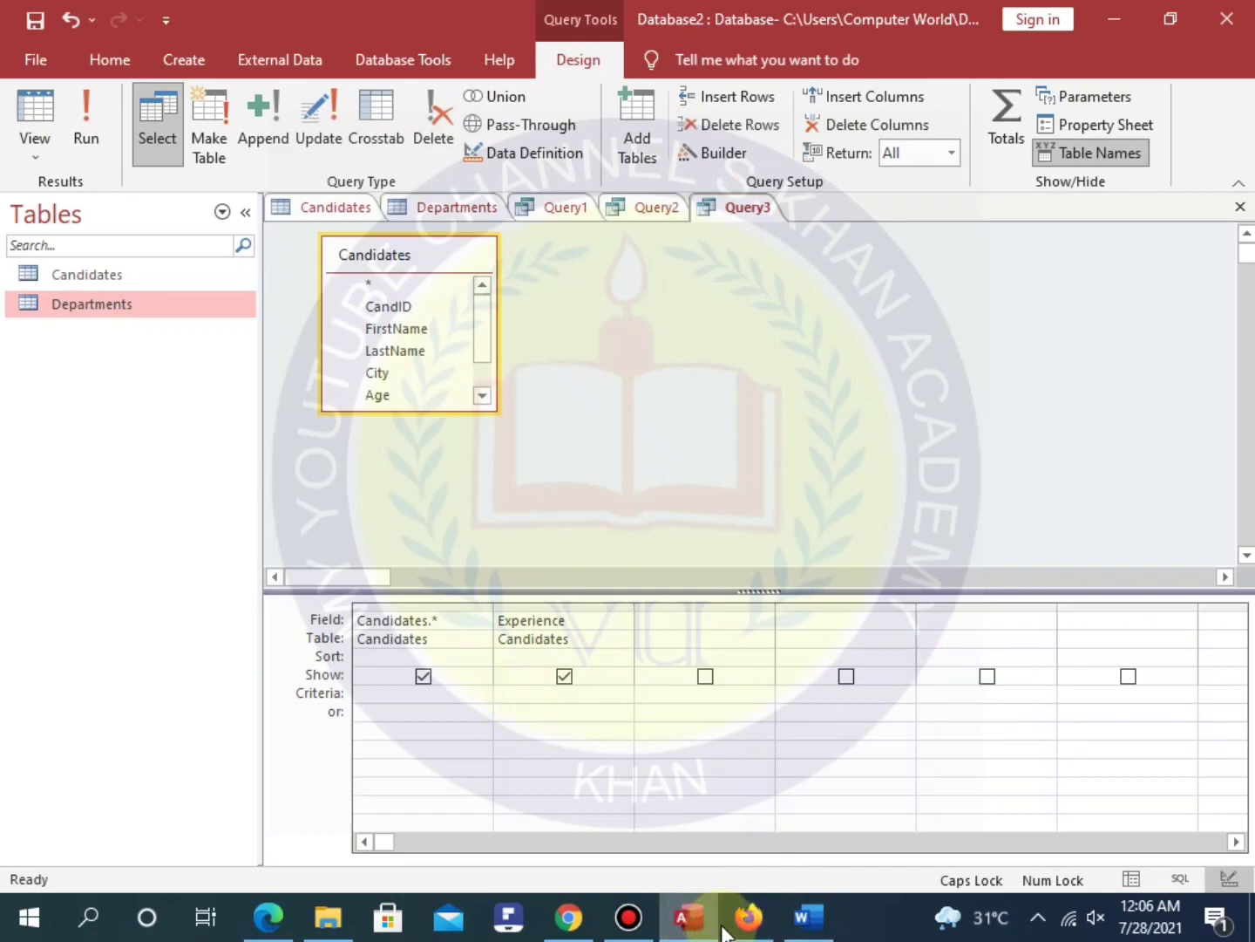
{"action": "left_click", "coordinate": [812, 914]}
{"action": "scroll", "coordinate": [1057, 406], "scroll_direction": "up", "scroll_amount": 15}
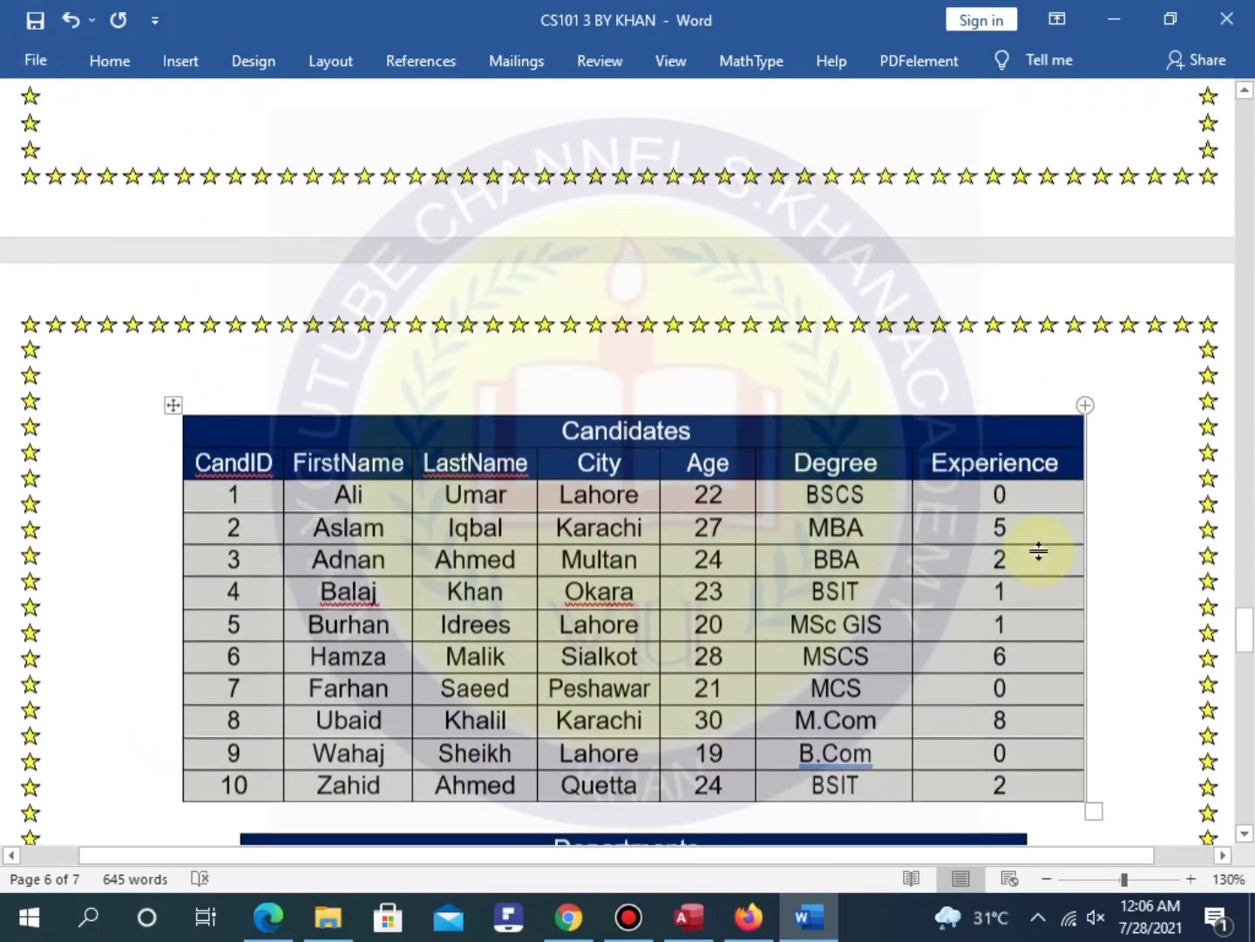
{"action": "left_click", "coordinate": [687, 913]}
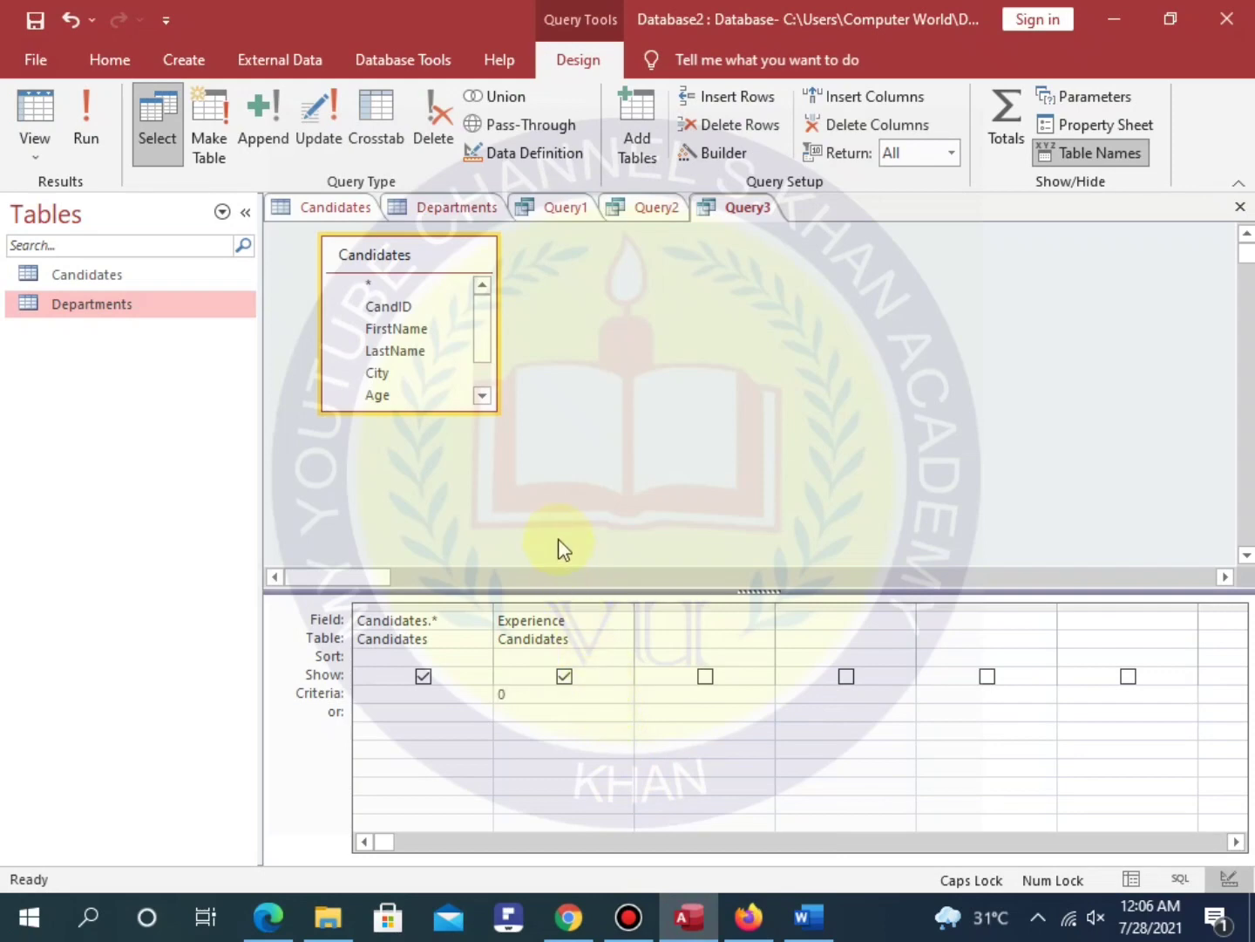
{"action": "left_click", "coordinate": [94, 103]}
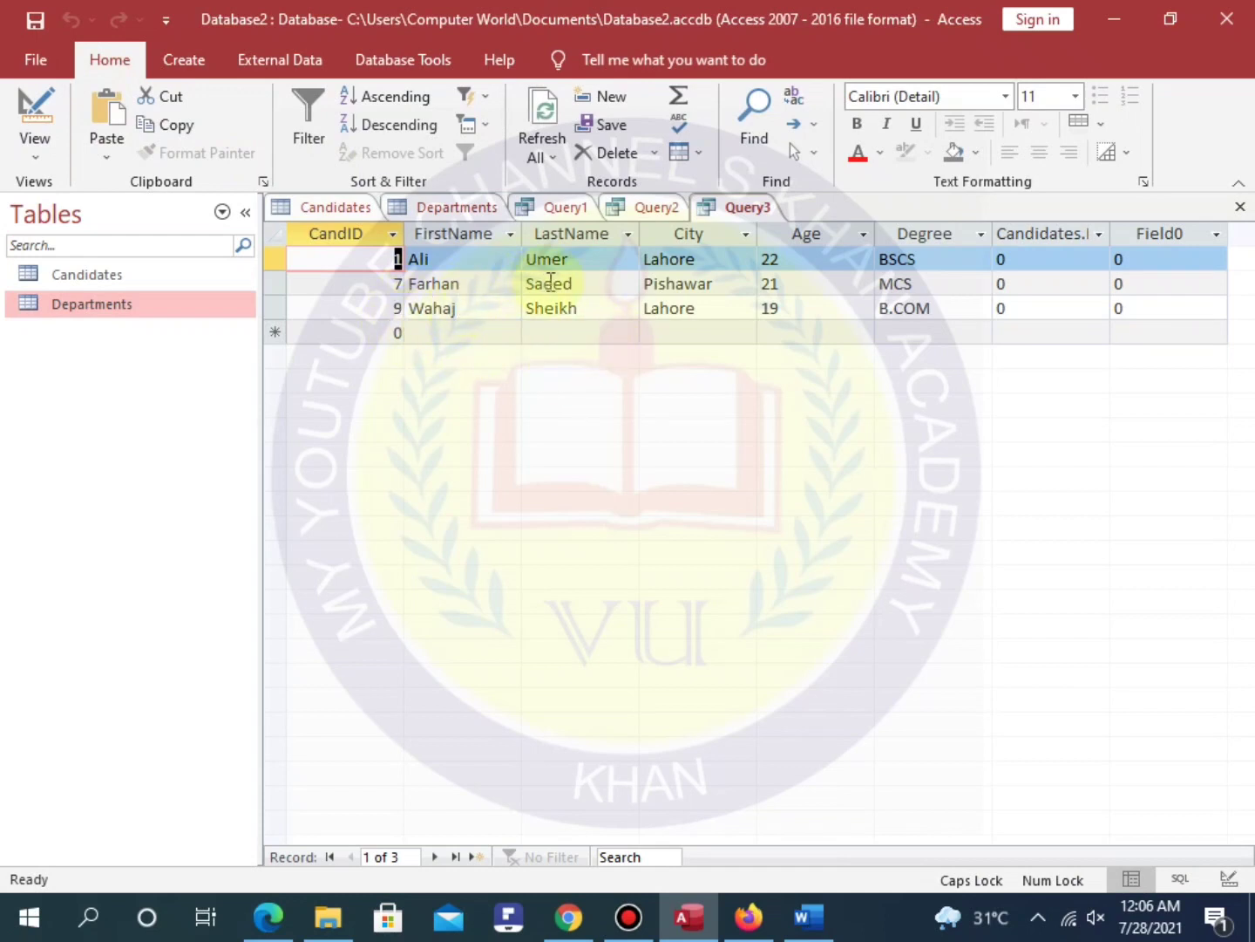
Replace the selected fields in the Experience query's SQL statement with * and run the query.
{"action": "right_click", "coordinate": [733, 210]}
{"action": "left_click", "coordinate": [805, 348]}
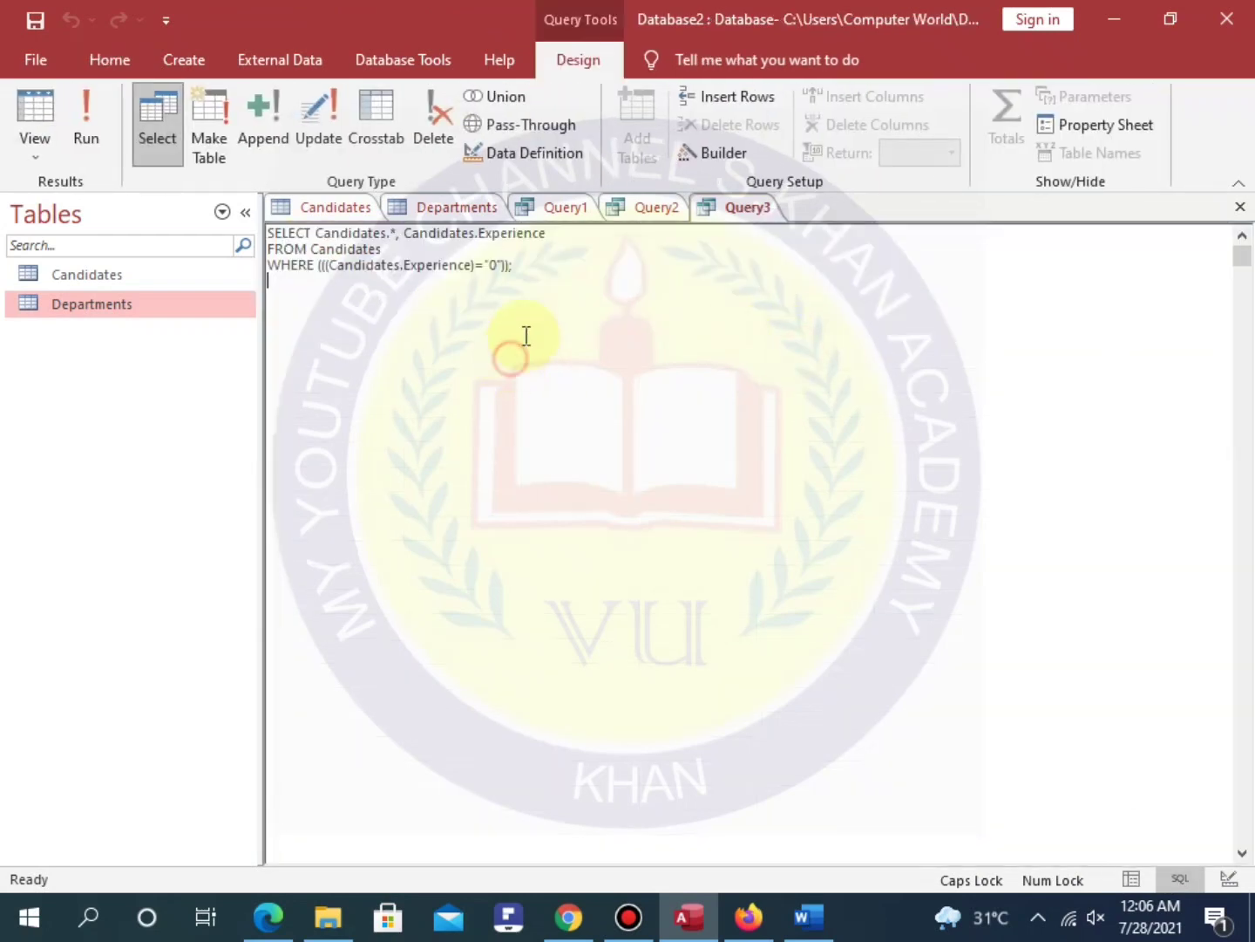
{"action": "left_click_drag", "start_coordinate": [553, 238], "coordinate": [314, 231]}
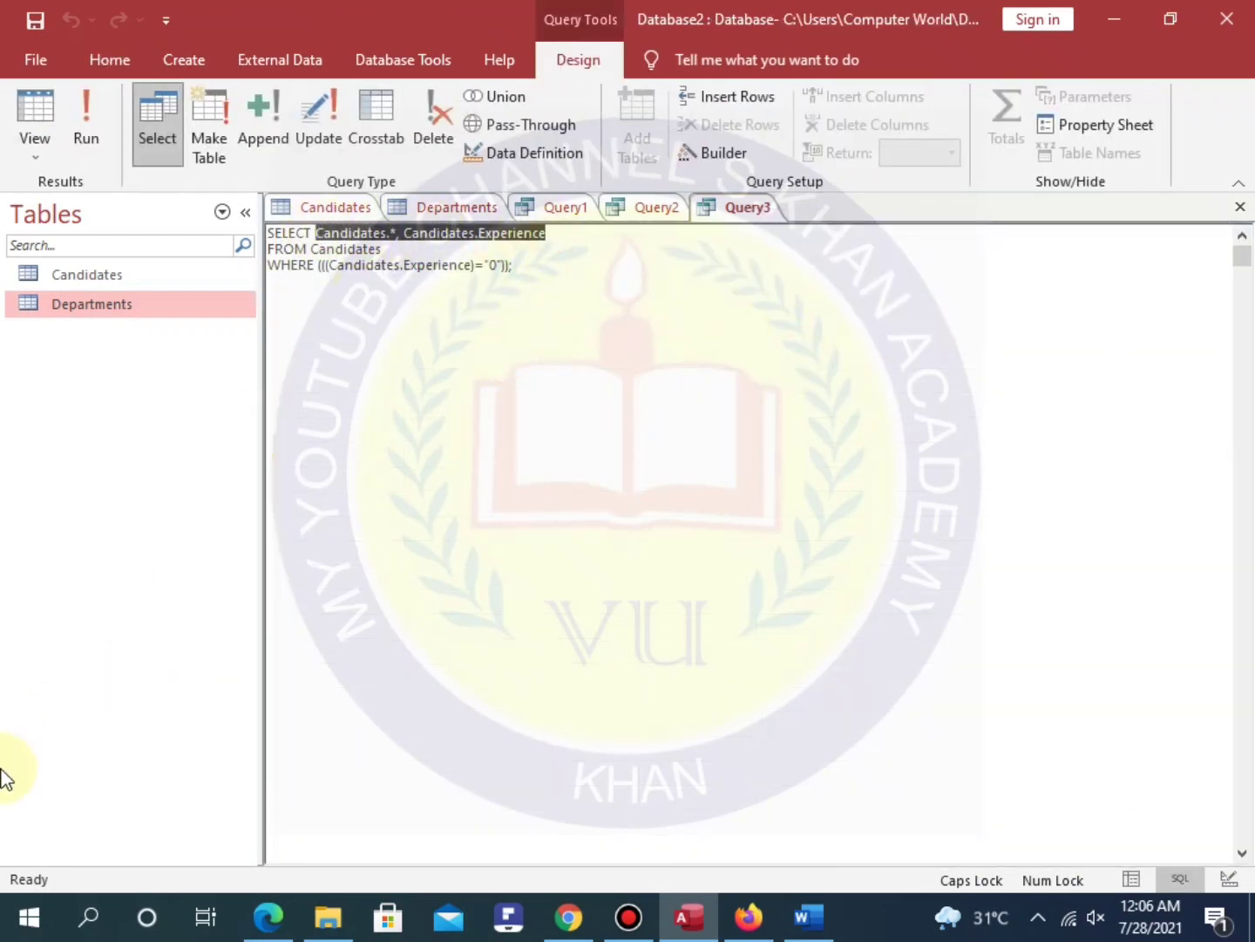
{"action": "key", "text": "Delete"}
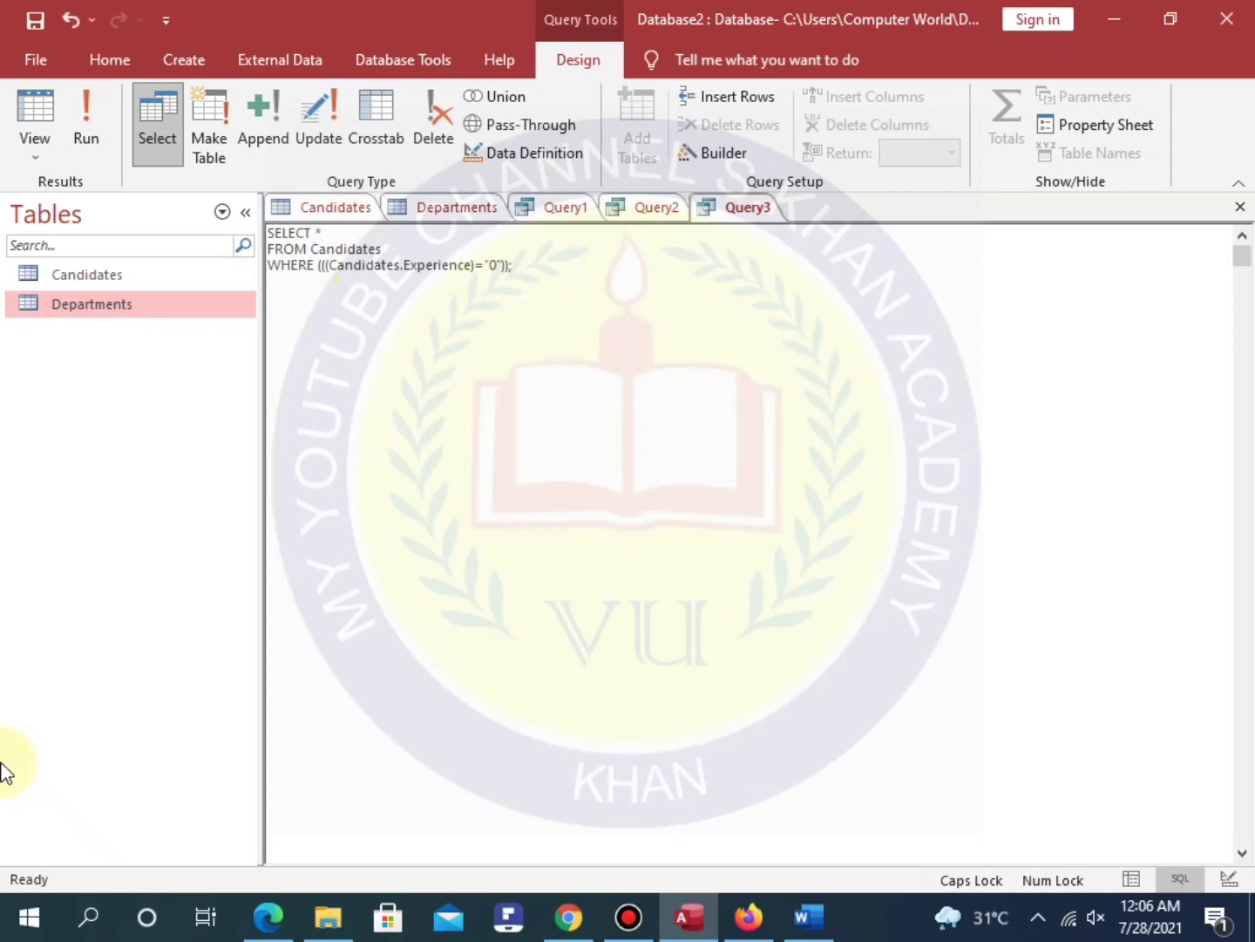
{"action": "left_click", "coordinate": [84, 109]}
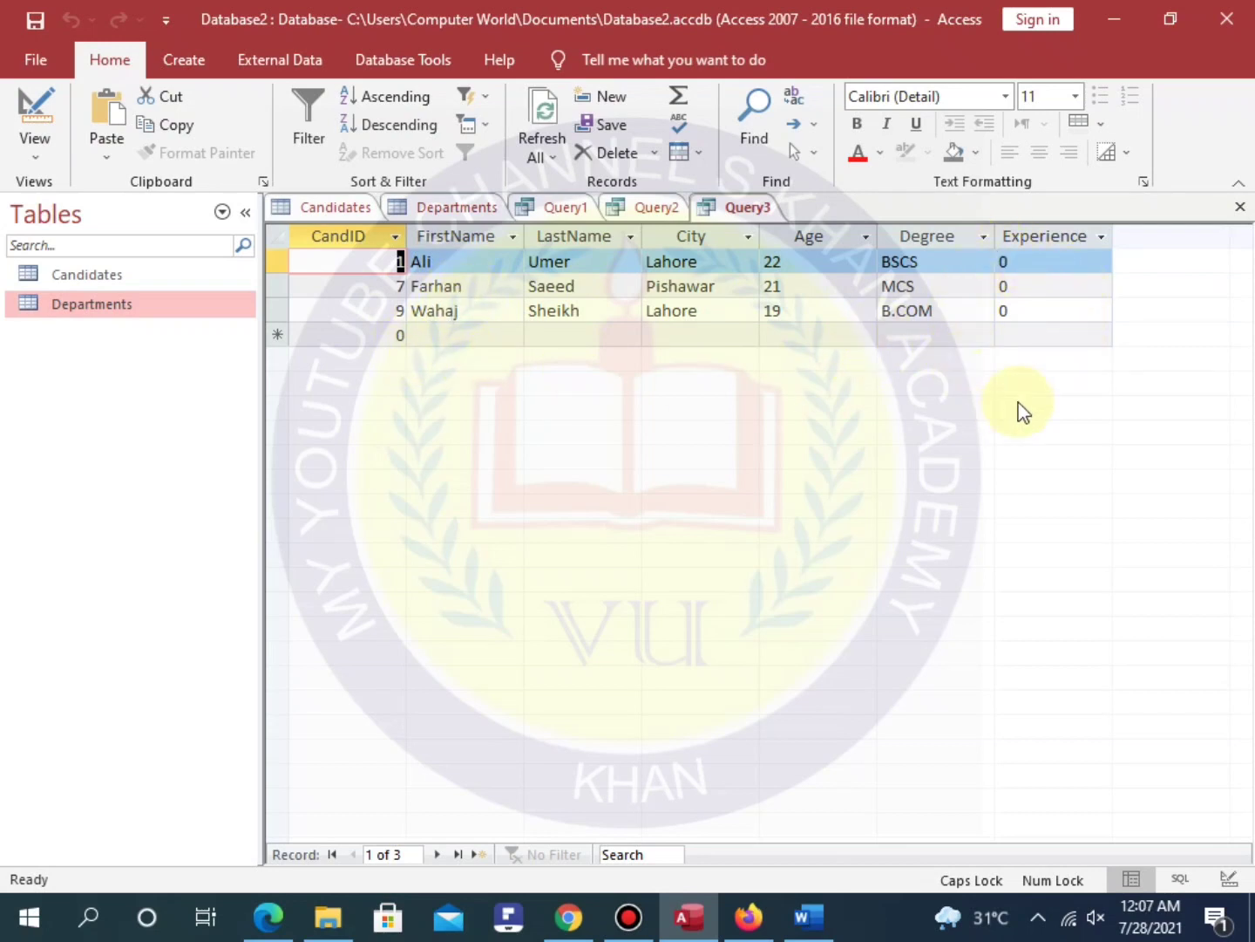
Show the SQL statement of the Experience query and copy it in full.
{"action": "right_click", "coordinate": [752, 214]}
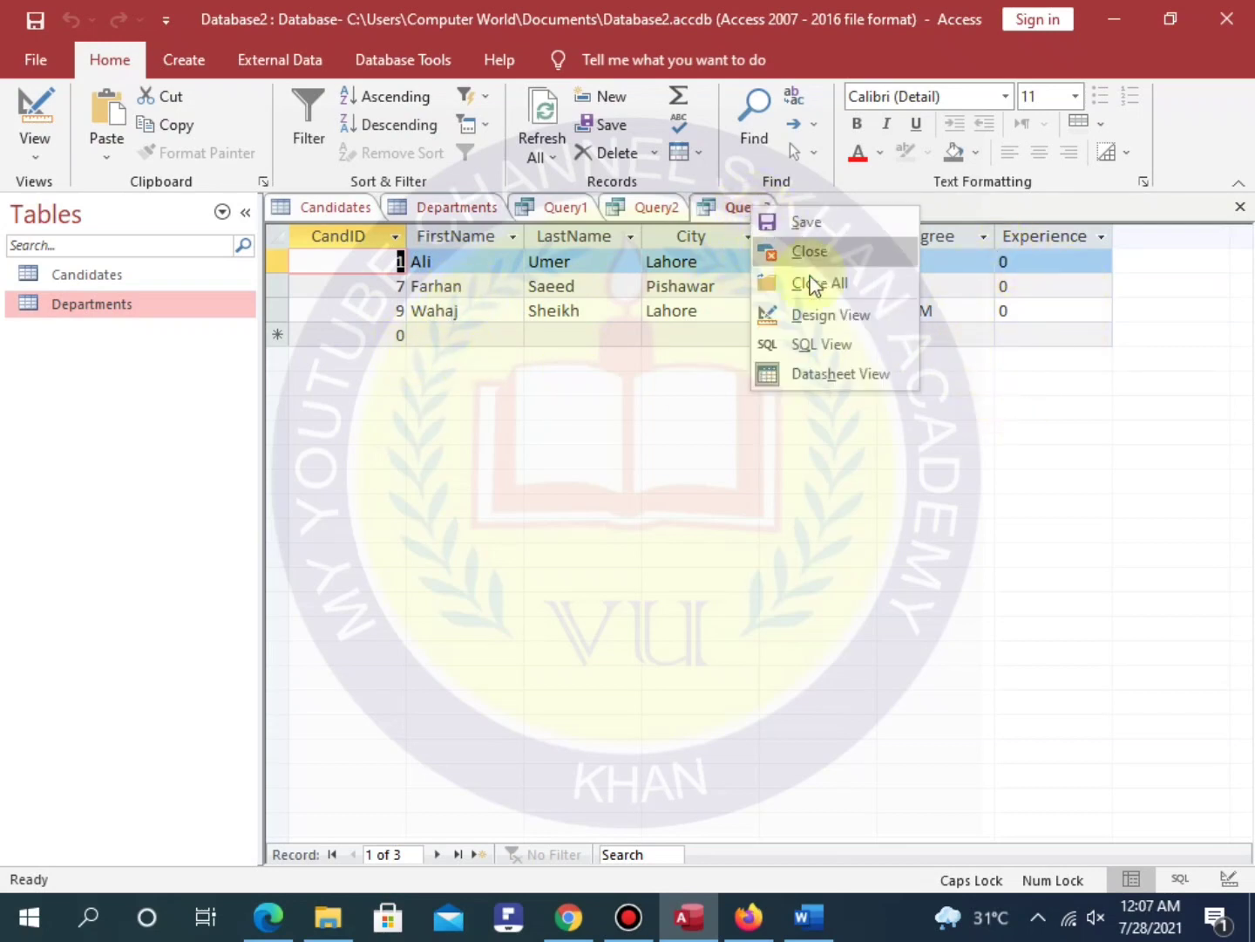
{"action": "left_click", "coordinate": [841, 315]}
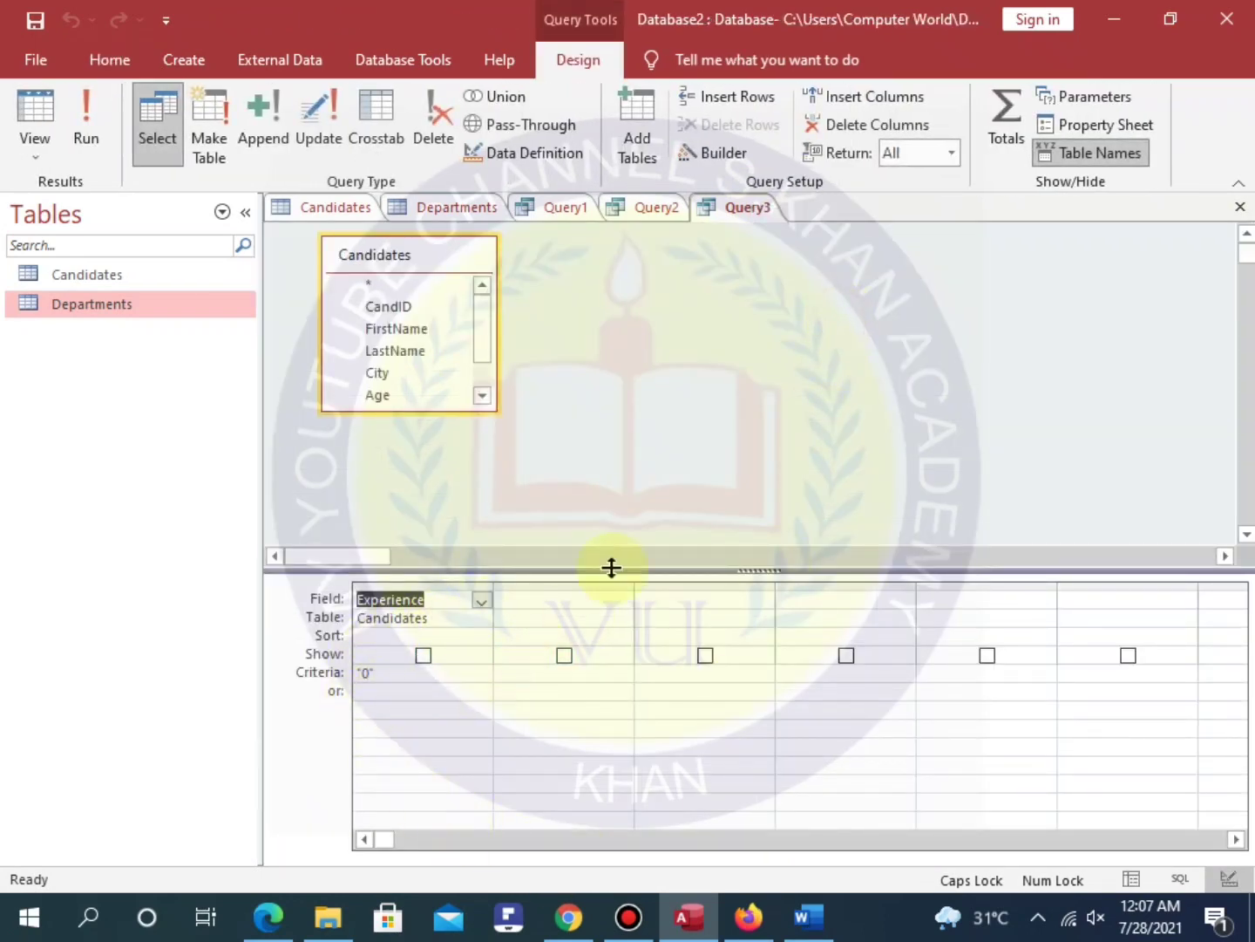
{"action": "right_click", "coordinate": [747, 215]}
{"action": "left_click", "coordinate": [833, 344]}
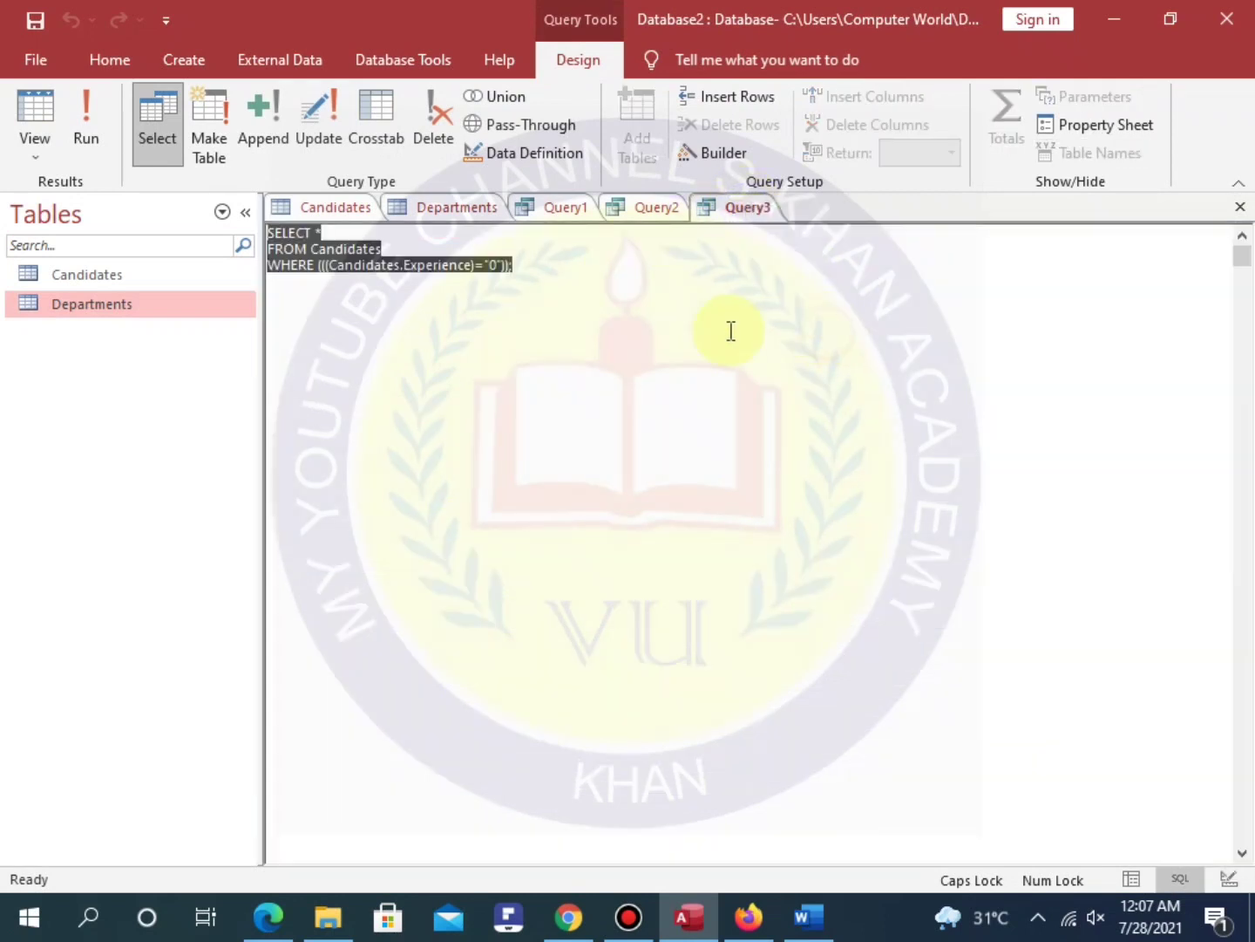
{"action": "left_click_drag", "start_coordinate": [379, 288], "coordinate": [248, 233]}
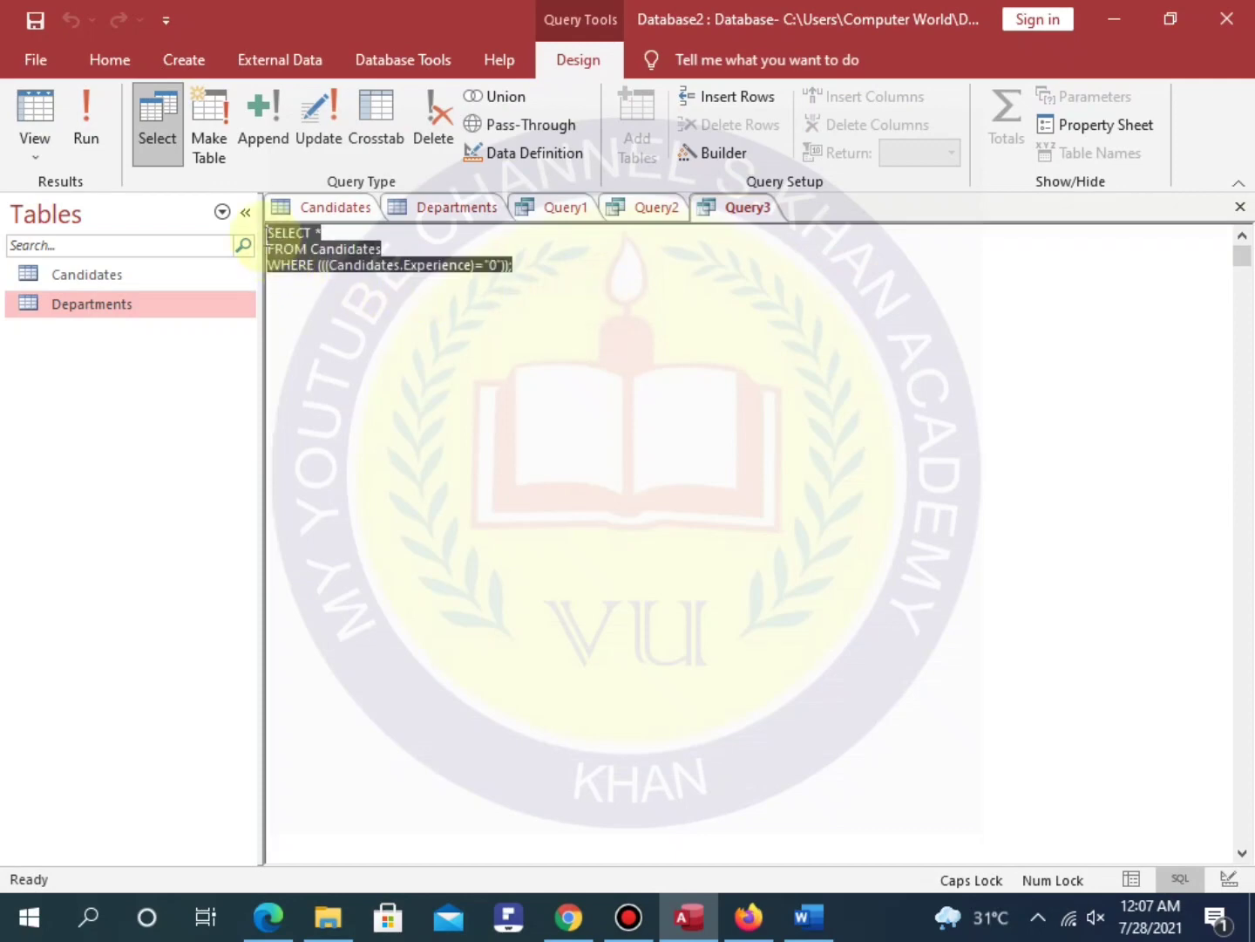
{"action": "right_click", "coordinate": [305, 259]}
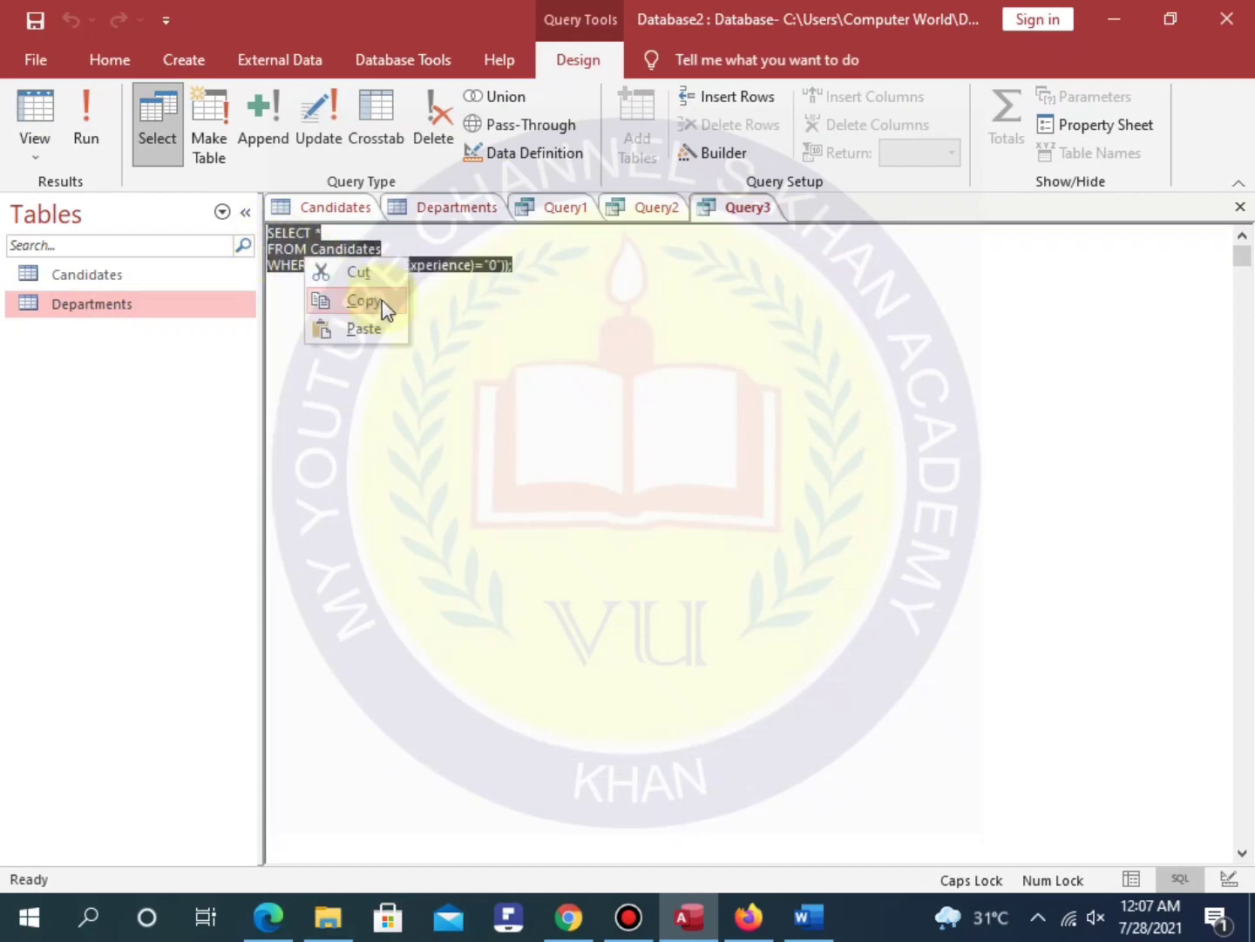
{"action": "left_click", "coordinate": [381, 300]}
Switch to the Word document and paste the copied SQL statement as the solution to question 3.
{"action": "left_click", "coordinate": [810, 916]}
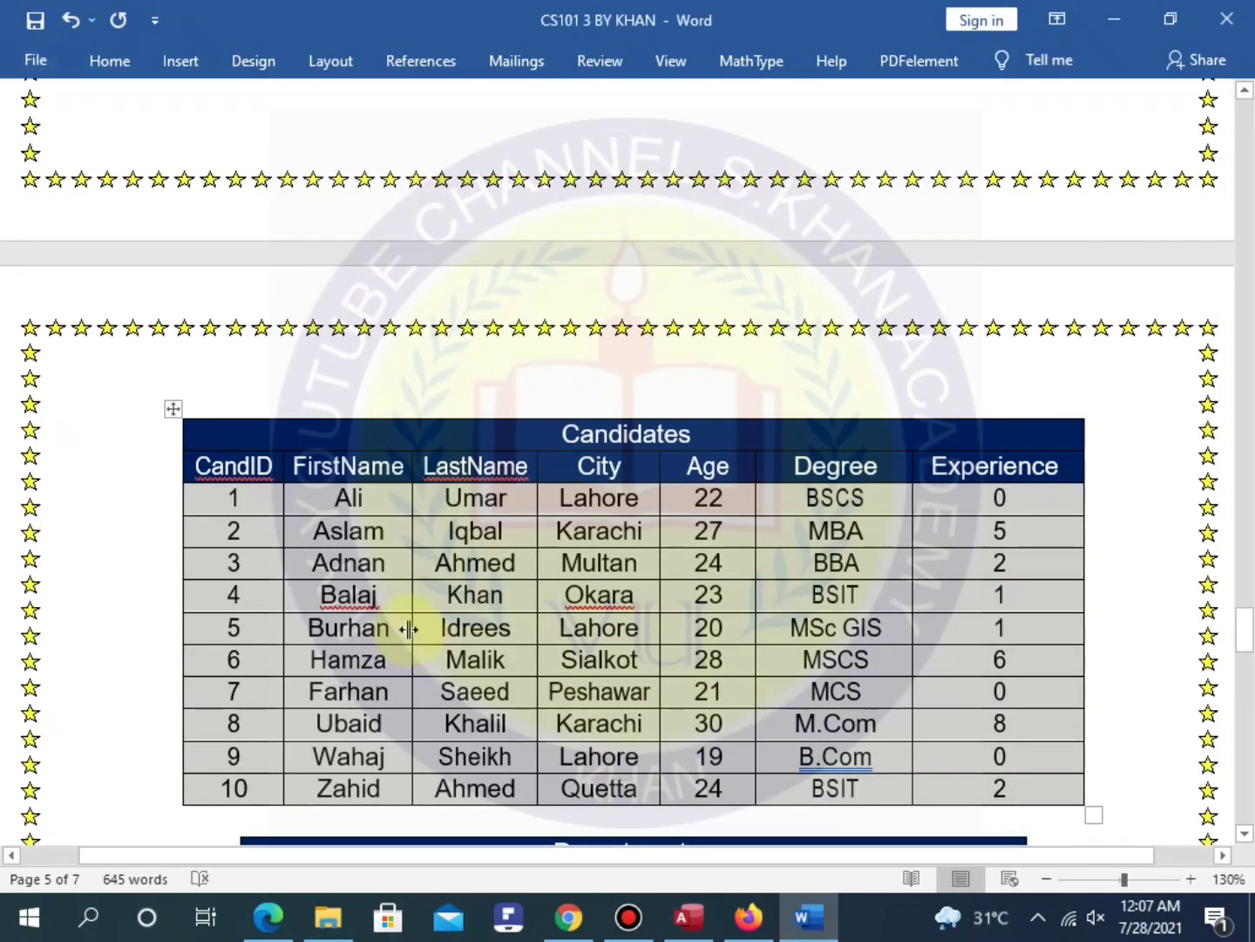
{"action": "scroll", "coordinate": [409, 628], "scroll_direction": "down", "scroll_amount": 15}
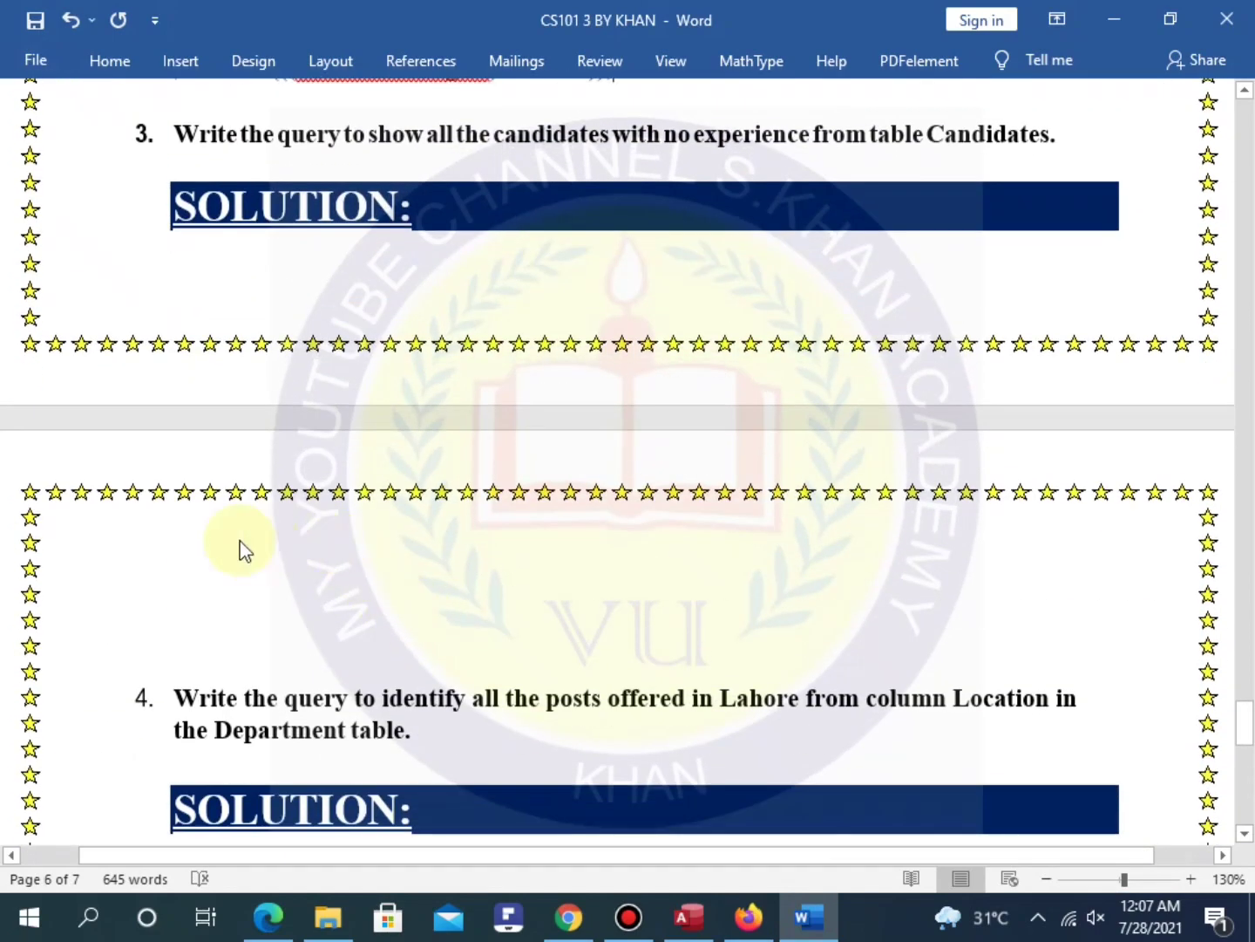
{"action": "left_click", "coordinate": [215, 522]}
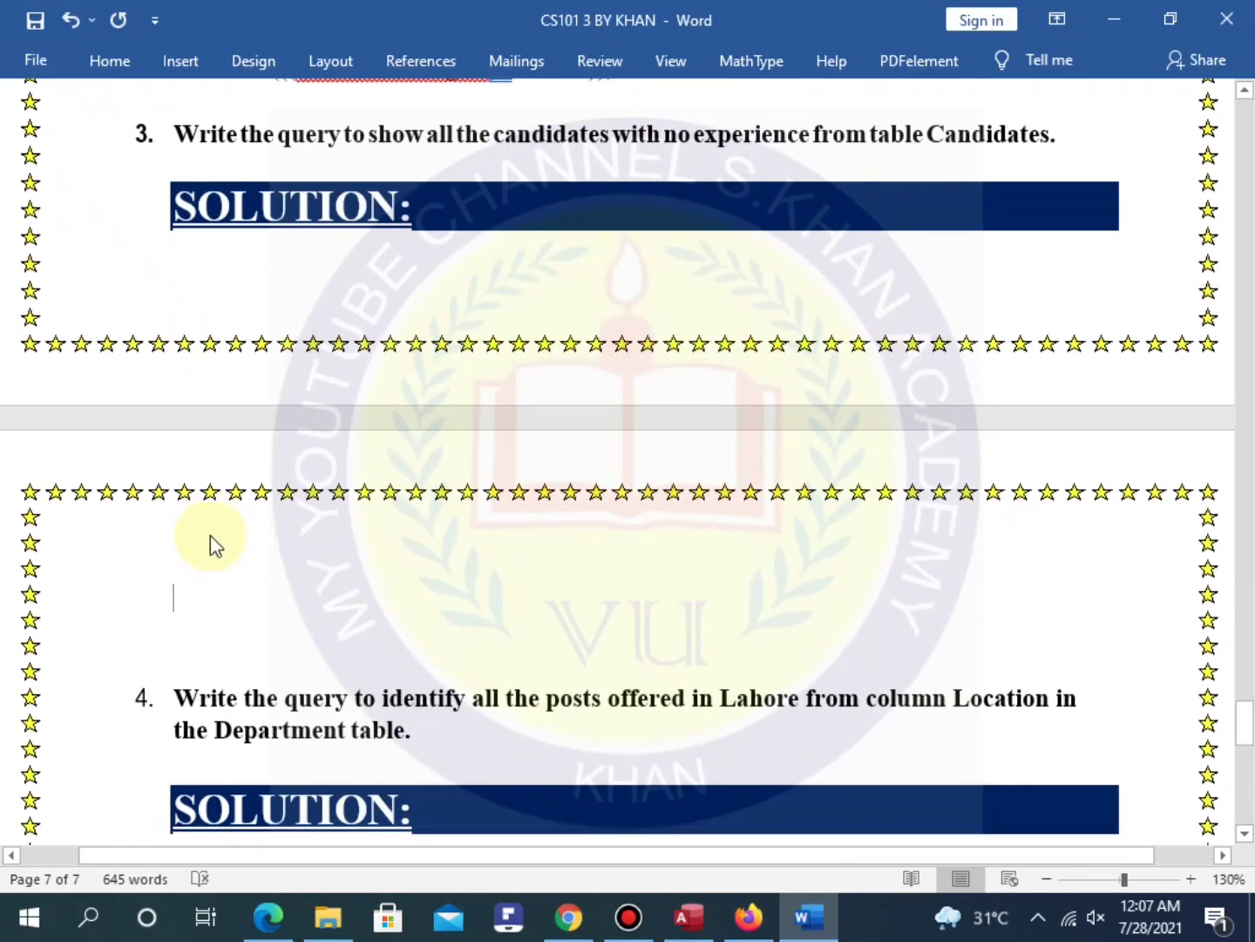
{"action": "key", "text": "ctrl+v"}
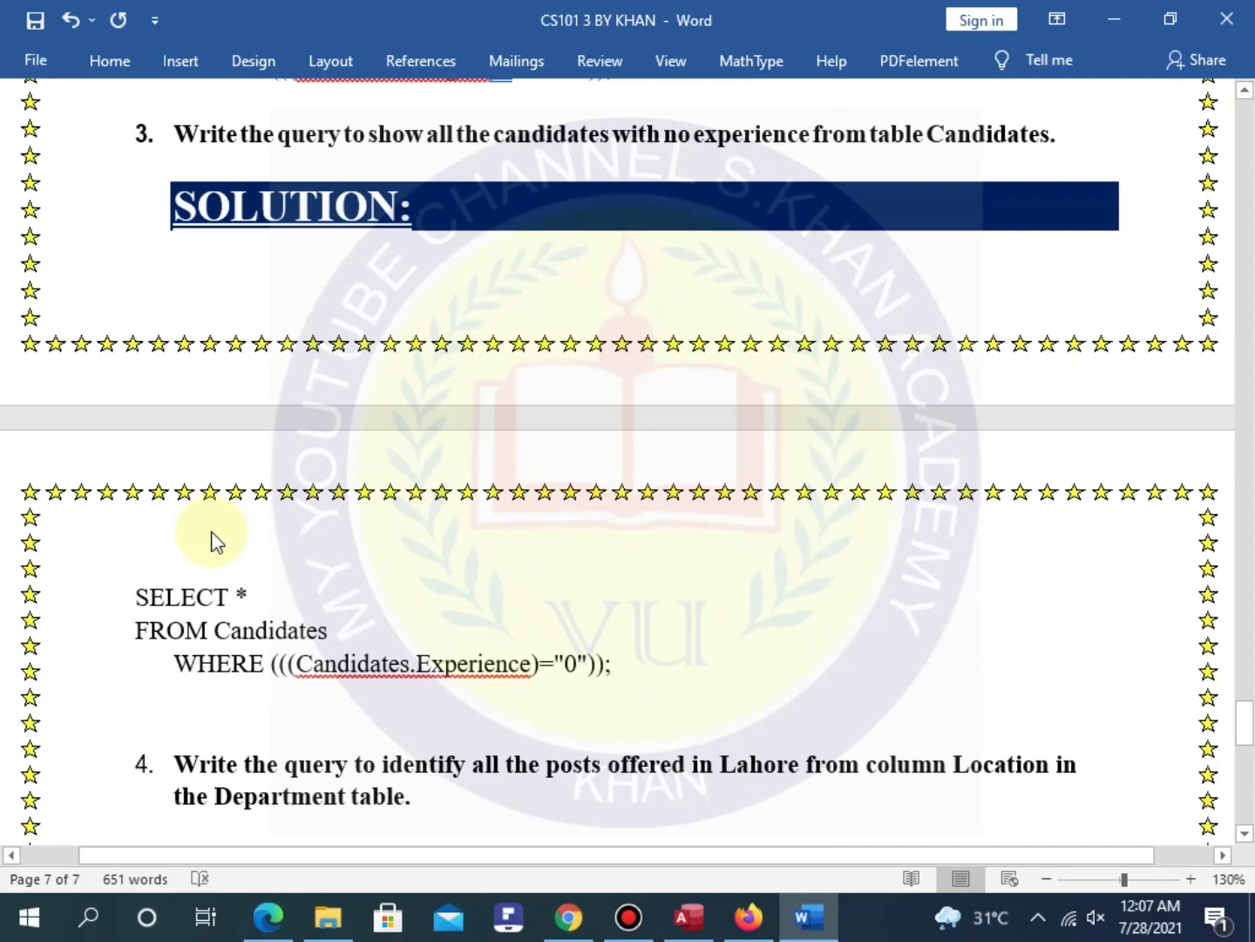
{"action": "key", "text": "Up"}
{"action": "key", "text": "Up"}
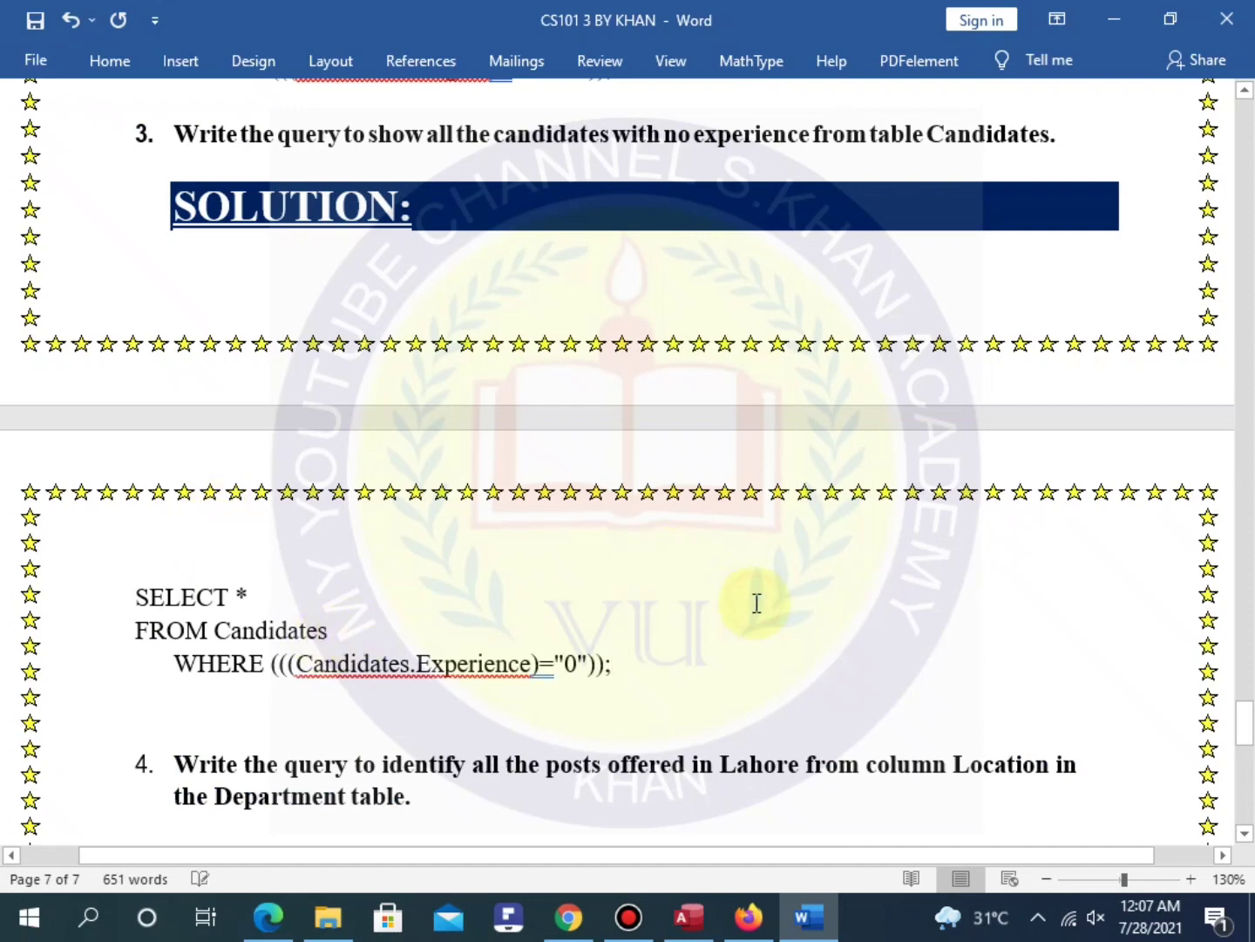
Read question 4 in the document, switch back to Access and create a new design-view query with the Departments table.
{"action": "scroll", "coordinate": [755, 601], "scroll_direction": "down", "scroll_amount": 3}
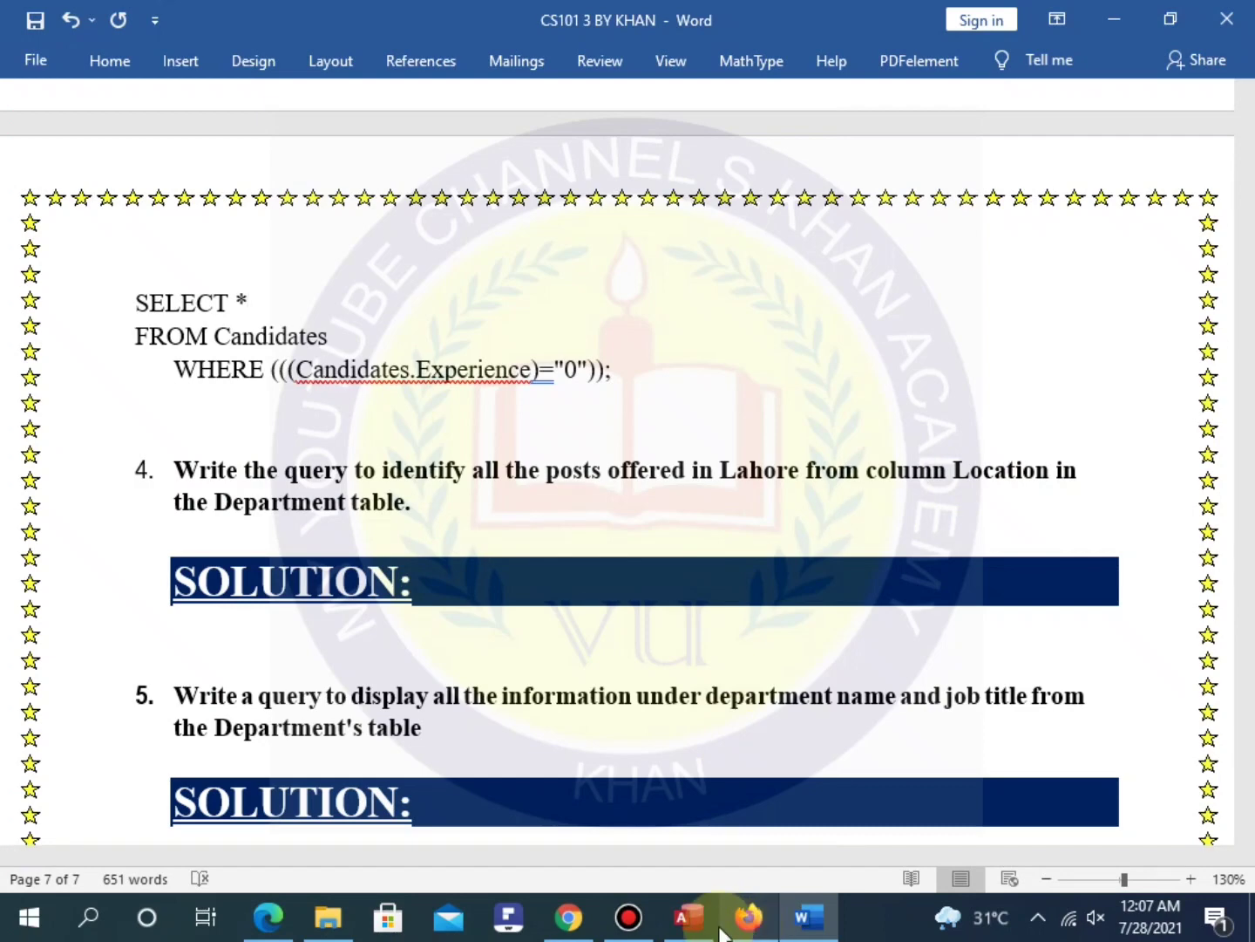
{"action": "mouse_move", "coordinate": [698, 929]}
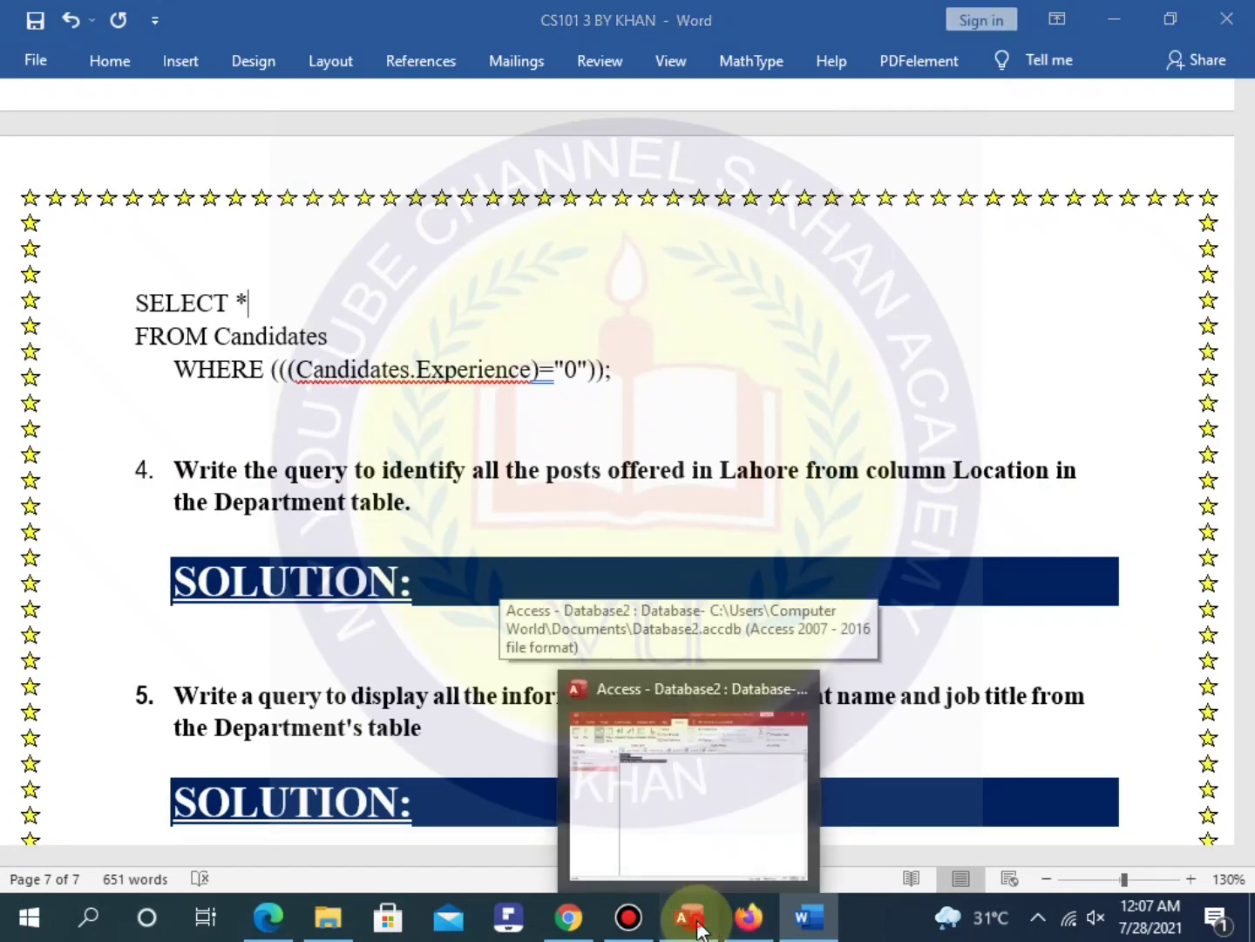
{"action": "left_click", "coordinate": [698, 929]}
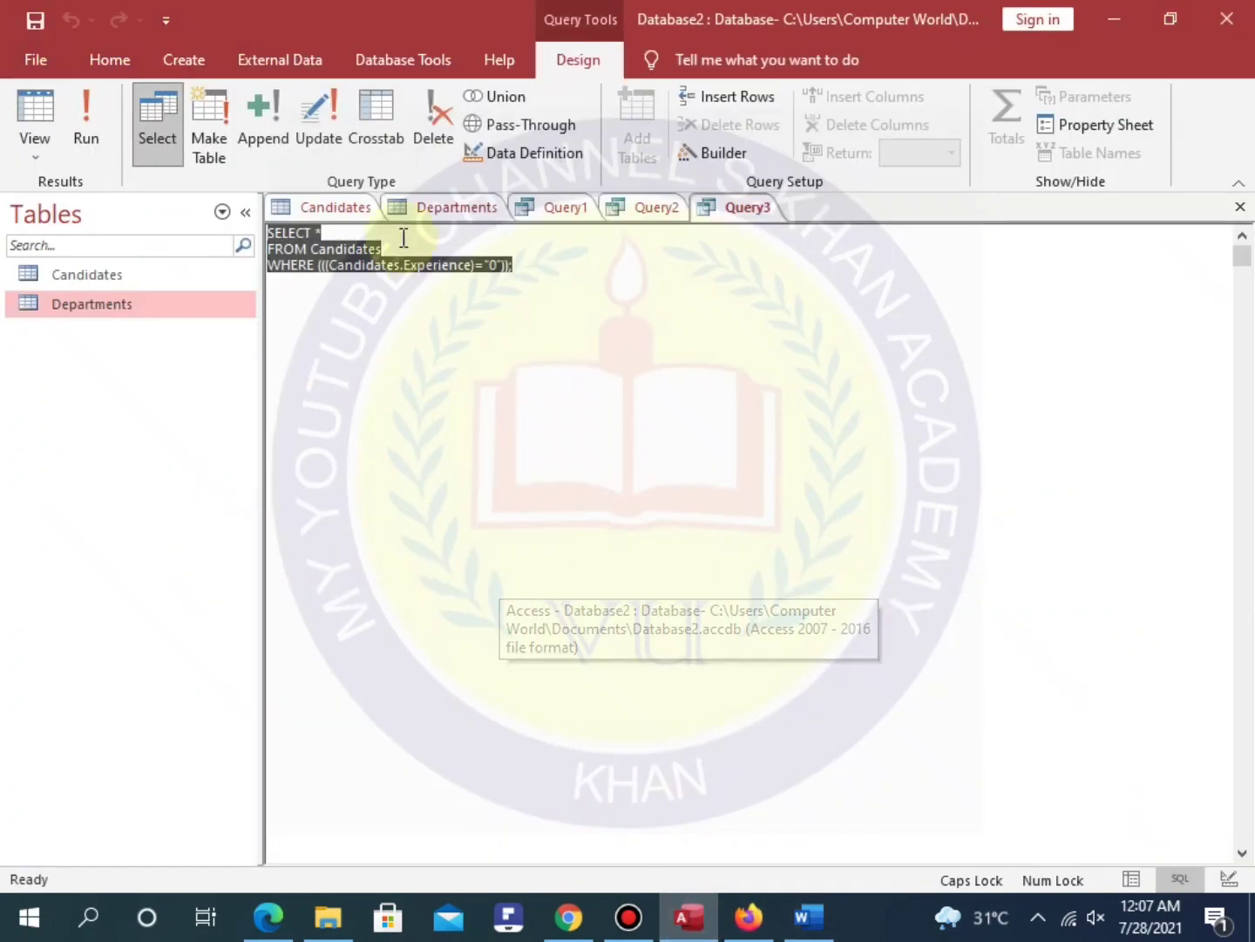
{"action": "left_click", "coordinate": [183, 57]}
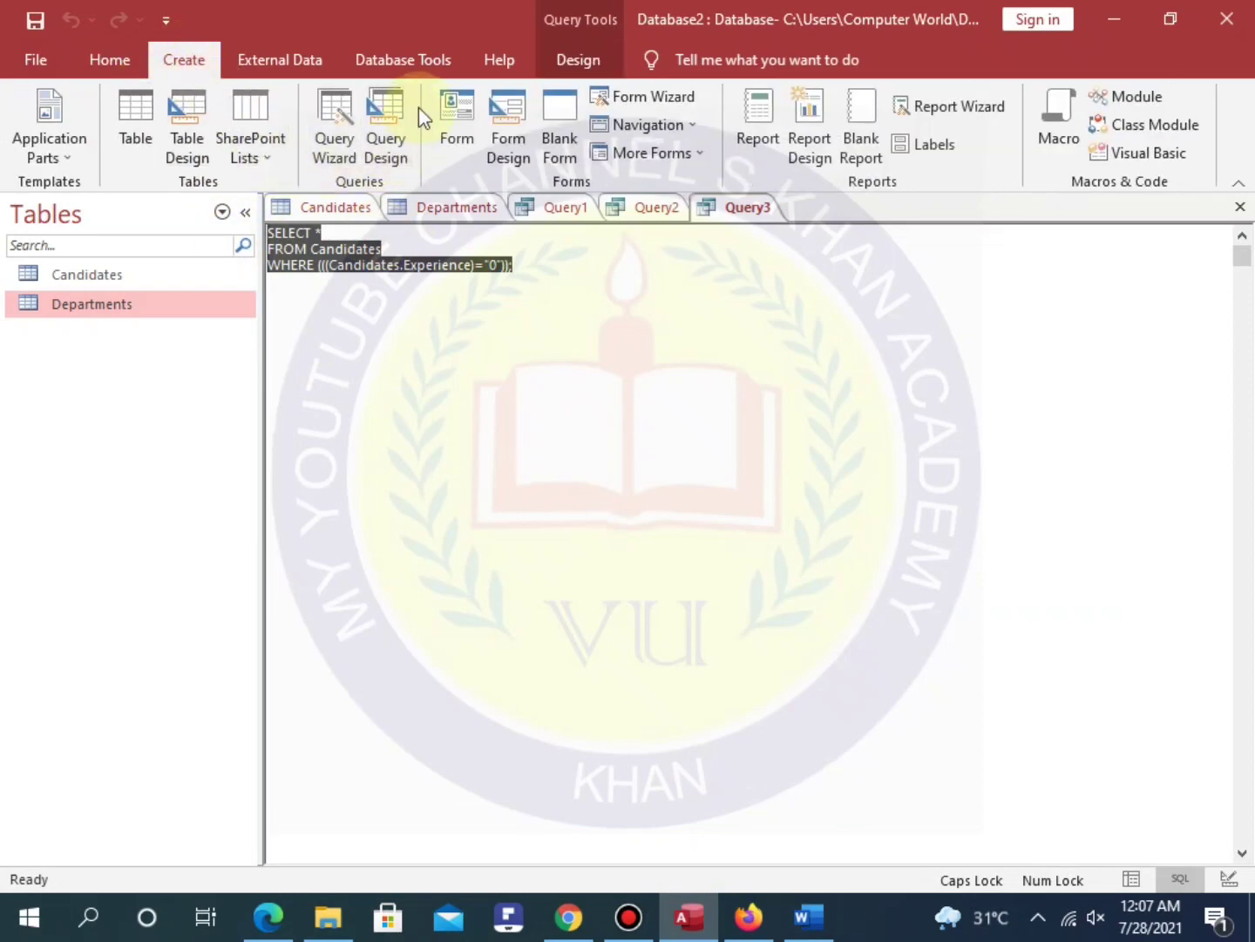
{"action": "left_click", "coordinate": [388, 107]}
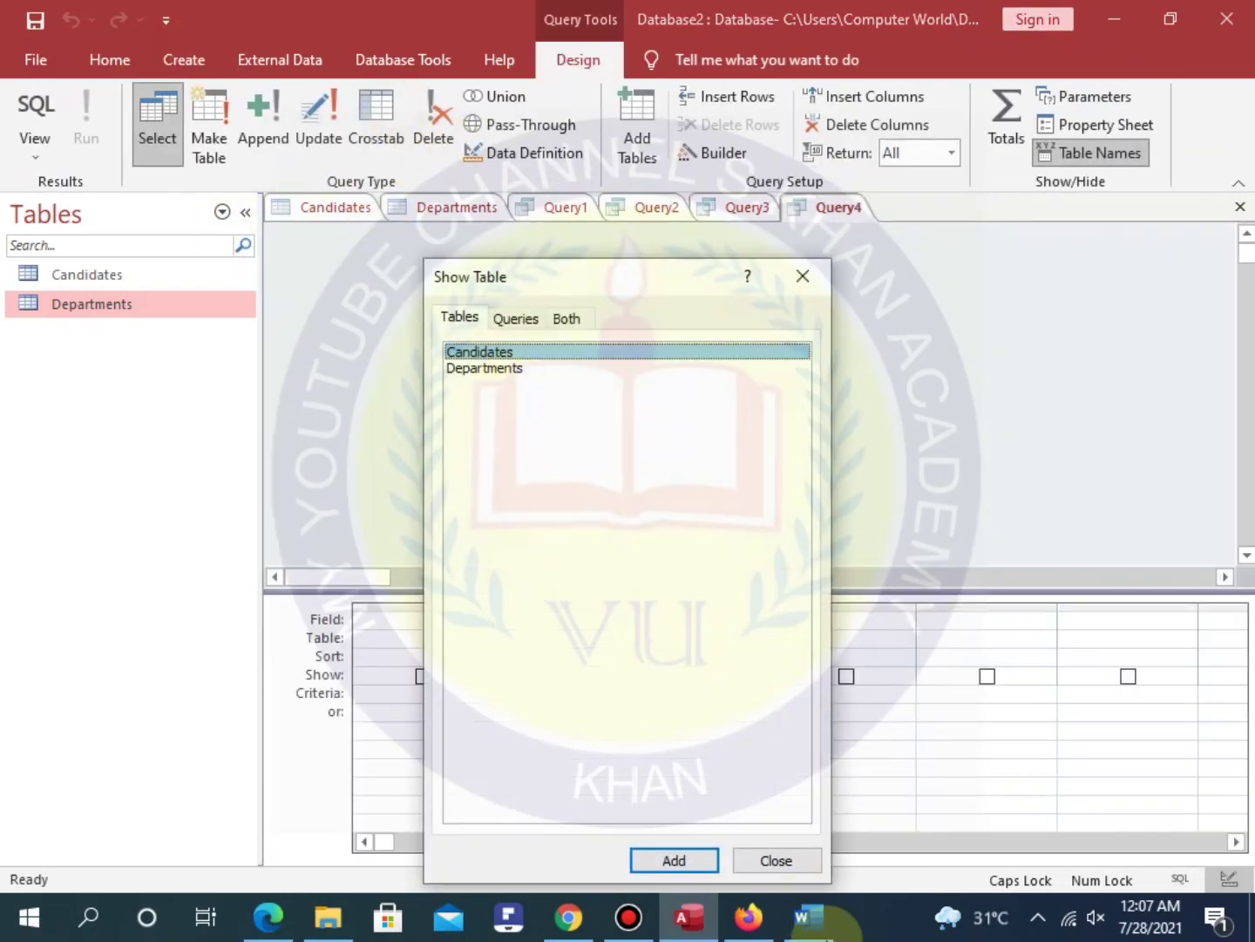
{"action": "left_click", "coordinate": [807, 917]}
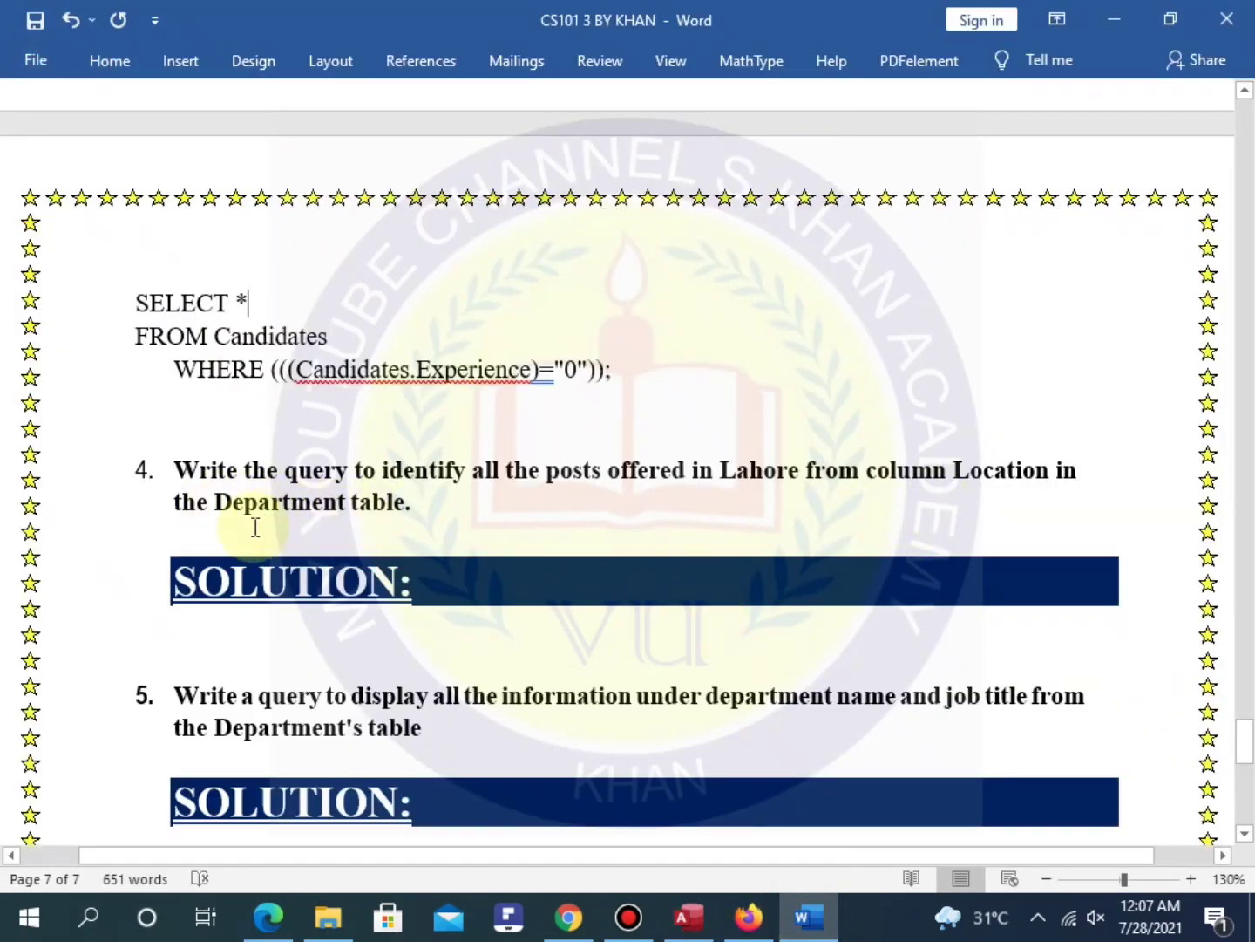
{"action": "left_click", "coordinate": [688, 917]}
{"action": "left_click", "coordinate": [501, 368]}
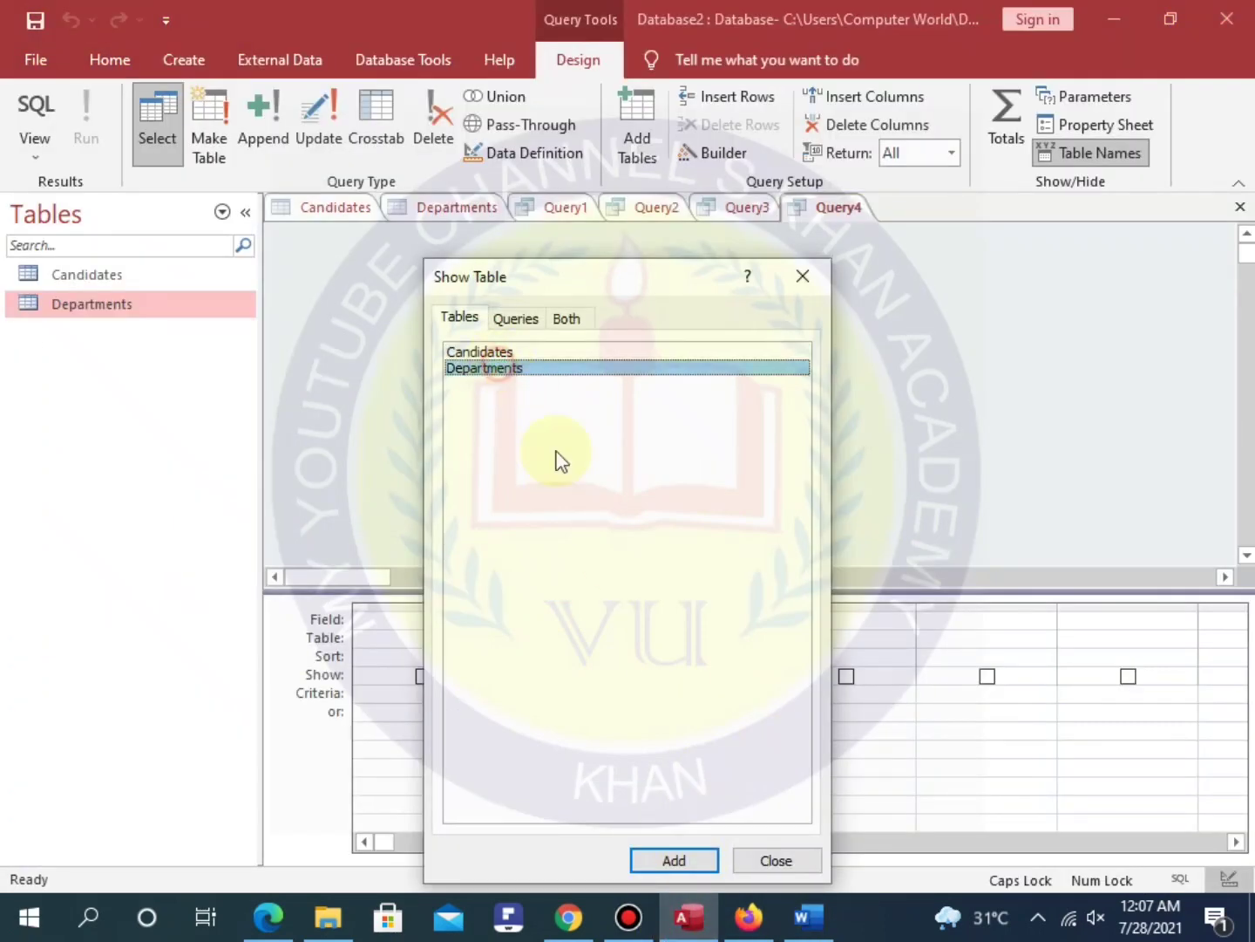
{"action": "left_click", "coordinate": [676, 861]}
{"action": "left_click", "coordinate": [781, 860]}
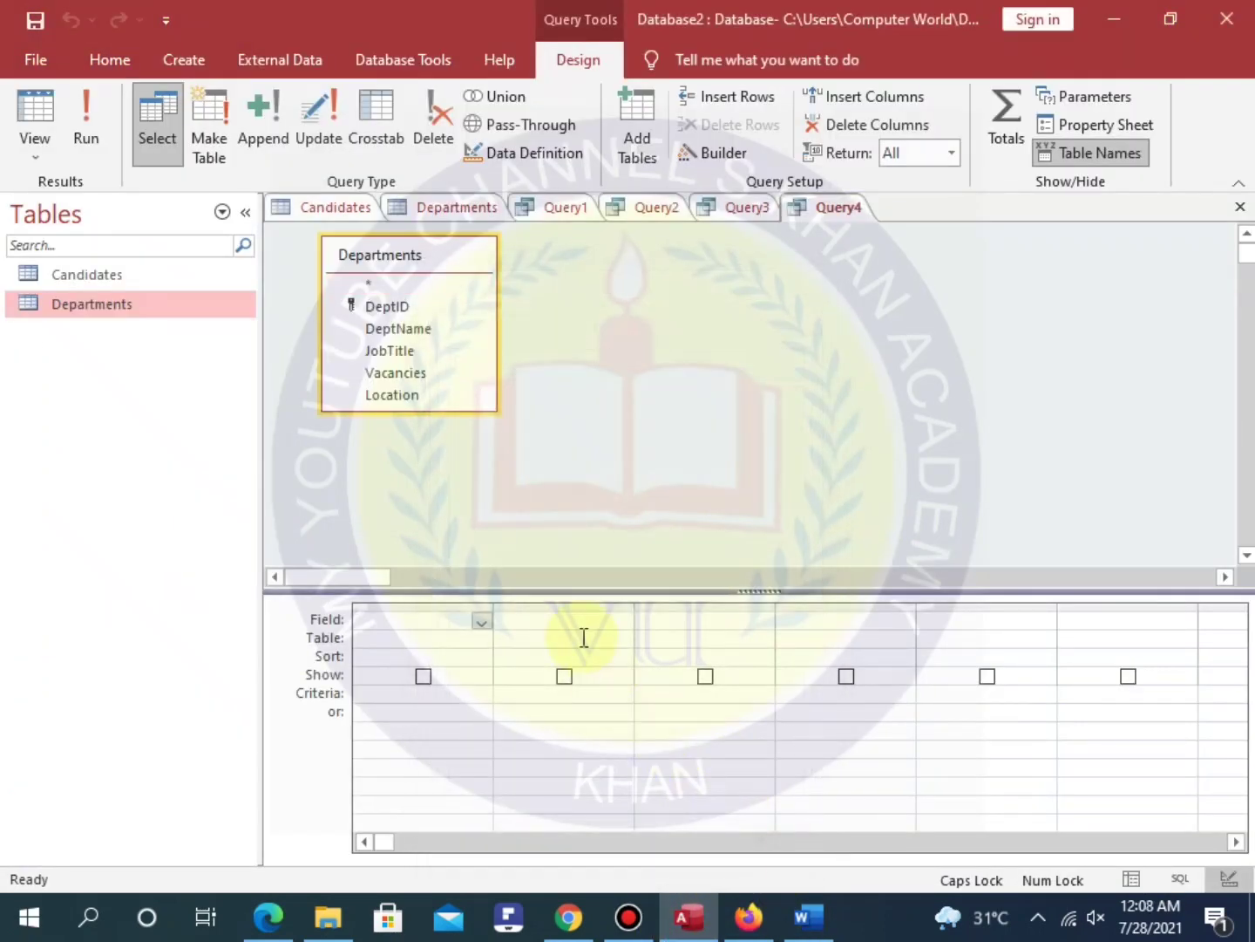
Add JobTitle as the new query's first field and check question 4 against the Departments table in the Word document.
{"action": "left_click", "coordinate": [483, 622]}
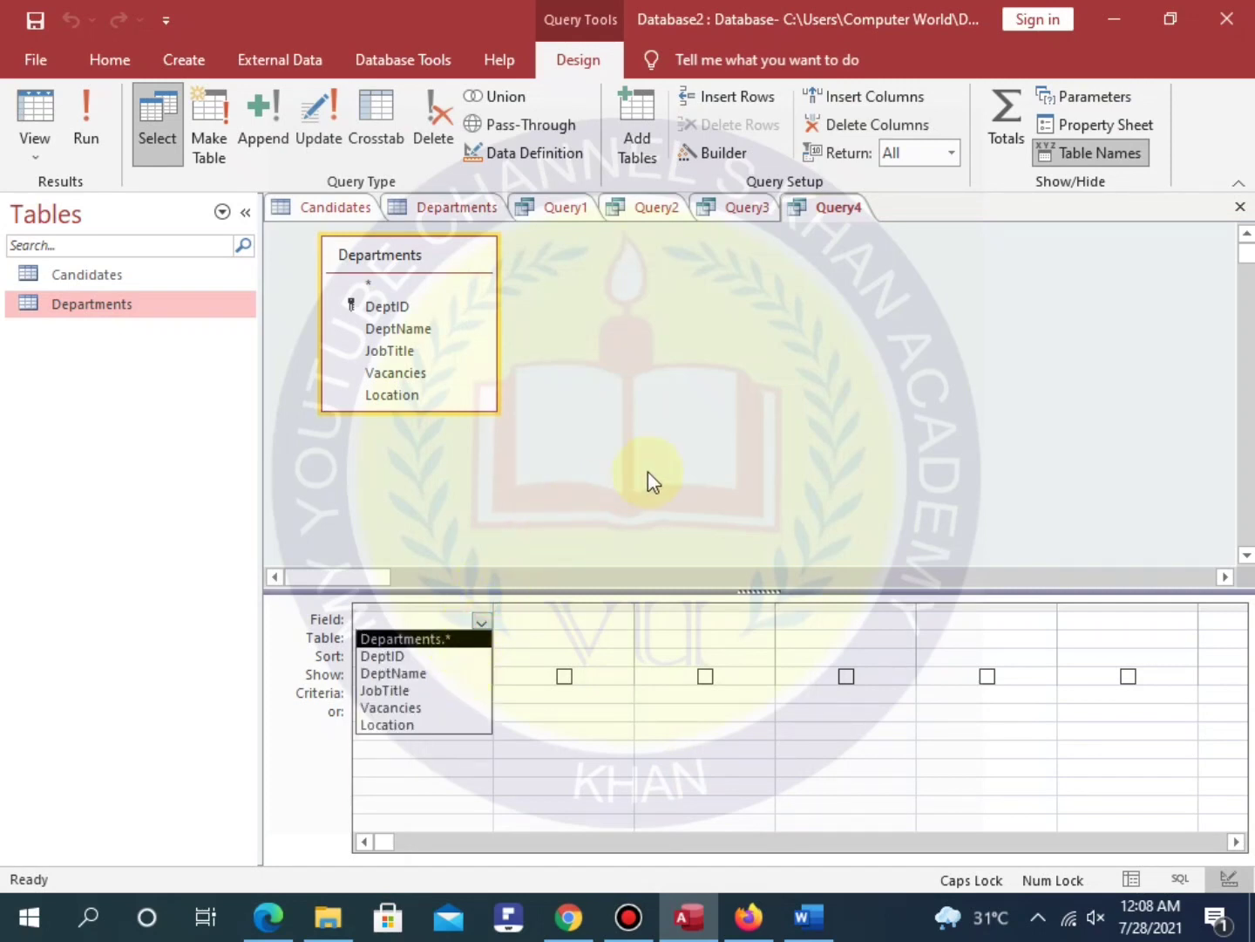
{"action": "left_click", "coordinate": [388, 689]}
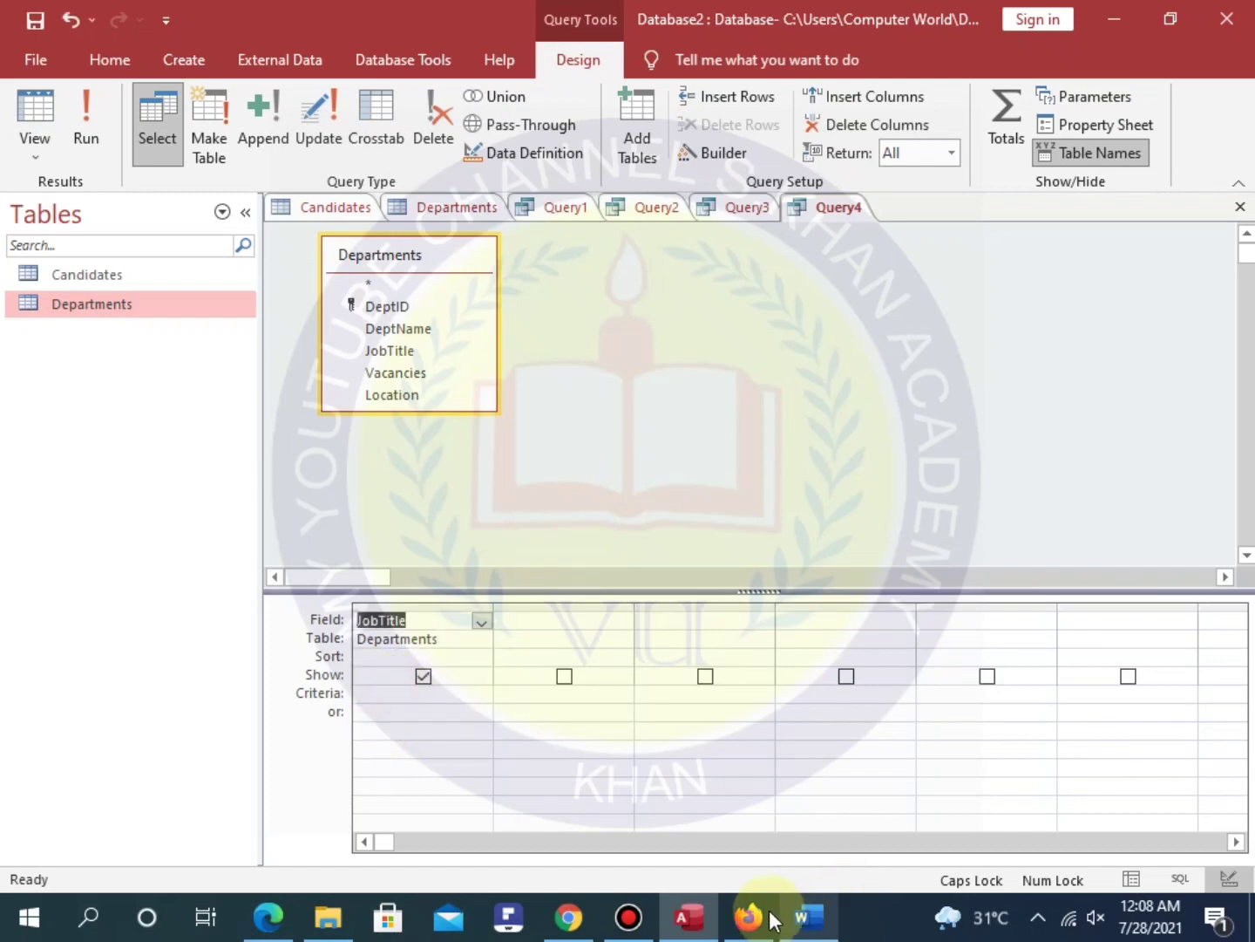
{"action": "left_click", "coordinate": [808, 915]}
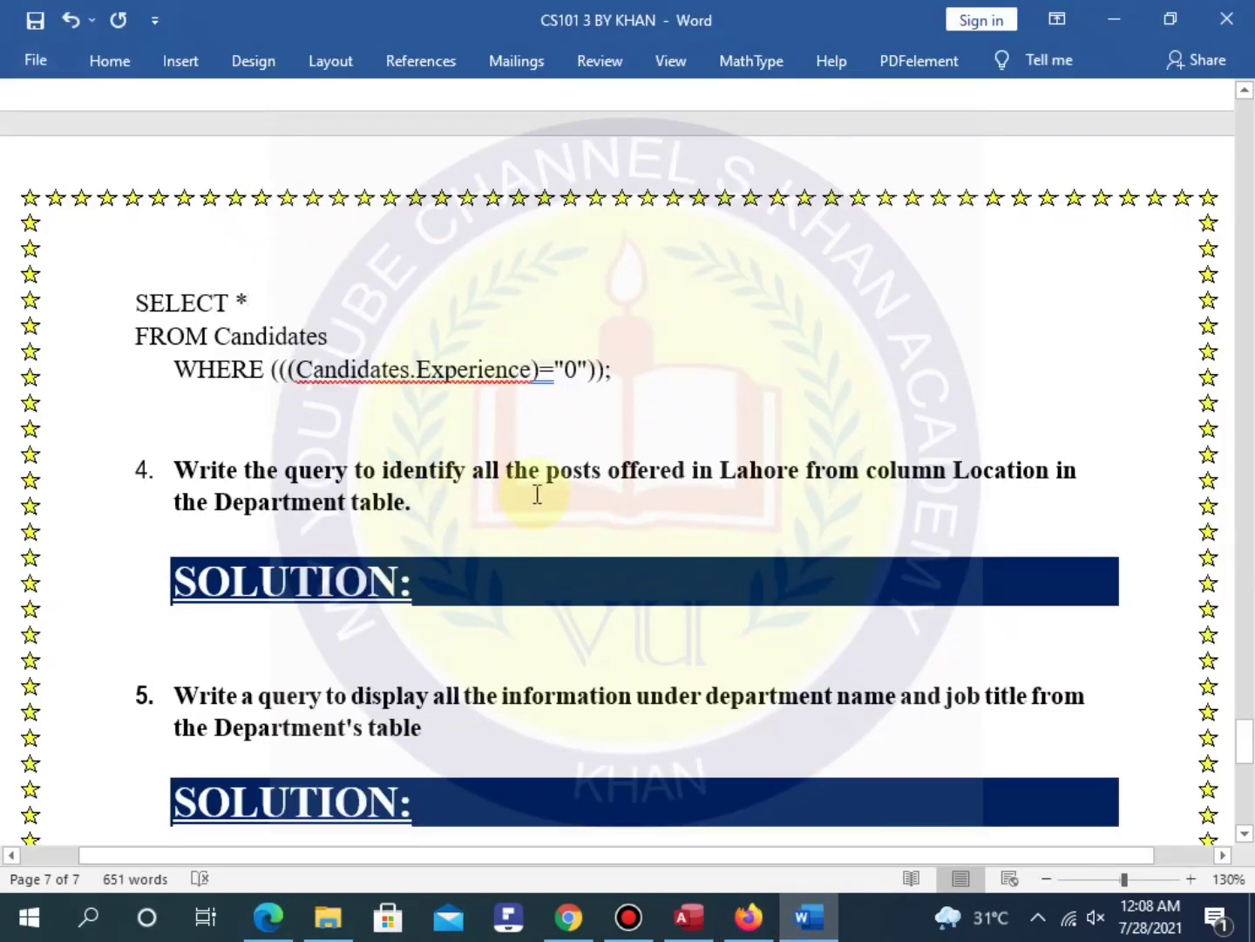
{"action": "scroll", "coordinate": [575, 486], "scroll_direction": "up", "scroll_amount": 15}
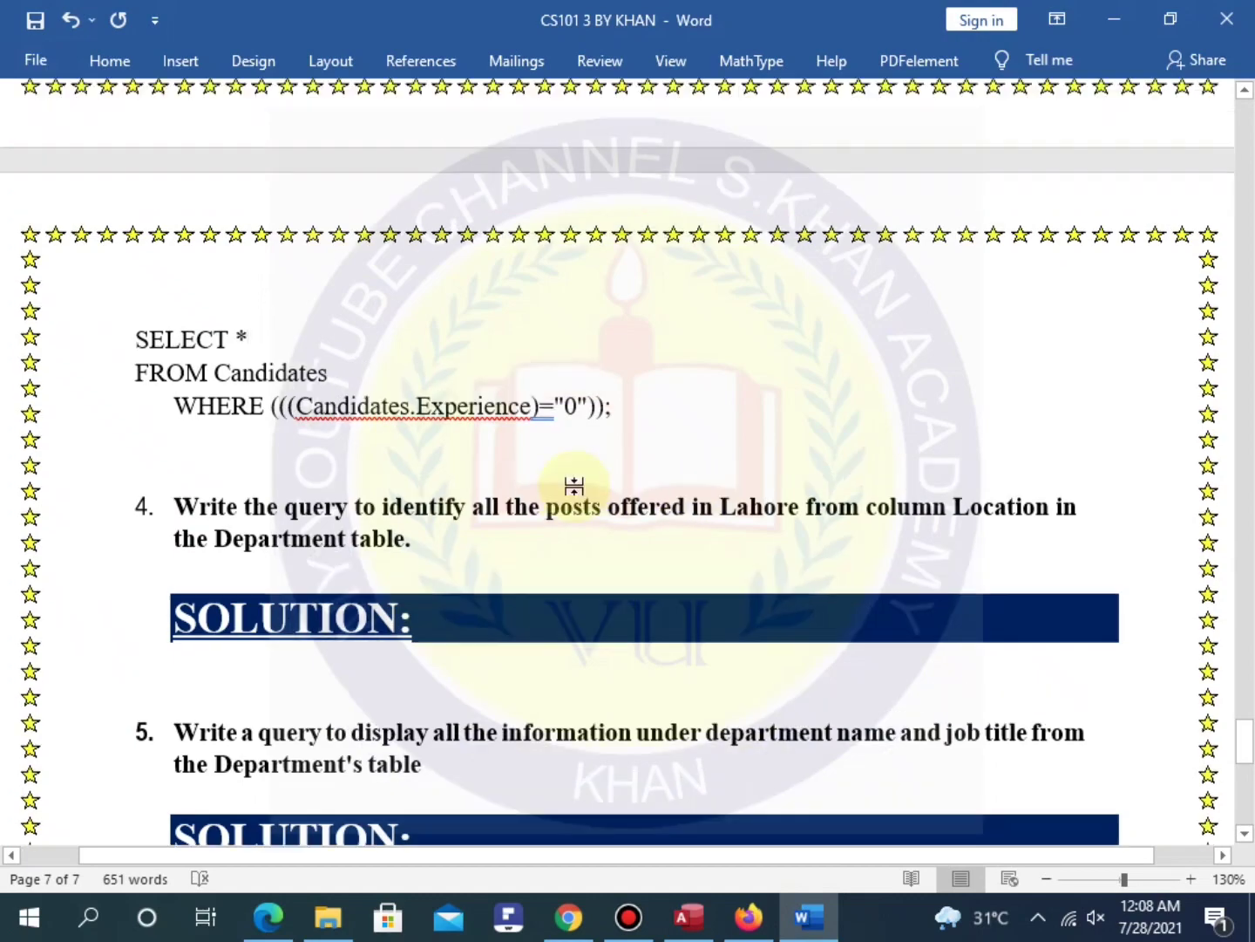
{"action": "scroll", "coordinate": [577, 484], "scroll_direction": "up", "scroll_amount": 1}
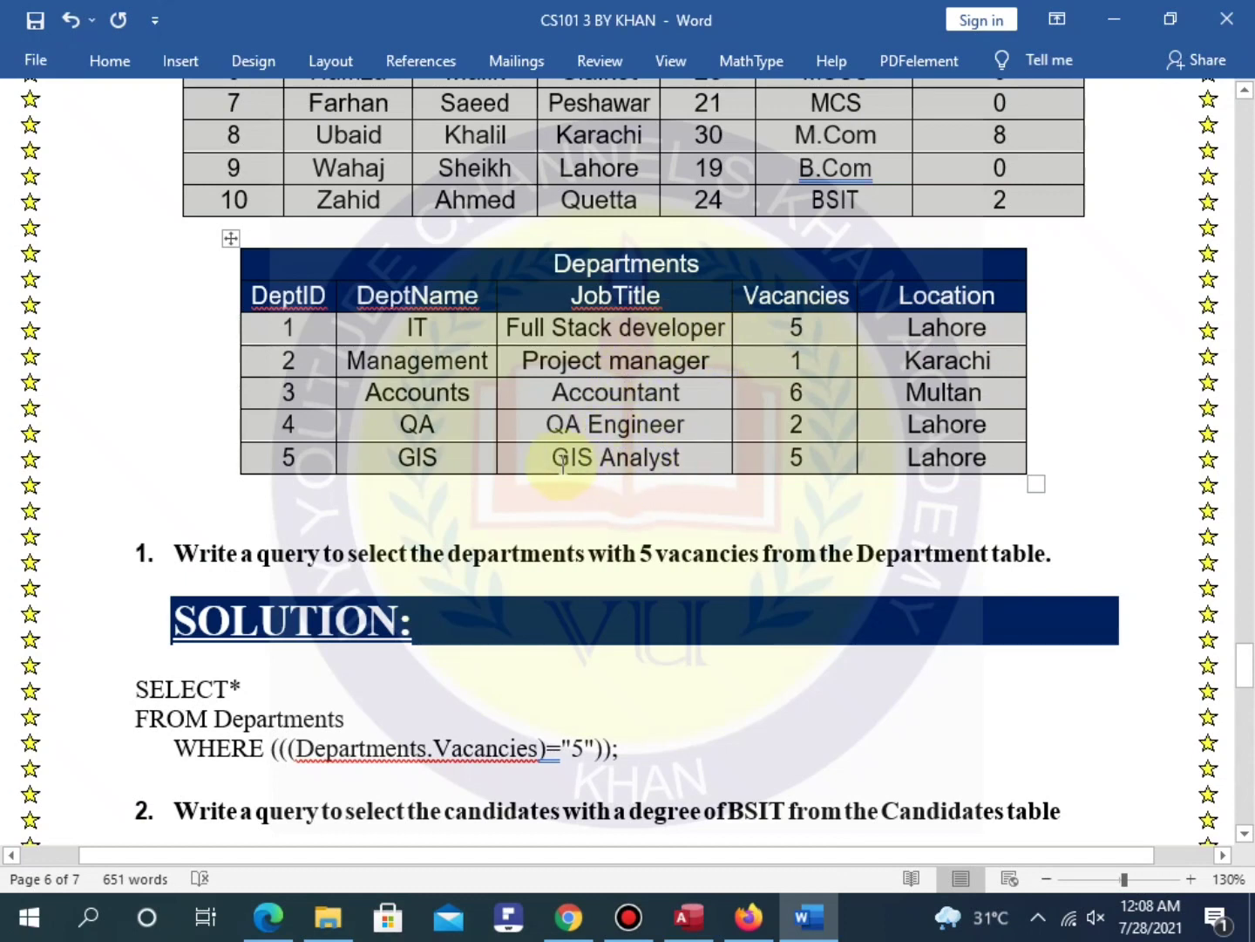
{"action": "scroll", "coordinate": [878, 522], "scroll_direction": "down", "scroll_amount": 10}
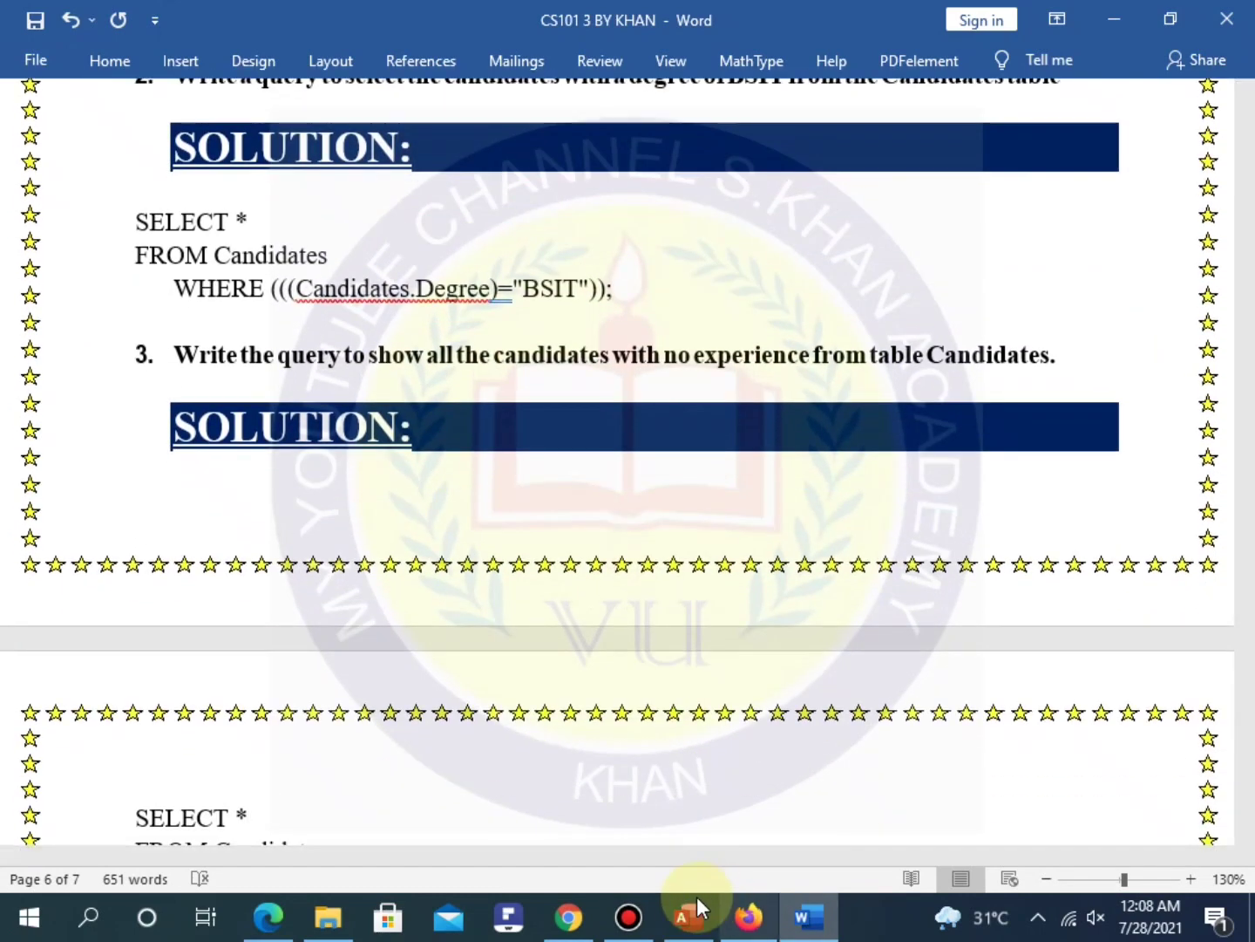
Switch back to Access and add Location as the query's second field.
{"action": "left_click", "coordinate": [689, 916]}
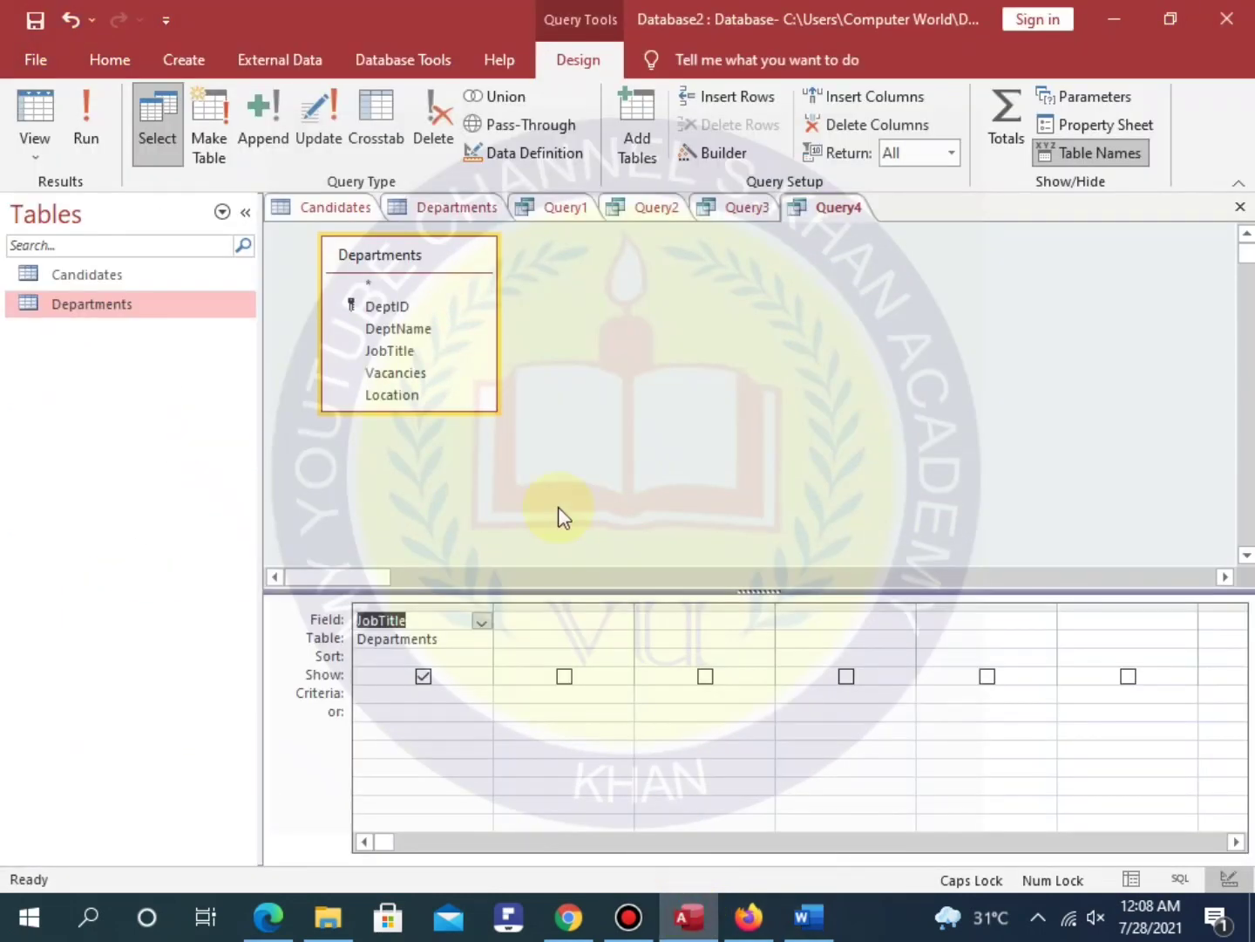
{"action": "left_click", "coordinate": [554, 625]}
{"action": "left_click", "coordinate": [624, 622]}
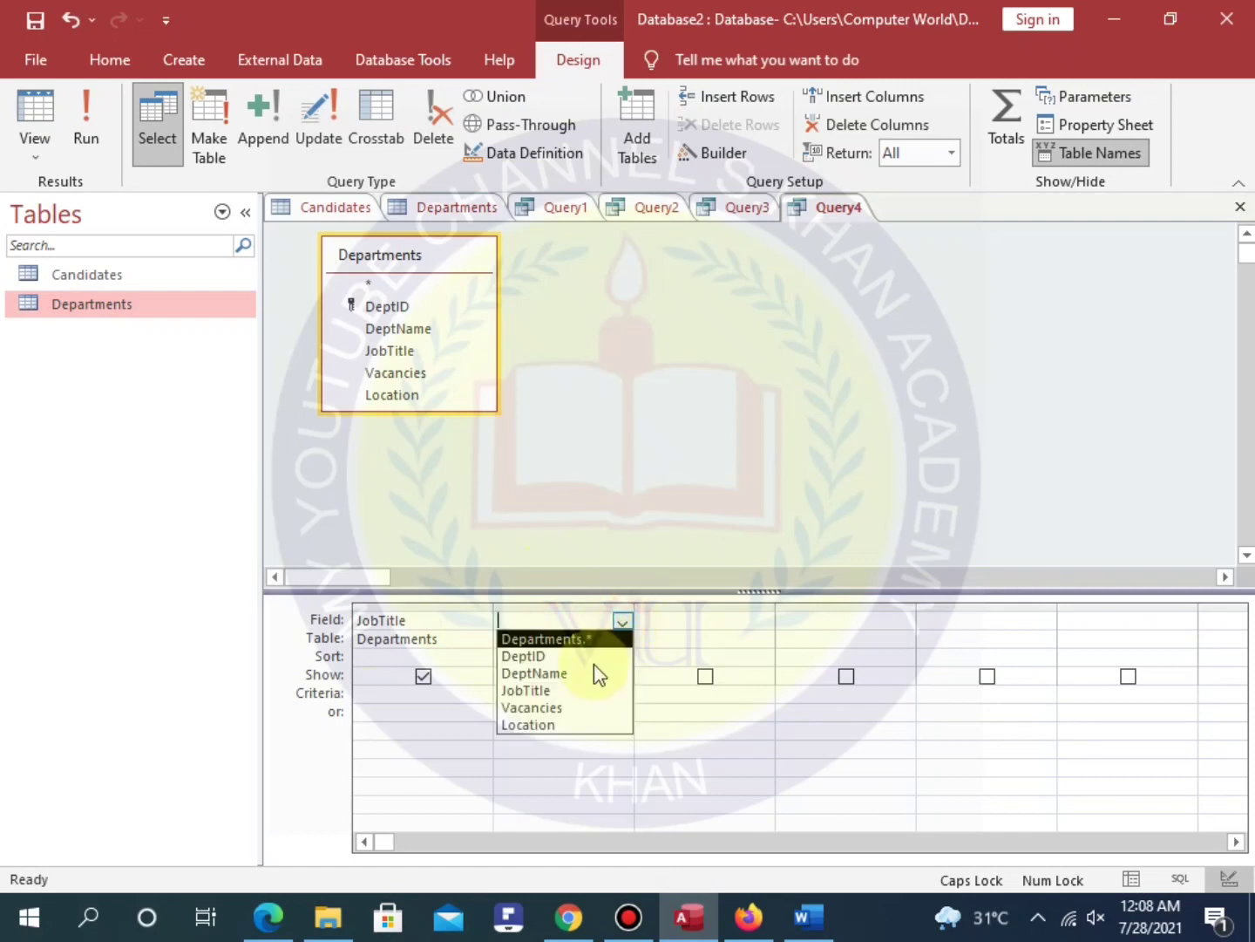
{"action": "left_click", "coordinate": [575, 734]}
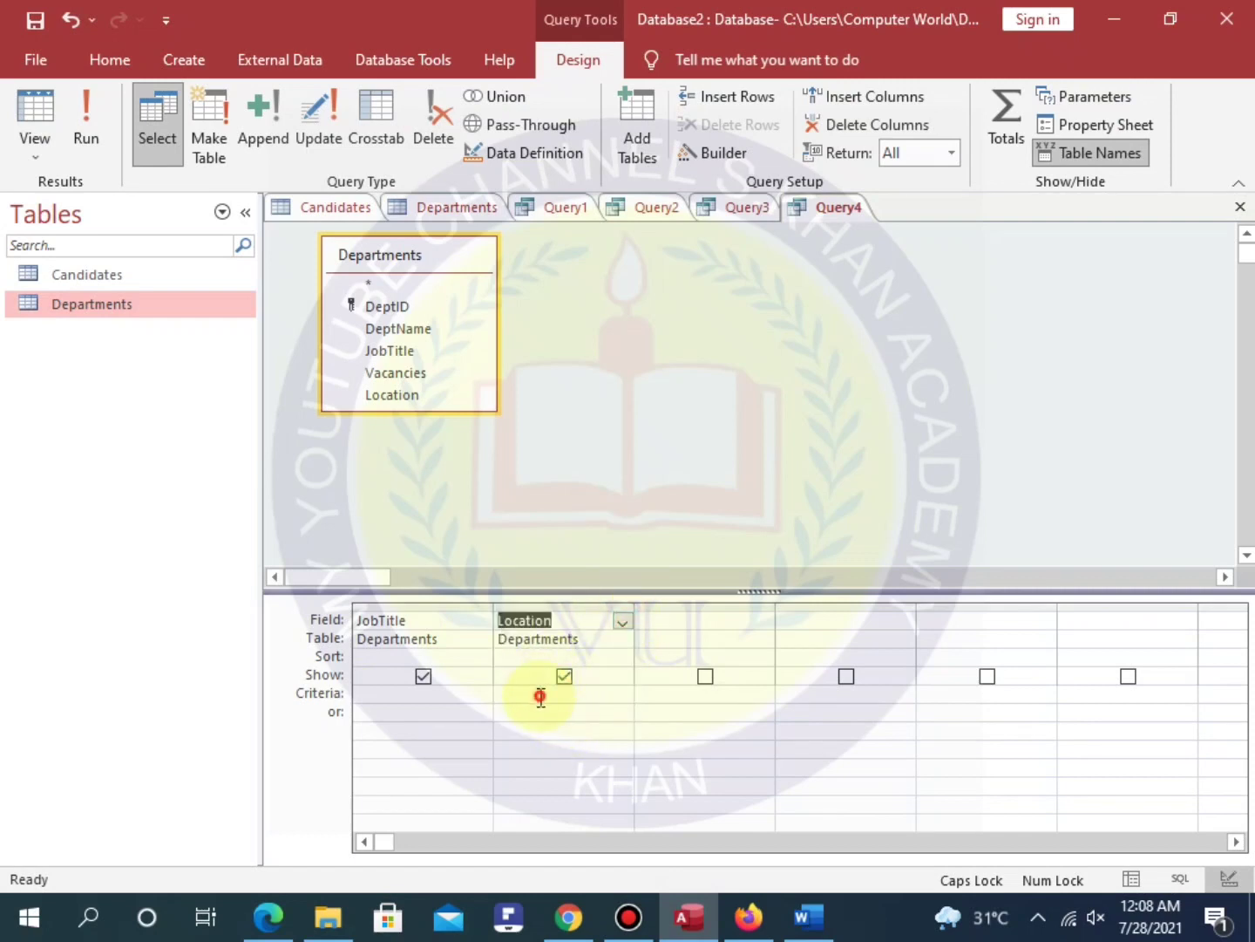
Set the Location criterion to Lahore and show the query's results as a datasheet.
{"action": "left_click", "coordinate": [540, 695]}
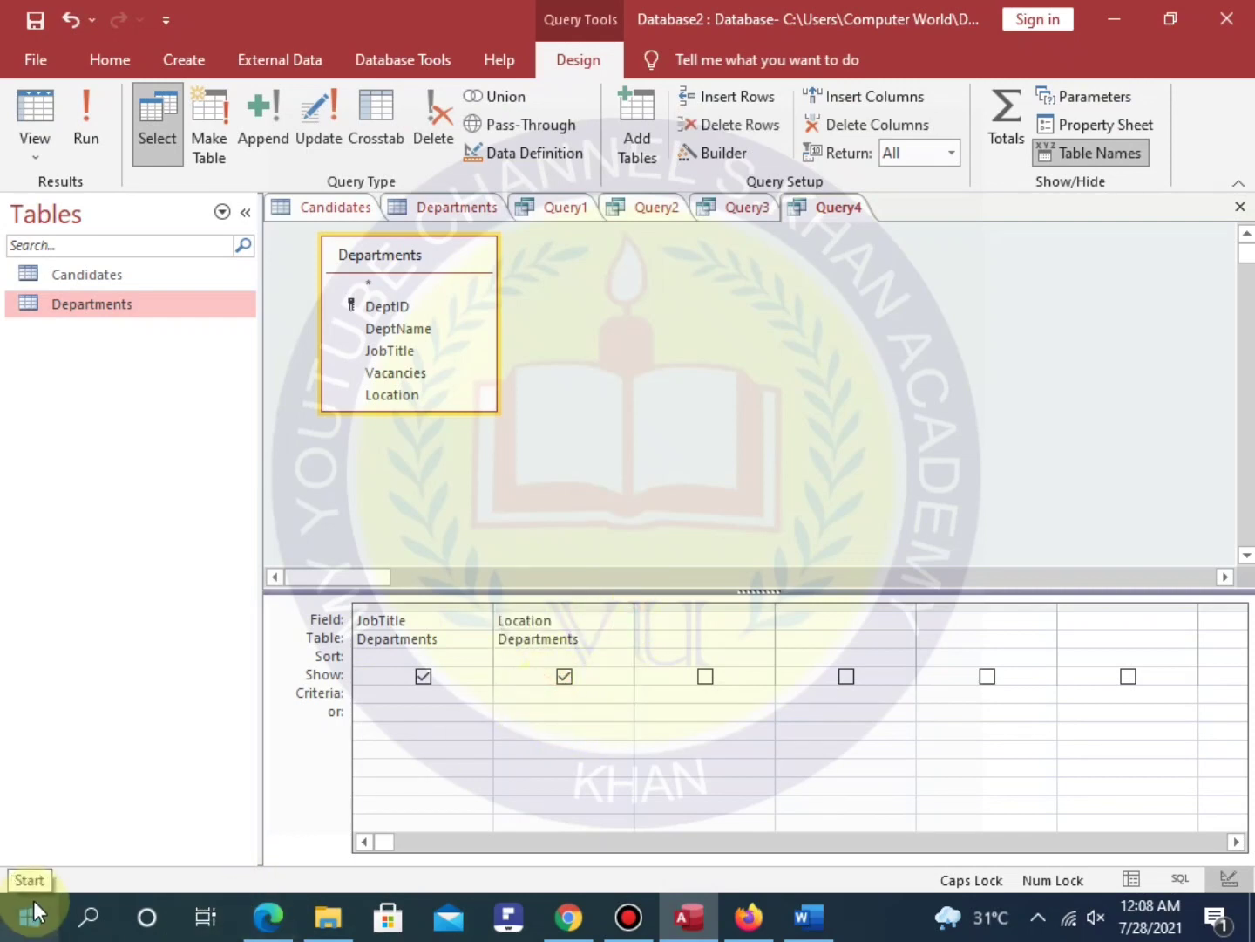
{"action": "type", "text": "Lahore"}
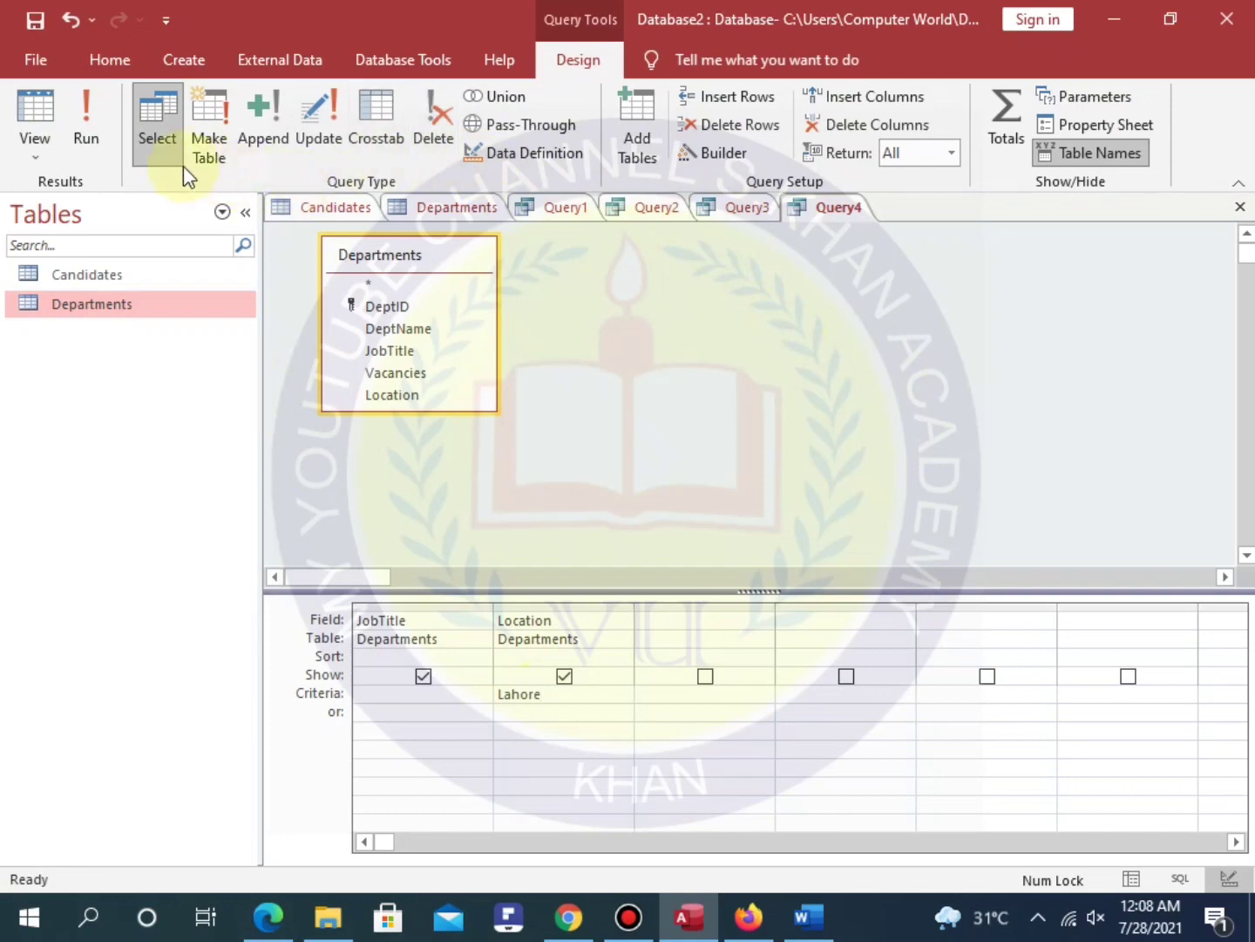
{"action": "right_click", "coordinate": [835, 214]}
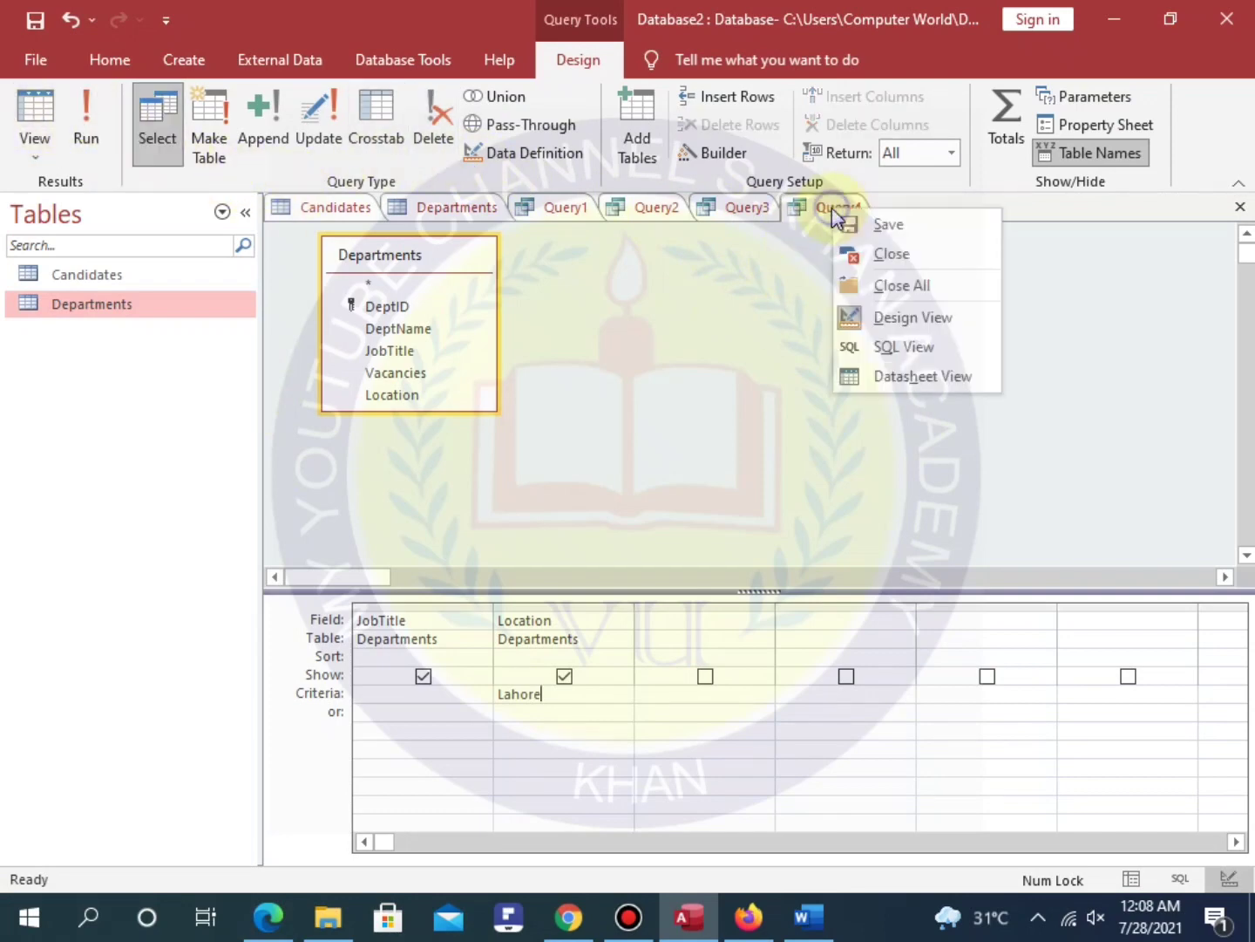
{"action": "left_click", "coordinate": [887, 380]}
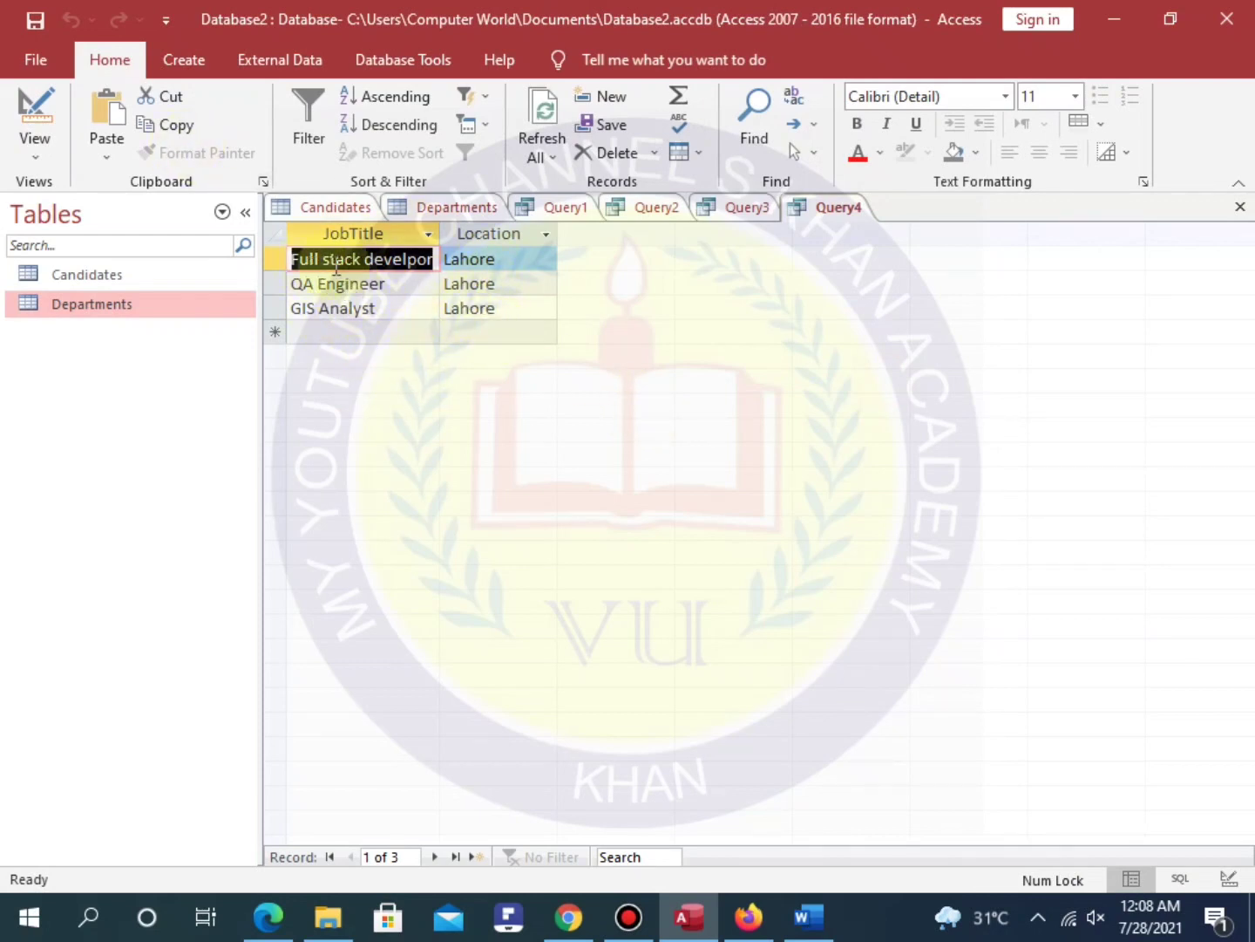
Show the SQL statement of the JobTitle and Location query and copy it in full.
{"action": "right_click", "coordinate": [835, 213]}
{"action": "left_click", "coordinate": [945, 350]}
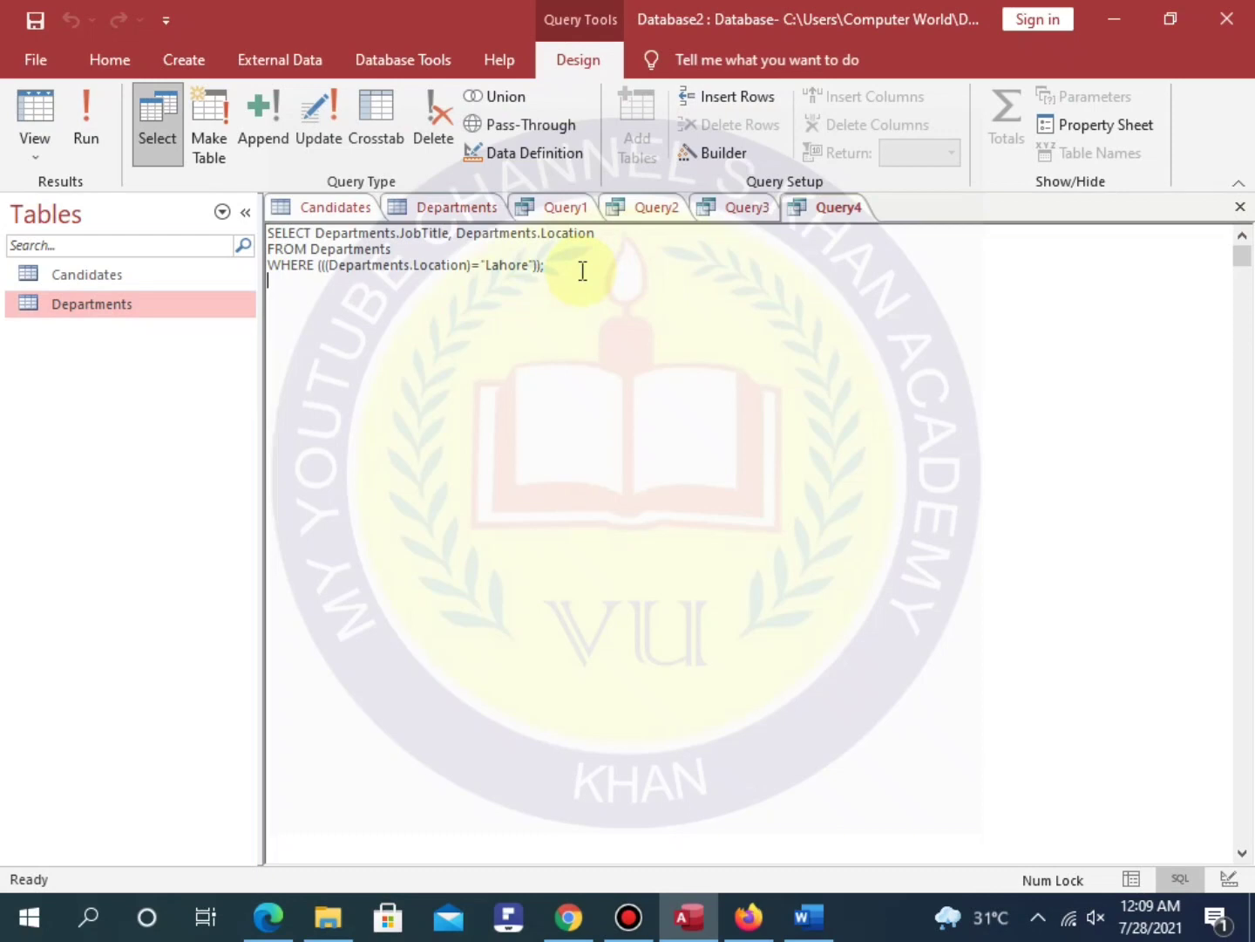
{"action": "left_click_drag", "start_coordinate": [581, 271], "coordinate": [269, 232]}
{"action": "right_click", "coordinate": [327, 252]}
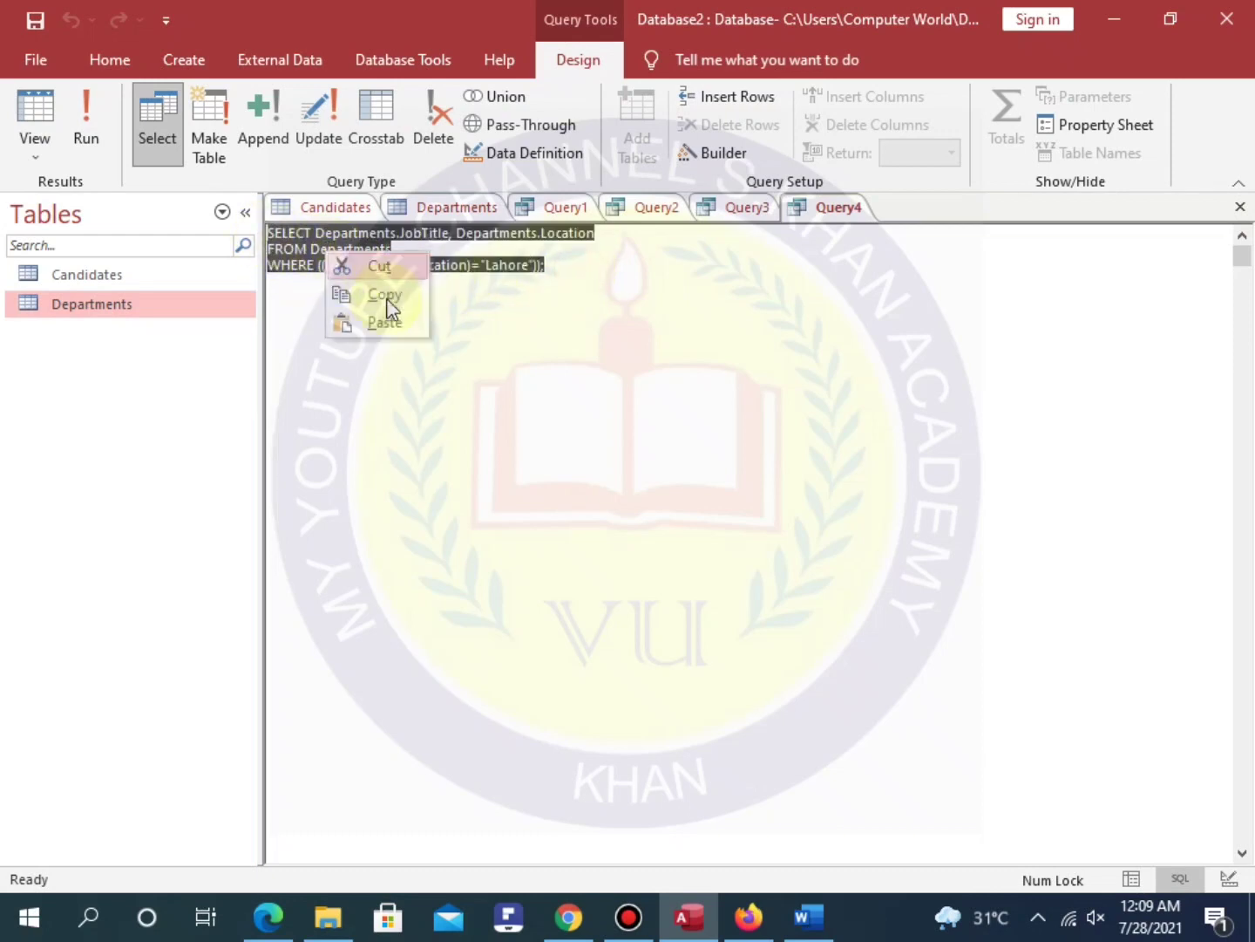
{"action": "left_click", "coordinate": [396, 294]}
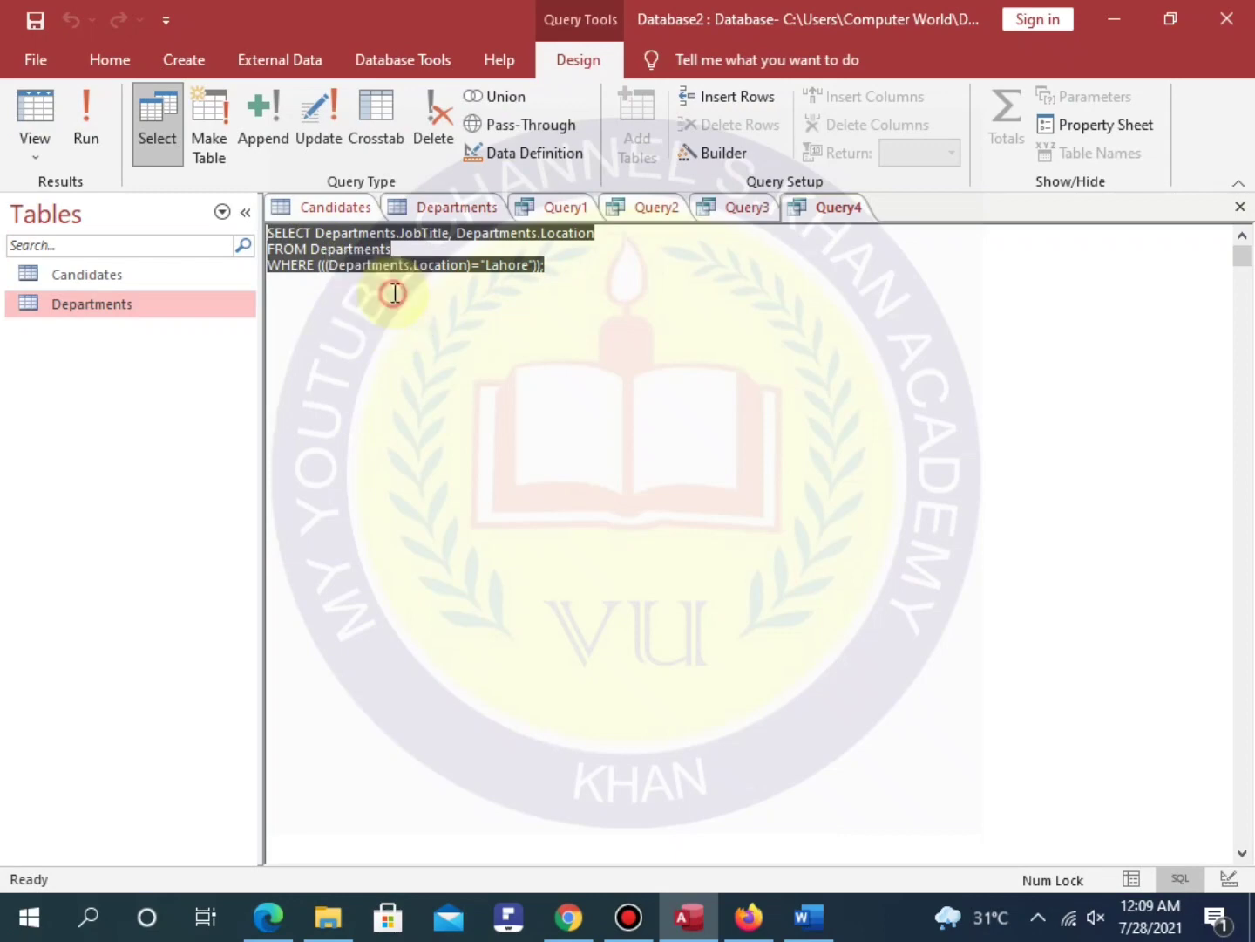
Switch to the Word document and paste the copied SQL statement on a new line below question 4's SOLUTION heading.
{"action": "left_click", "coordinate": [806, 916]}
{"action": "scroll", "coordinate": [222, 621], "scroll_direction": "down", "scroll_amount": 8}
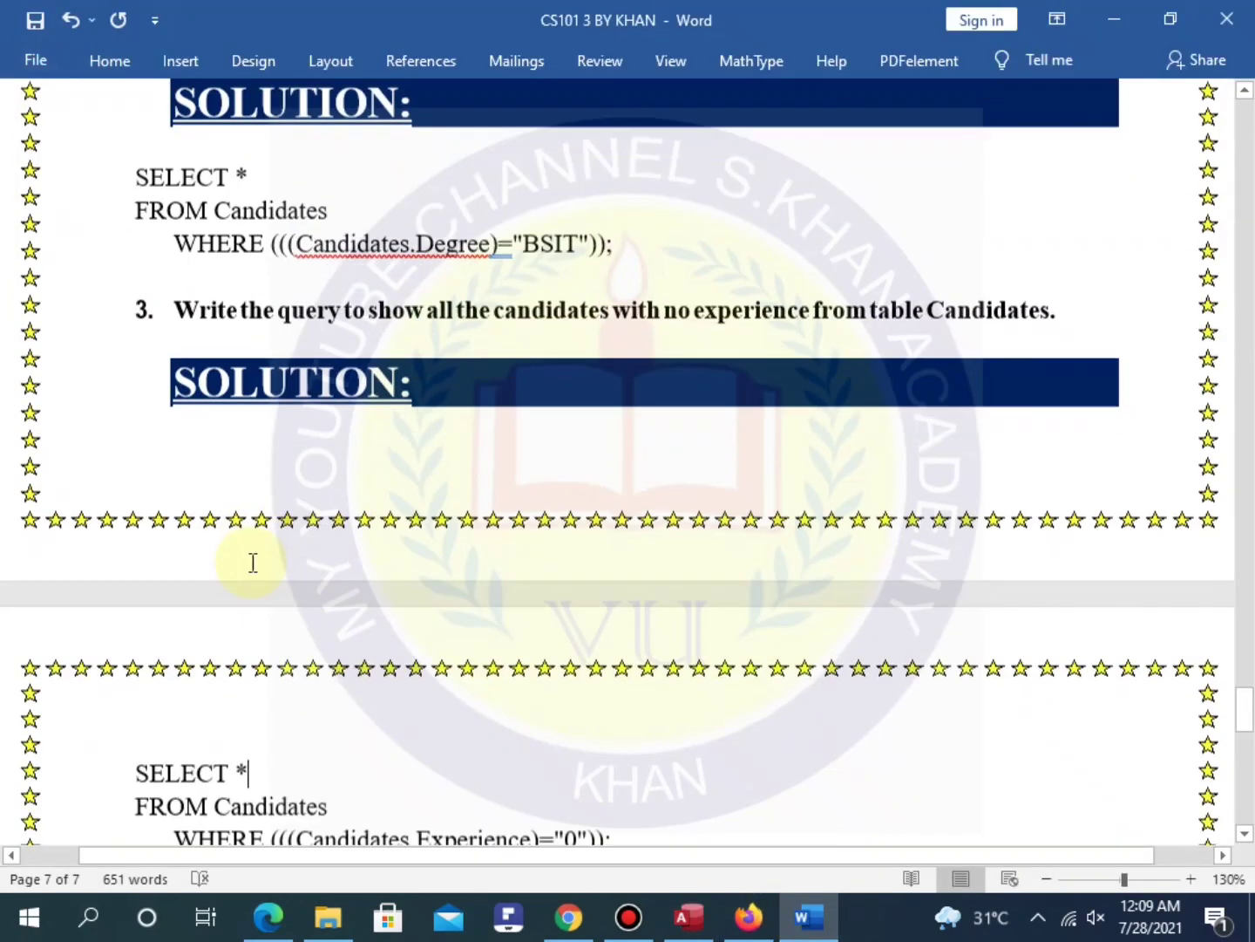
{"action": "left_click", "coordinate": [224, 415]}
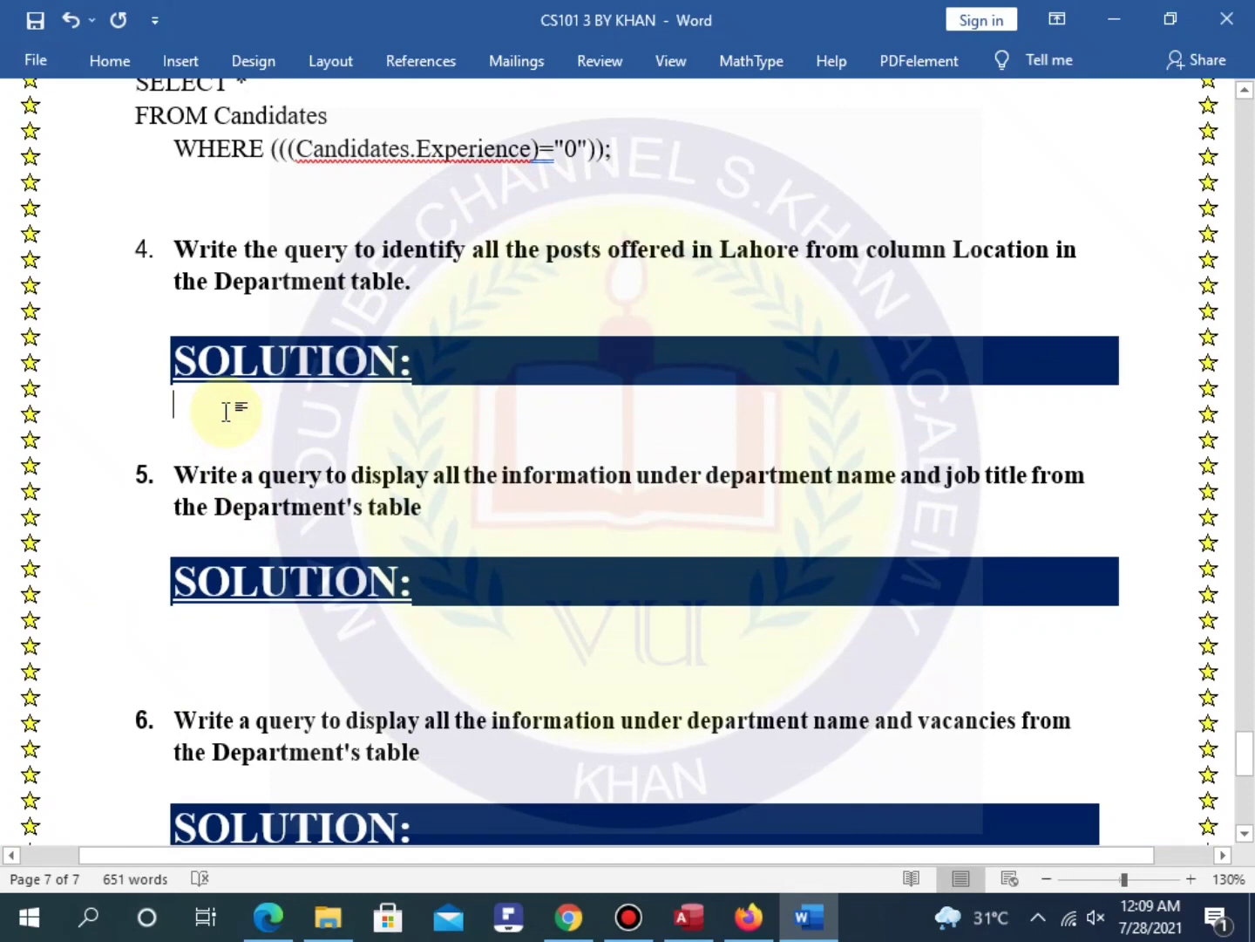
{"action": "key", "text": "Return"}
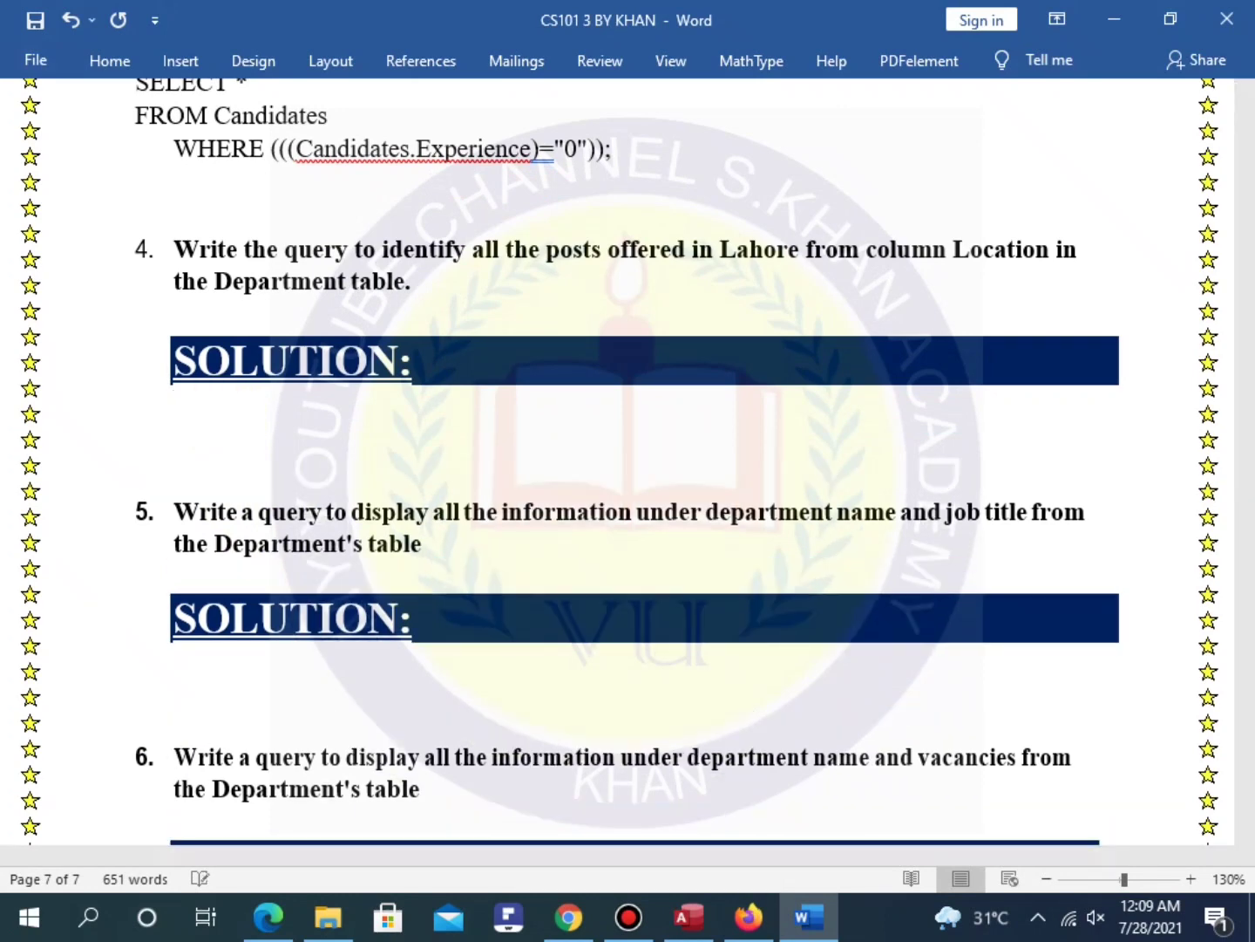
{"action": "key", "text": "ctrl+v"}
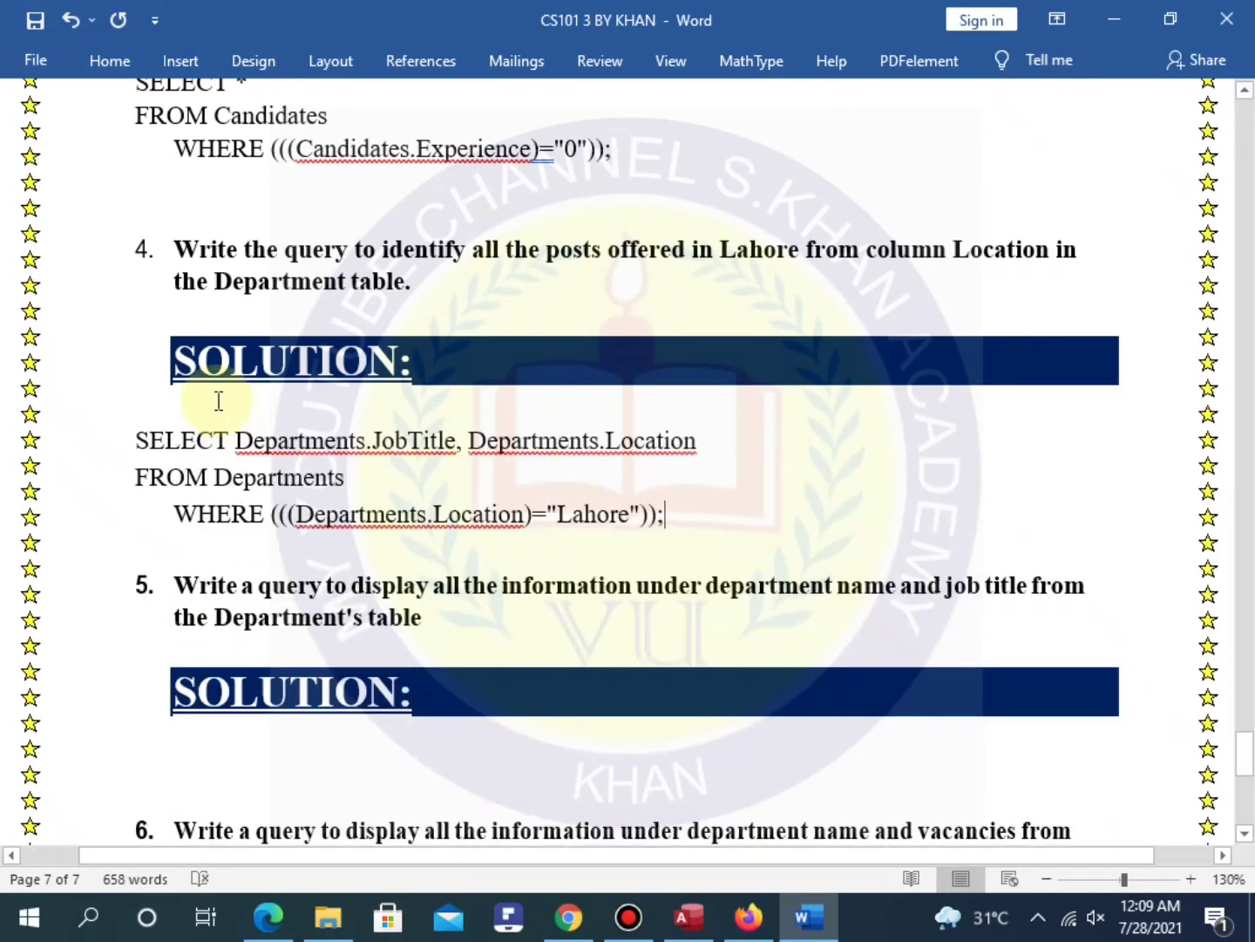
Switch back to Access and create a design query on the Departments table with DeptName as its first field, for question 5.
{"action": "scroll", "coordinate": [645, 536], "scroll_direction": "down", "scroll_amount": 3}
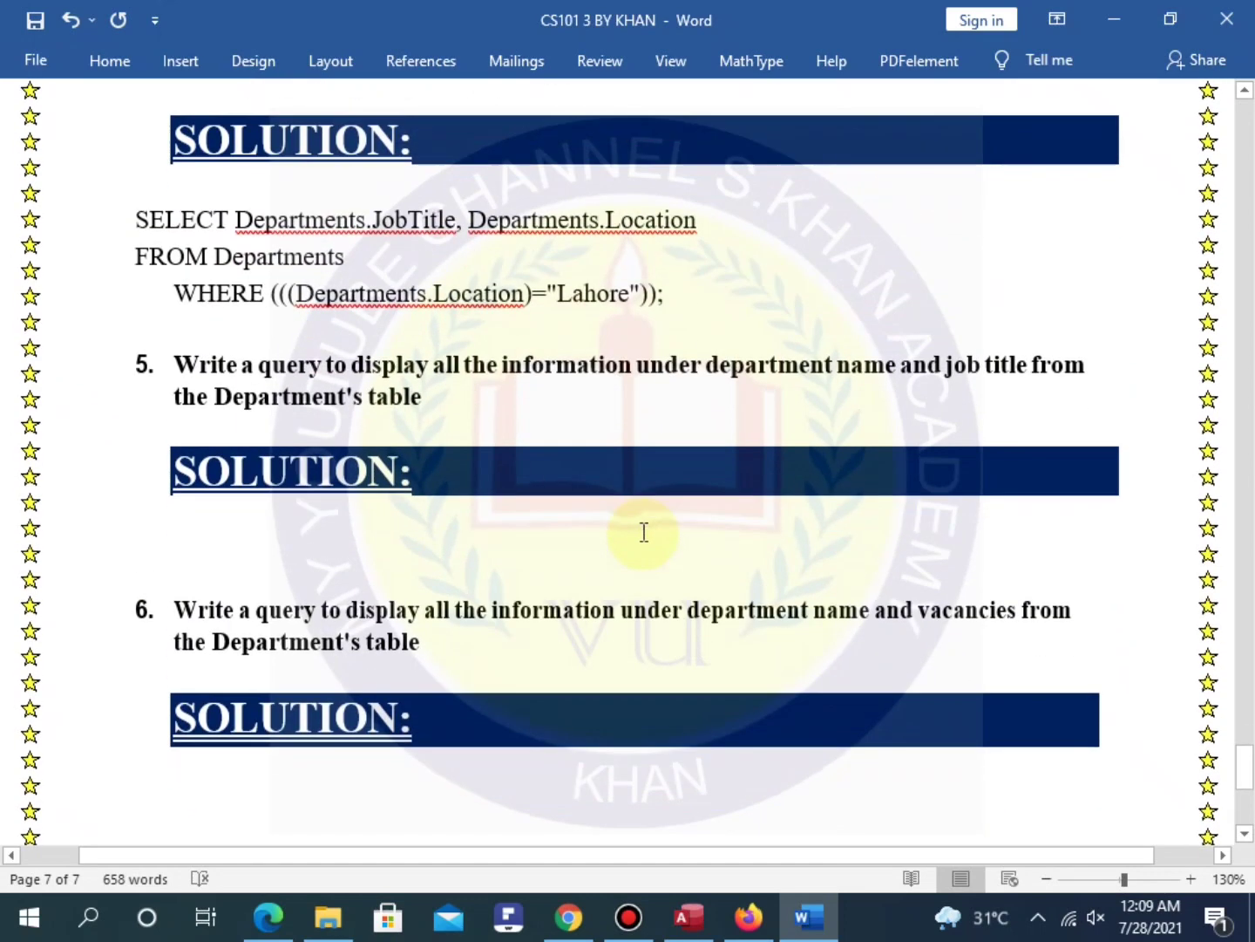
{"action": "left_click", "coordinate": [293, 552]}
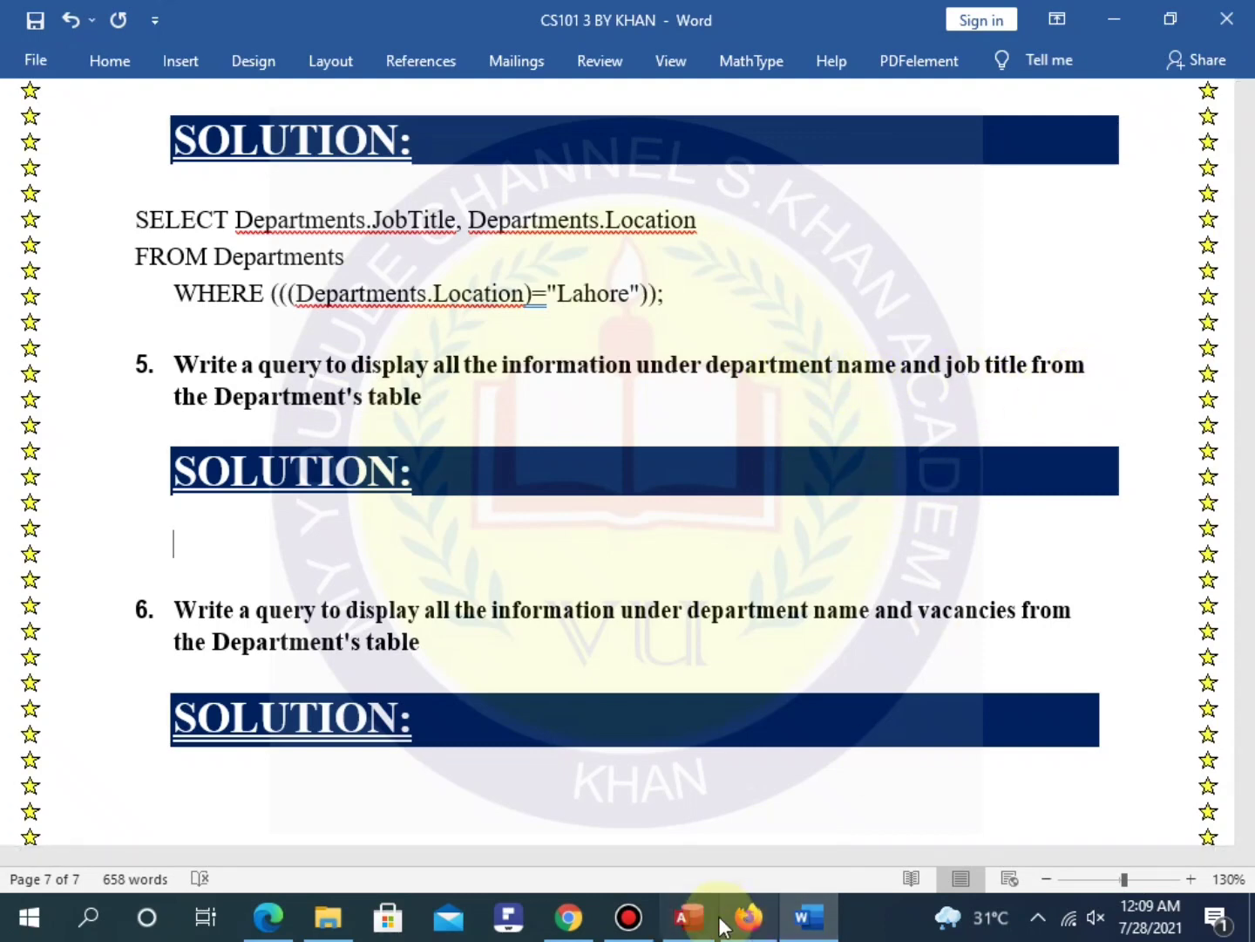
{"action": "left_click", "coordinate": [690, 915]}
{"action": "left_click", "coordinate": [183, 62]}
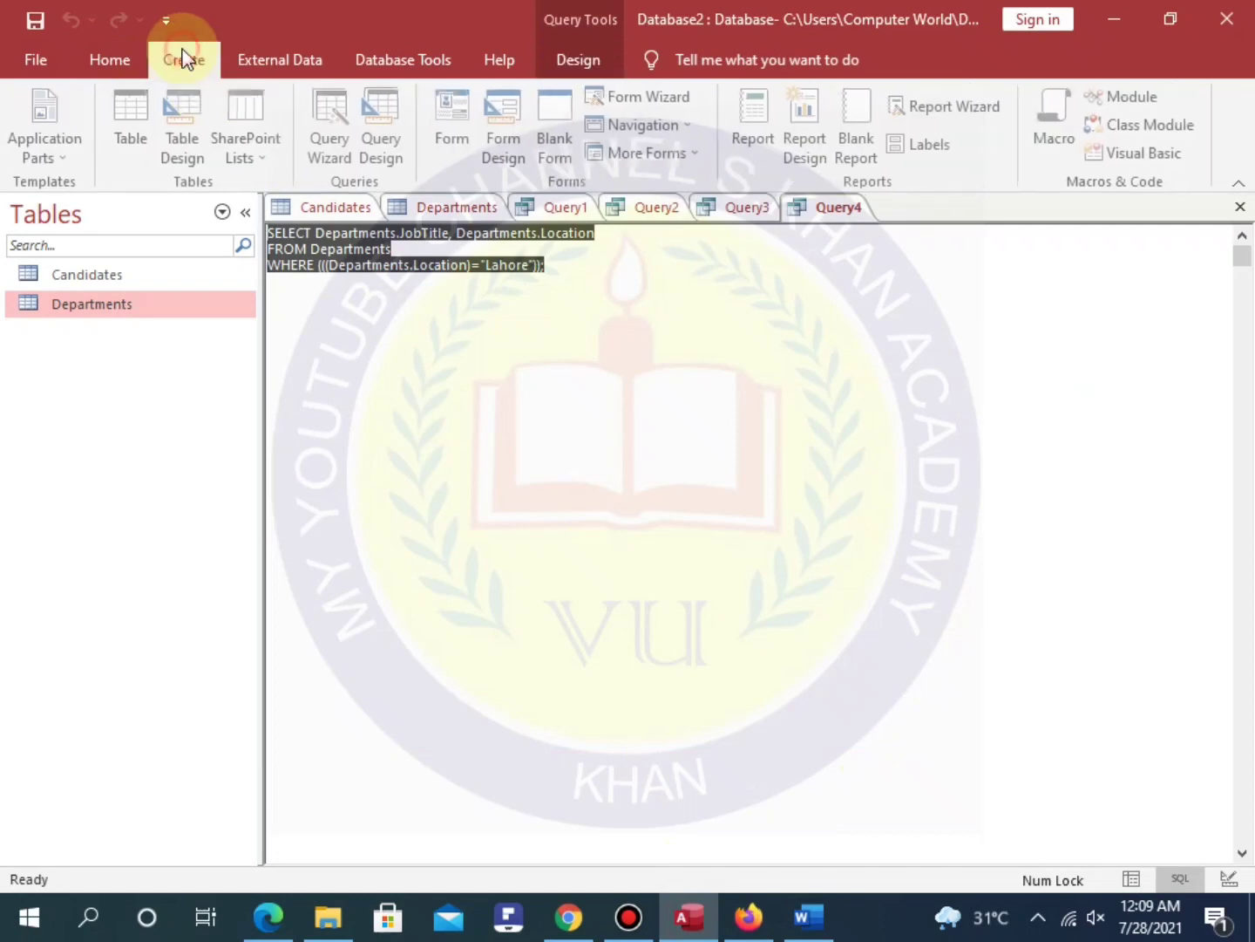
{"action": "left_click", "coordinate": [392, 102]}
{"action": "left_click", "coordinate": [488, 368]}
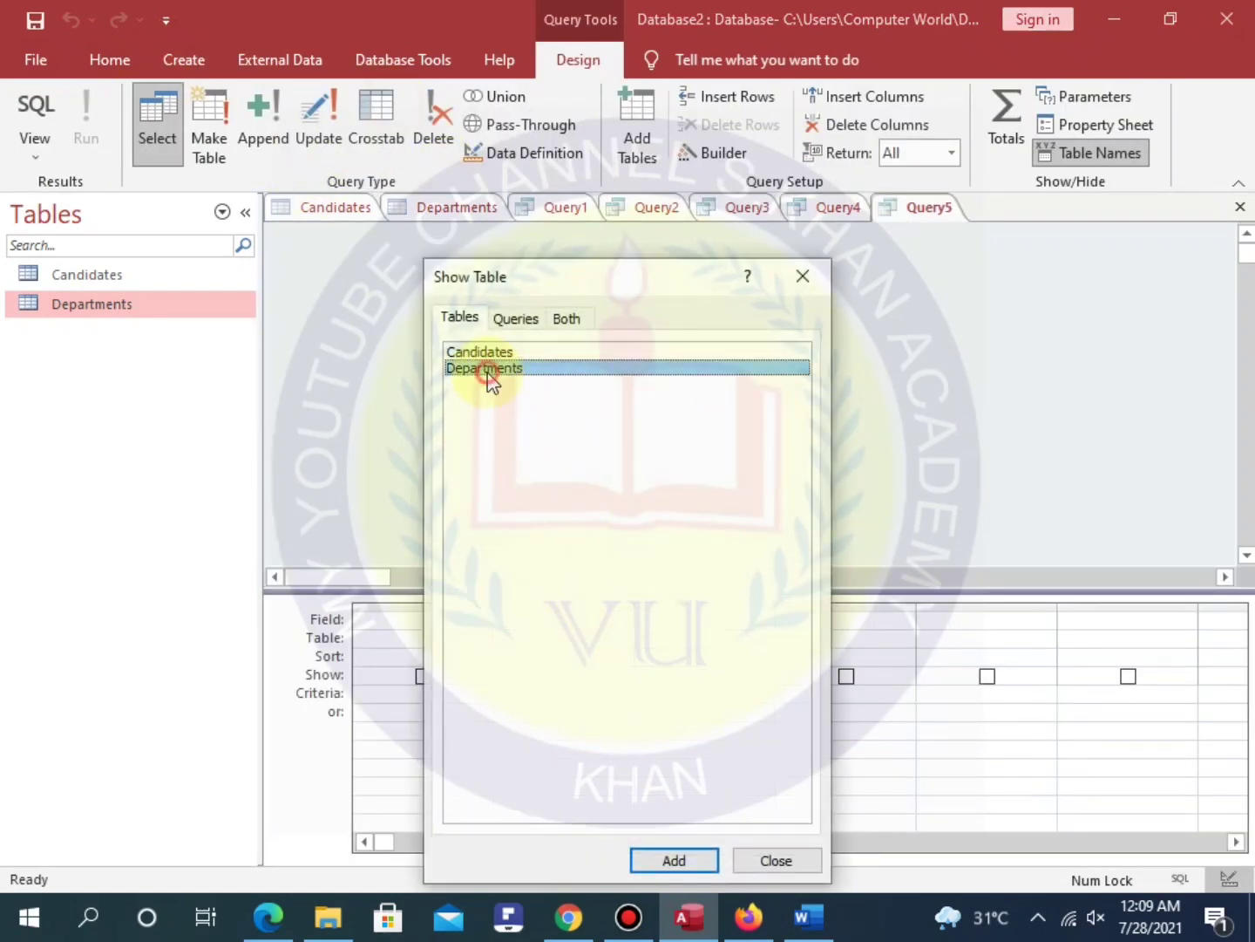
{"action": "left_click", "coordinate": [674, 860]}
{"action": "left_click", "coordinate": [764, 861]}
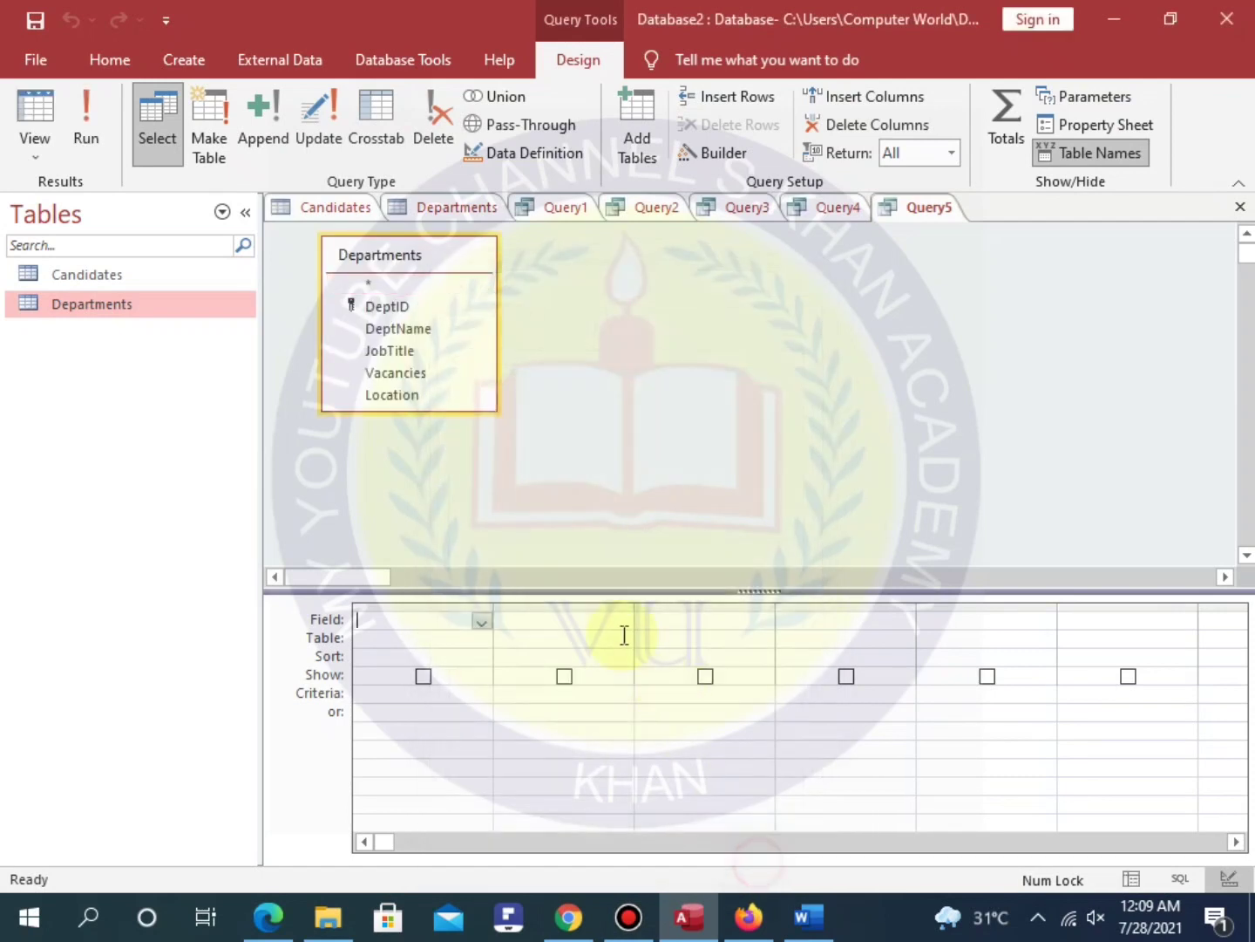
{"action": "left_click", "coordinate": [483, 623]}
{"action": "left_click", "coordinate": [449, 671]}
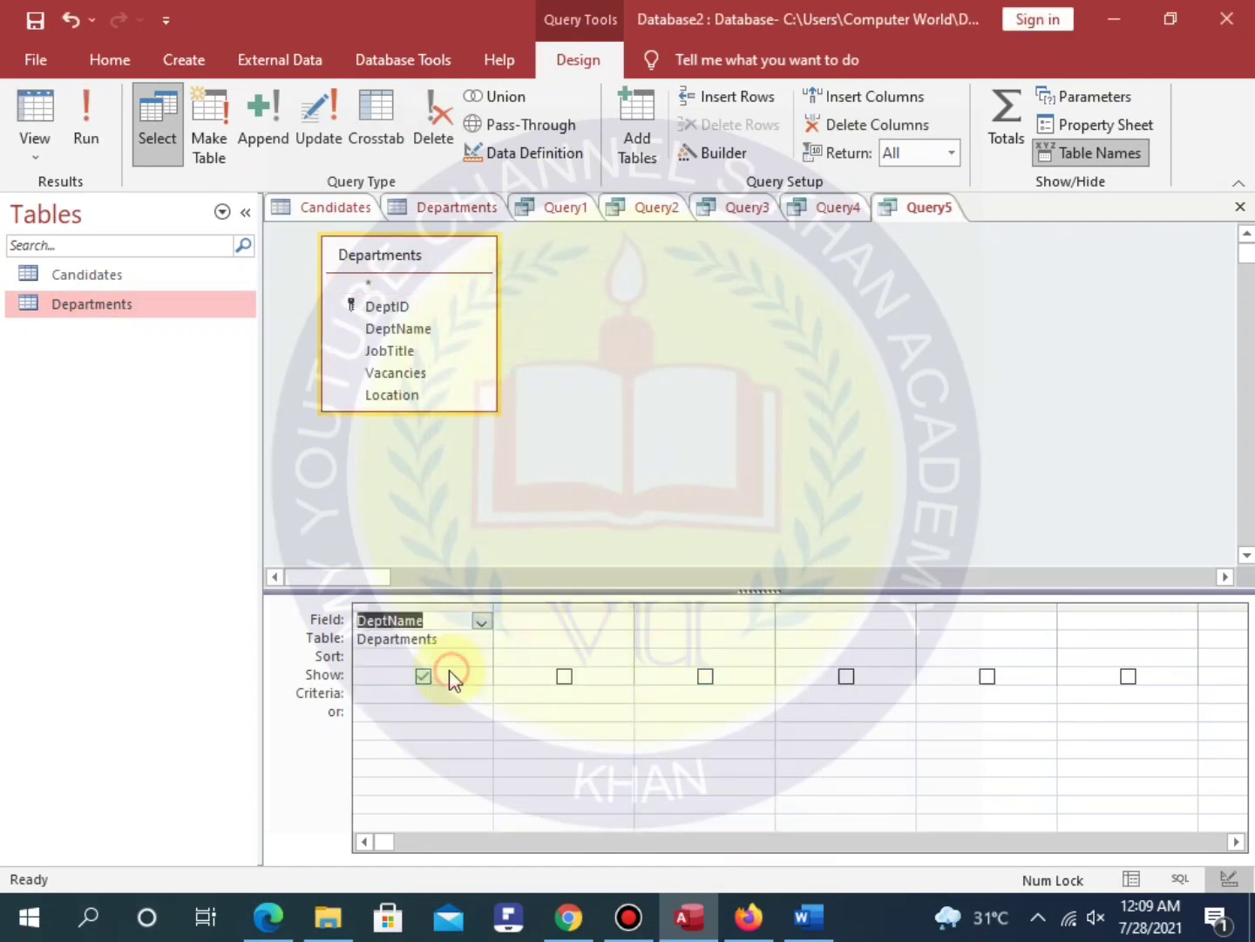
Add JobTitle as the query's second field after checking question 5 in Word, and show the results as a datasheet.
{"action": "left_click", "coordinate": [597, 619]}
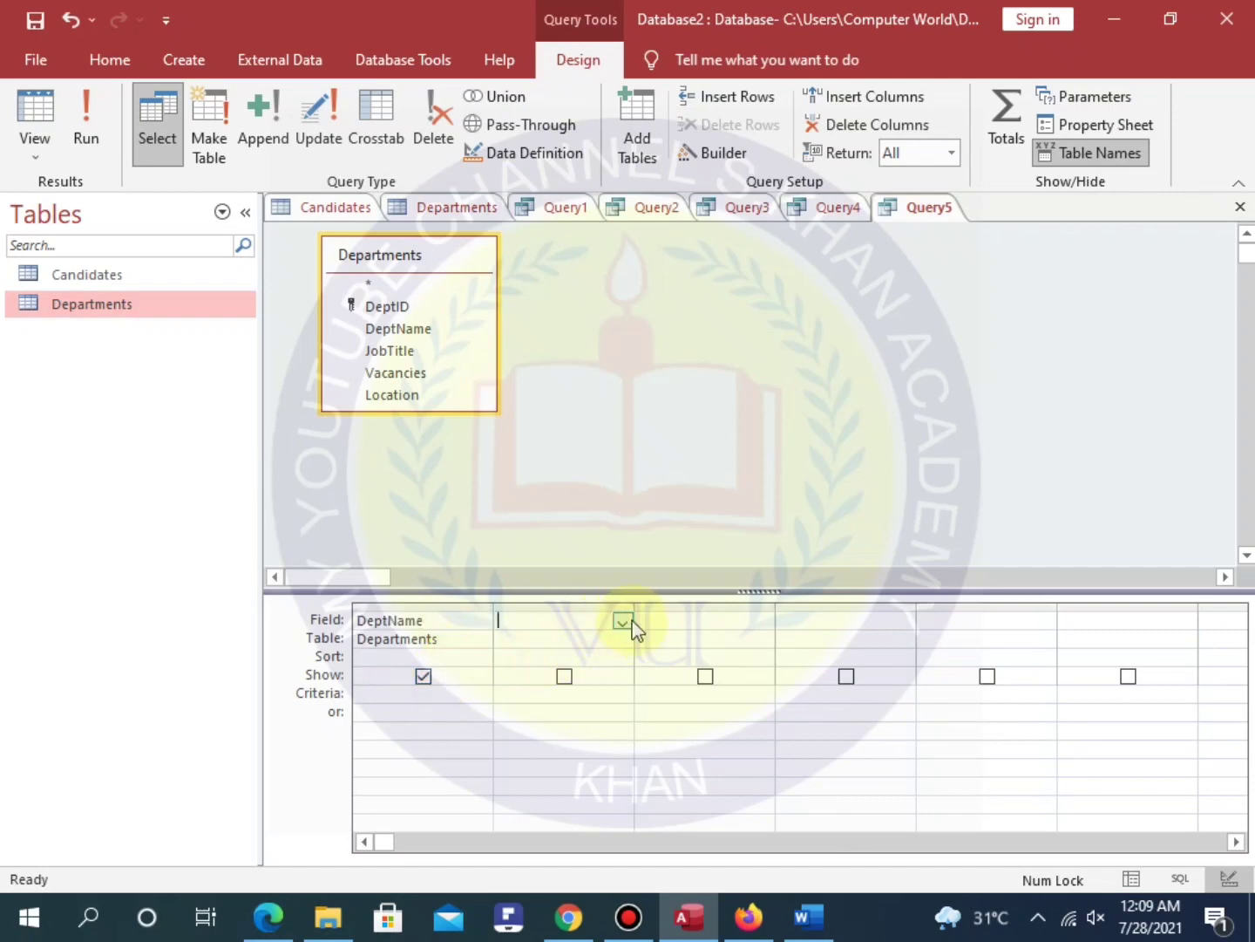
{"action": "left_click", "coordinate": [624, 620]}
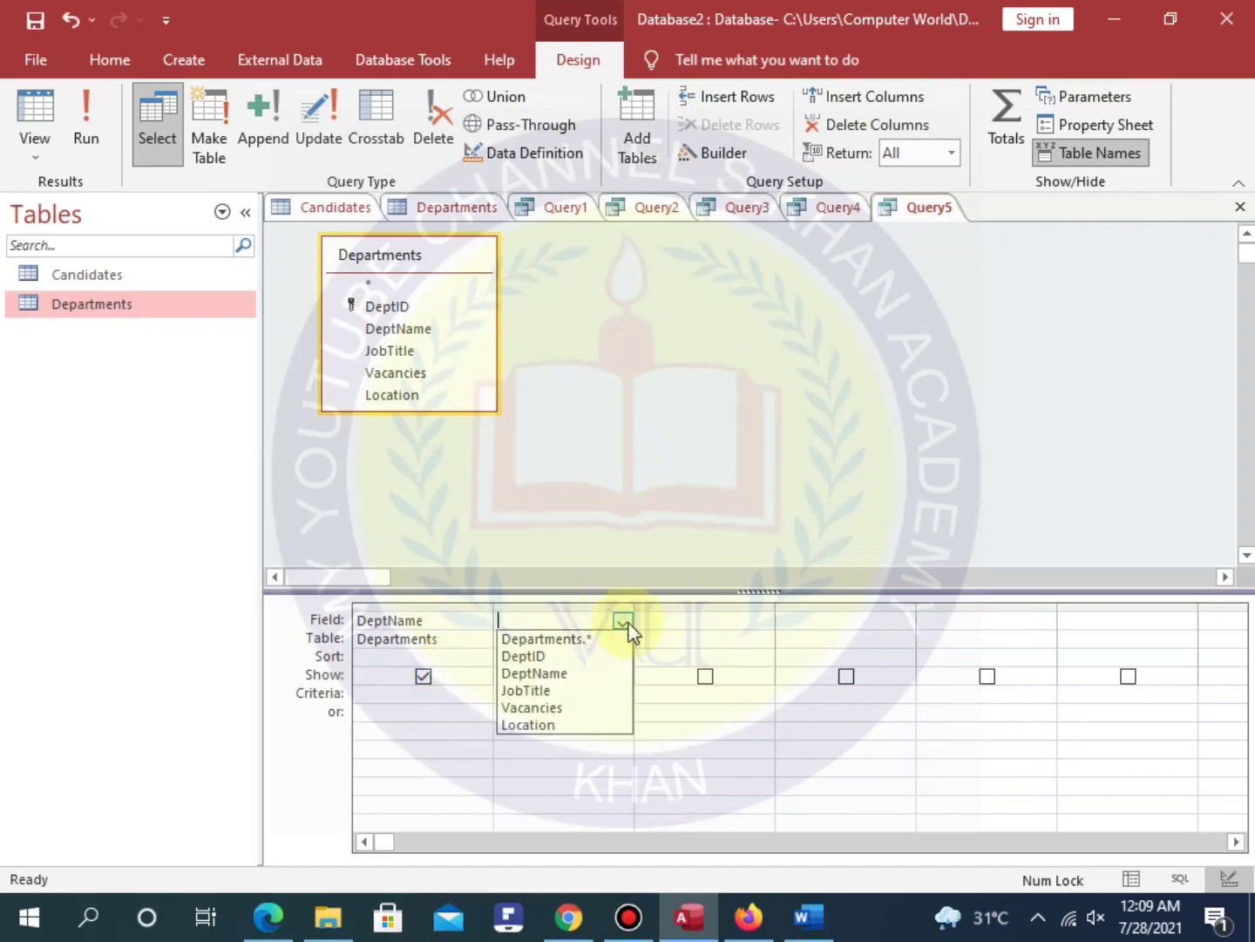
{"action": "left_click", "coordinate": [819, 914]}
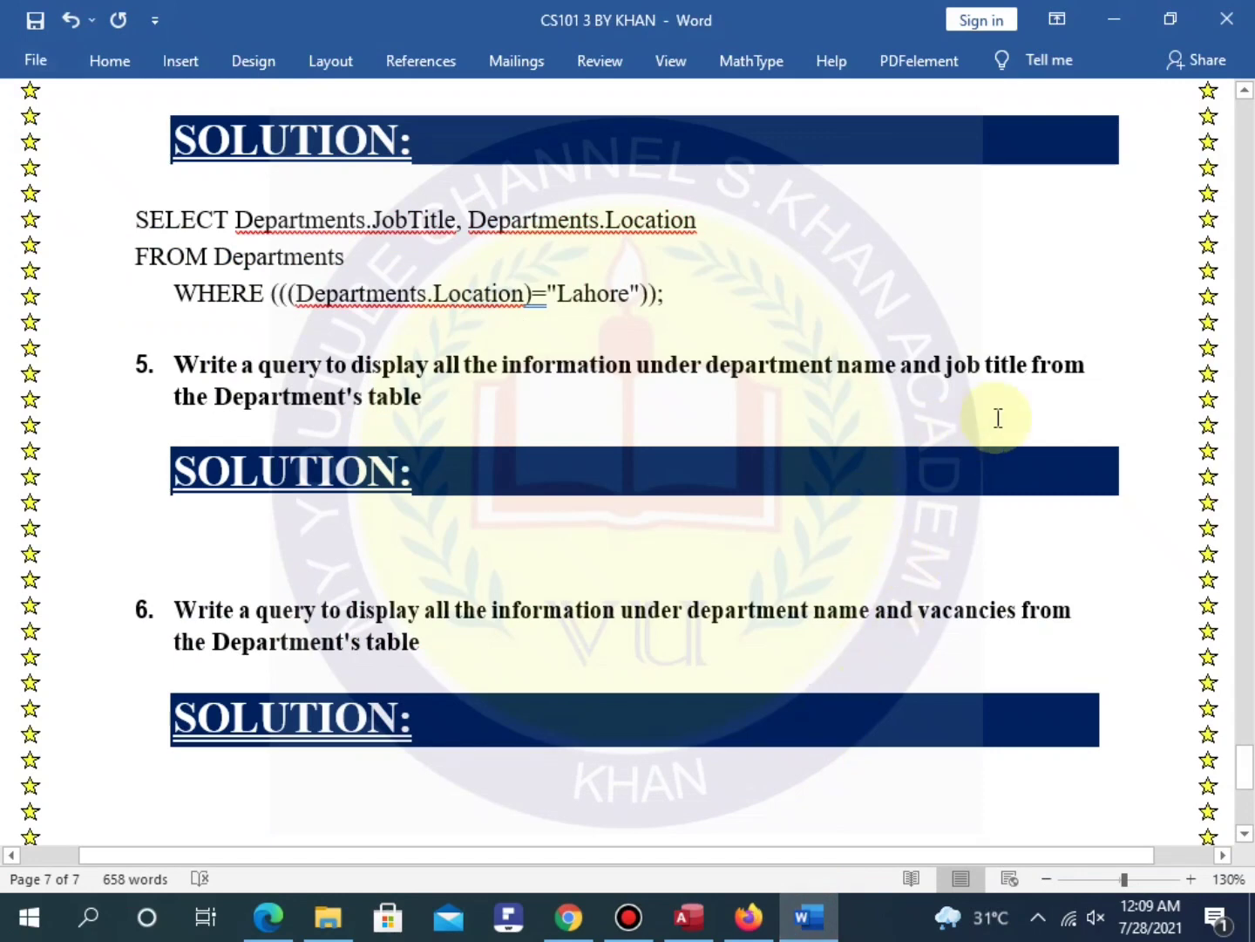
{"action": "left_click", "coordinate": [689, 917]}
{"action": "left_click", "coordinate": [628, 622]}
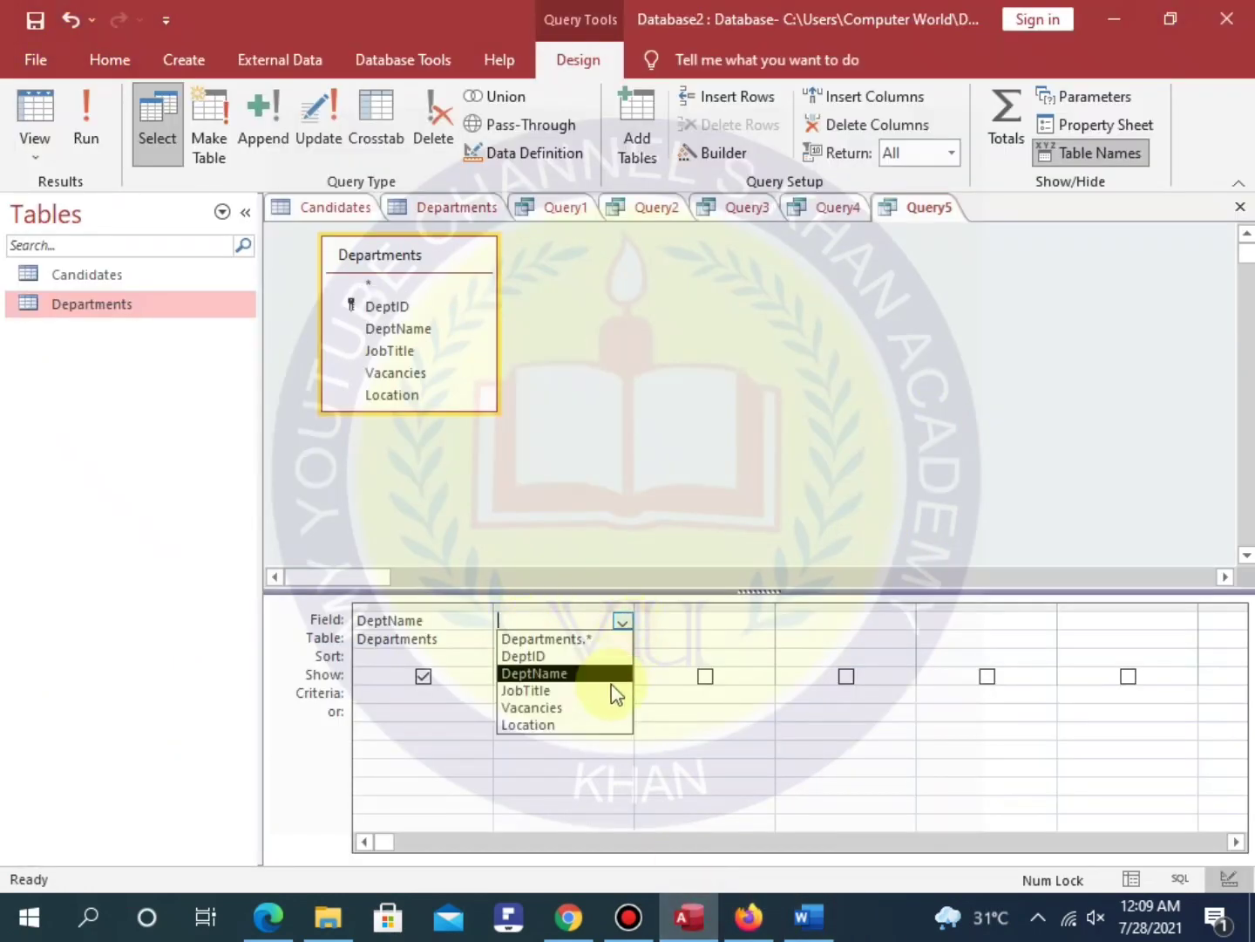
{"action": "left_click", "coordinate": [588, 688]}
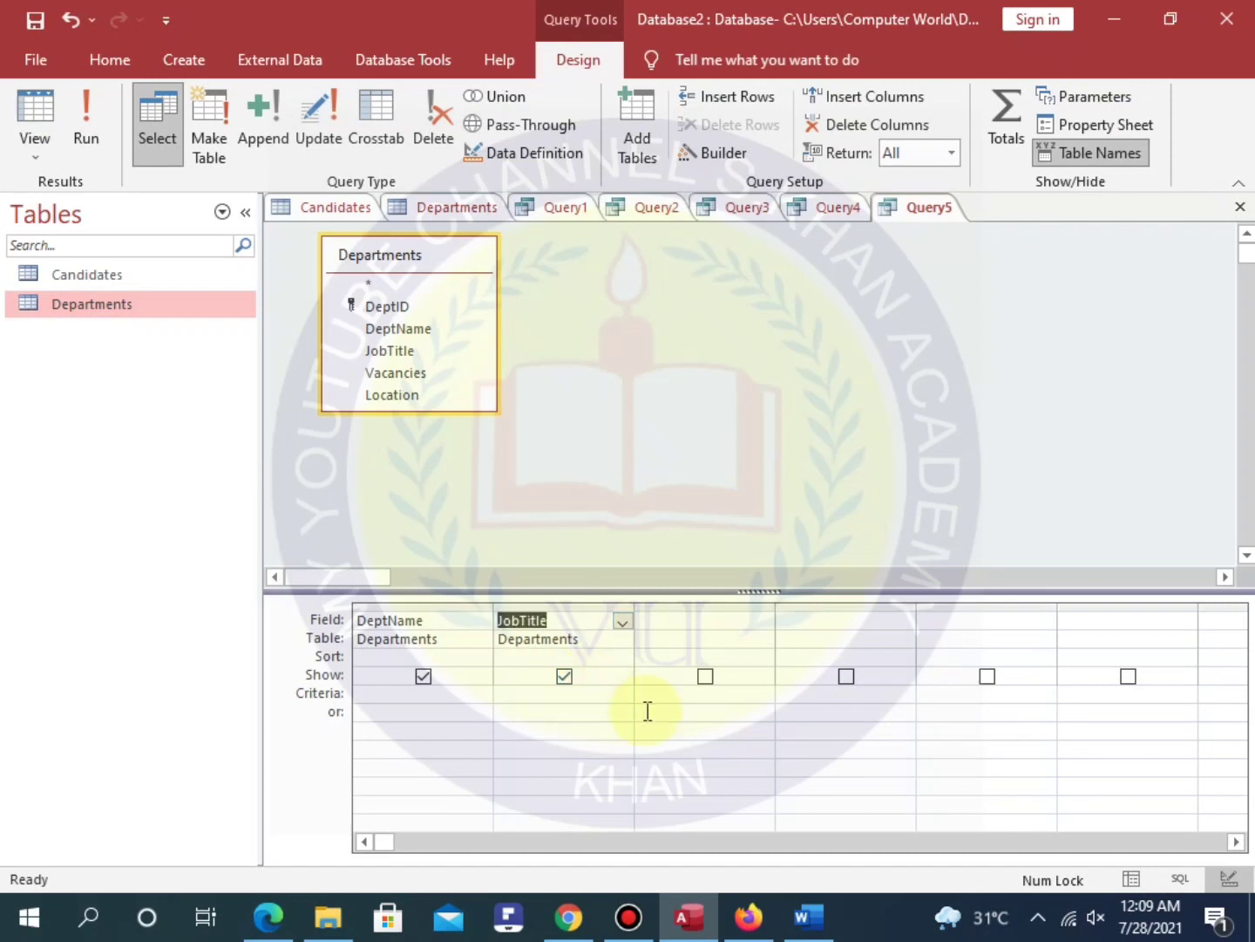
{"action": "right_click", "coordinate": [936, 215]}
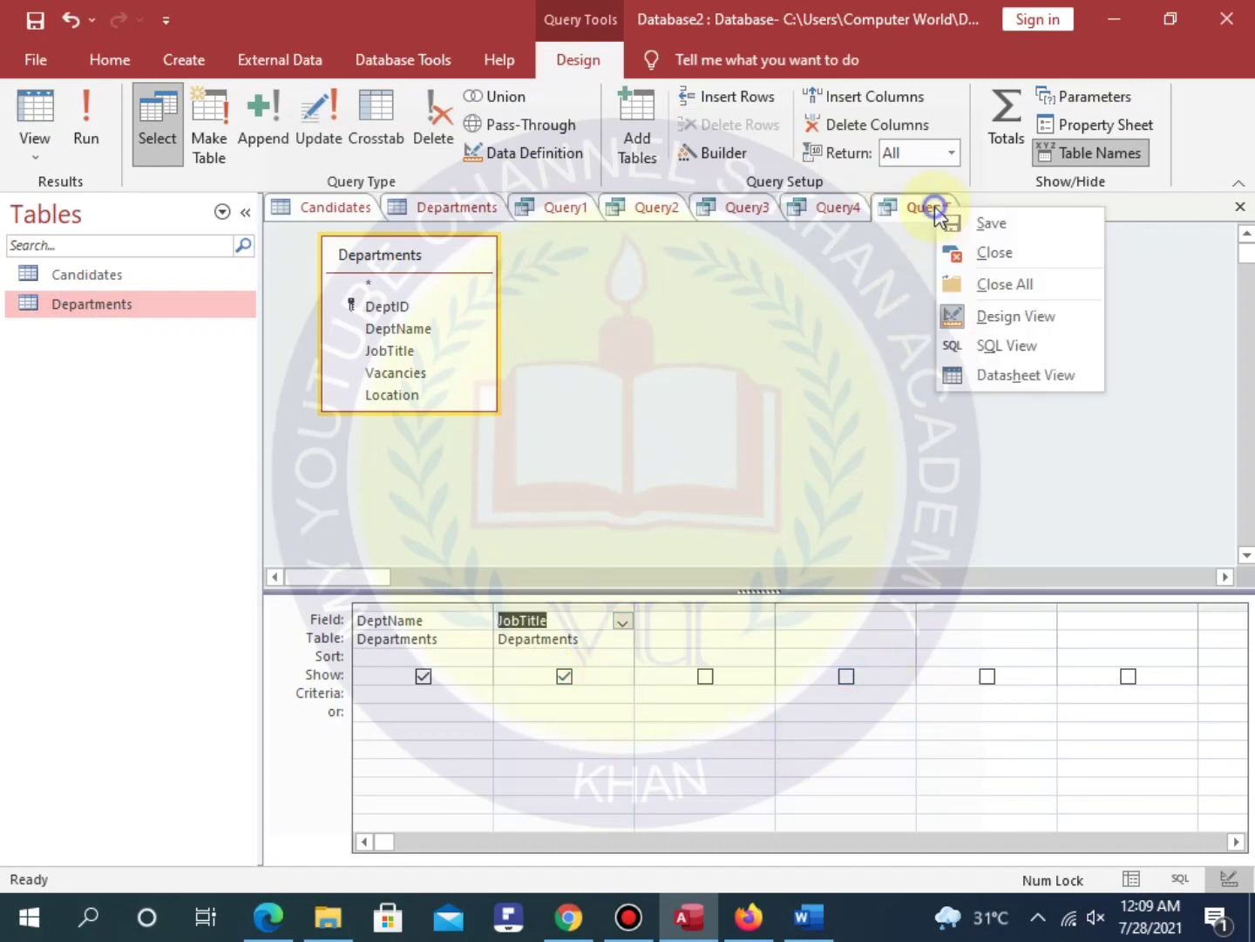
{"action": "left_click", "coordinate": [1025, 377]}
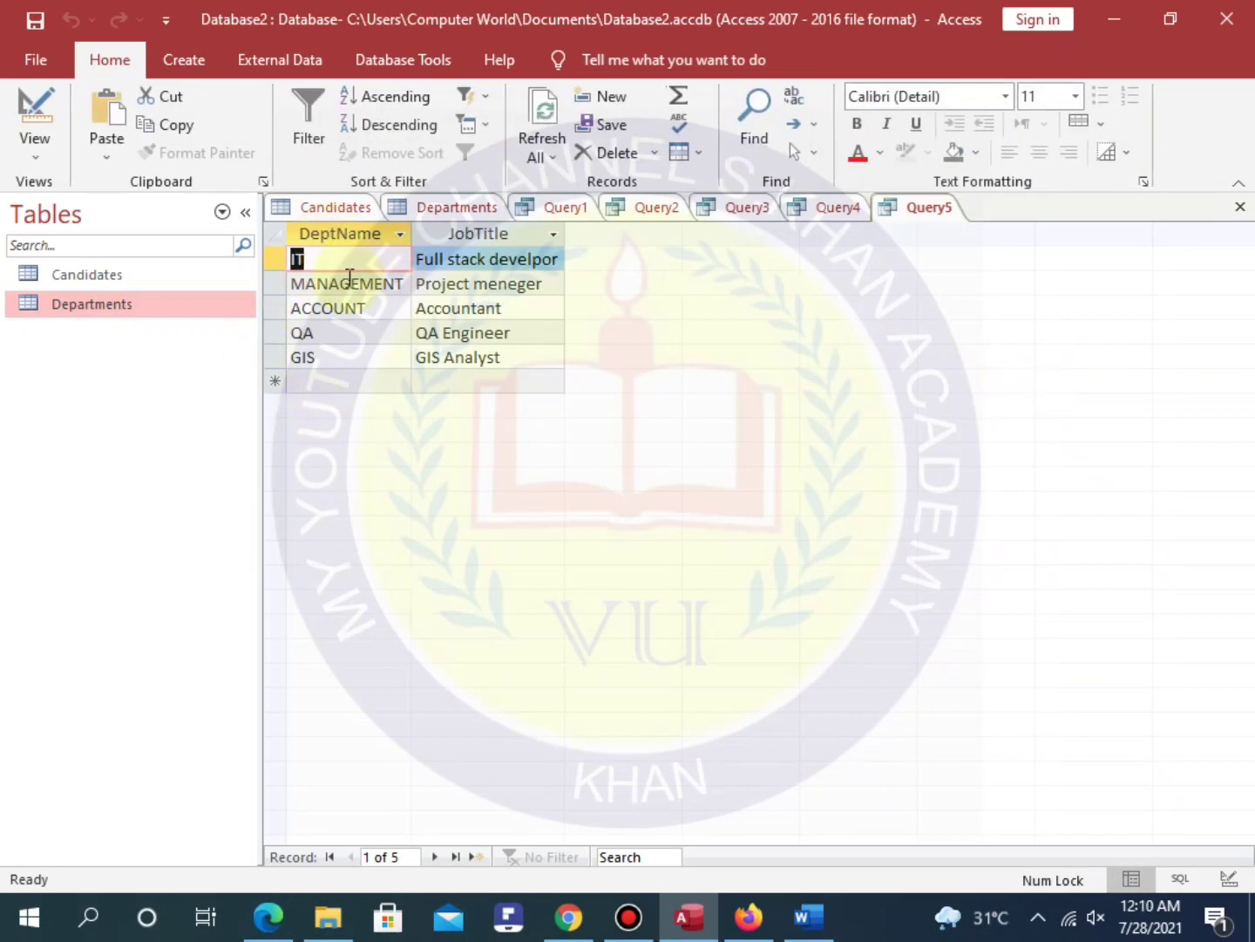
Show the SQL statement of the DeptName and JobTitle query and copy it in full.
{"action": "right_click", "coordinate": [920, 213]}
{"action": "left_click", "coordinate": [972, 349]}
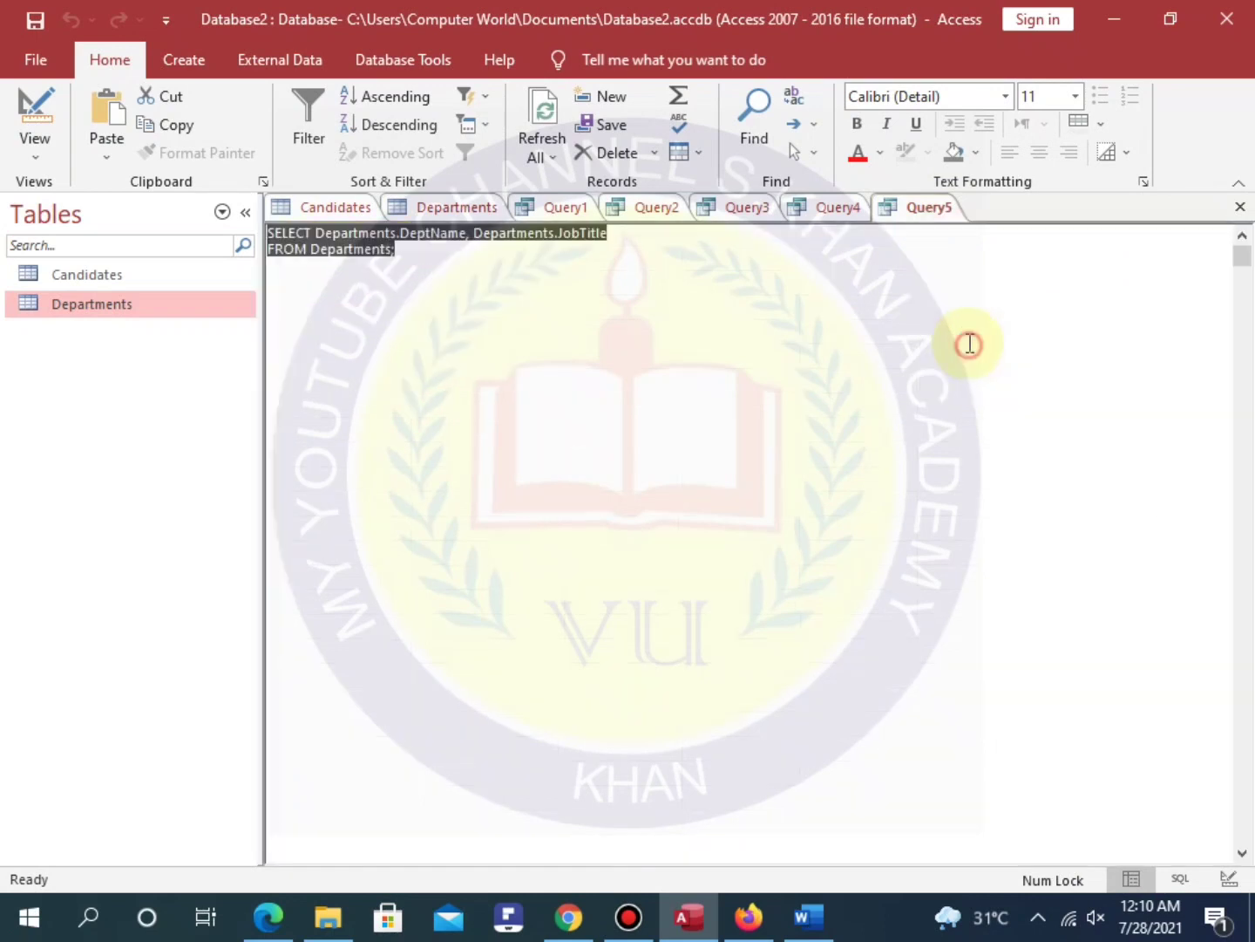
{"action": "left_click", "coordinate": [403, 373]}
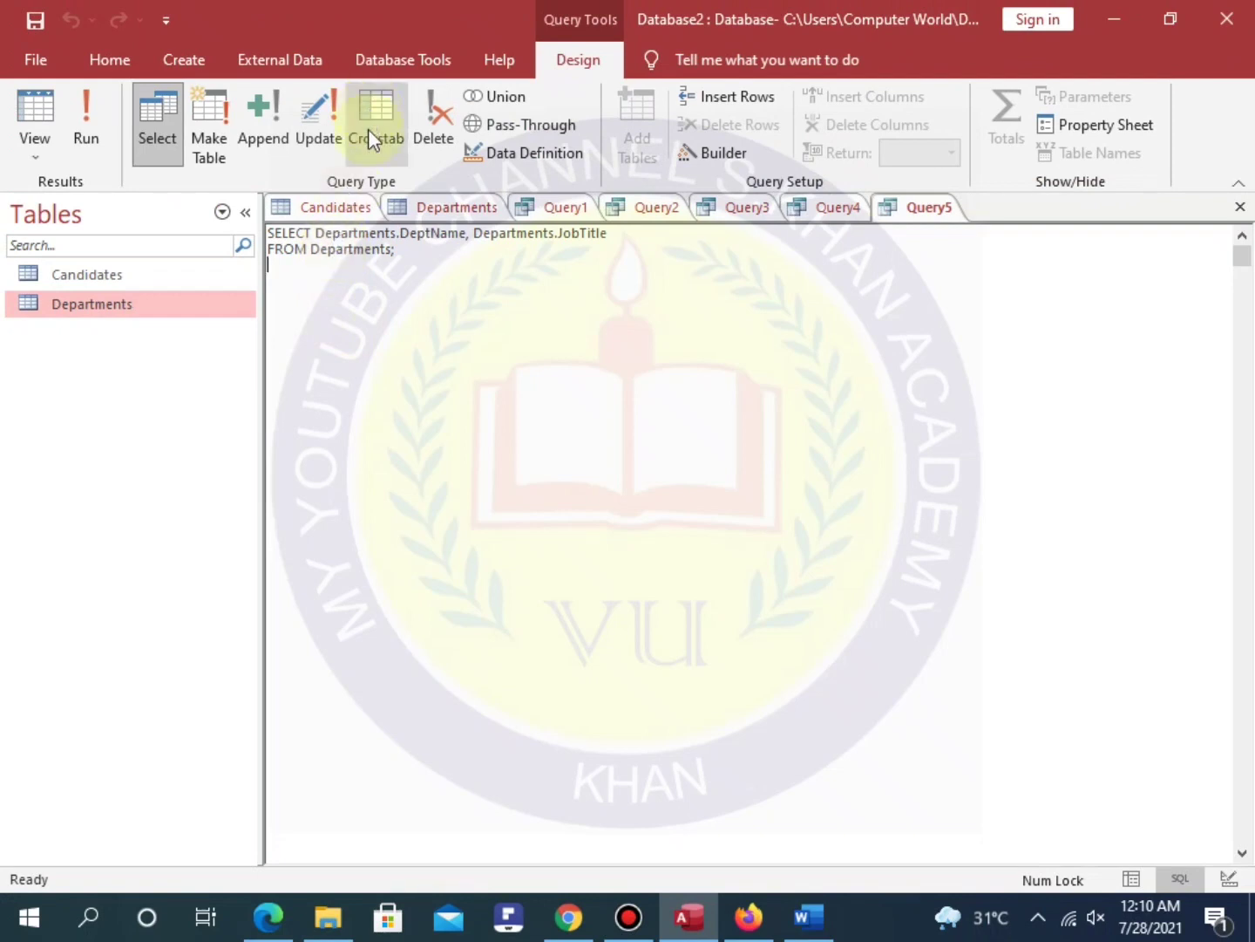
{"action": "left_click_drag", "start_coordinate": [399, 263], "coordinate": [262, 232]}
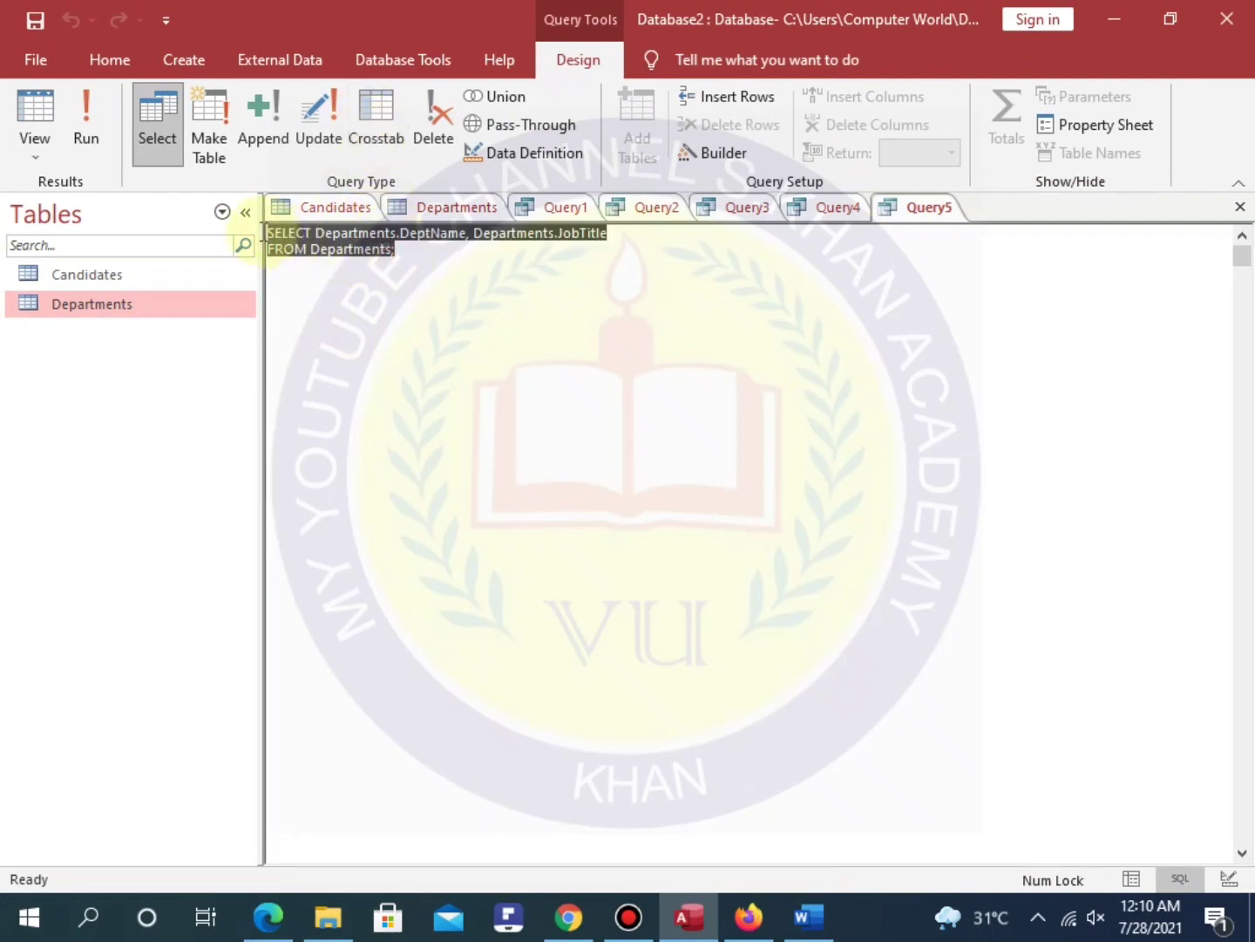
{"action": "right_click", "coordinate": [322, 244]}
{"action": "left_click", "coordinate": [354, 286]}
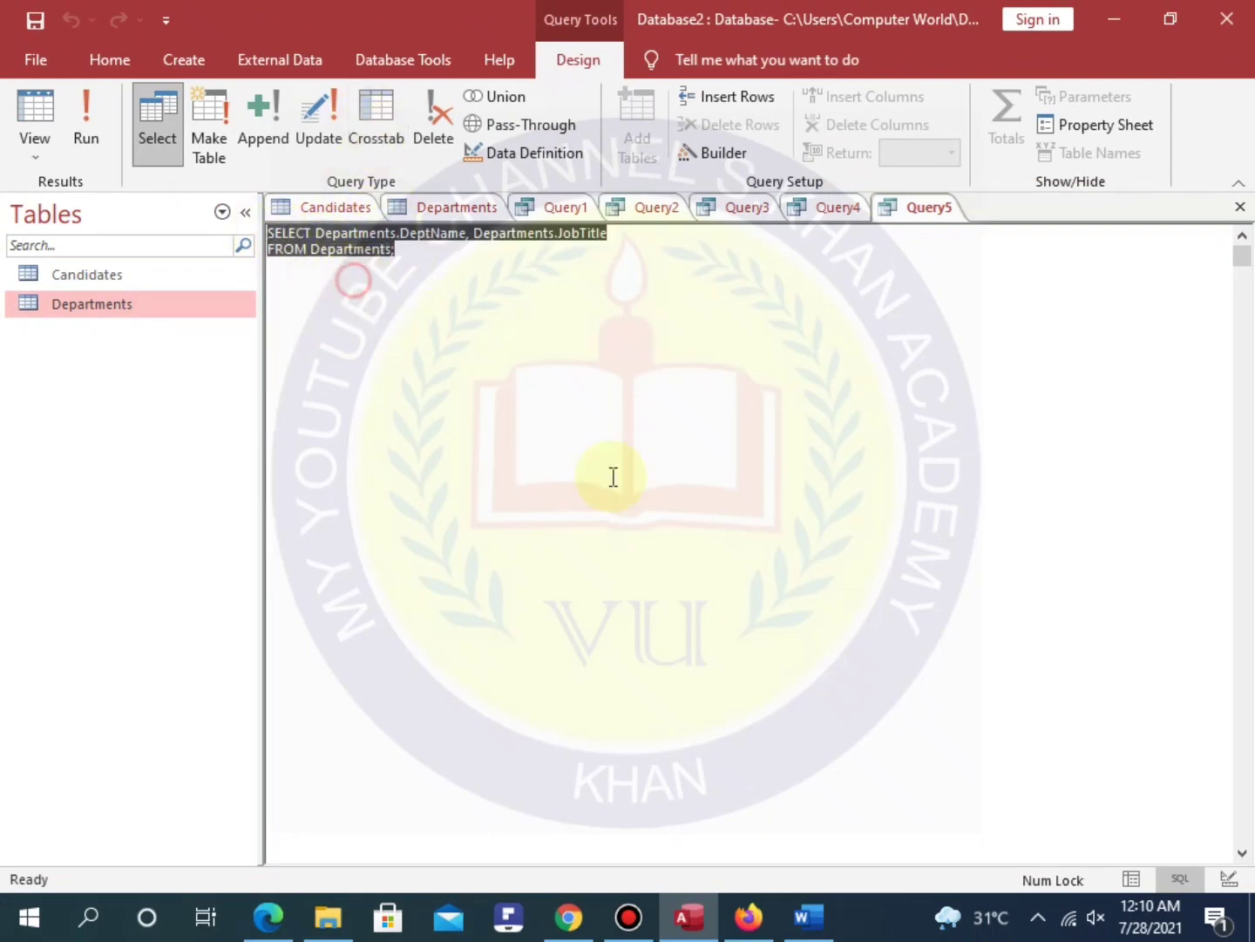
Switch to the Word document and paste the copied SQL statement below question 5's SOLUTION heading.
{"action": "left_click", "coordinate": [808, 920]}
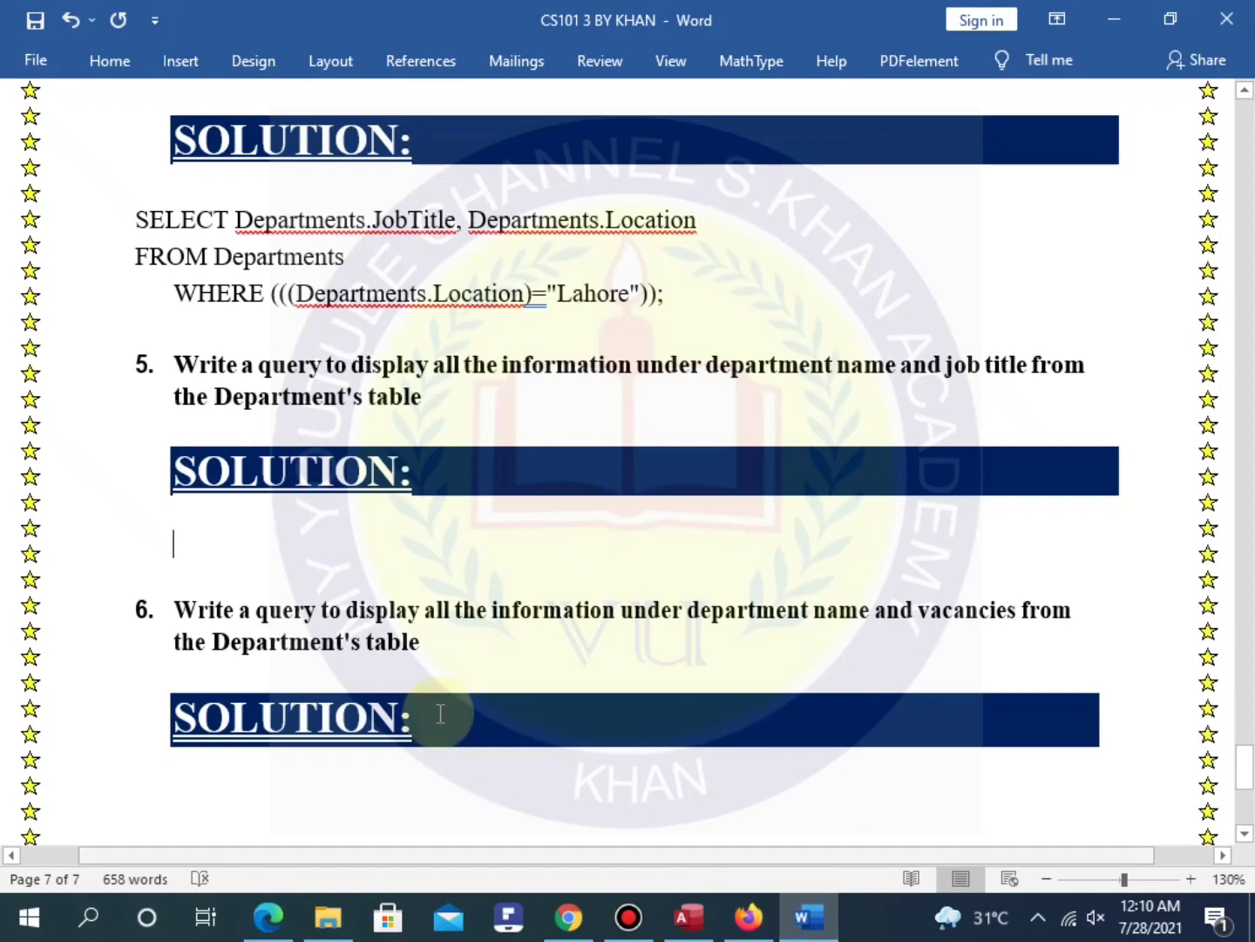
{"action": "left_click", "coordinate": [270, 554]}
{"action": "key", "text": "ctrl+v"}
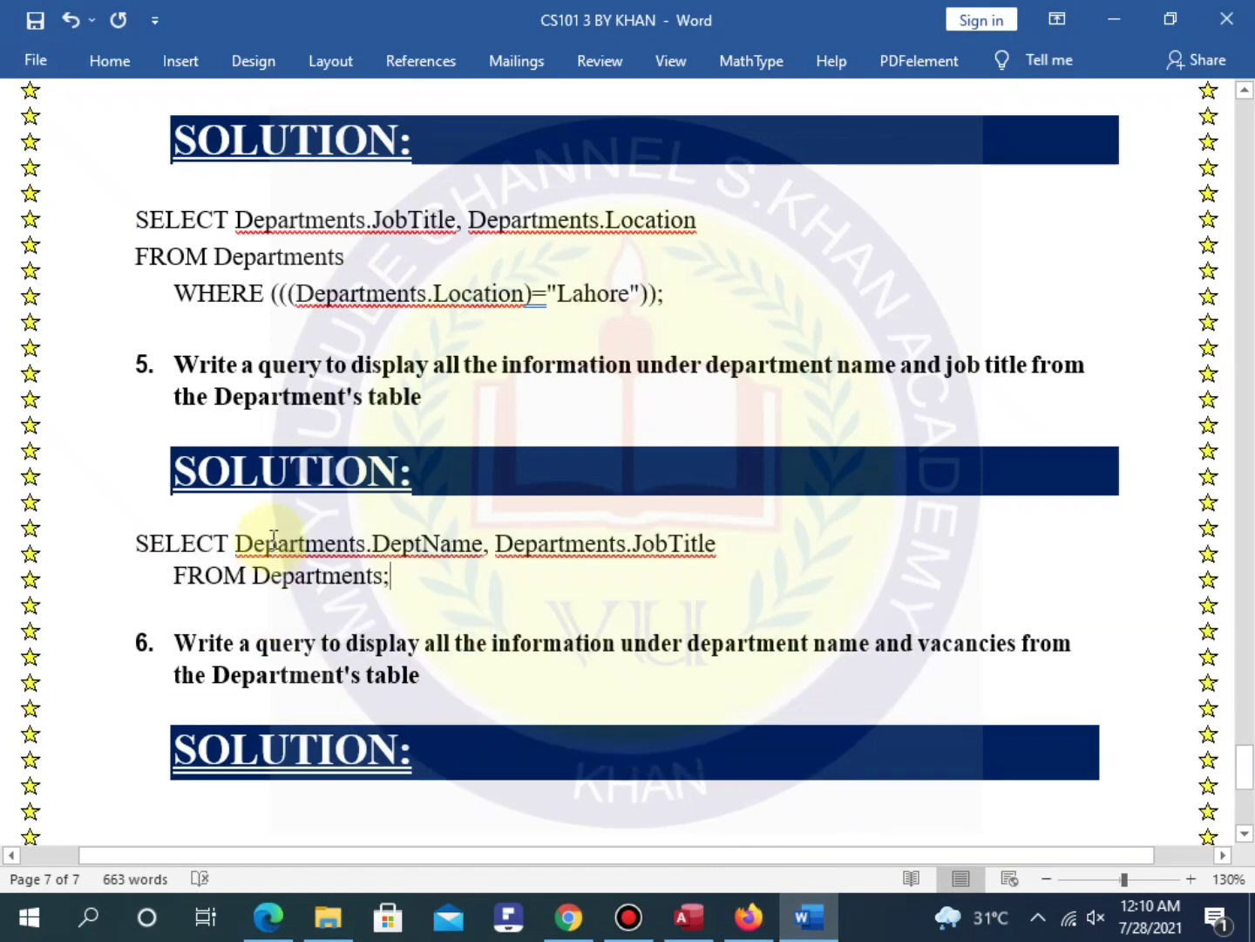
Read question 6, switch back to Access and create a design query on Departments with DeptName as its first field.
{"action": "scroll", "coordinate": [434, 628], "scroll_direction": "down", "scroll_amount": 3}
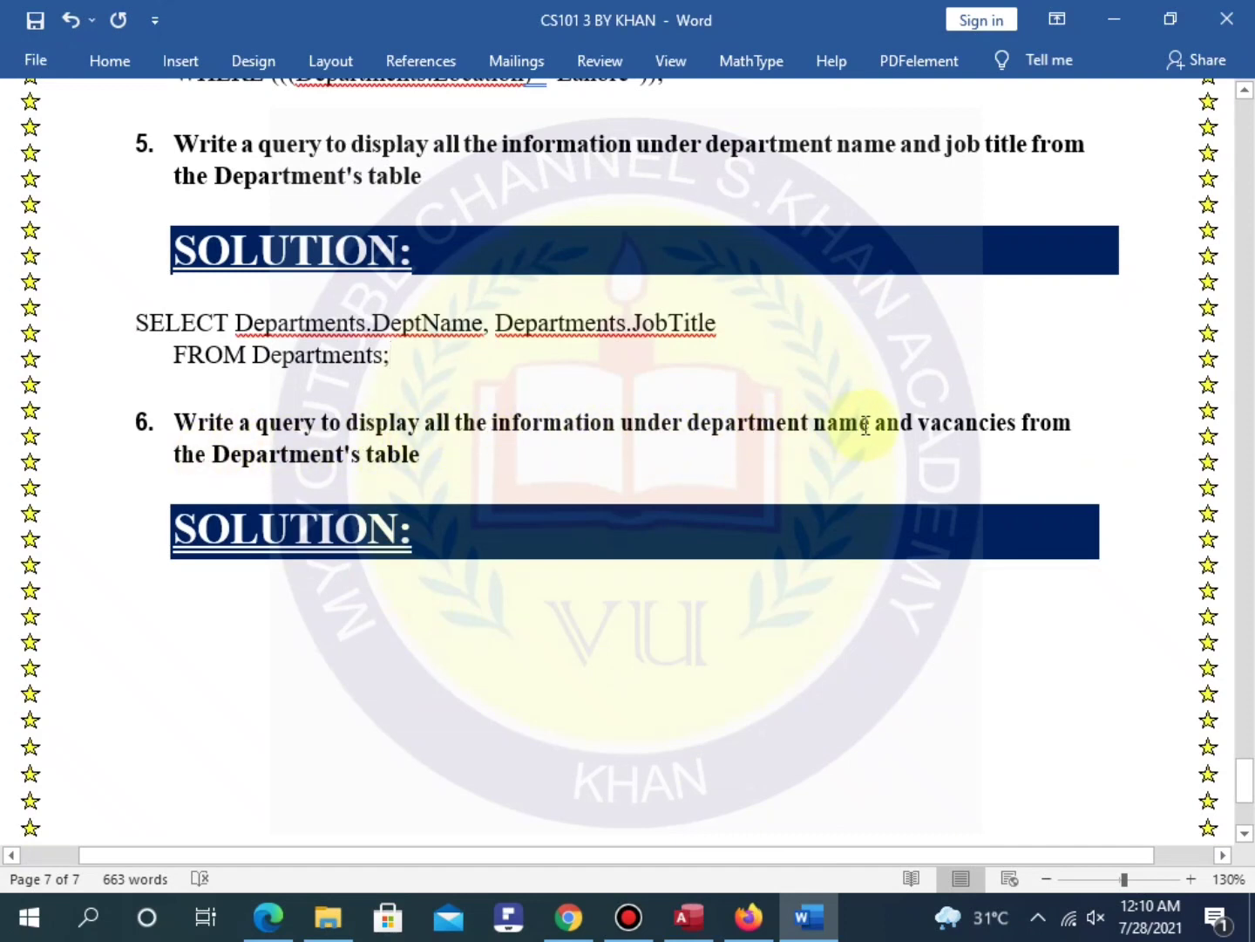
{"action": "left_click", "coordinate": [705, 921]}
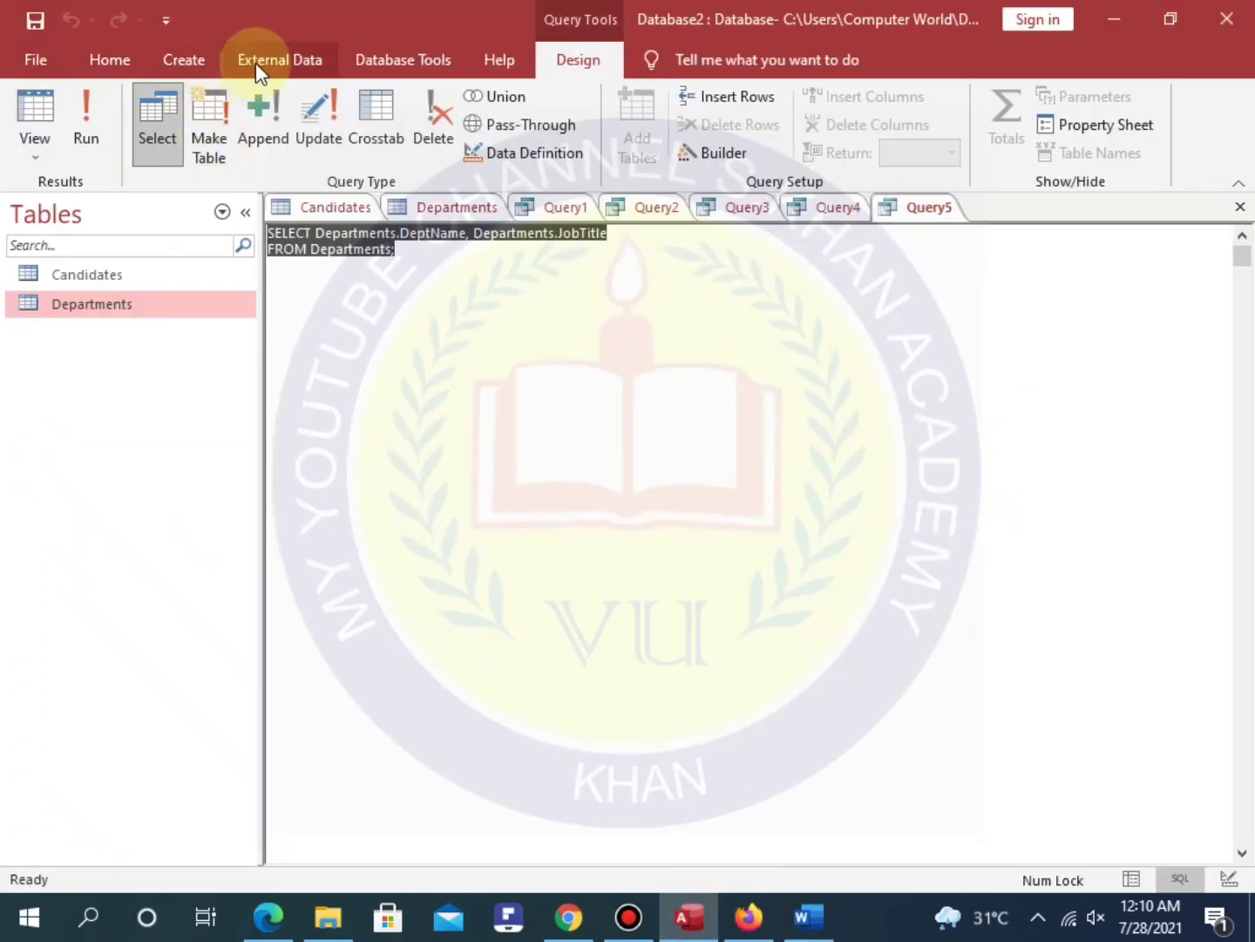
{"action": "left_click", "coordinate": [181, 60]}
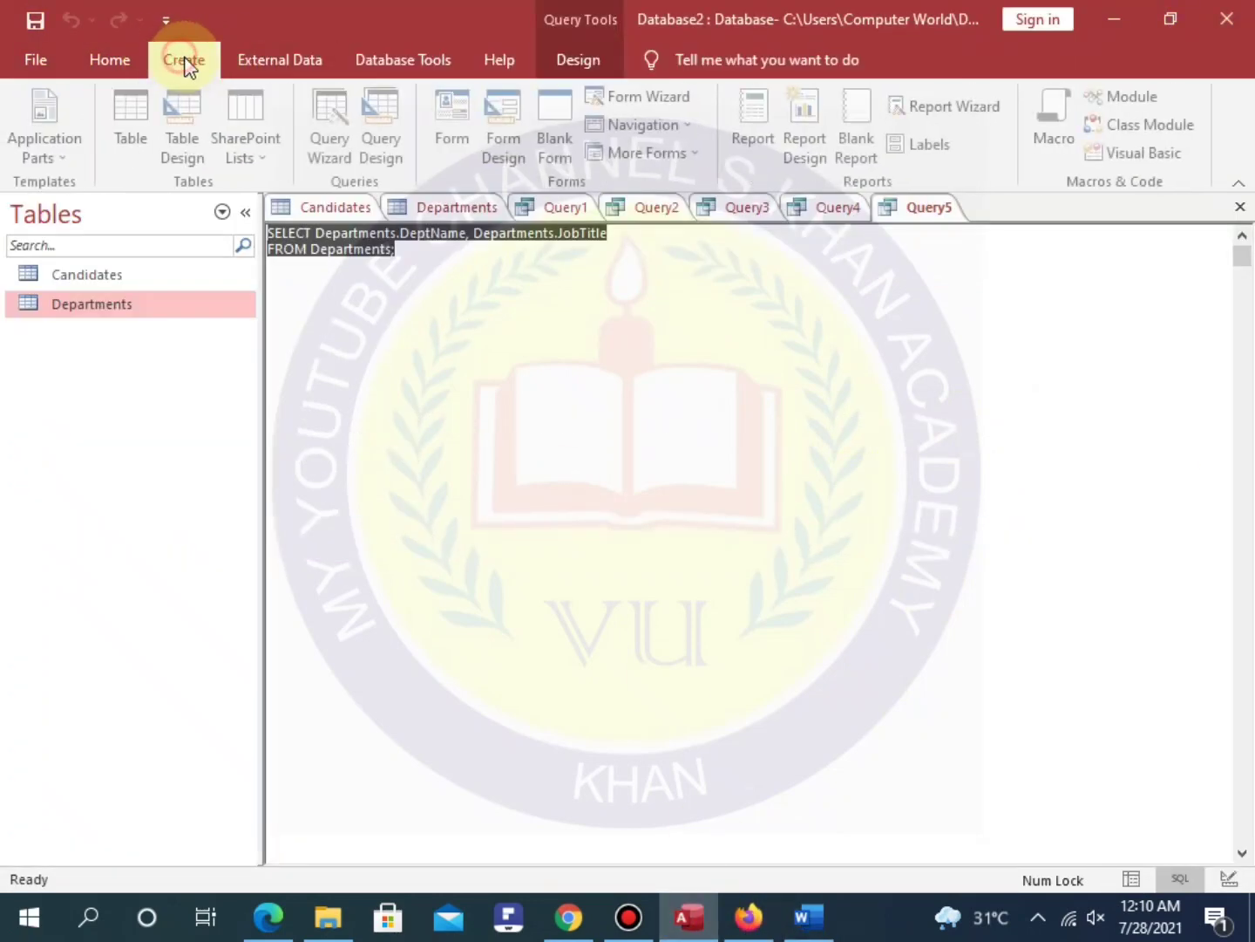
{"action": "left_click", "coordinate": [386, 131]}
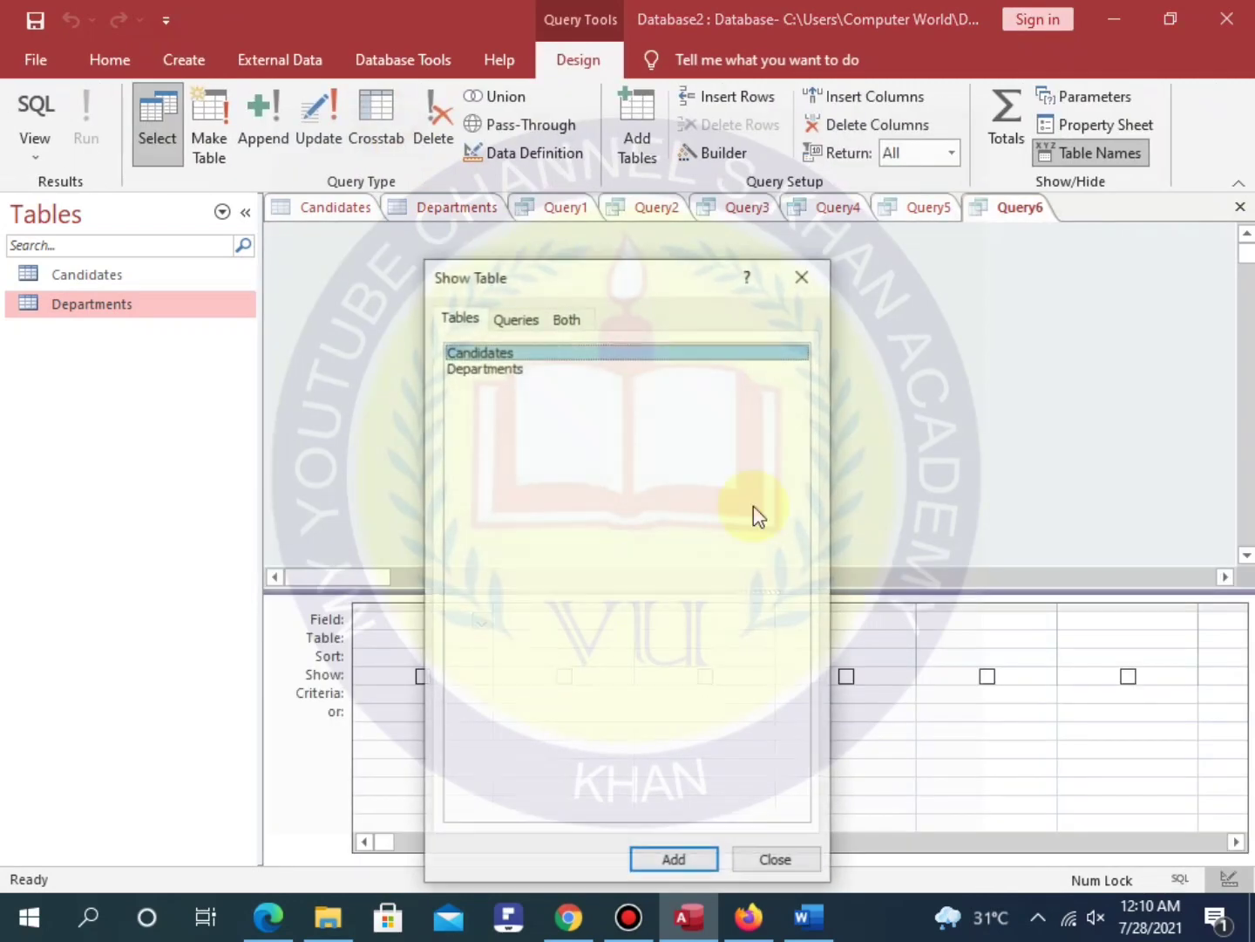
{"action": "left_click", "coordinate": [471, 366]}
{"action": "left_click", "coordinate": [655, 861]}
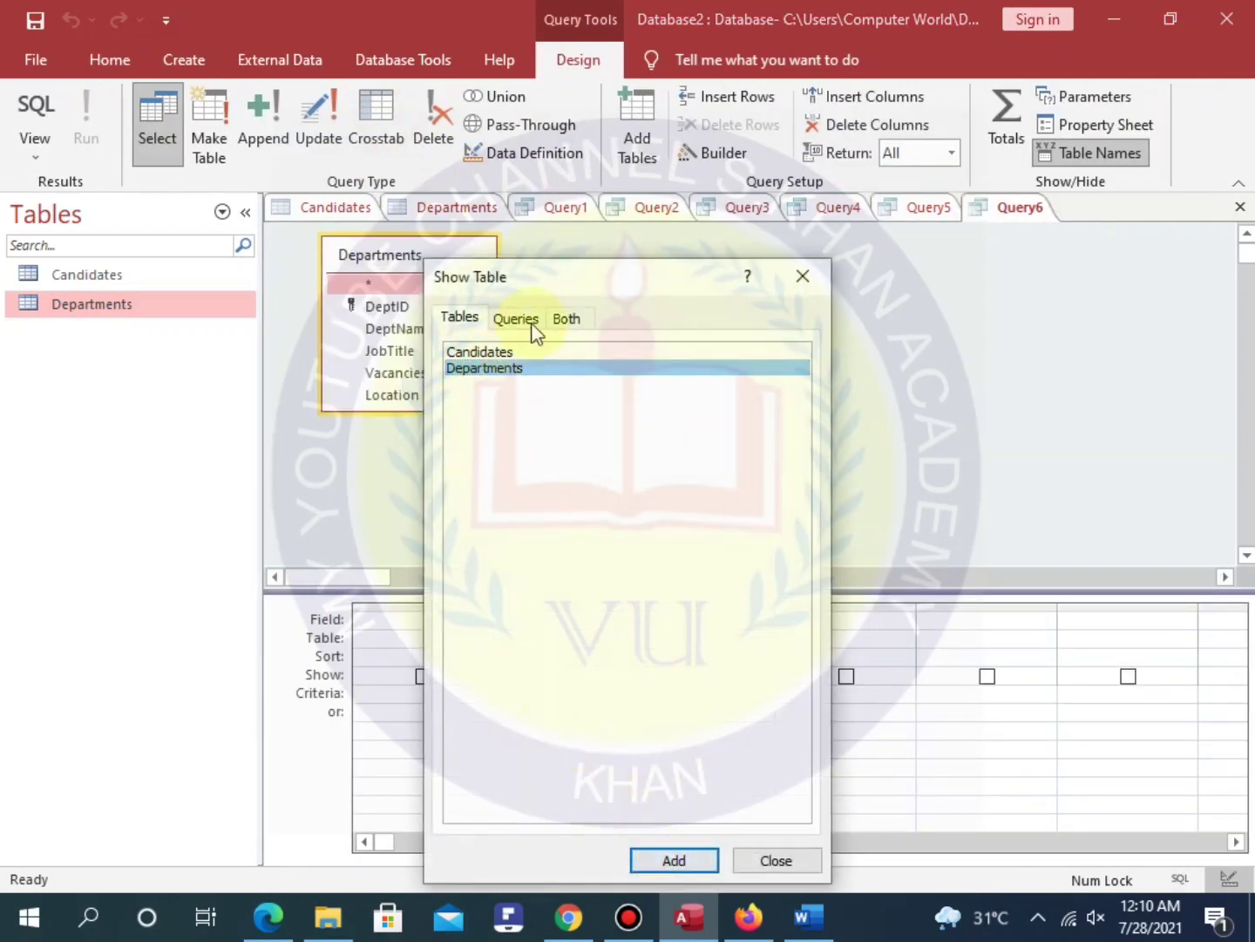
{"action": "left_click", "coordinate": [803, 275]}
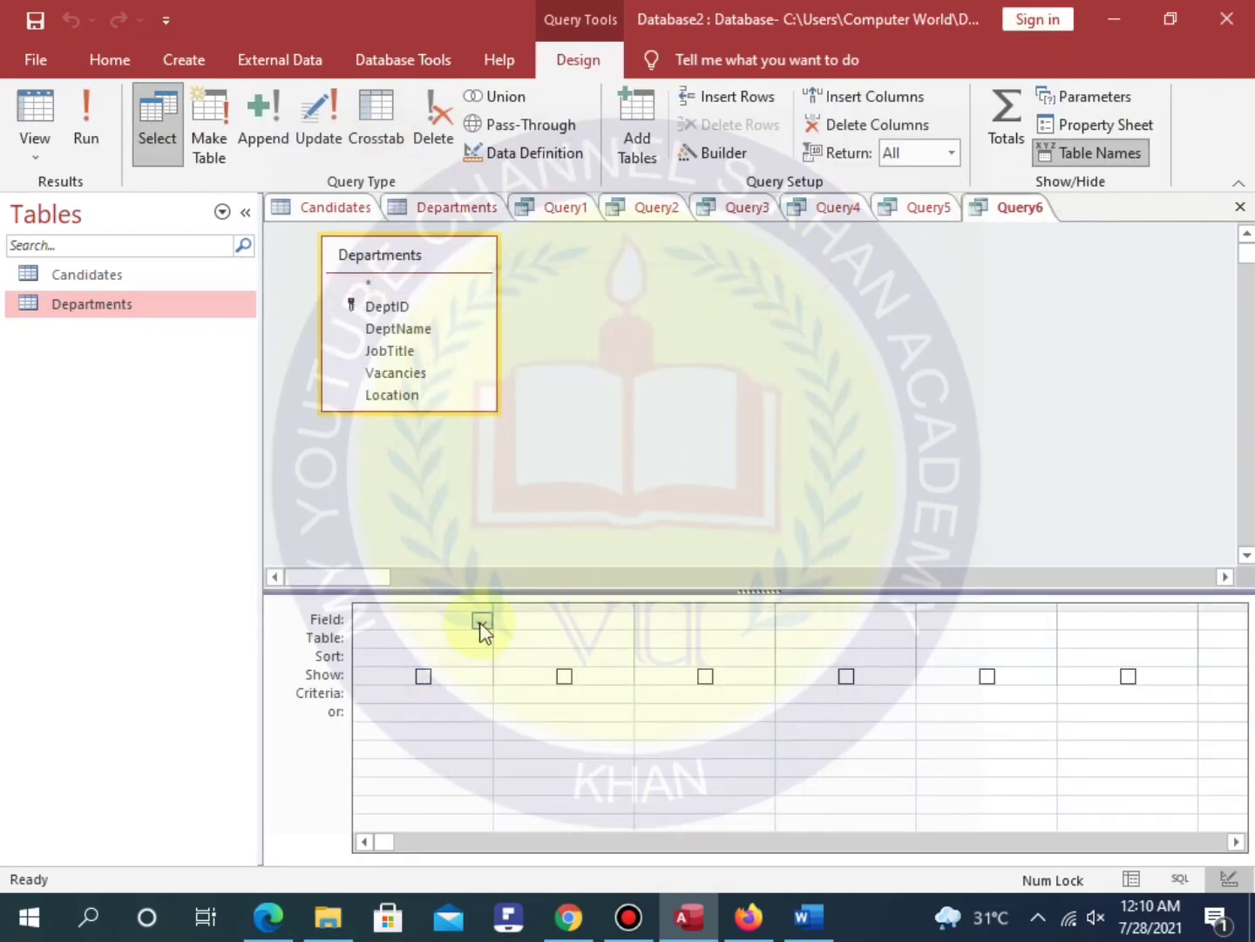
{"action": "left_click", "coordinate": [481, 621]}
{"action": "left_click", "coordinate": [460, 677]}
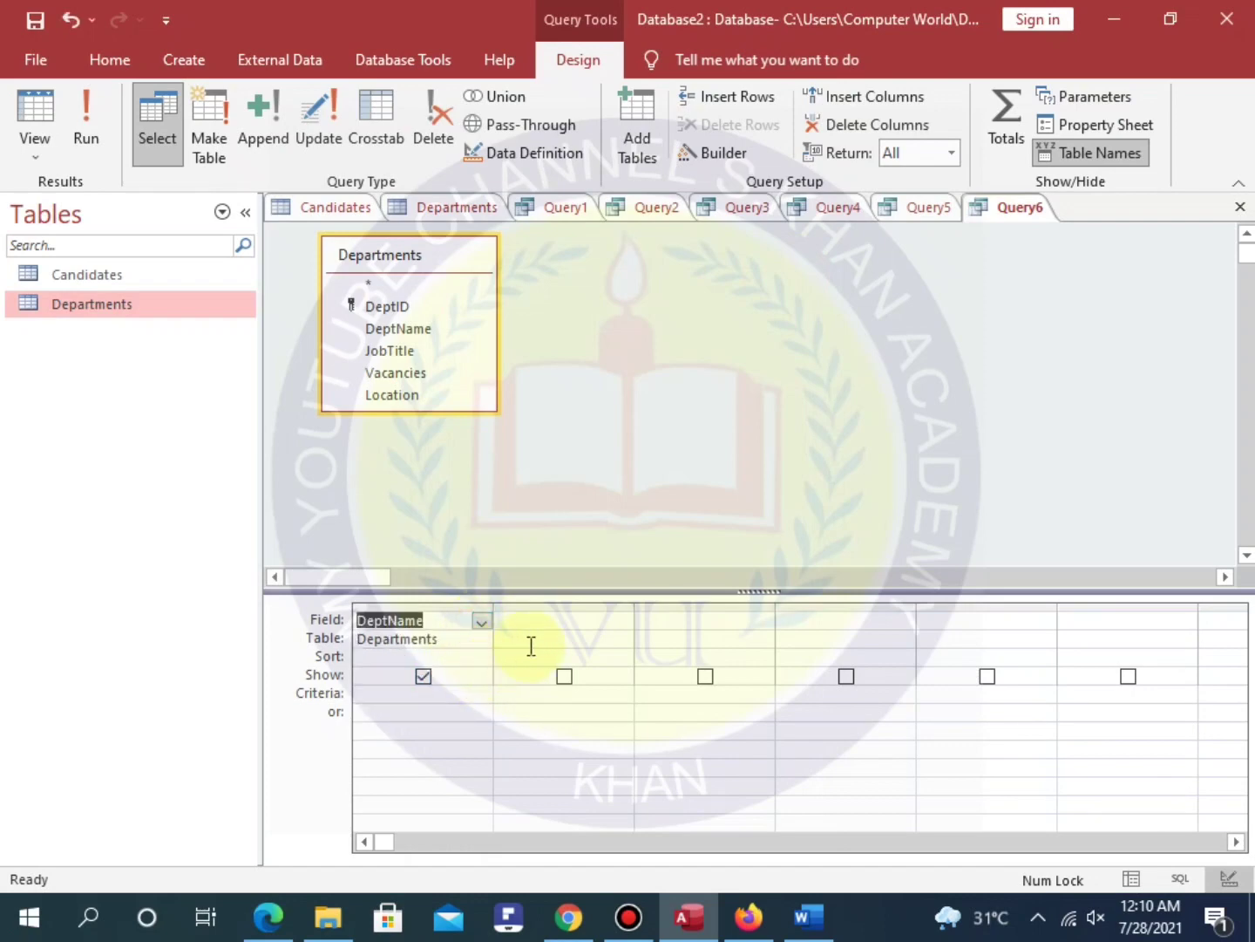
Add Vacancies as the query's second field after checking question 6 in Word, and show the results as a datasheet.
{"action": "left_click", "coordinate": [585, 621]}
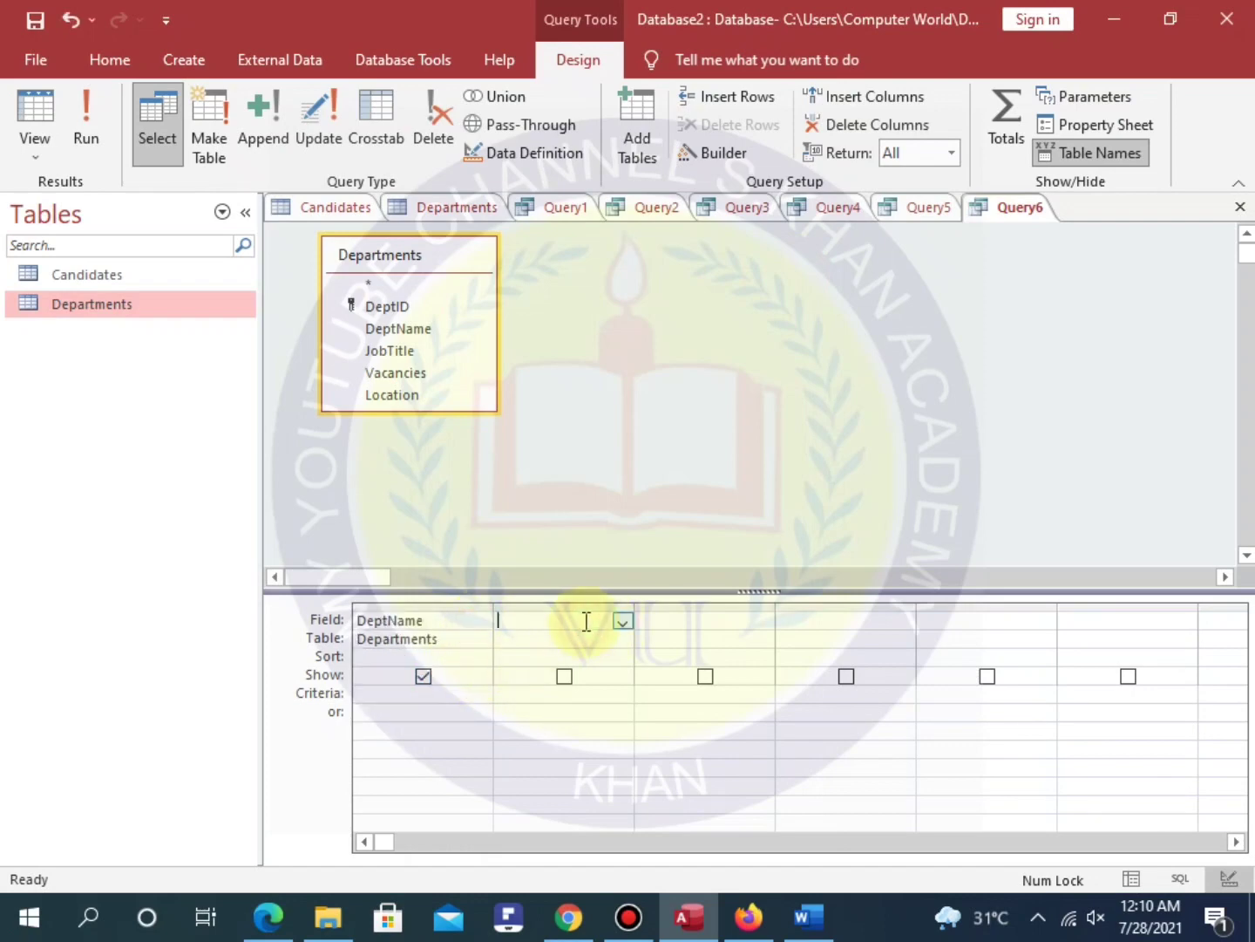
{"action": "left_click", "coordinate": [806, 919]}
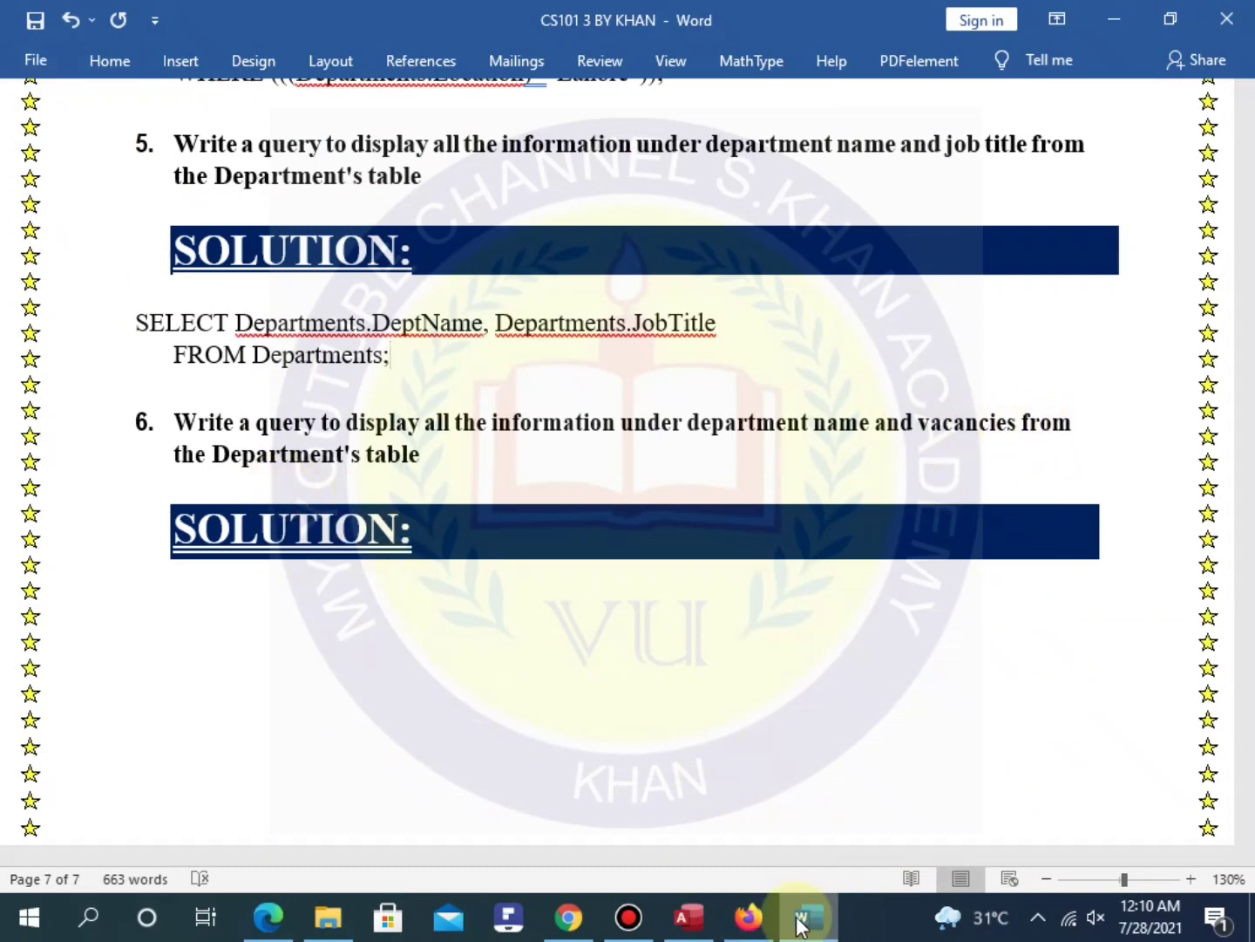
{"action": "left_click", "coordinate": [689, 917]}
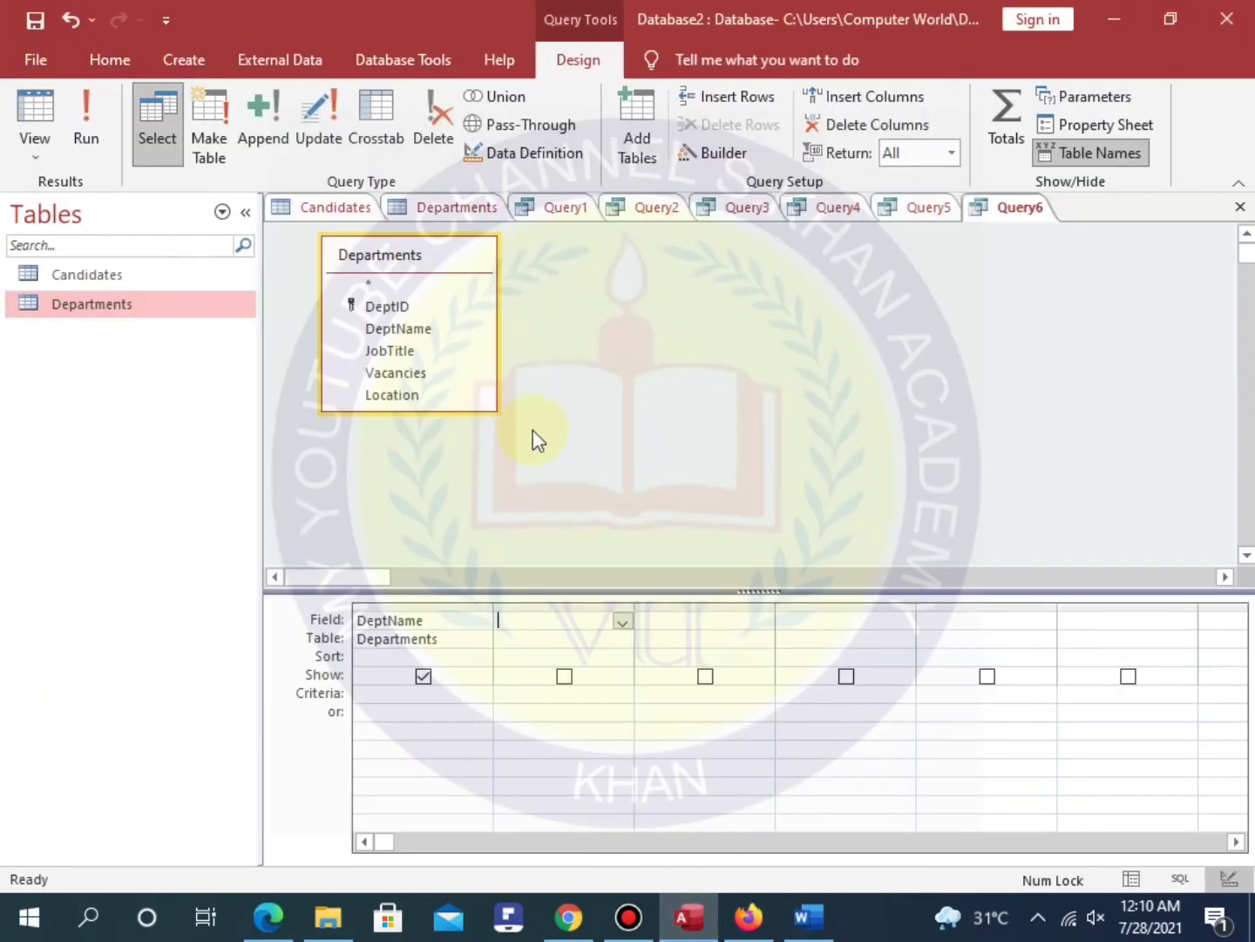
{"action": "left_click", "coordinate": [624, 620]}
{"action": "left_click", "coordinate": [594, 708]}
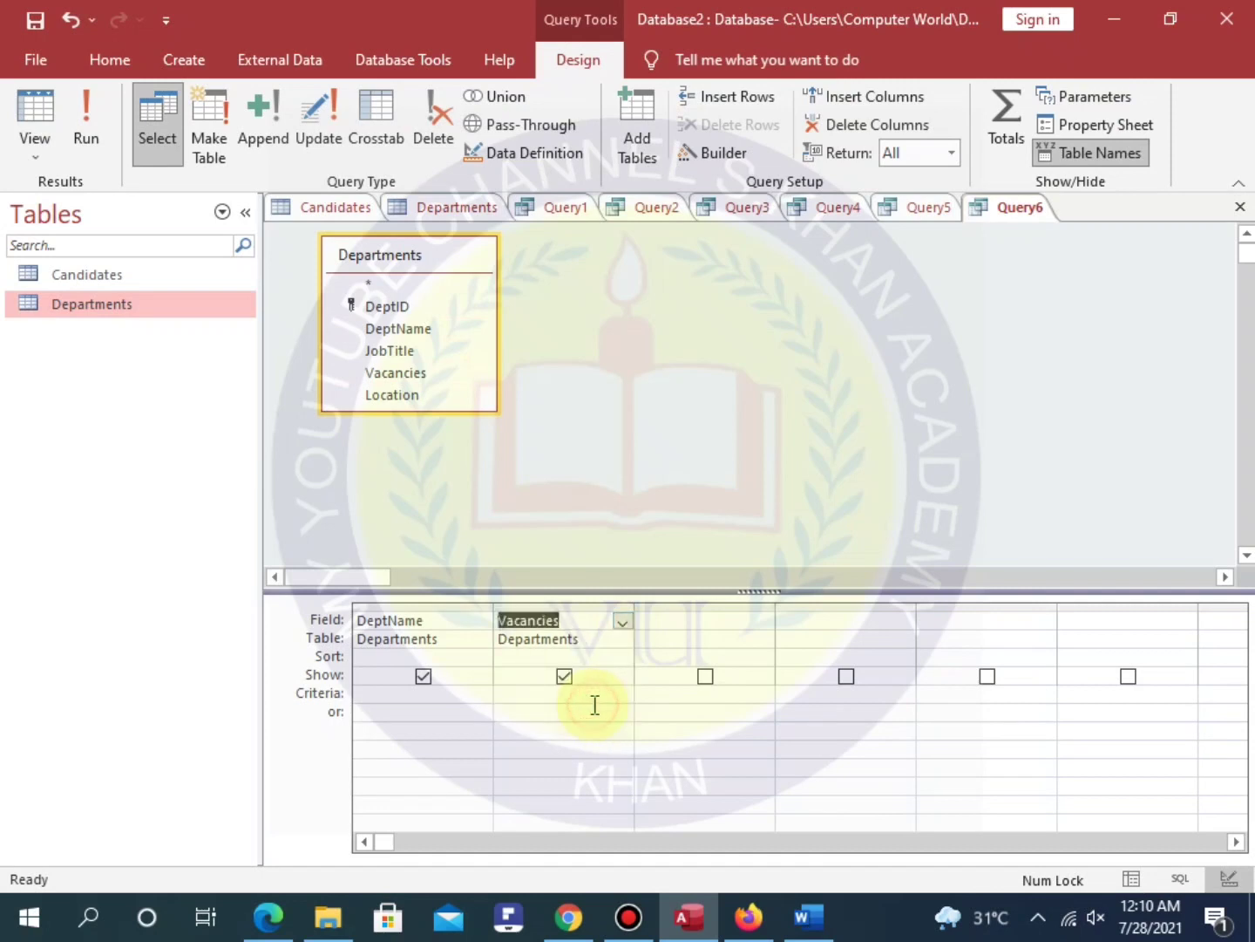
{"action": "right_click", "coordinate": [1014, 211]}
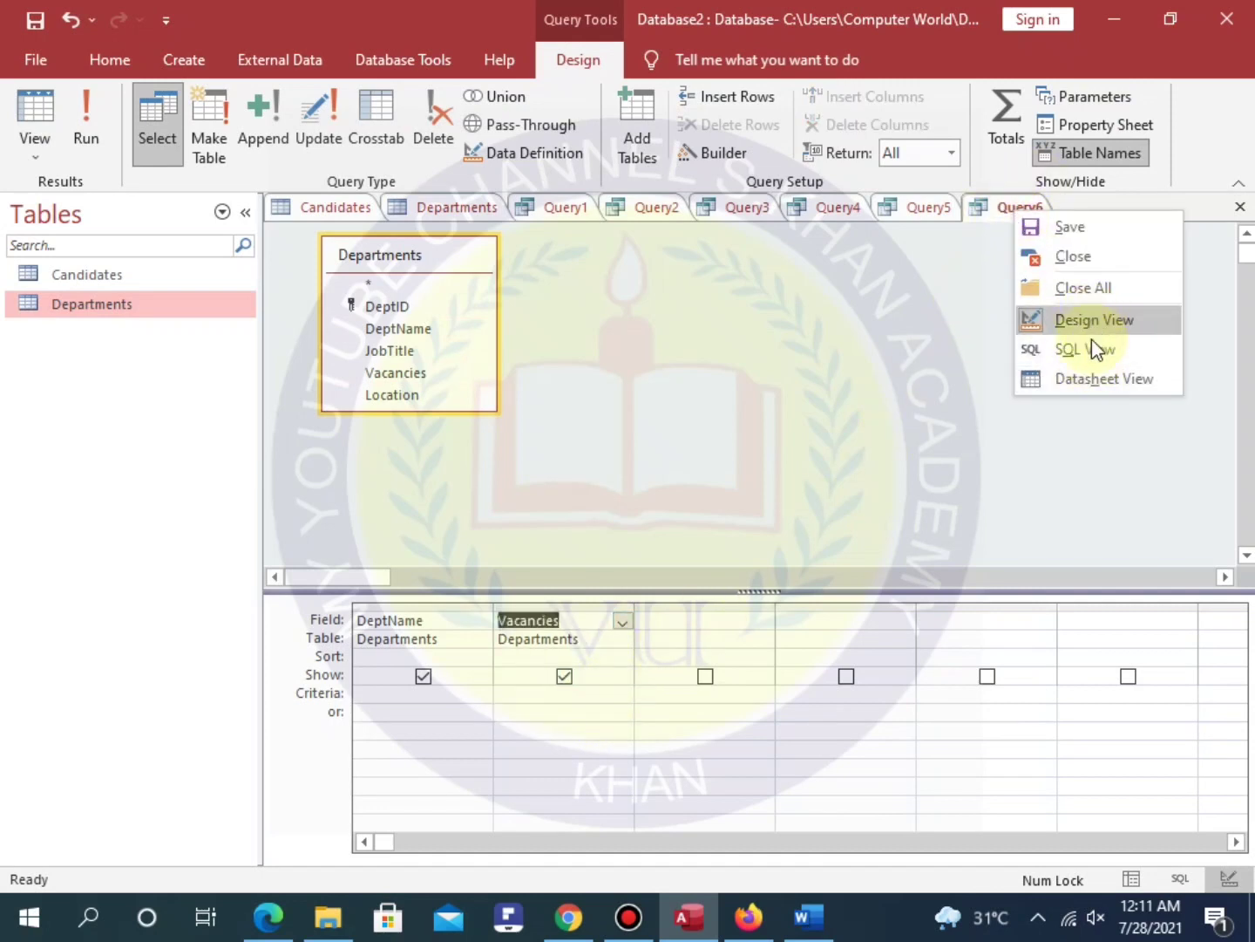
{"action": "left_click", "coordinate": [1092, 375]}
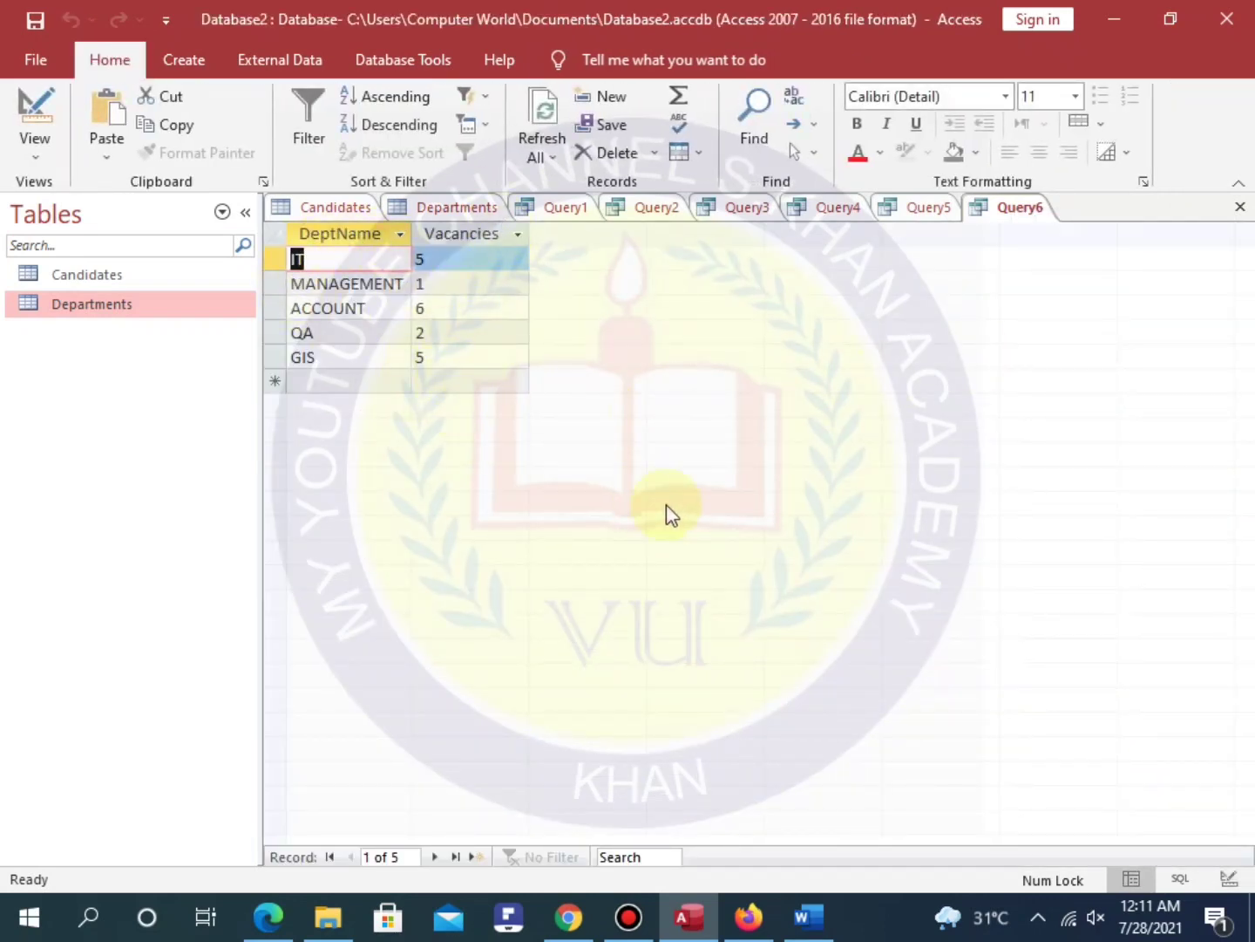
Display the SQL statement of the DeptName and Vacancies query and run it.
{"action": "right_click", "coordinate": [1018, 215]}
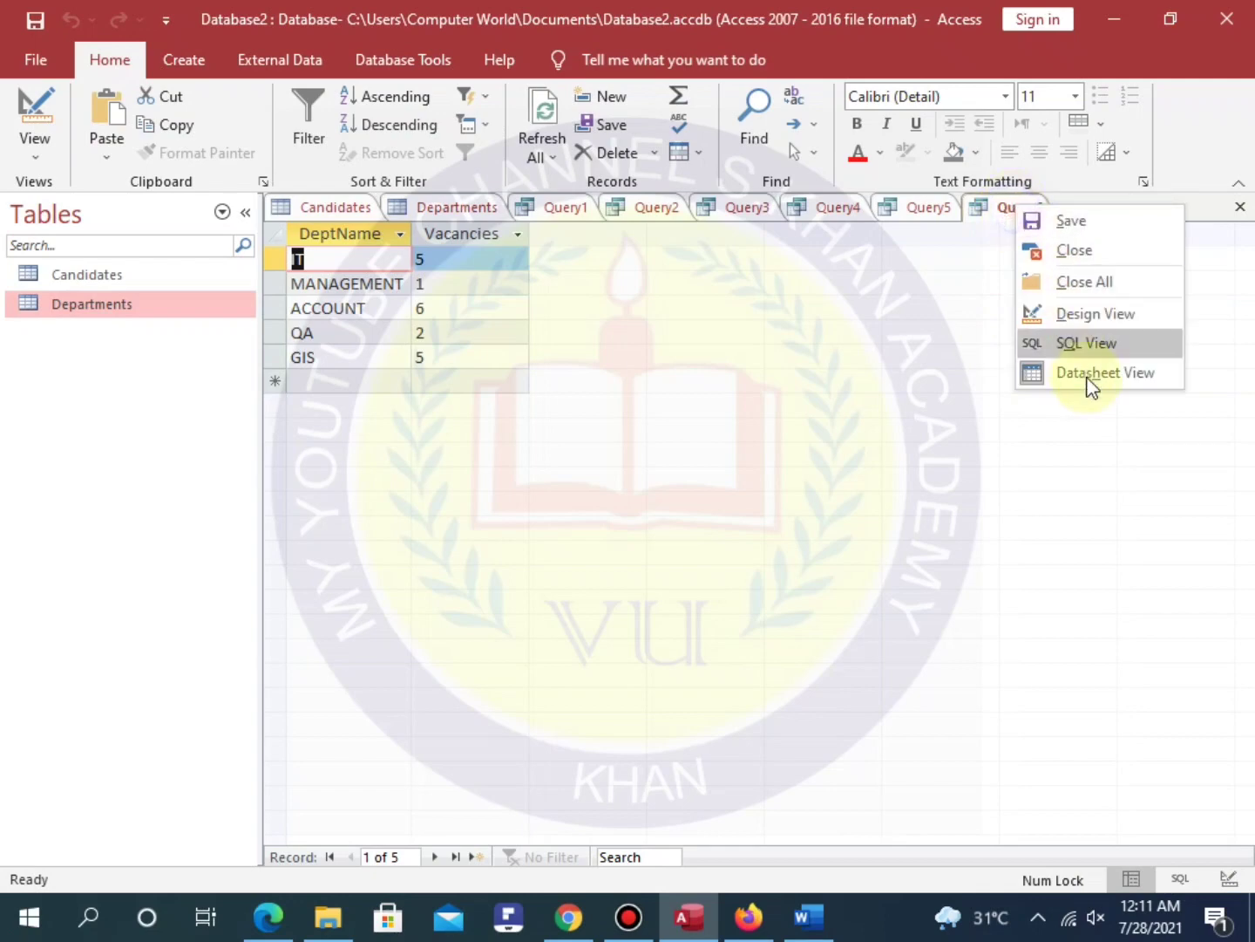
{"action": "left_click", "coordinate": [1093, 348]}
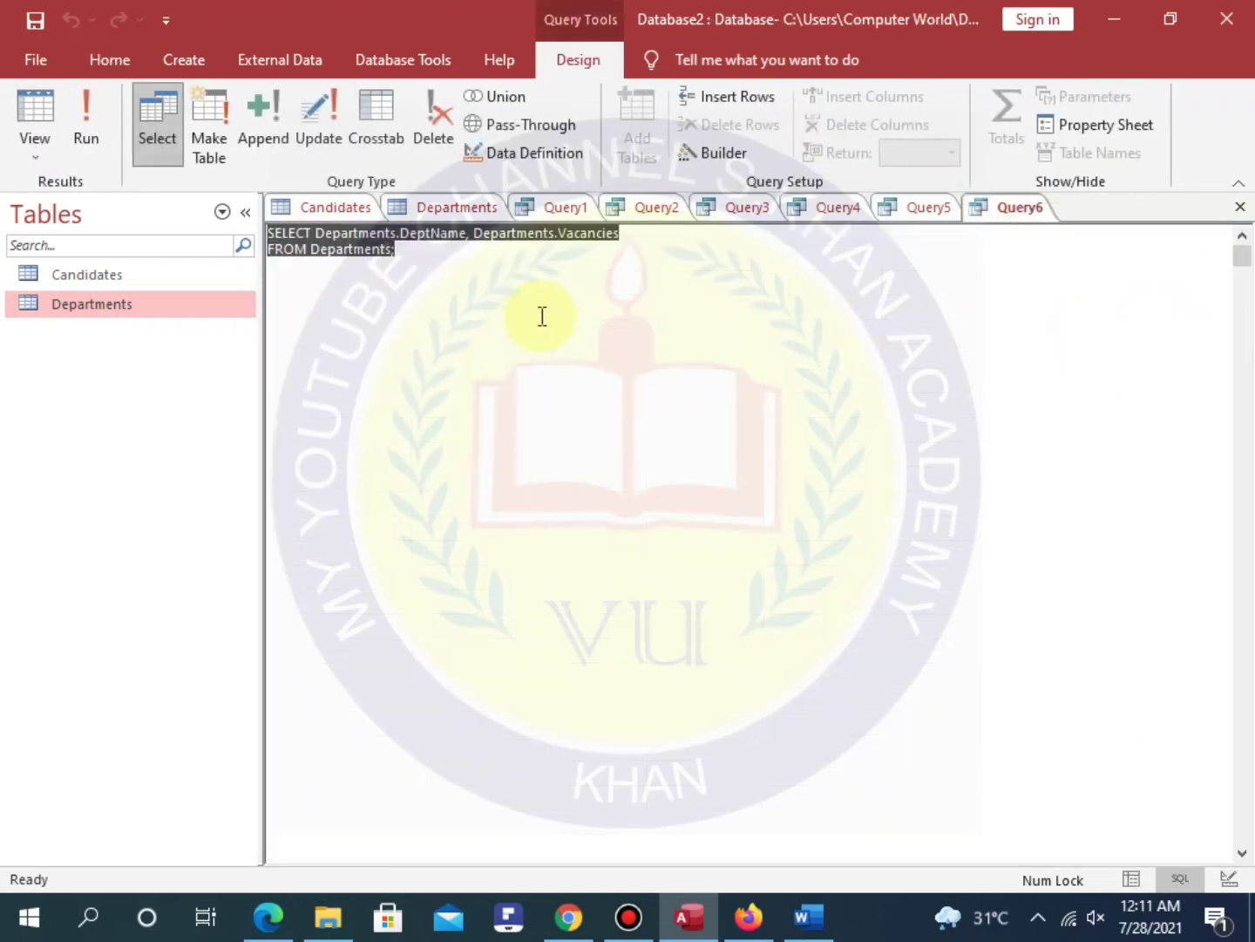
{"action": "left_click", "coordinate": [87, 114]}
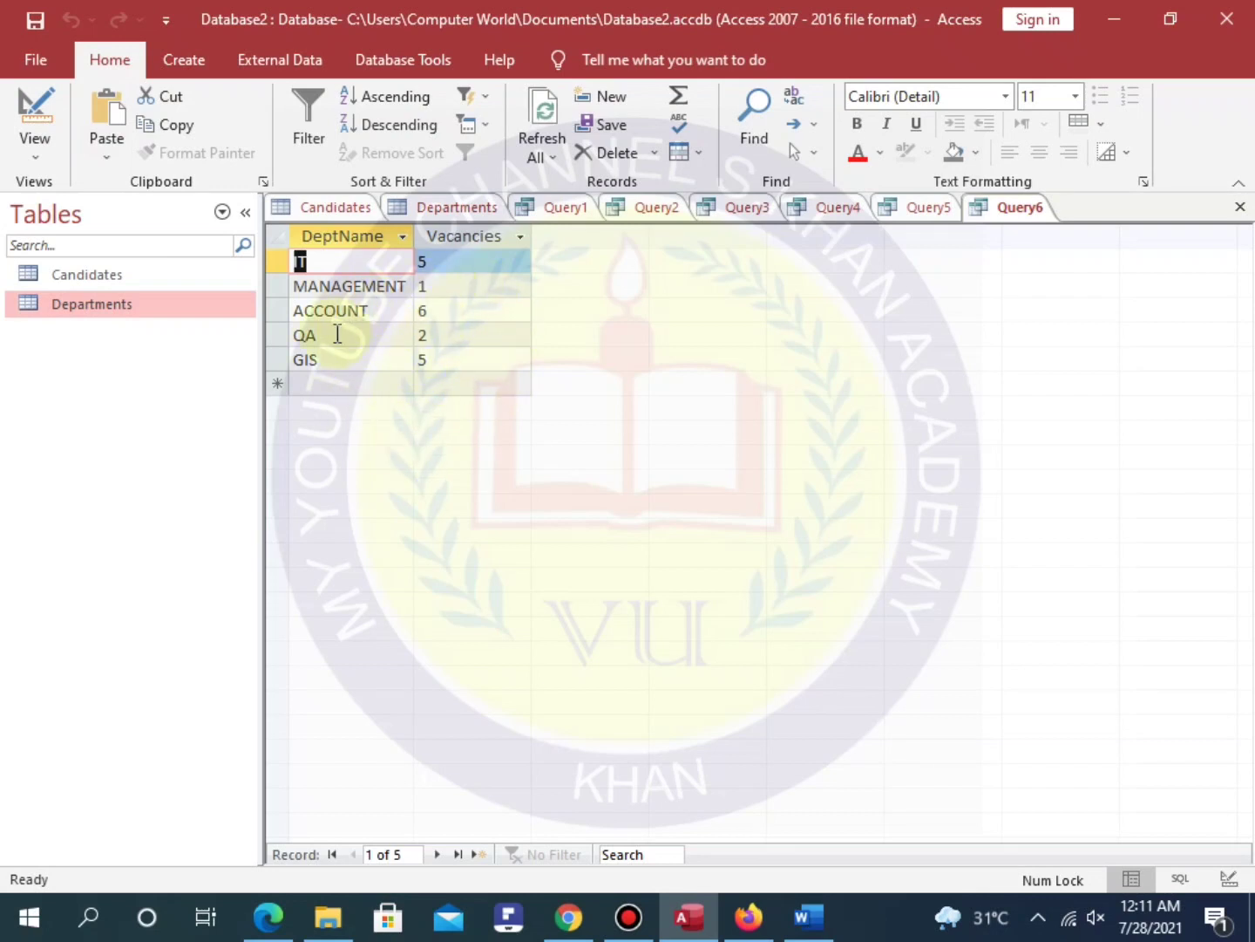
Return the DeptName and Vacancies query to its SQL statement and copy the statement in full.
{"action": "left_click", "coordinate": [1010, 214]}
{"action": "right_click", "coordinate": [1019, 210]}
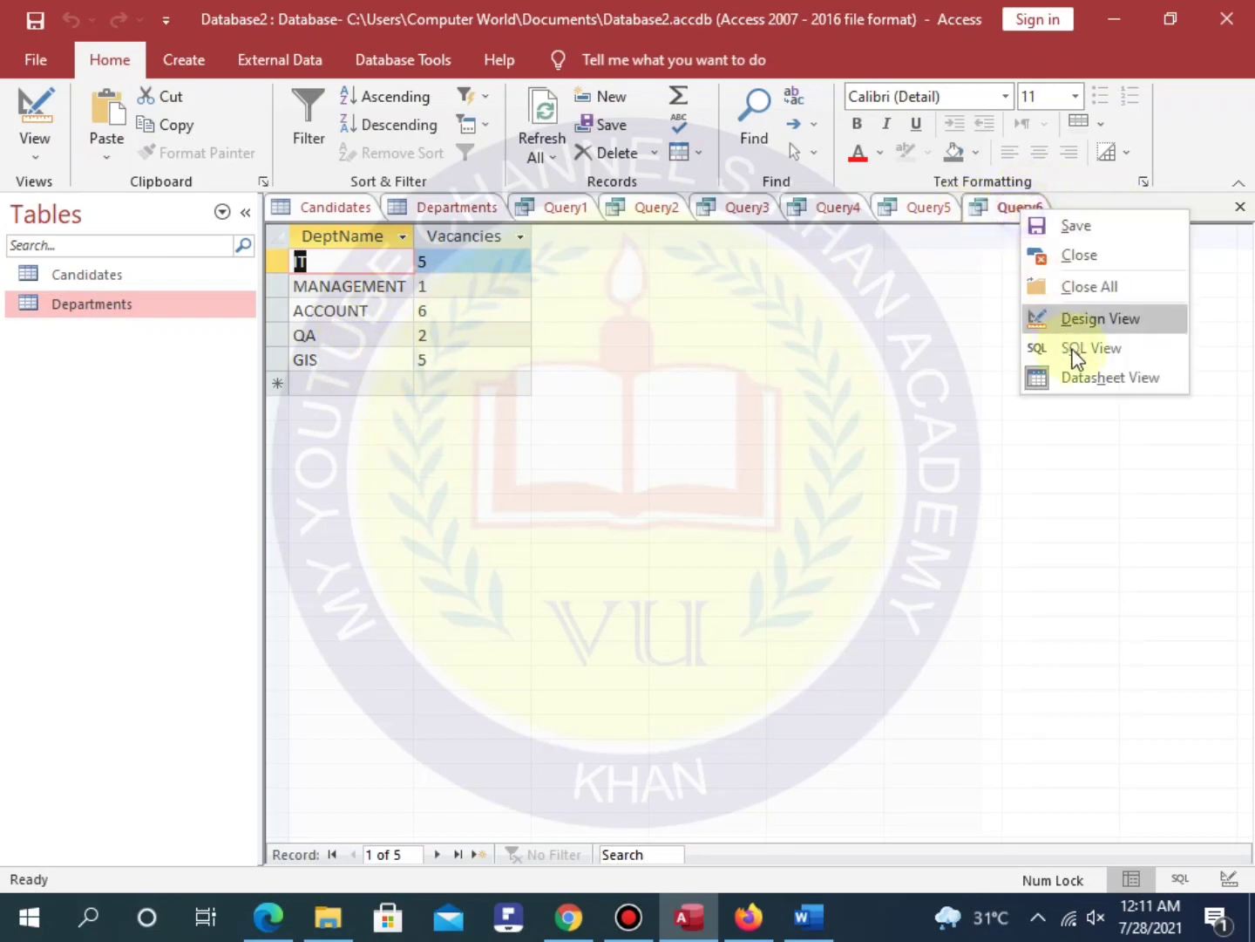
{"action": "left_click", "coordinate": [1078, 350]}
{"action": "left_click_drag", "start_coordinate": [459, 265], "coordinate": [271, 226]}
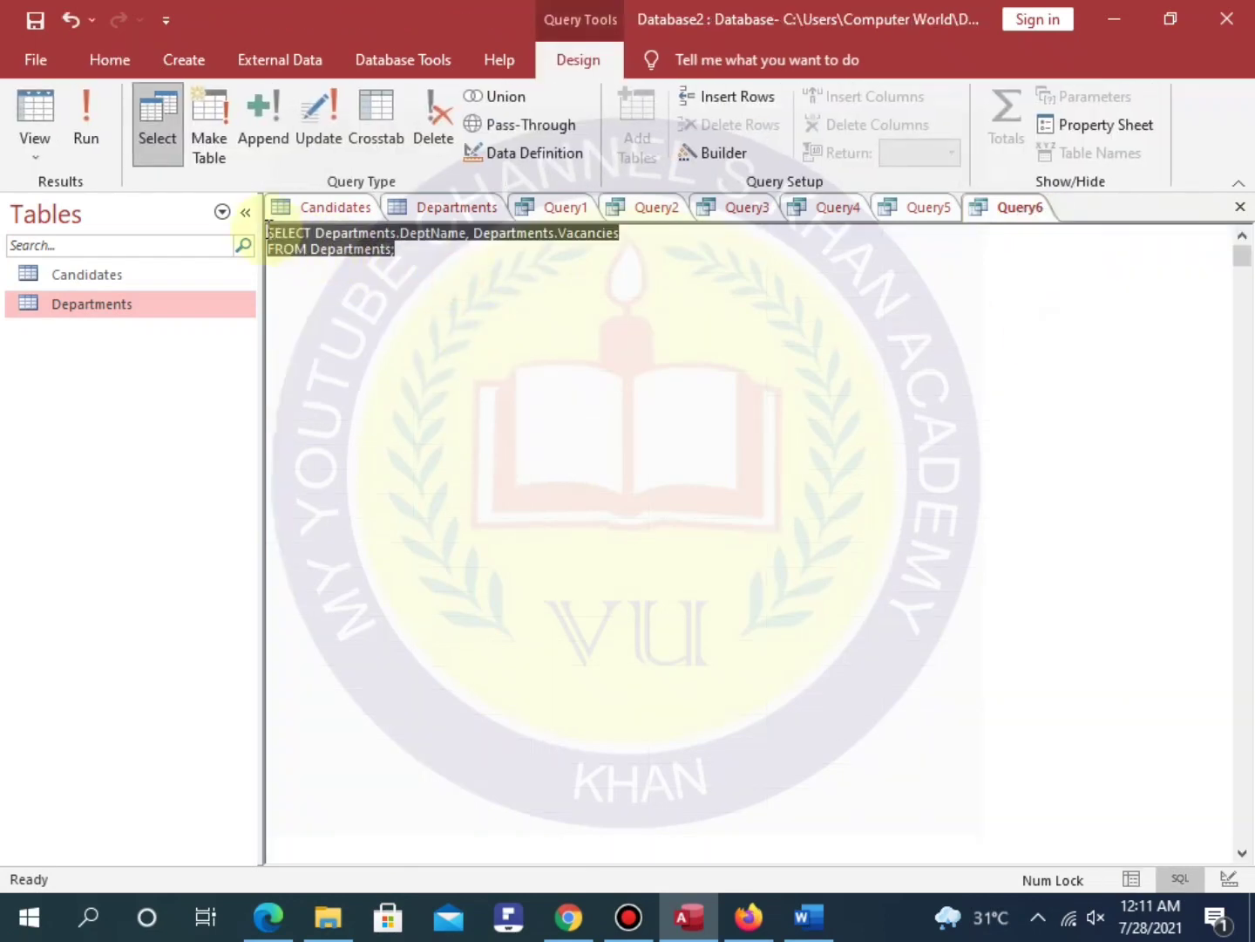
{"action": "right_click", "coordinate": [338, 247]}
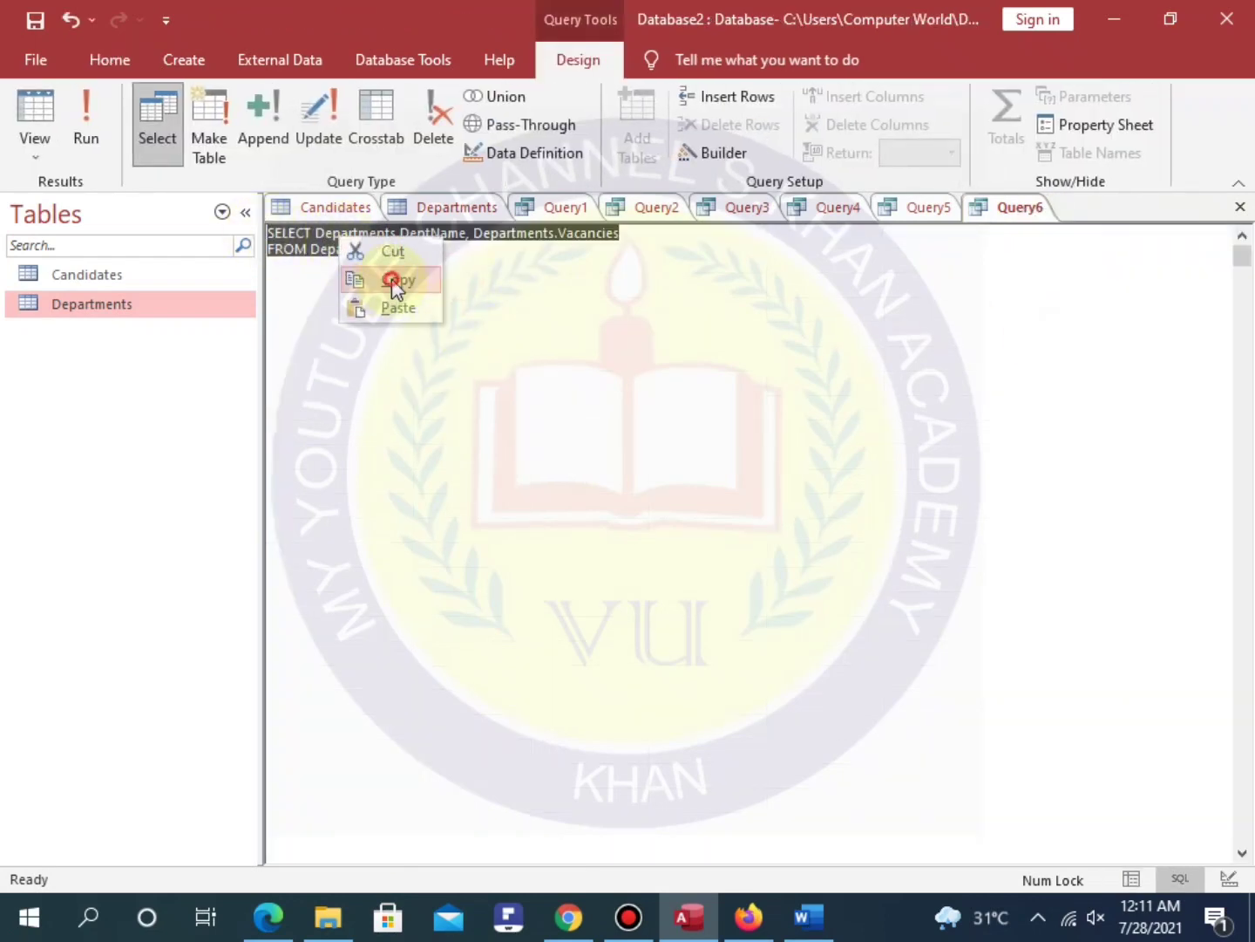
{"action": "left_click", "coordinate": [390, 280]}
Switch to the Word document and paste the copied SQL below question 6's SOLUTION heading, with a blank line above it.
{"action": "left_click", "coordinate": [808, 914]}
{"action": "scroll", "coordinate": [254, 599], "scroll_direction": "down", "scroll_amount": 2}
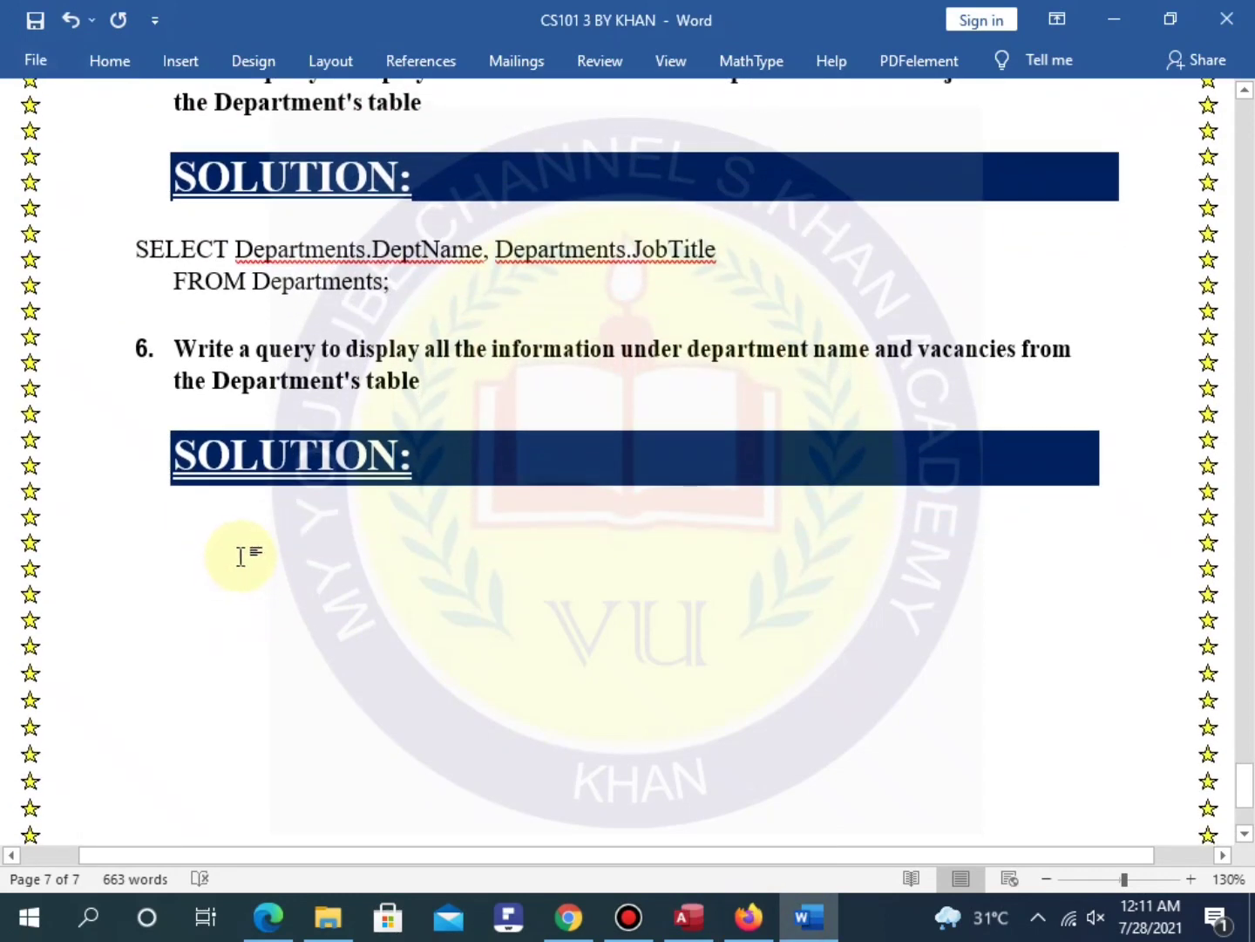
{"action": "key", "text": "ctrl+v"}
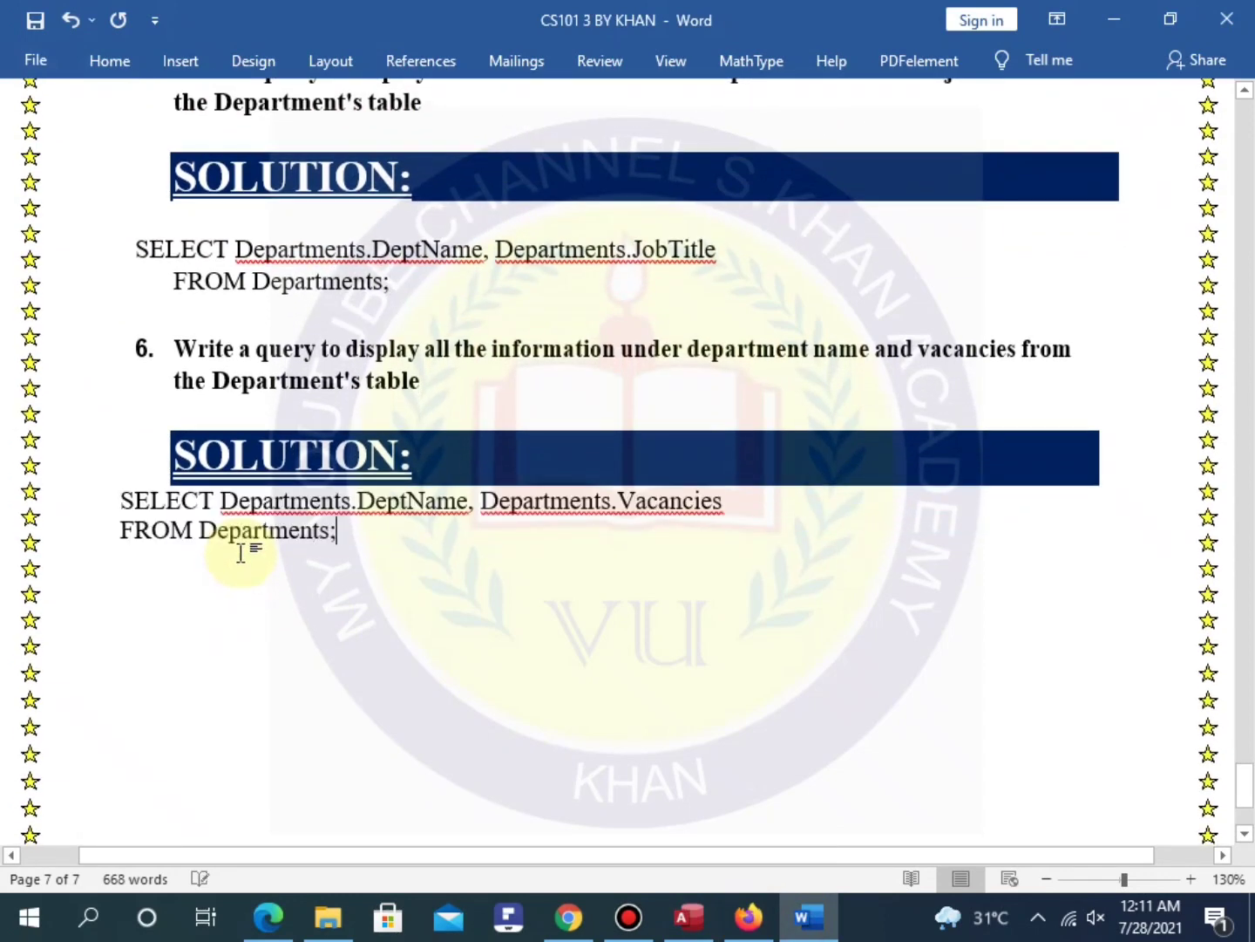
{"action": "left_click", "coordinate": [121, 500]}
{"action": "key", "text": "Return"}
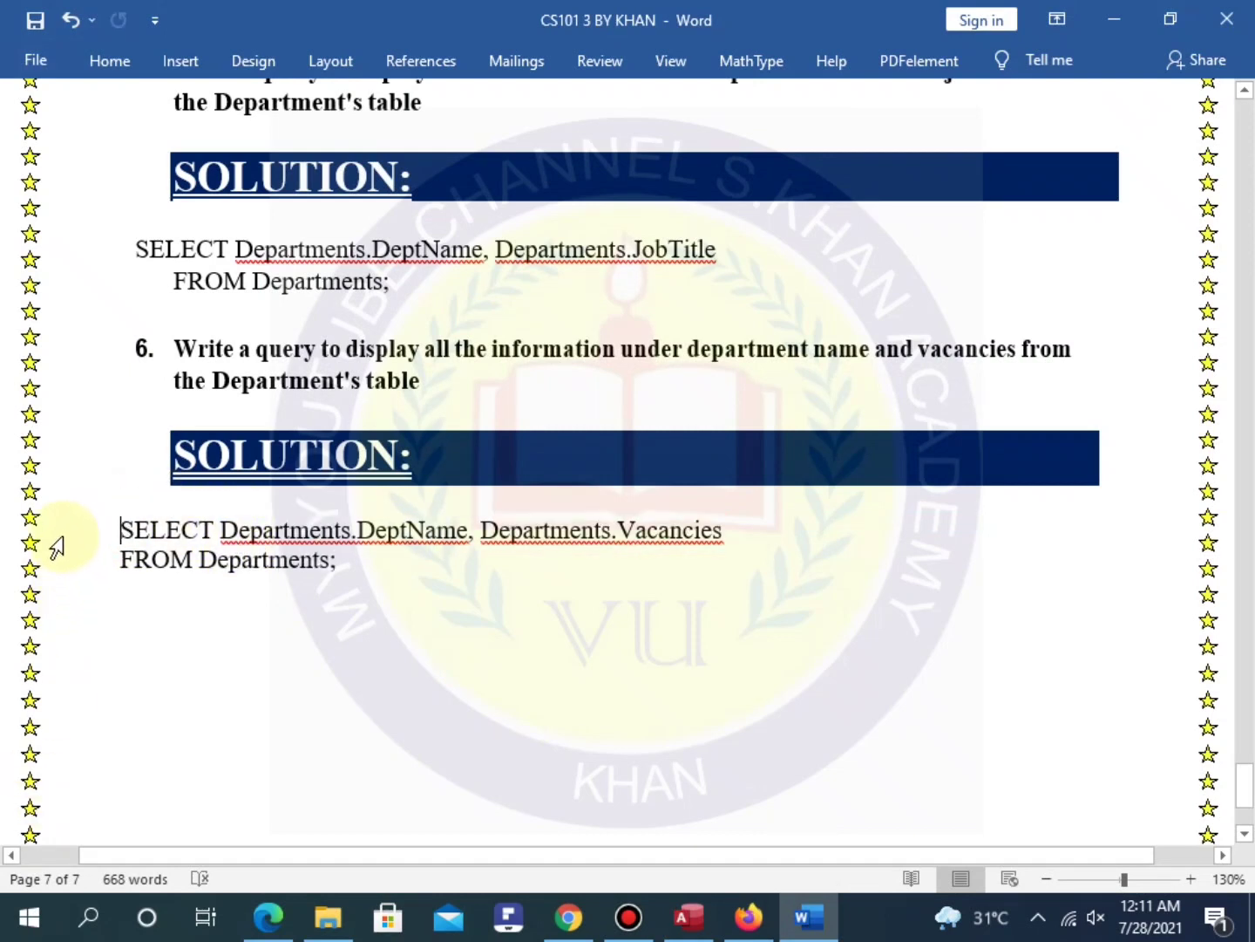
Review the Word document from Part (B) to the last solution, then switch to Access and view the Departments and Candidates tables.
{"action": "scroll", "coordinate": [647, 624], "scroll_direction": "up", "scroll_amount": 15}
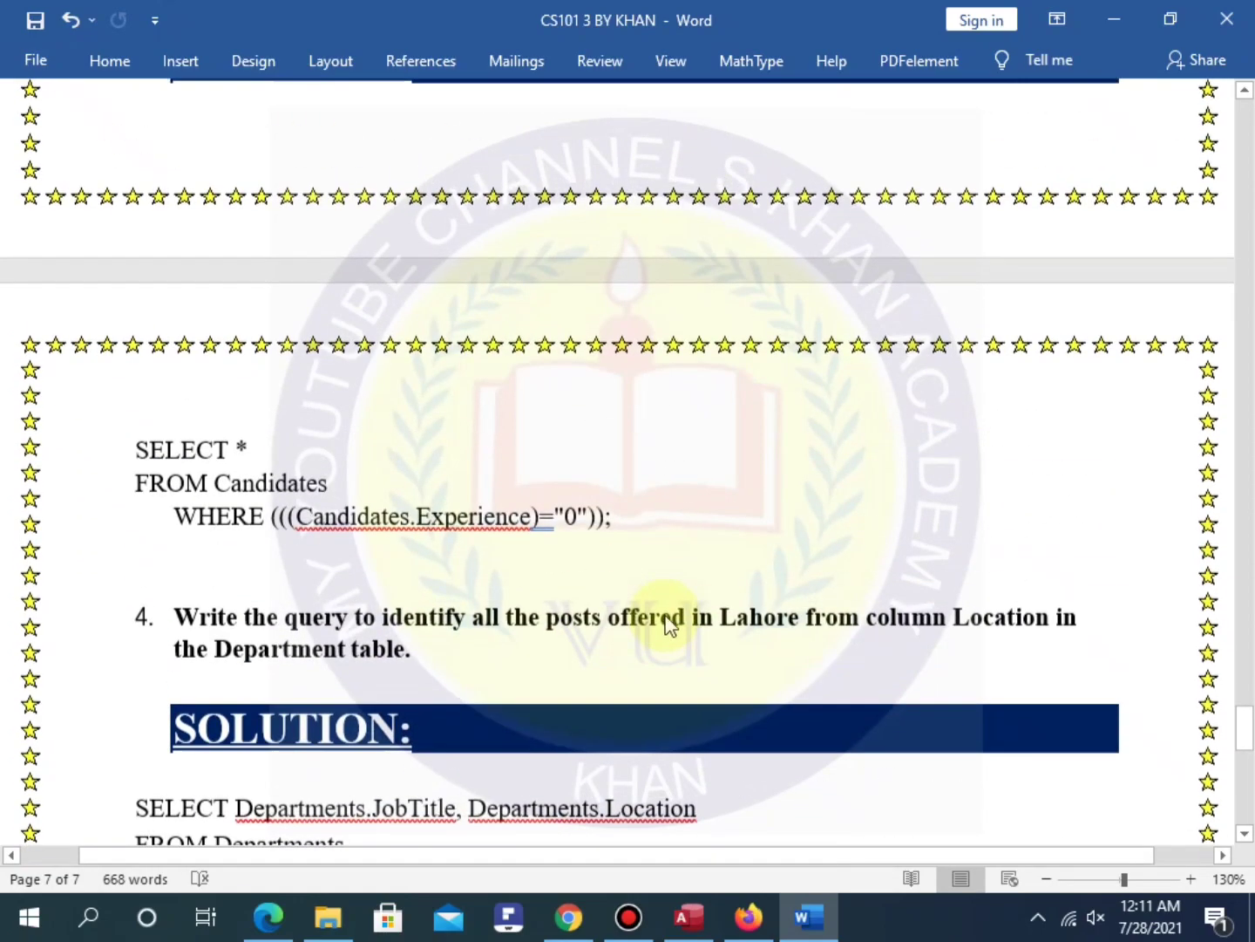
{"action": "scroll", "coordinate": [670, 609], "scroll_direction": "up", "scroll_amount": 20}
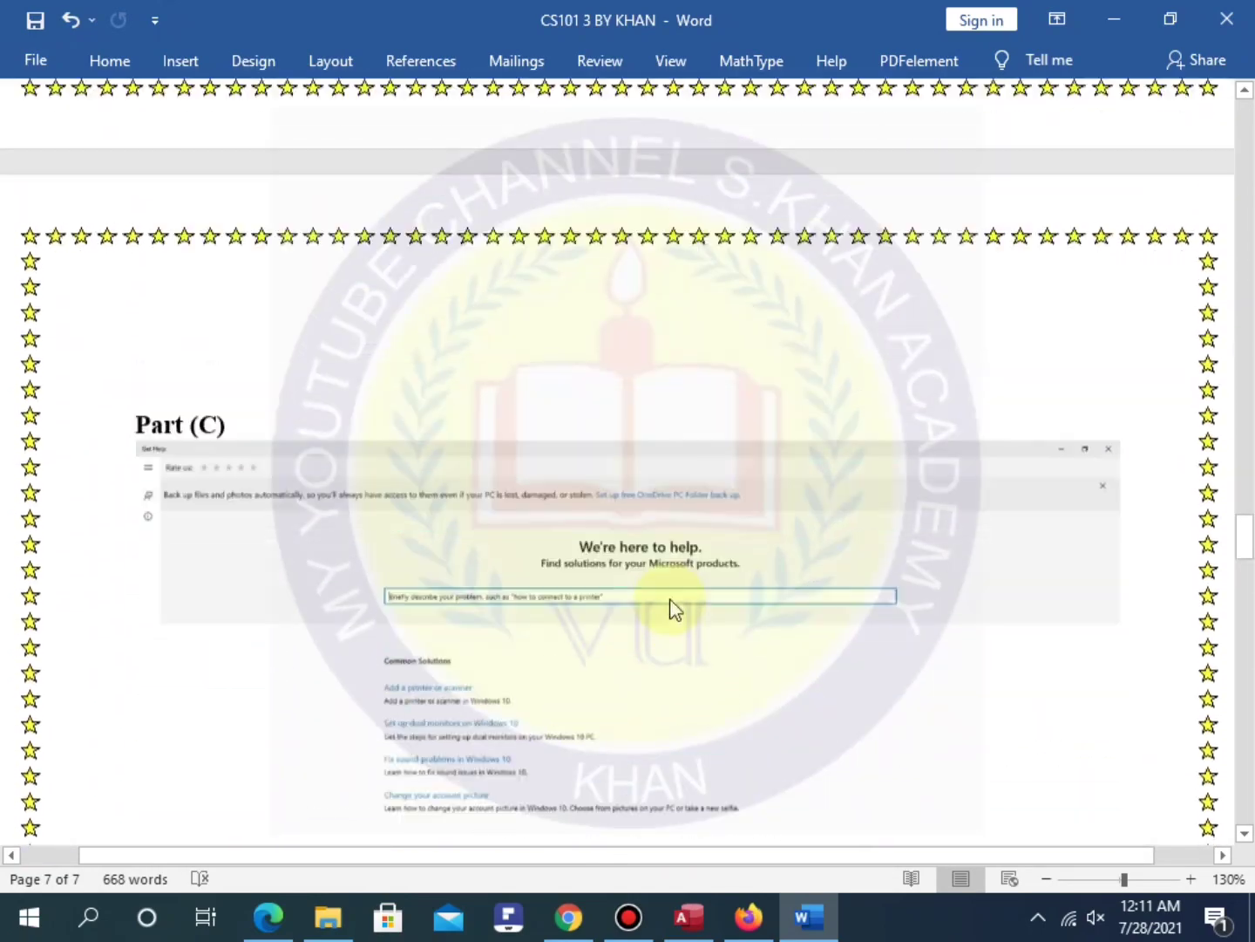
{"action": "scroll", "coordinate": [645, 602], "scroll_direction": "up", "scroll_amount": 5}
{"action": "scroll", "coordinate": [654, 593], "scroll_direction": "down", "scroll_amount": 15}
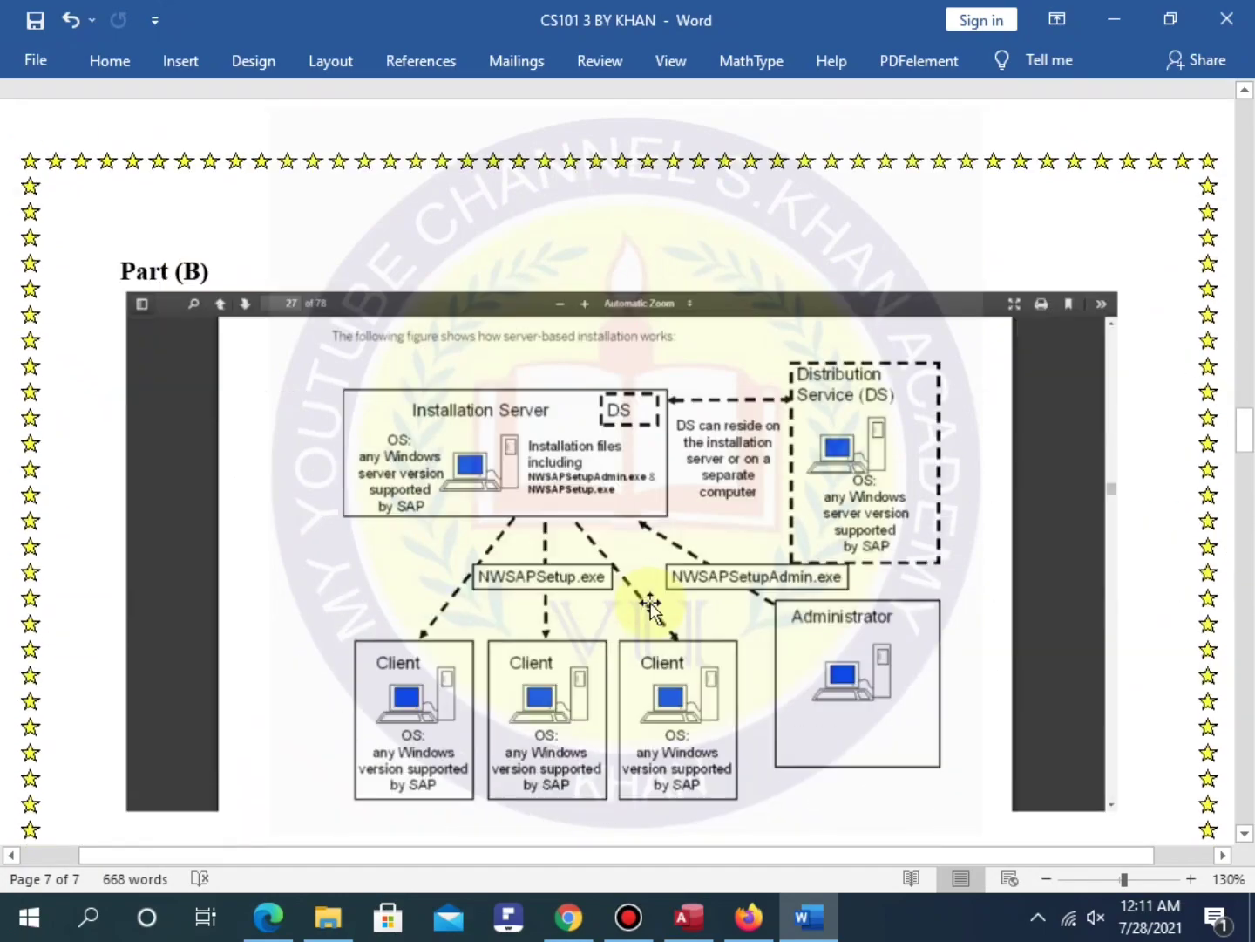
{"action": "scroll", "coordinate": [666, 599], "scroll_direction": "down", "scroll_amount": 20}
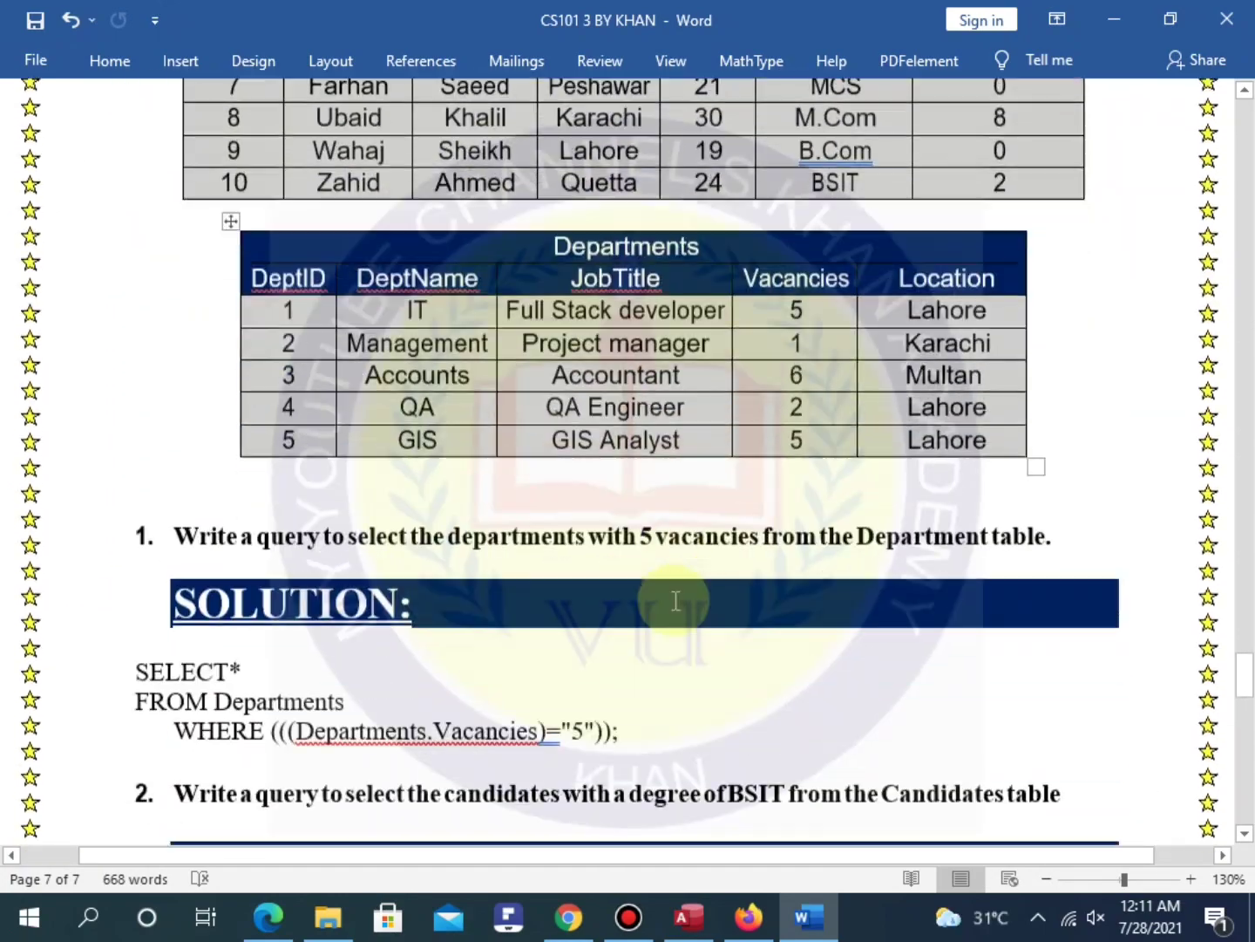
{"action": "scroll", "coordinate": [681, 599], "scroll_direction": "down", "scroll_amount": 4}
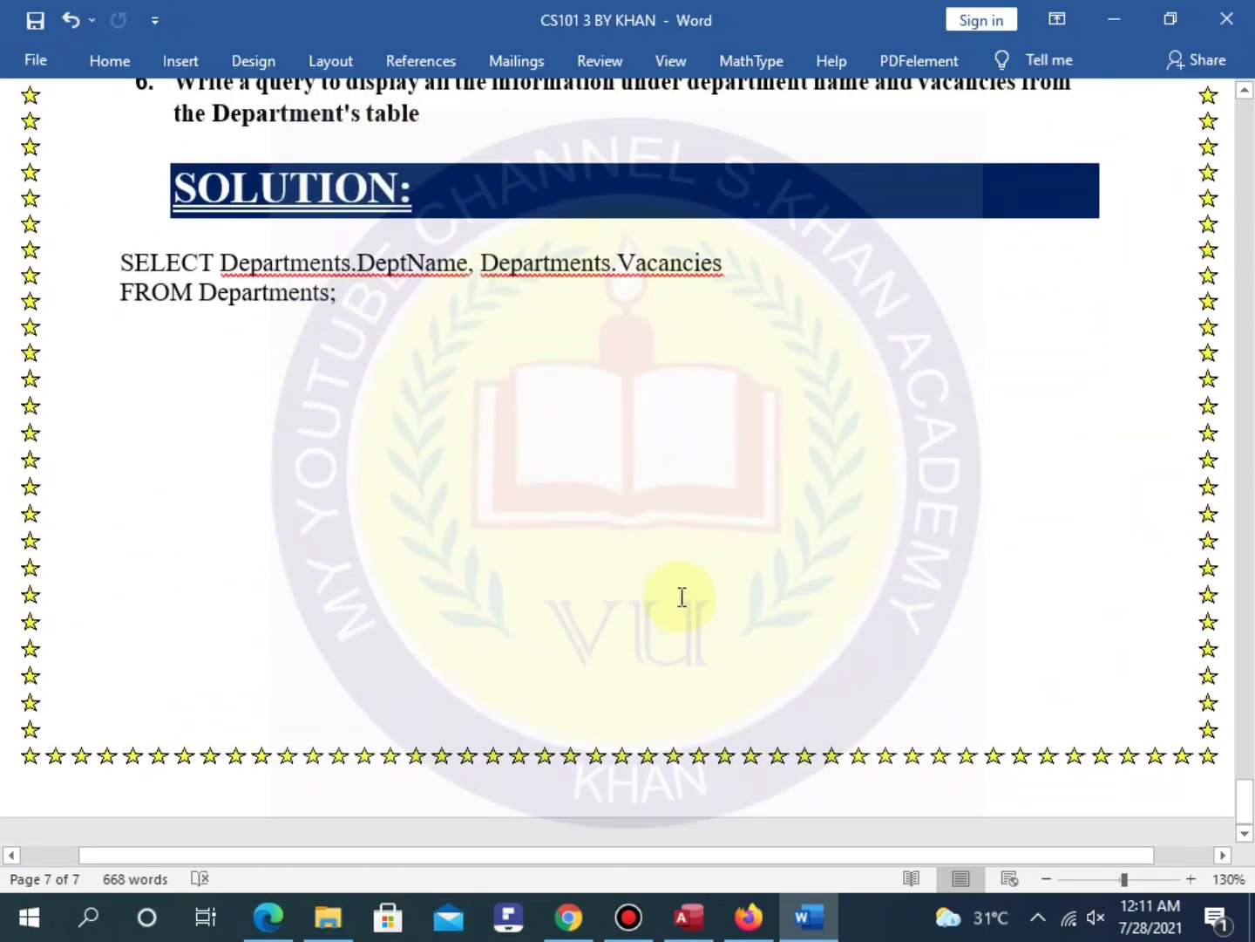
{"action": "left_click", "coordinate": [689, 915]}
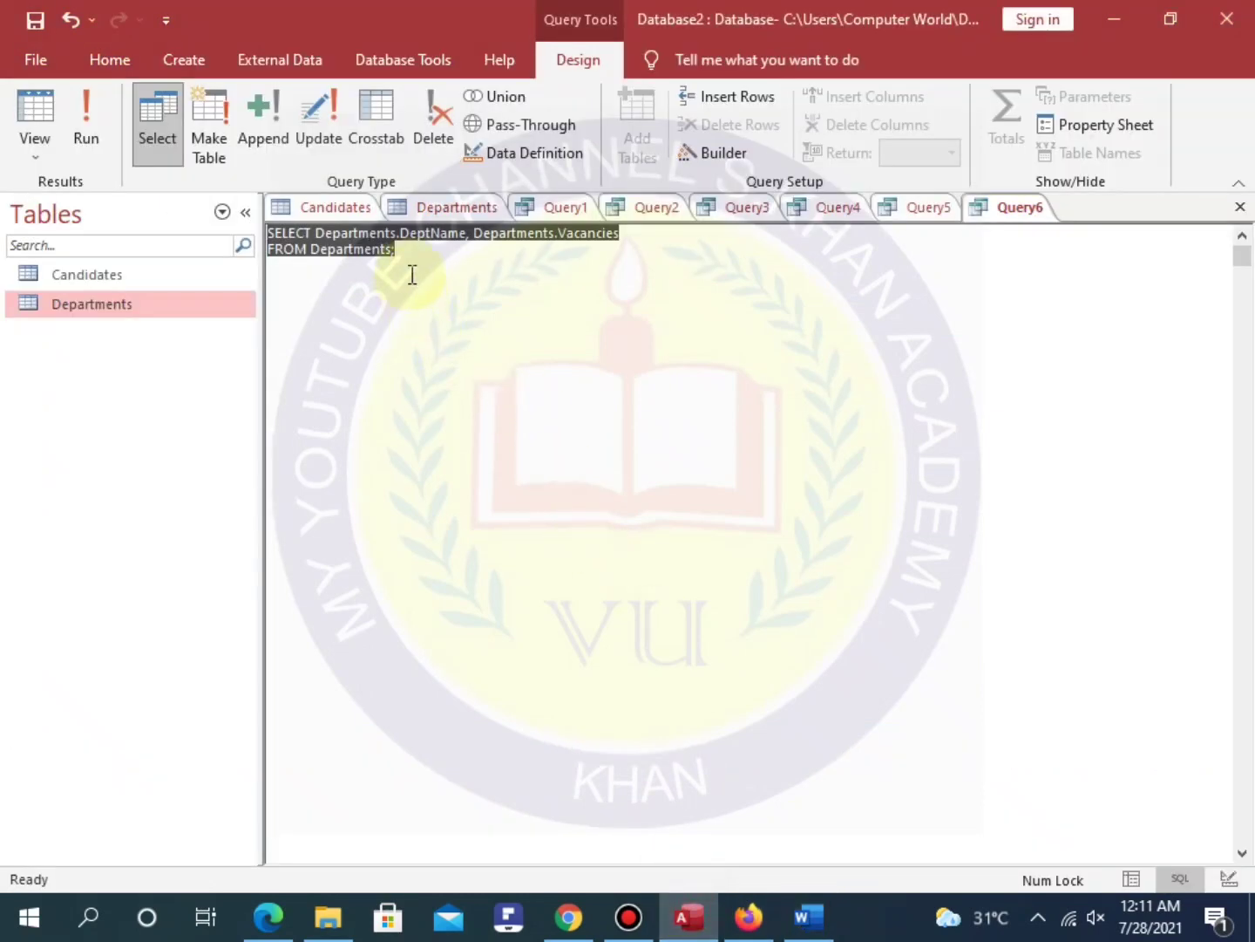
{"action": "left_click", "coordinate": [355, 210]}
{"action": "left_click", "coordinate": [418, 208]}
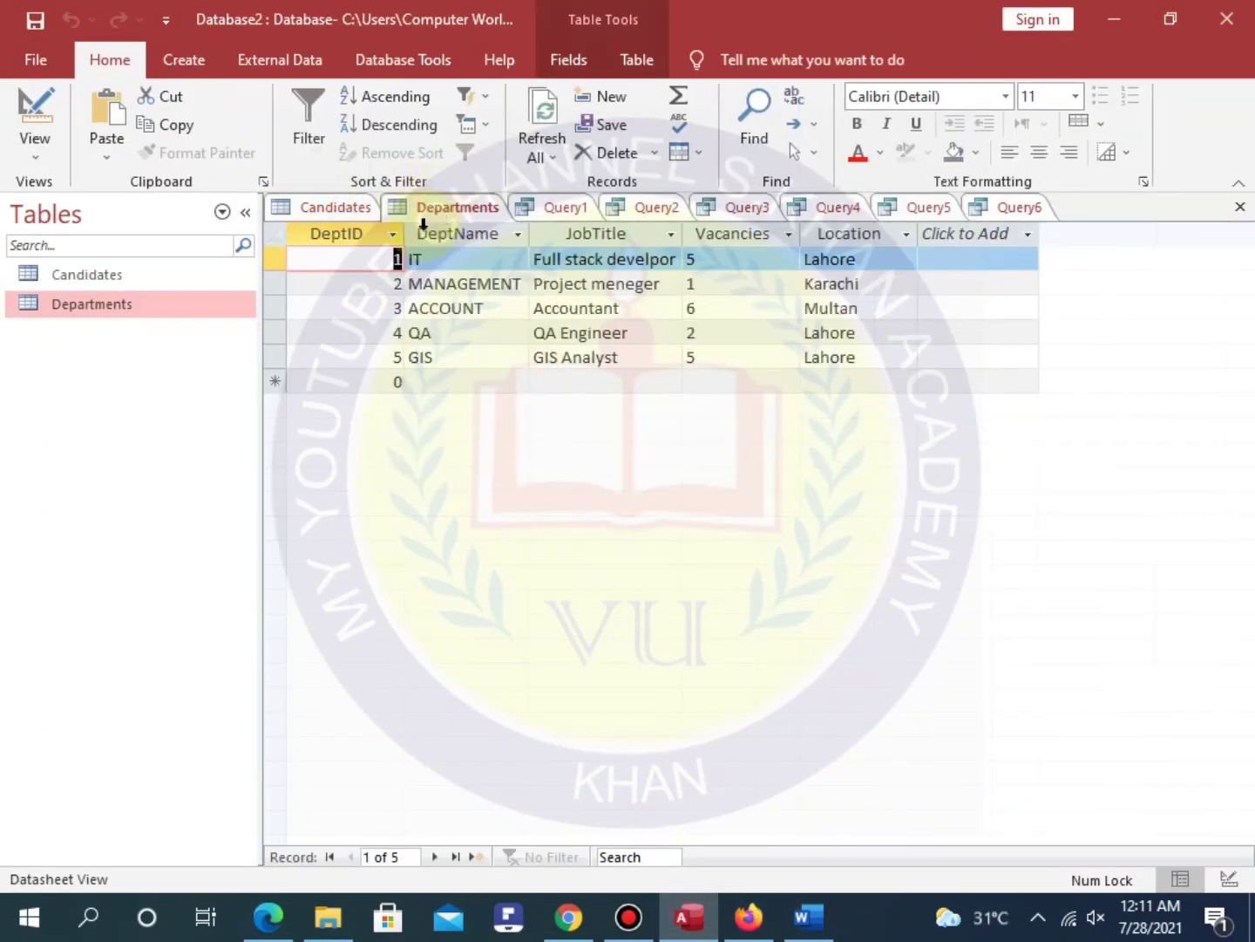
{"action": "left_click", "coordinate": [350, 209]}
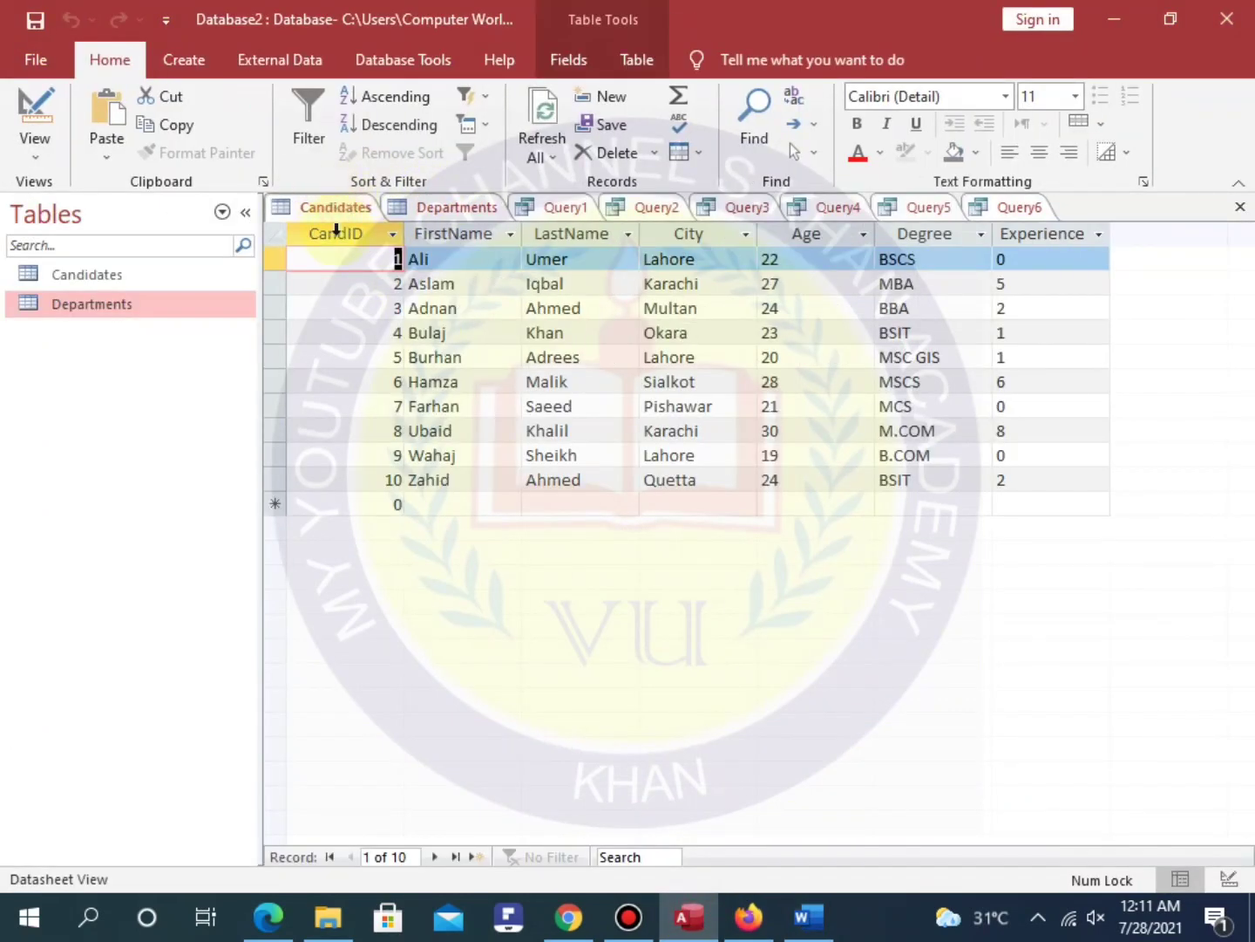
Create a new blank table and check the data type choices for its second column without adding a field.
{"action": "left_click", "coordinate": [175, 60]}
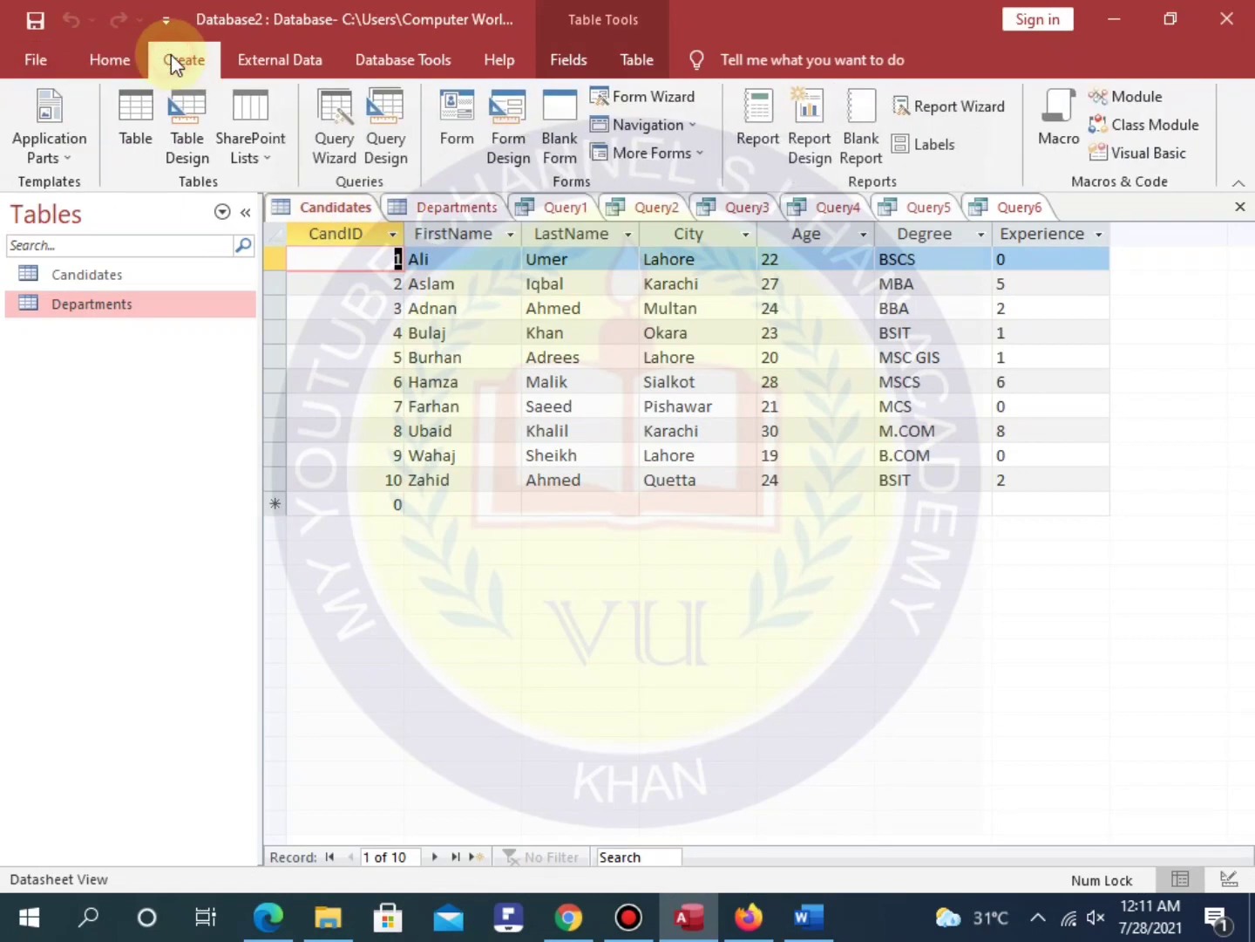
{"action": "left_click", "coordinate": [137, 135]}
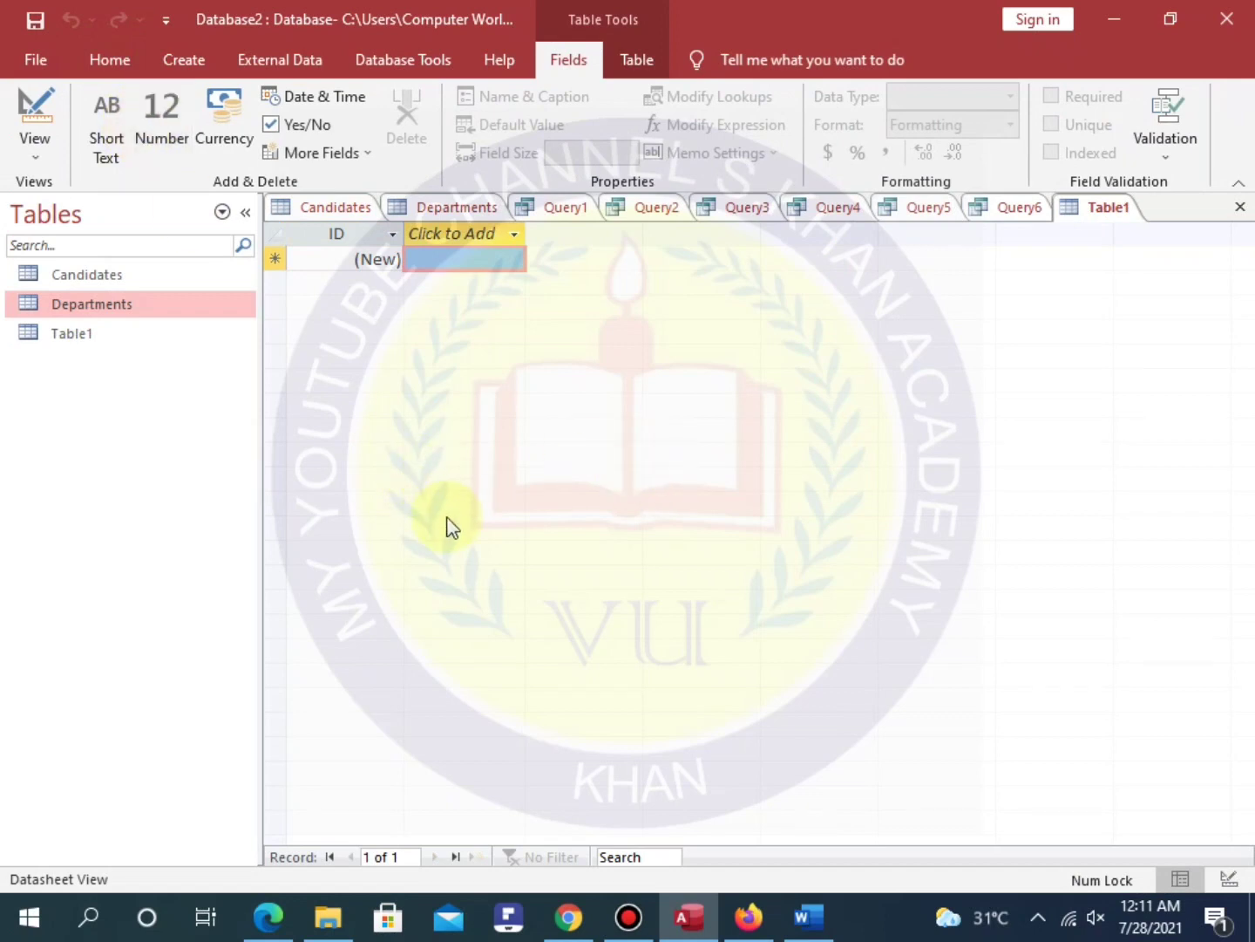
{"action": "left_click", "coordinate": [450, 261]}
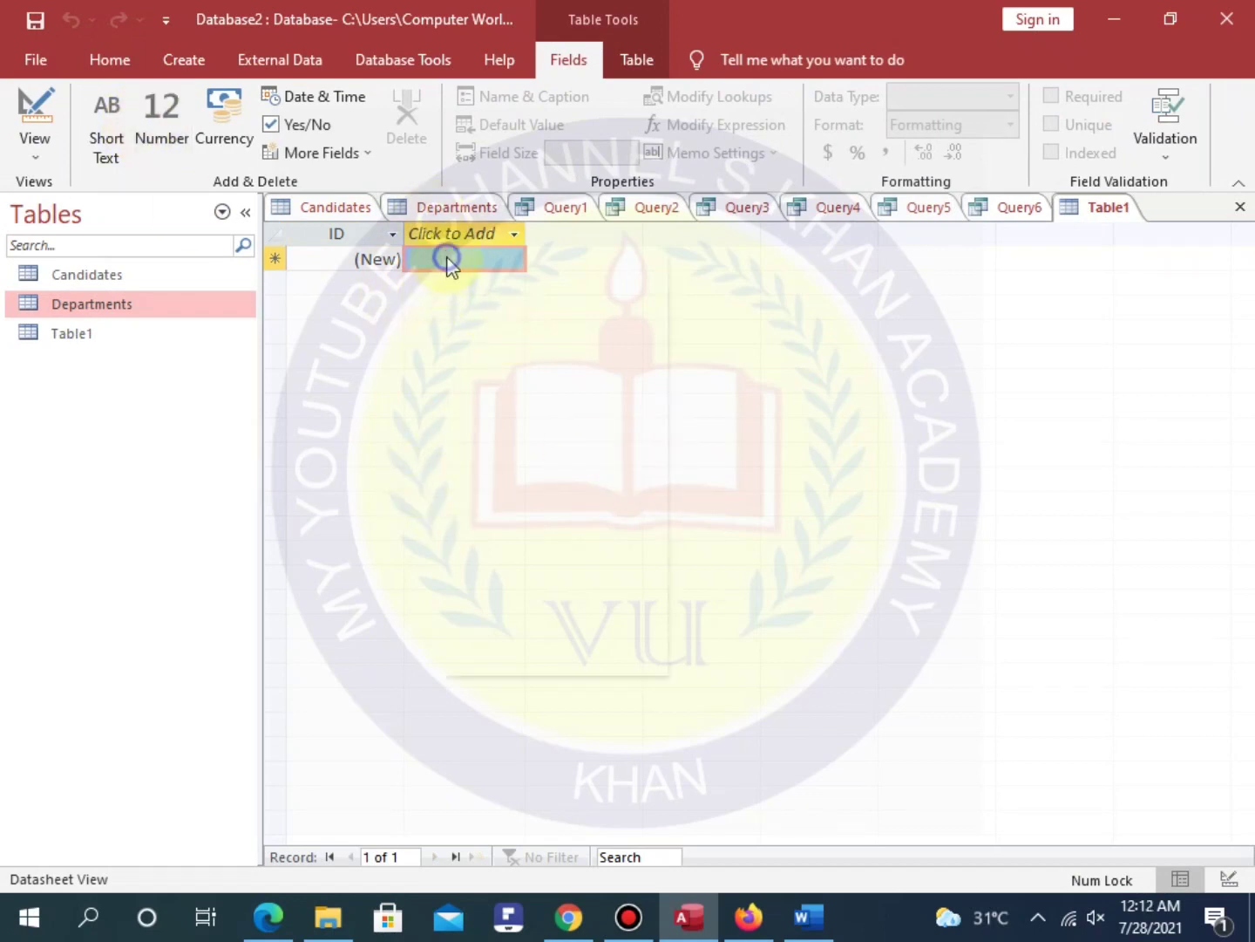
{"action": "left_click", "coordinate": [813, 373]}
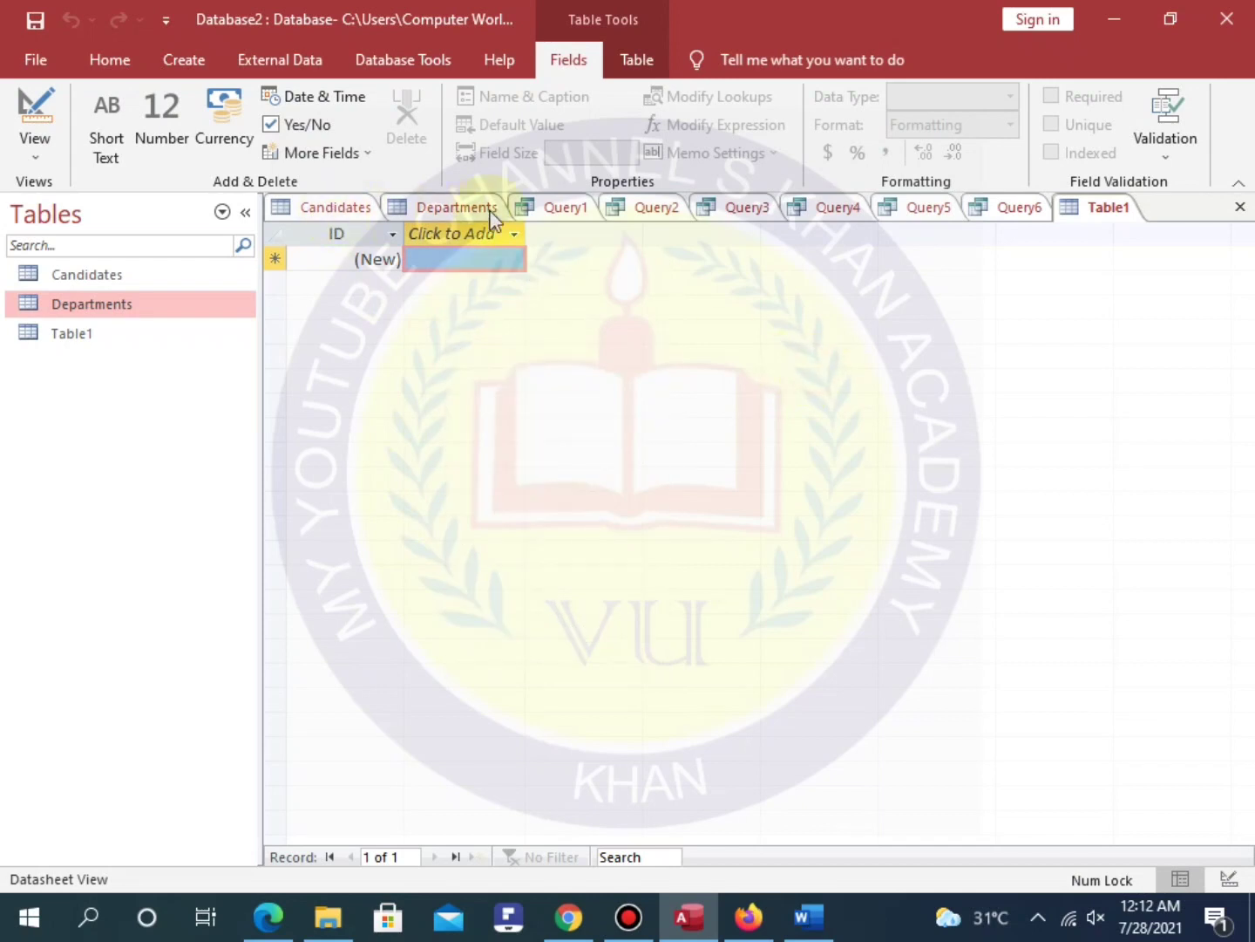
Open the new table in Design View, trying the name departments first and saving it as department.
{"action": "right_click", "coordinate": [1109, 207]}
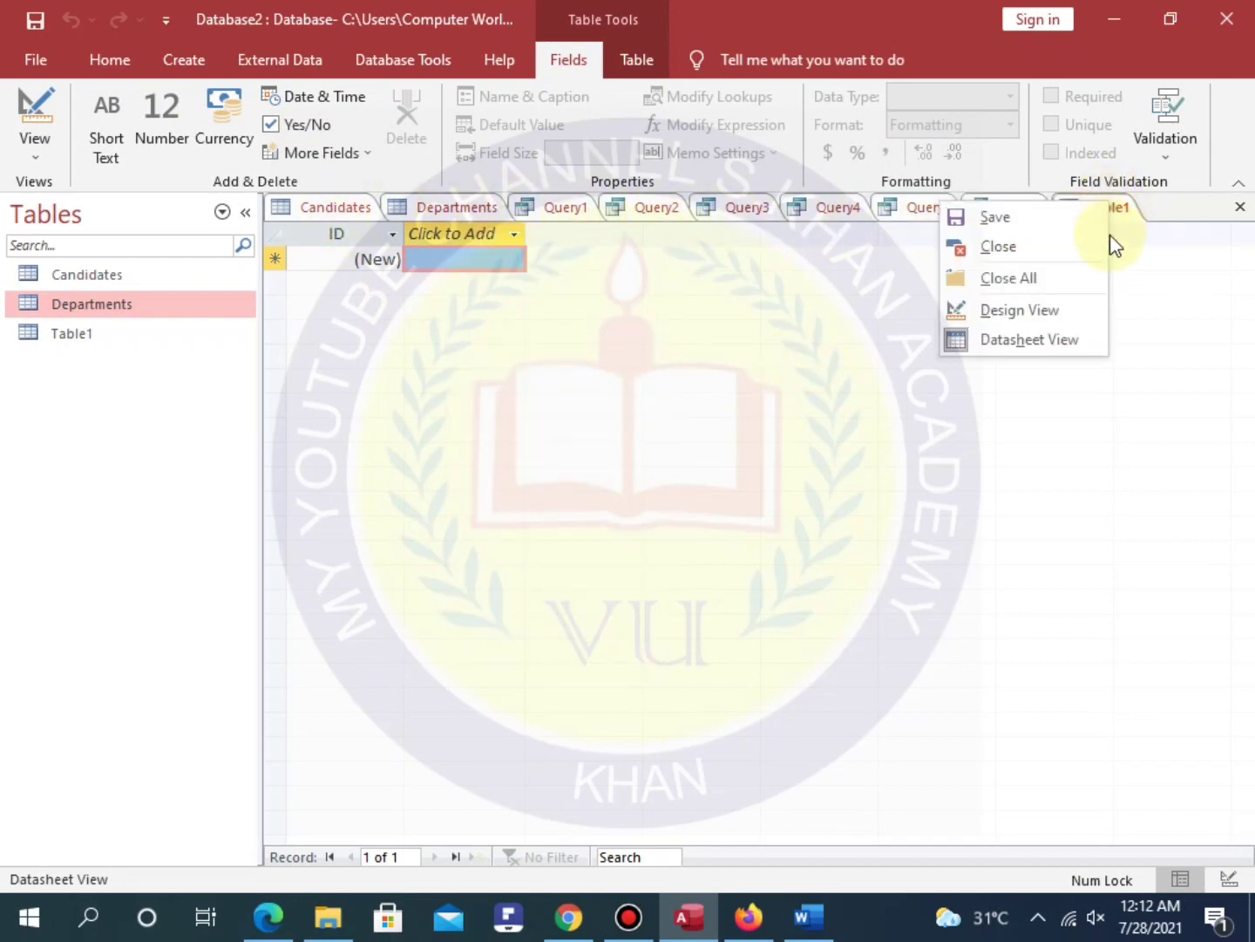
{"action": "left_click", "coordinate": [1072, 321]}
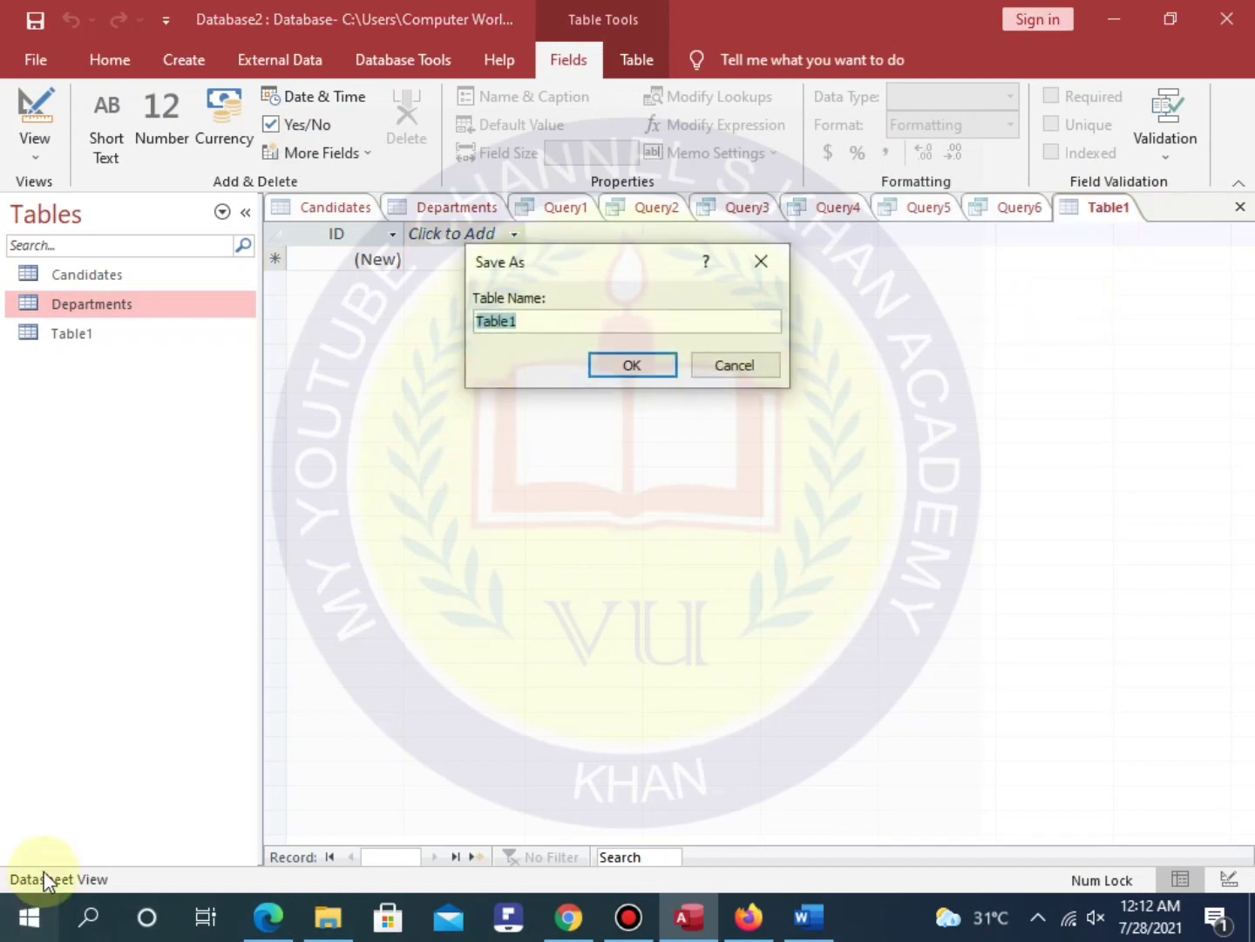
{"action": "key", "text": "BackSpace"}
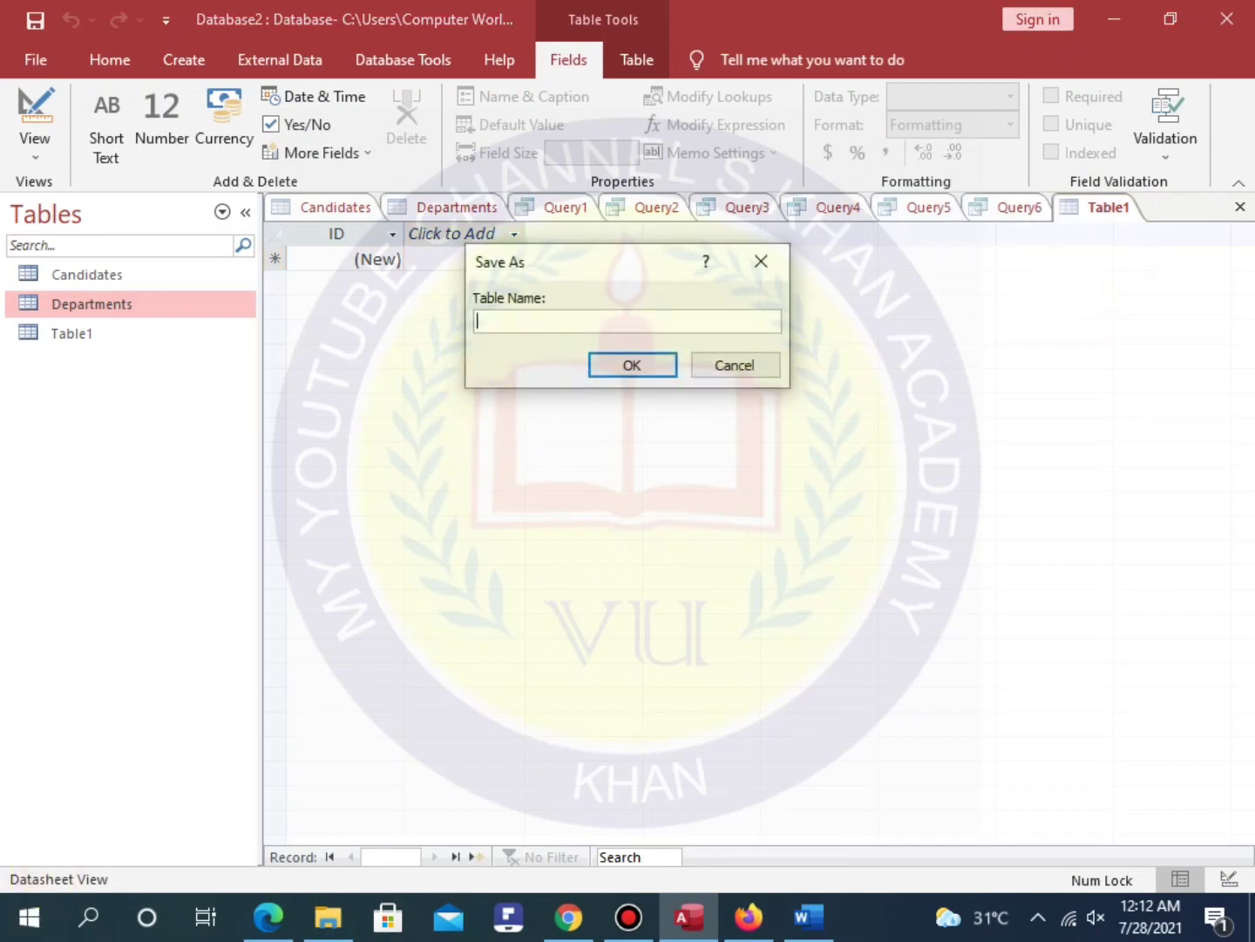
{"action": "type", "text": "departmenr"}
{"action": "key", "text": "BackSpace"}
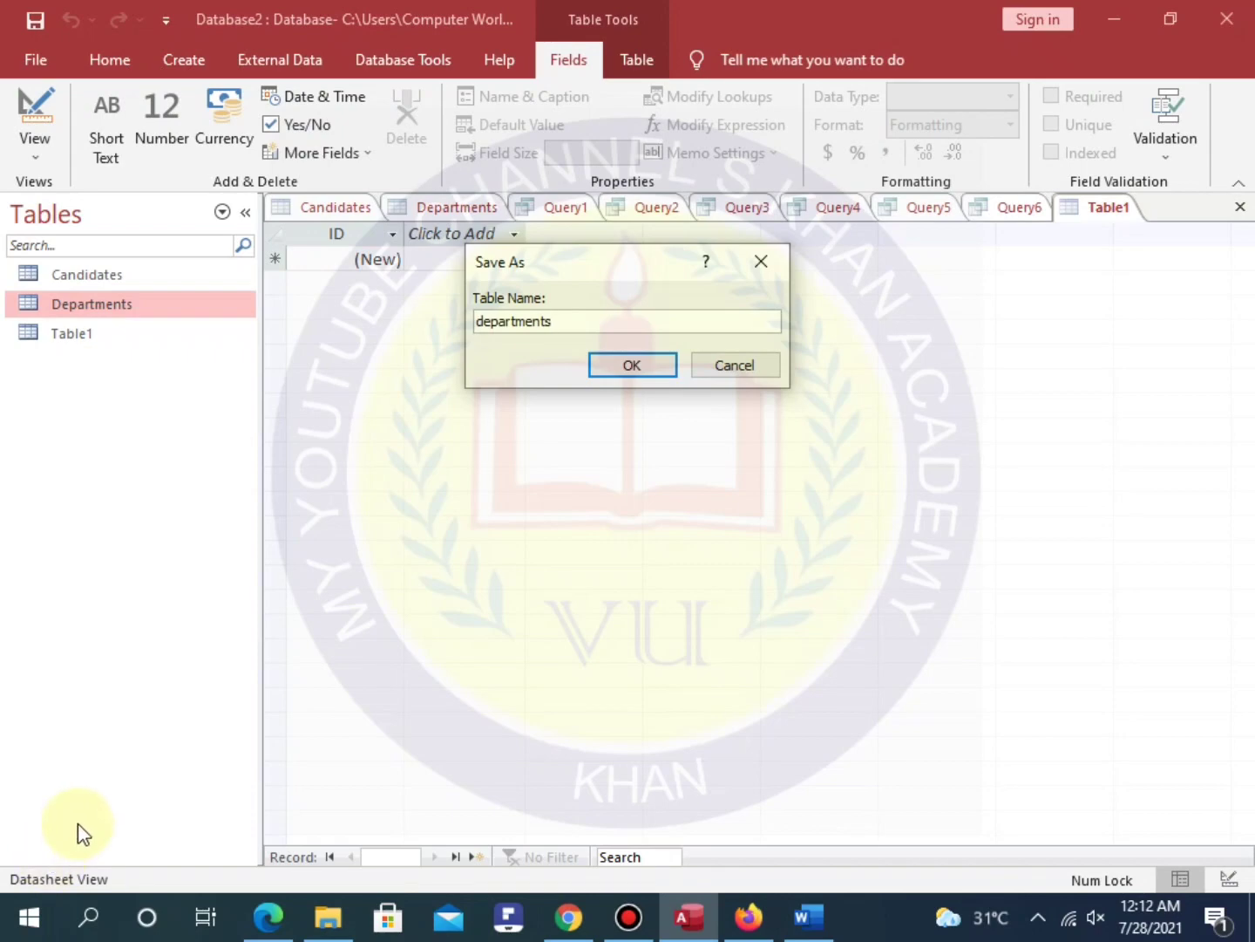
{"action": "left_click", "coordinate": [635, 366]}
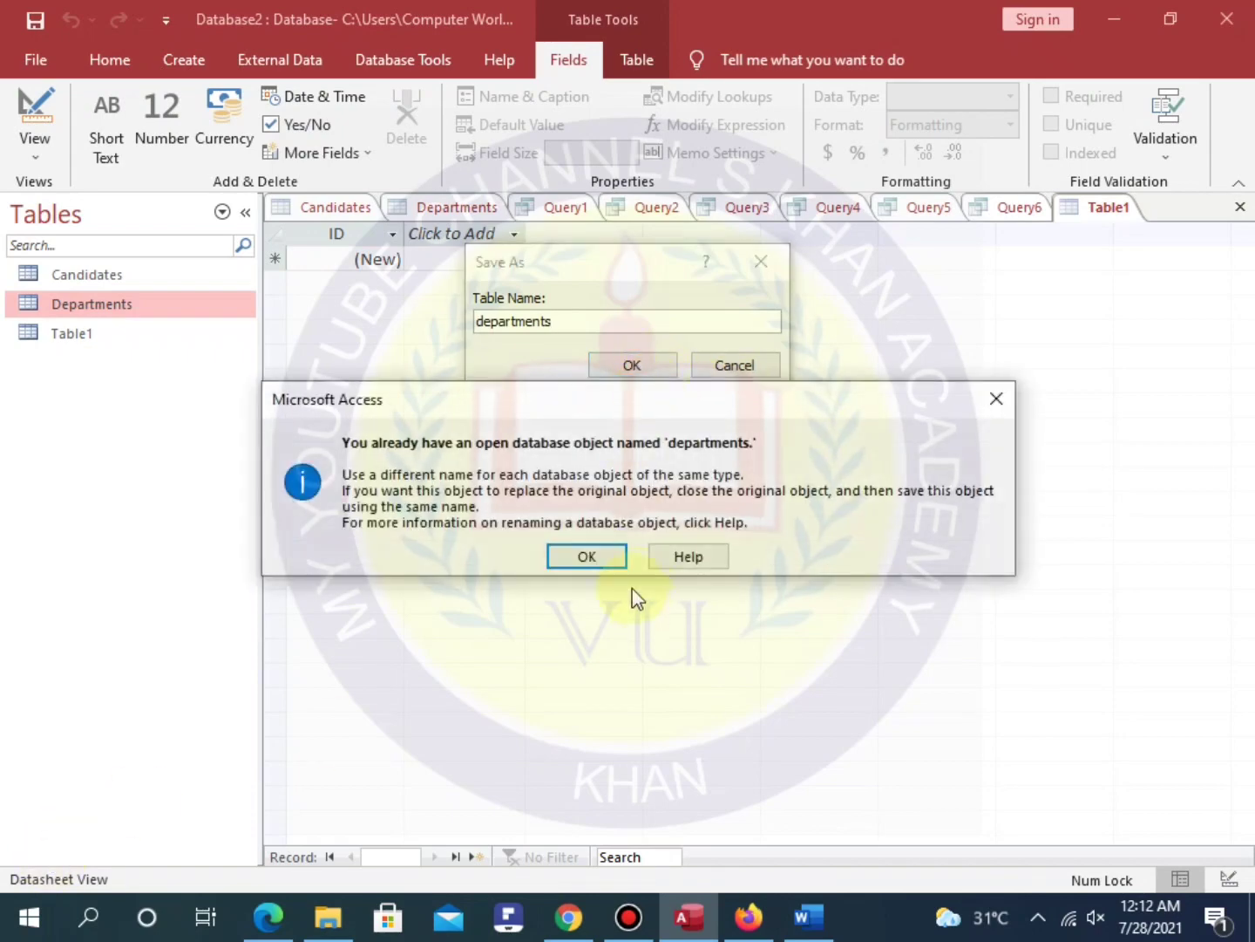
{"action": "left_click", "coordinate": [595, 558]}
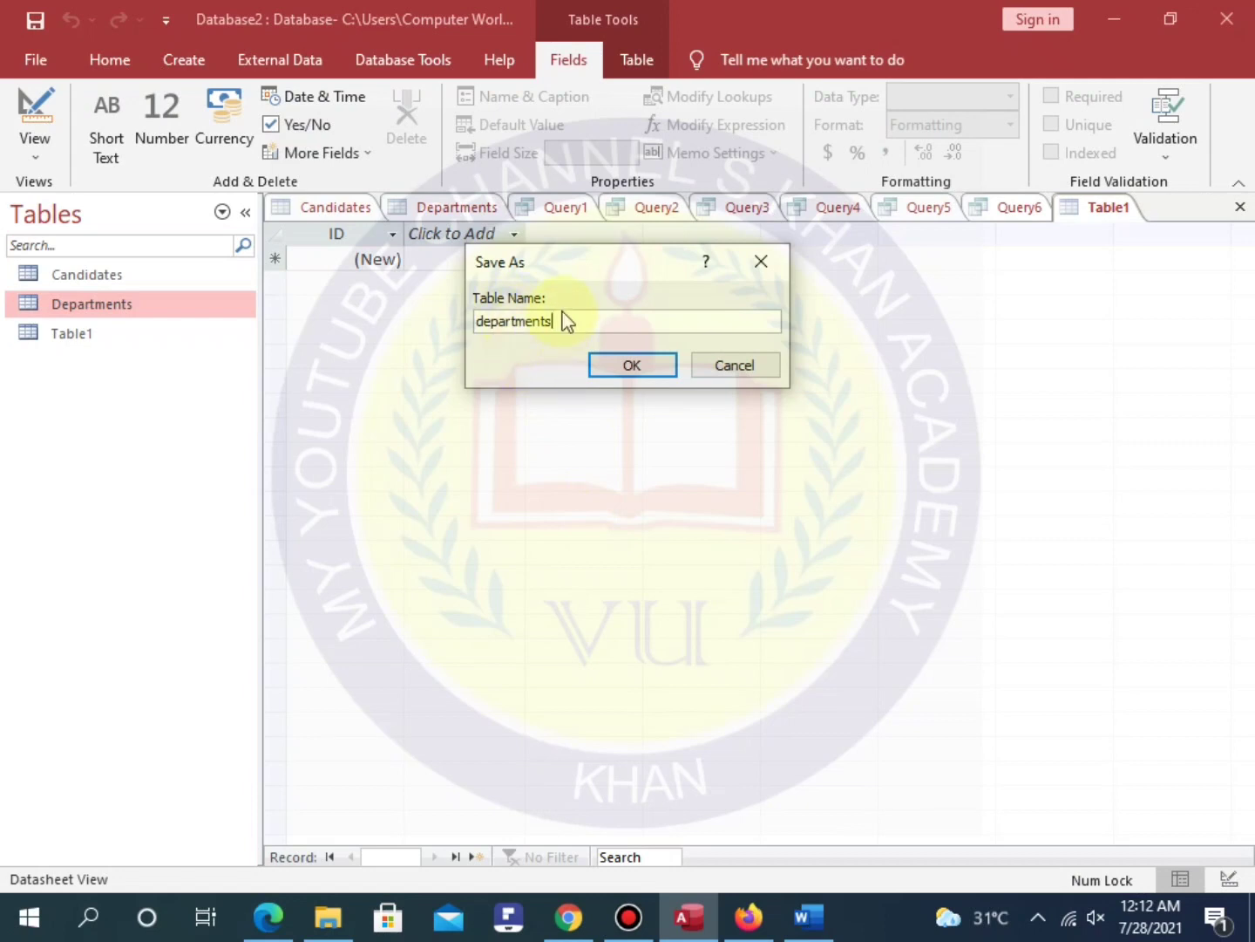
{"action": "left_click", "coordinate": [630, 365]}
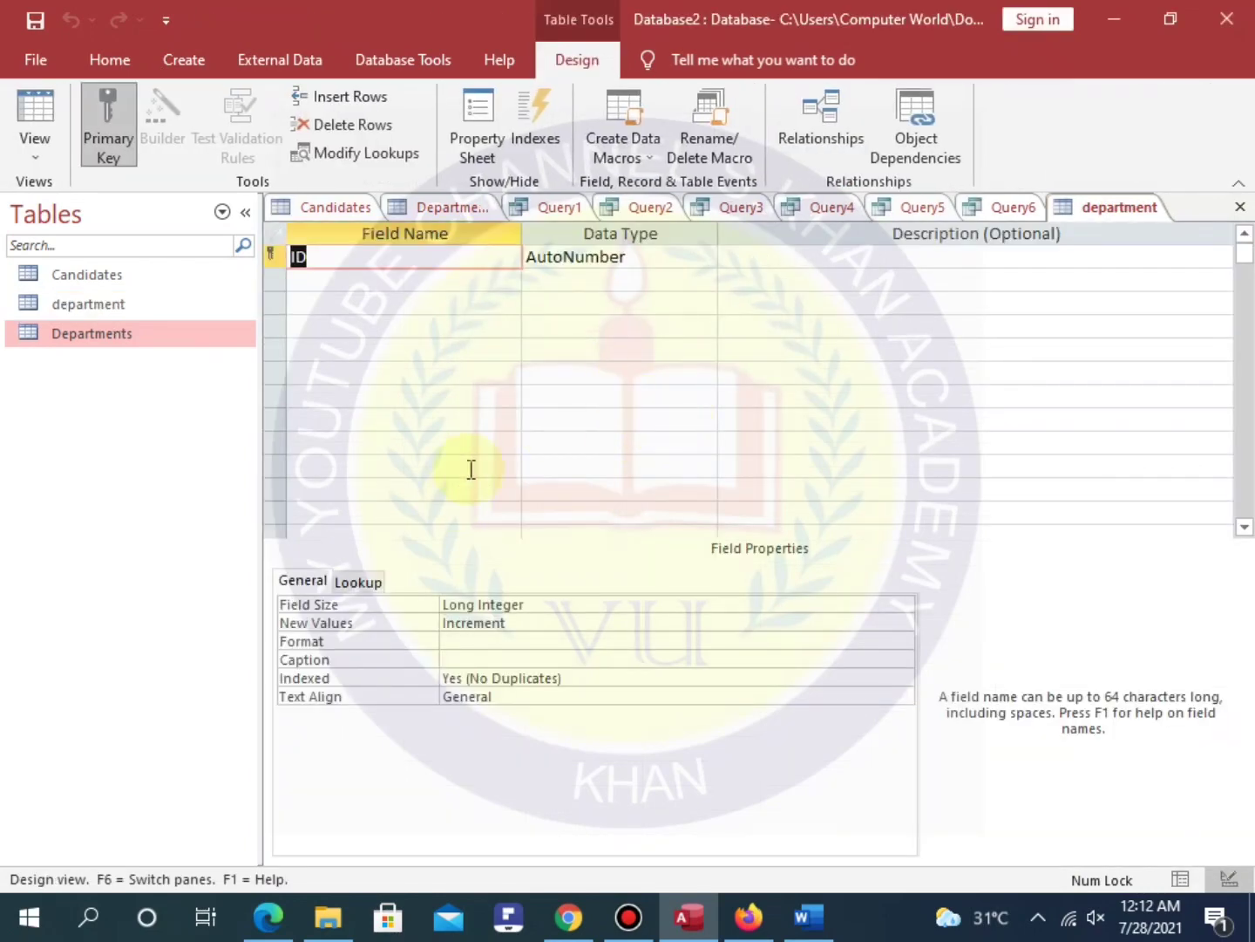
Rename the department table's ID field to DeptID and set its data type to Number.
{"action": "left_click", "coordinate": [357, 258]}
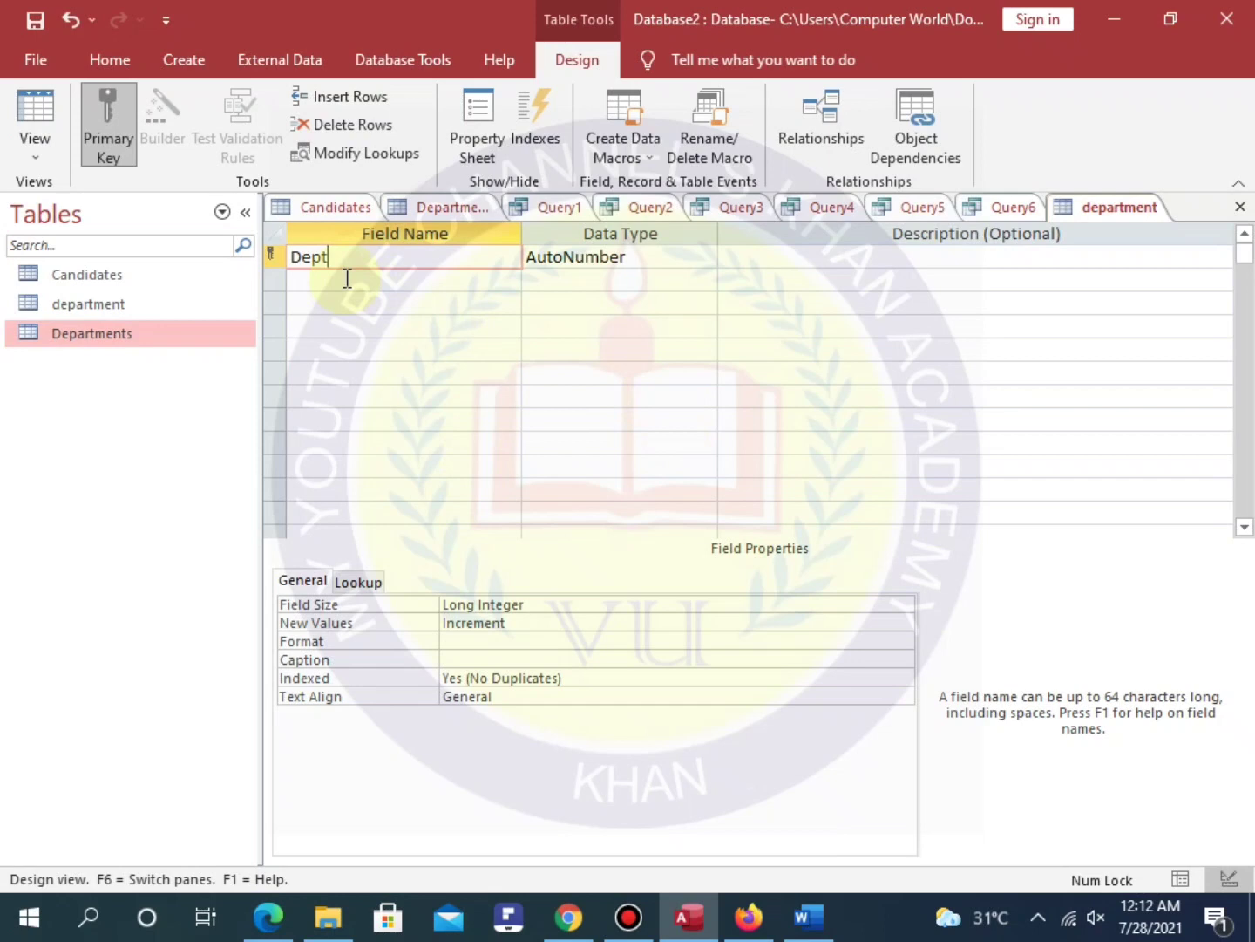
{"action": "type", "text": "DD"}
{"action": "key", "text": "BackSpace"}
{"action": "left_click", "coordinate": [637, 256]}
{"action": "left_click", "coordinate": [705, 255]}
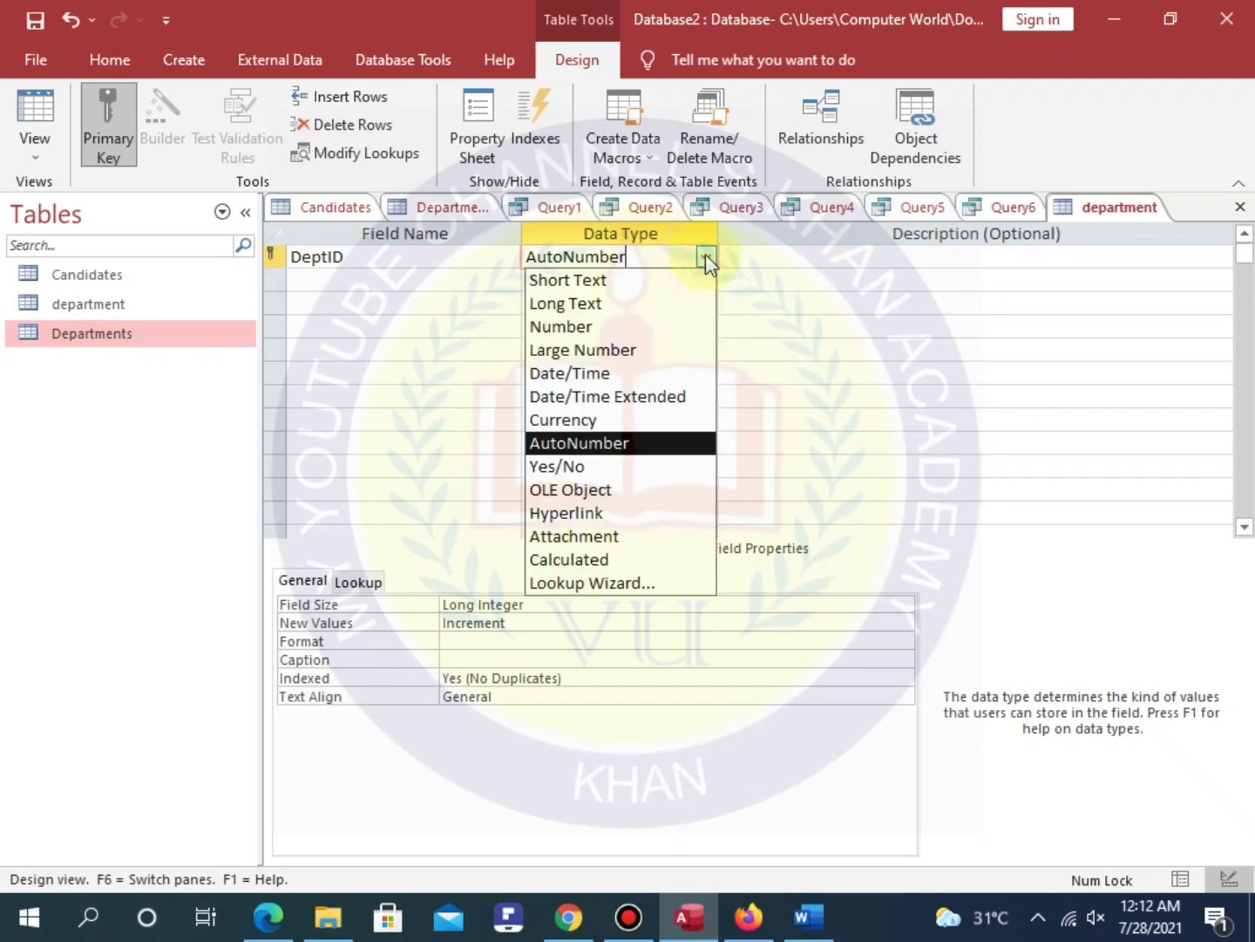
{"action": "left_click", "coordinate": [624, 326]}
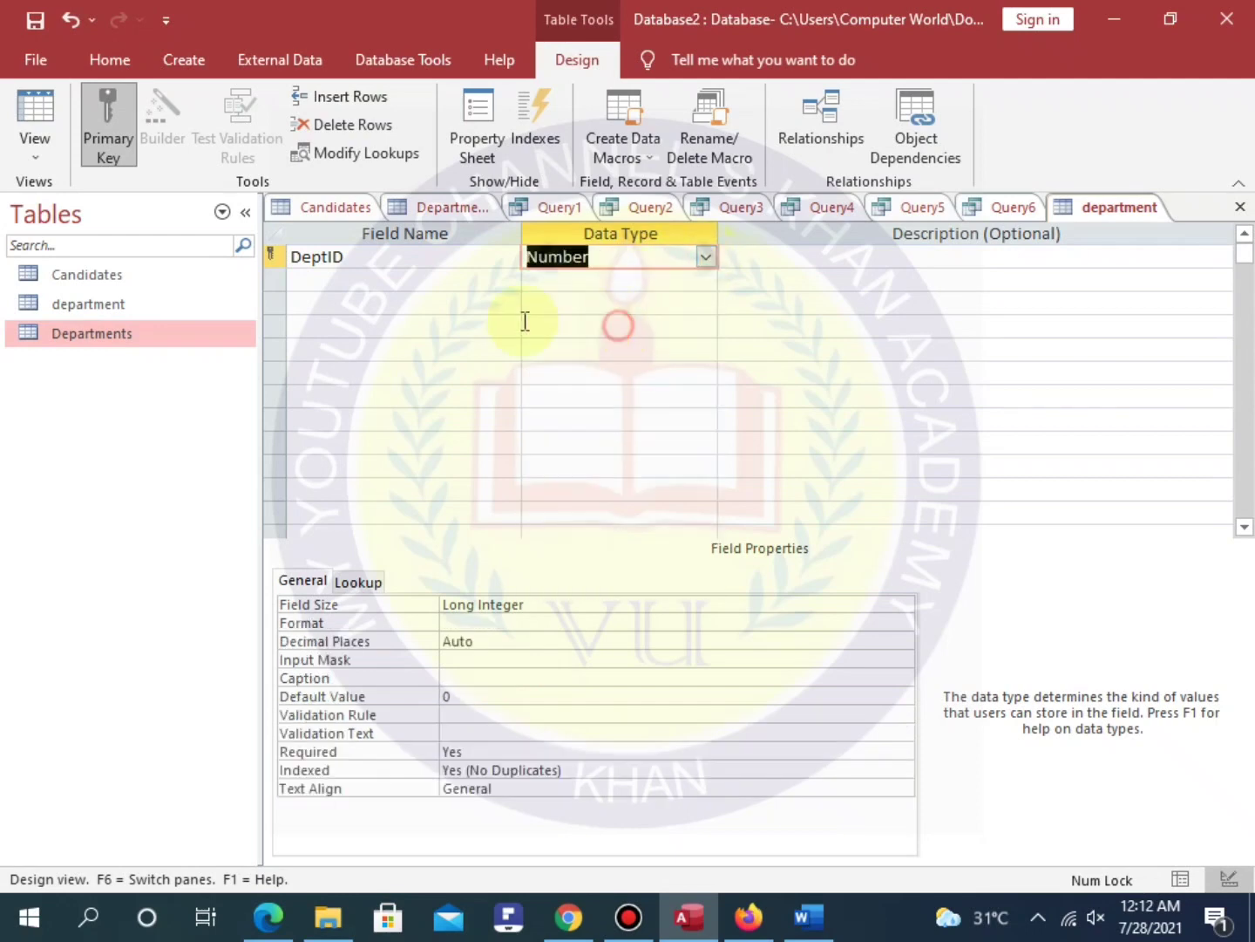
Add a second field named deptname below DeptID, keeping Short Text as its data type.
{"action": "left_click", "coordinate": [397, 278]}
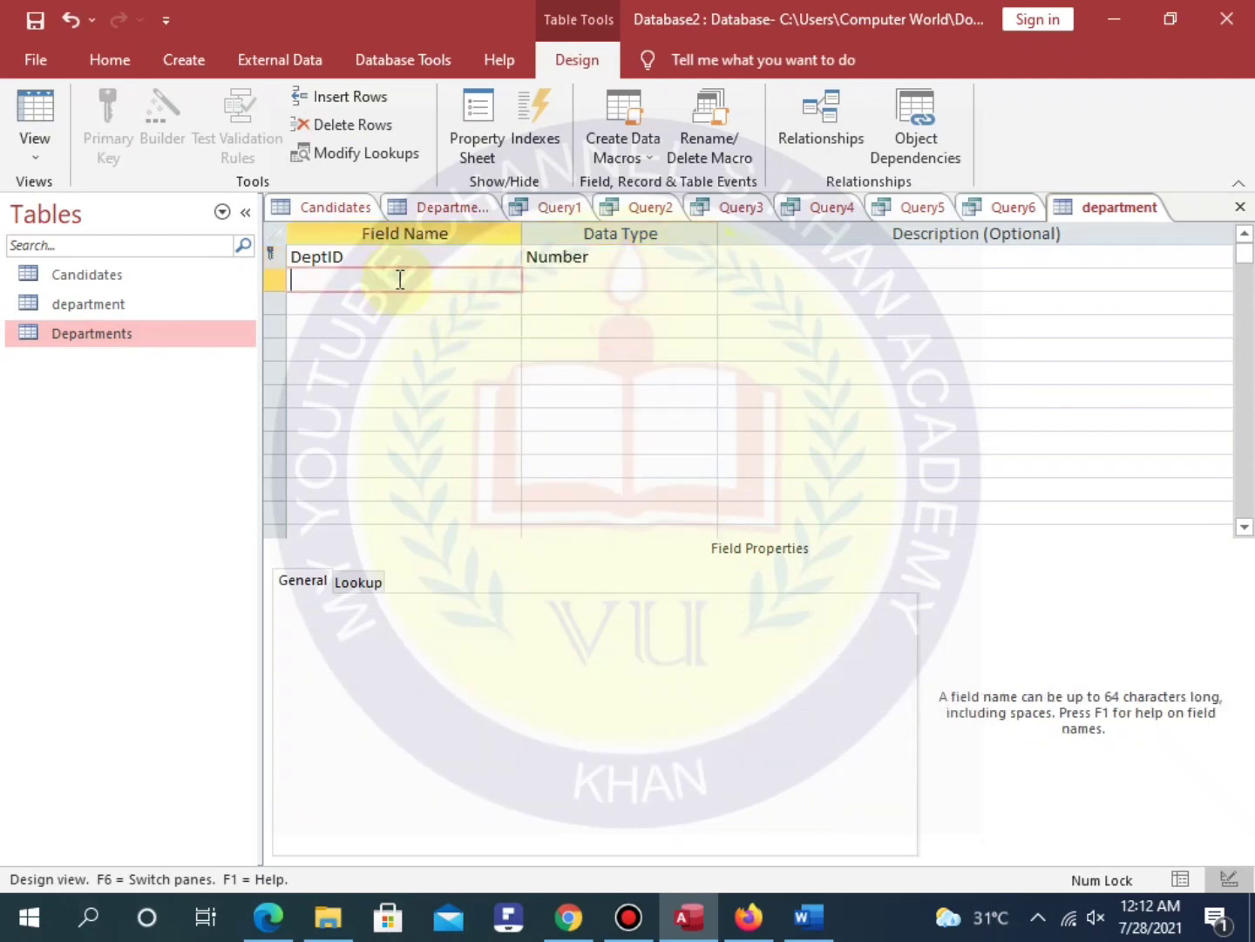
{"action": "type", "text": "deptname"}
{"action": "left_click", "coordinate": [555, 280]}
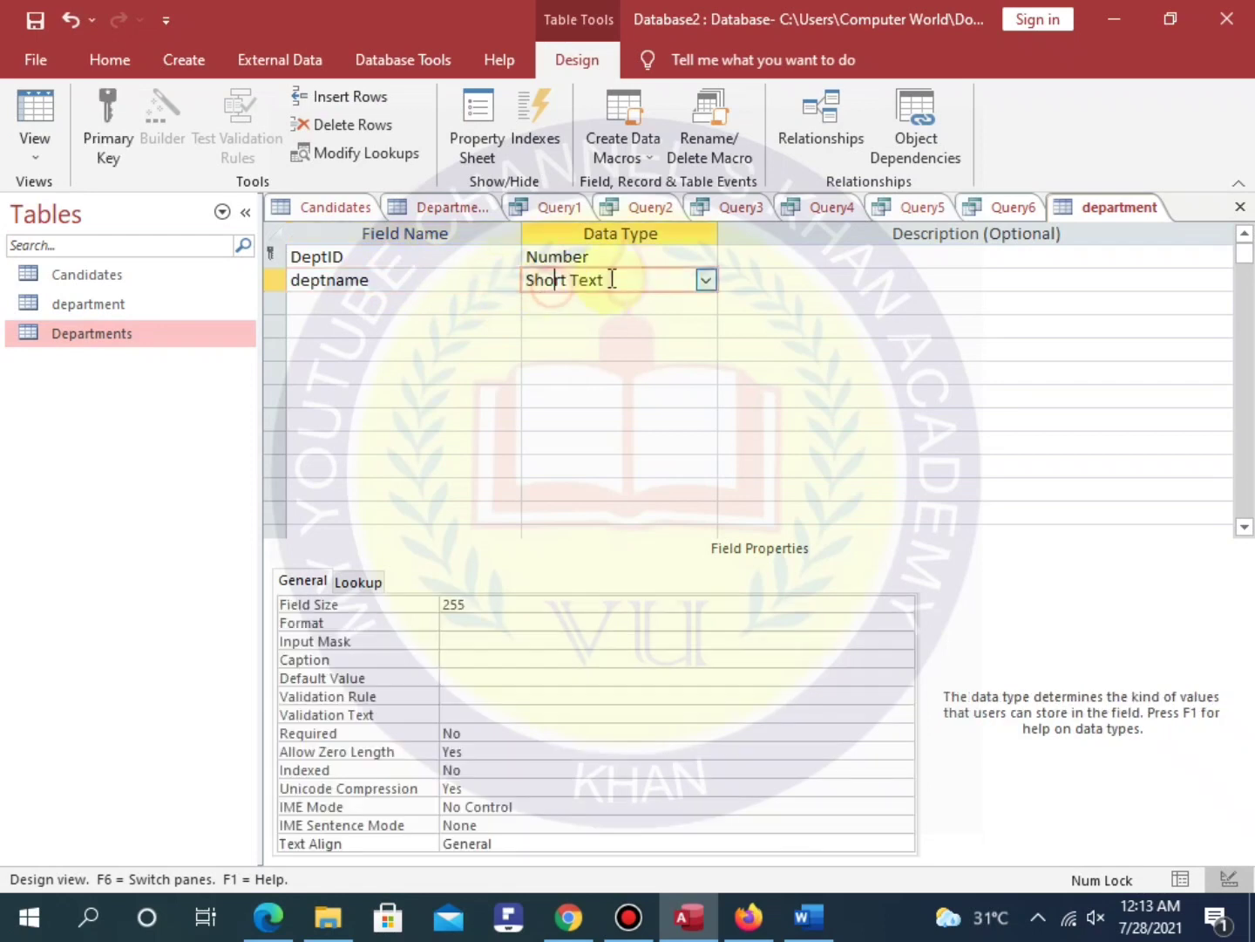
{"action": "left_click", "coordinate": [391, 318]}
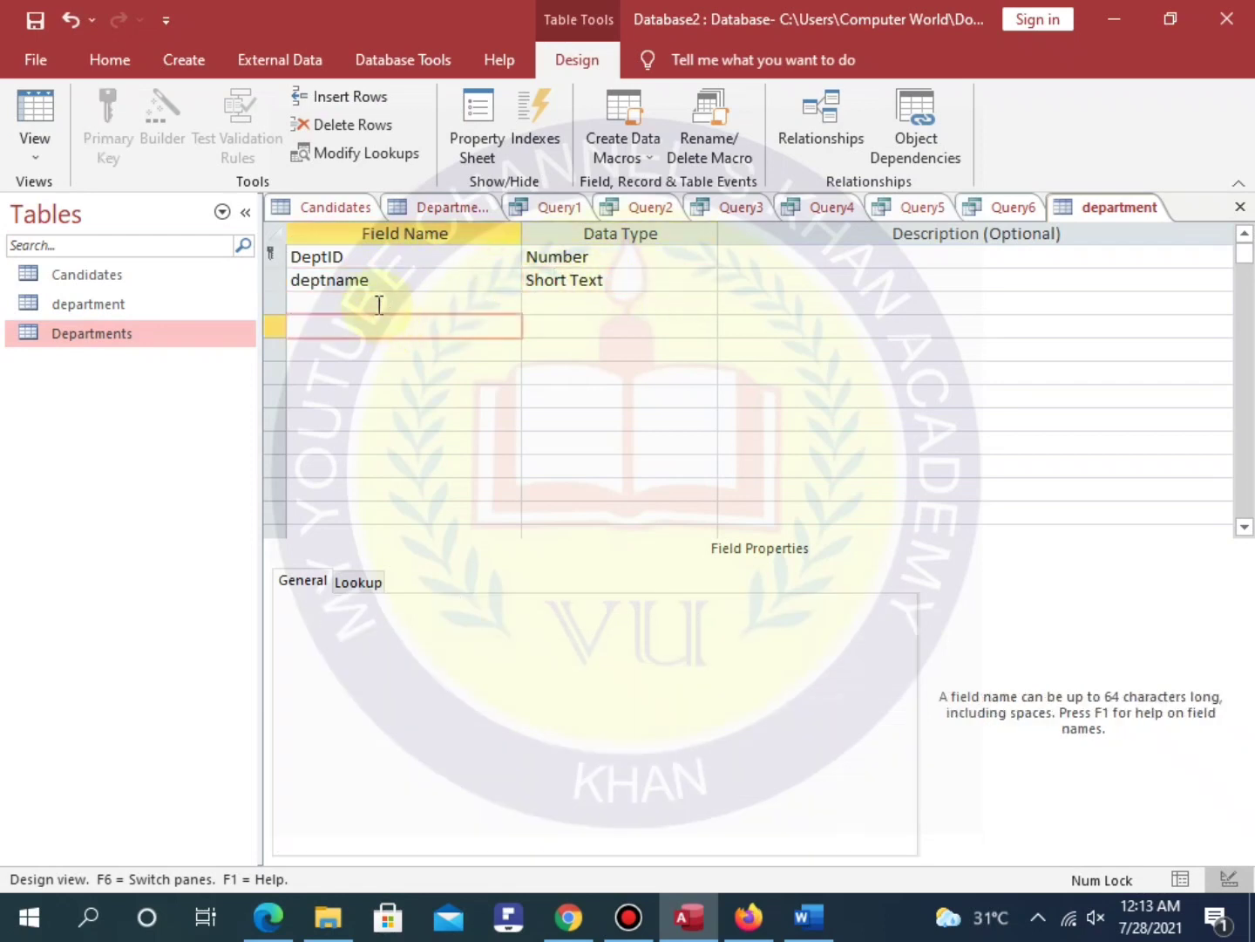
{"action": "left_click", "coordinate": [379, 301]}
{"action": "left_click", "coordinate": [566, 301]}
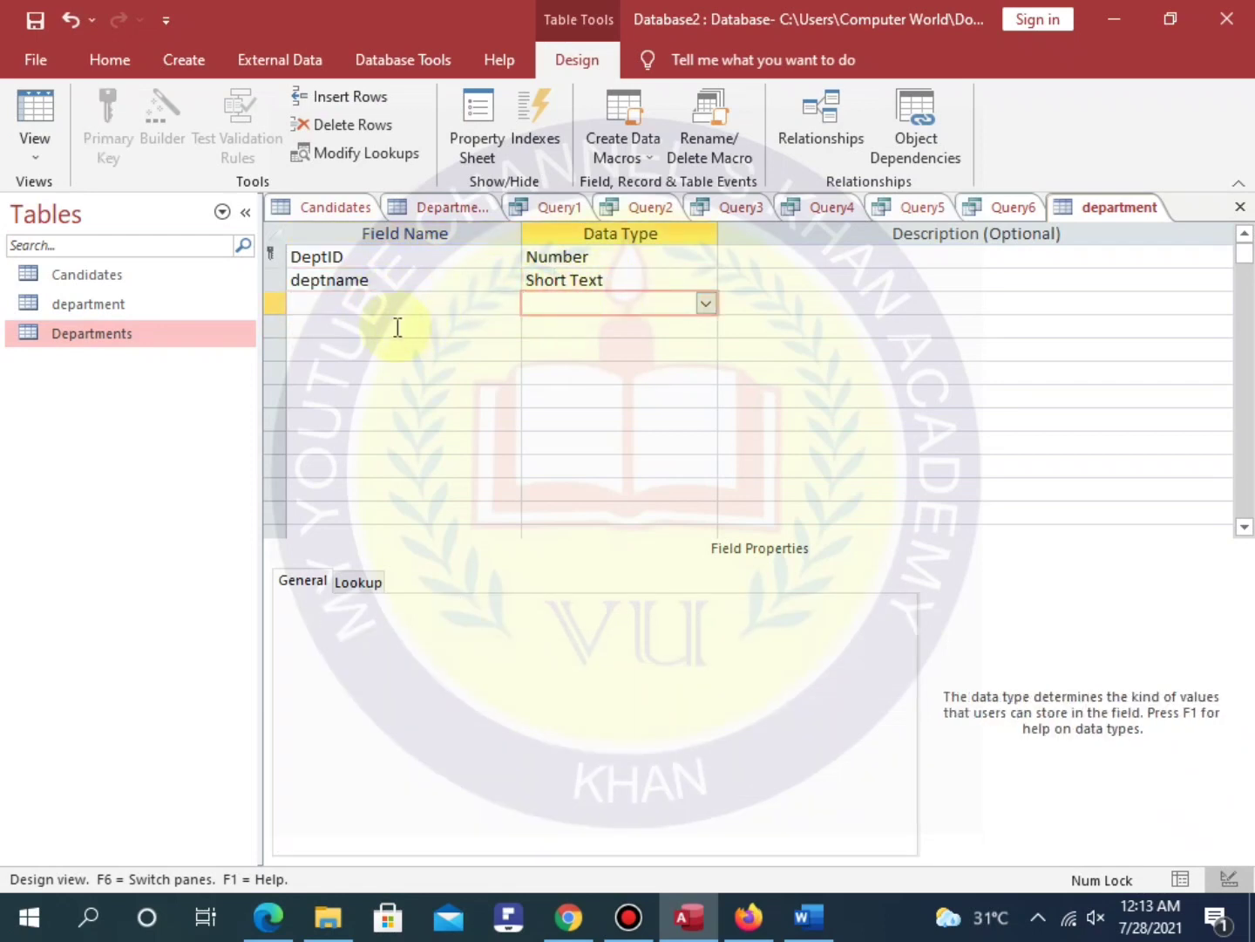
{"action": "left_click", "coordinate": [367, 331]}
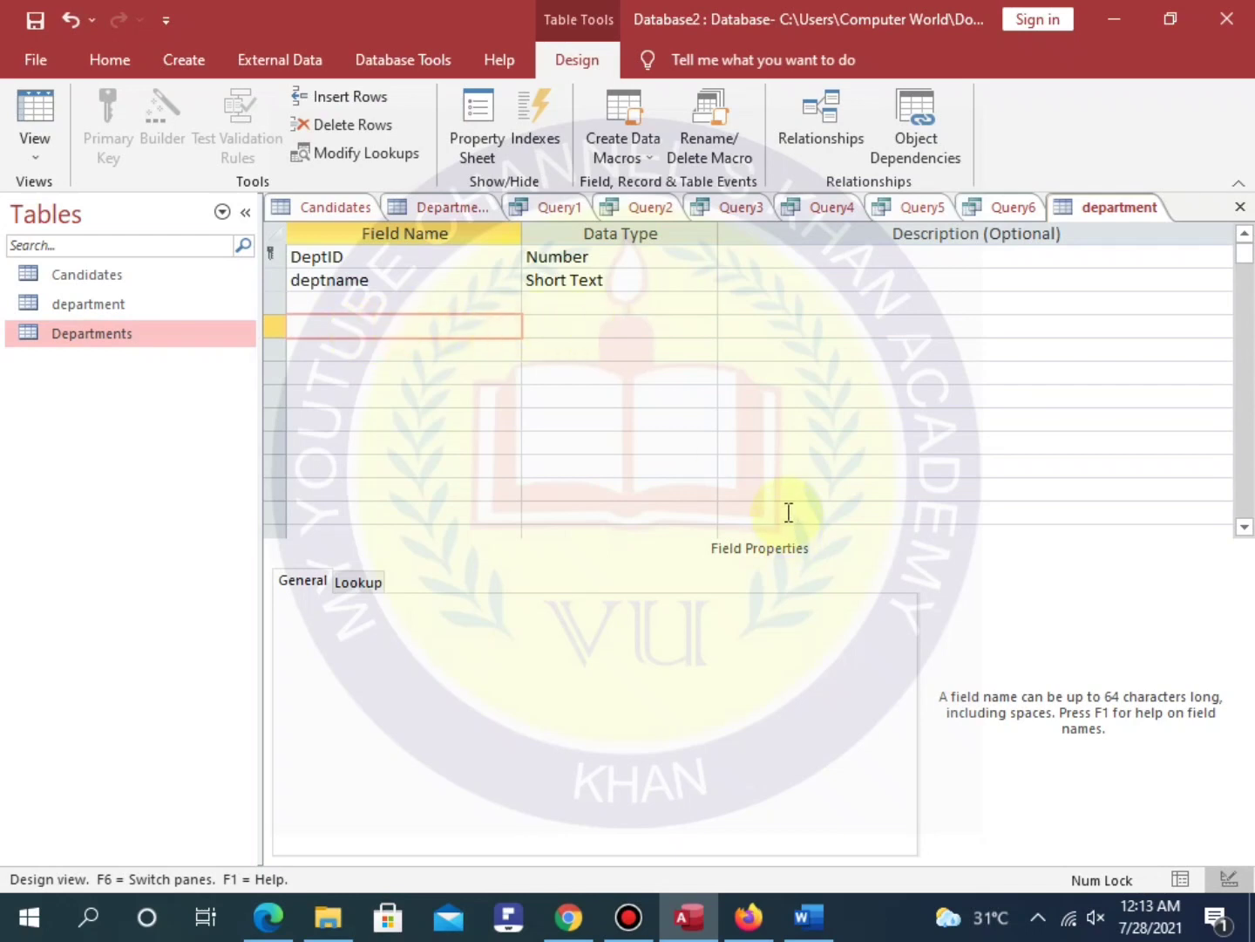
Switch the department table to Datasheet View, saving the design changes.
{"action": "right_click", "coordinate": [1107, 207]}
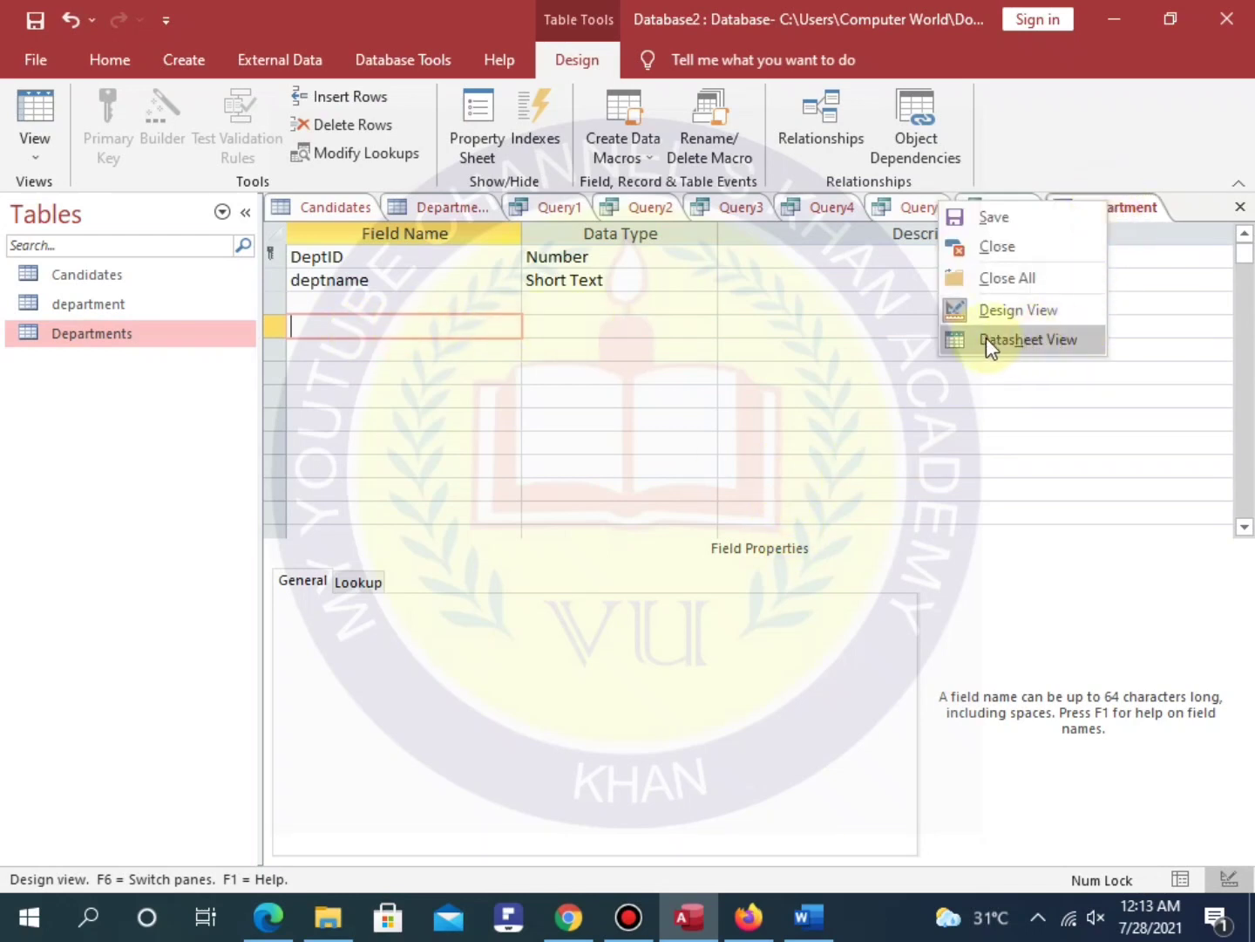
{"action": "left_click", "coordinate": [1028, 339]}
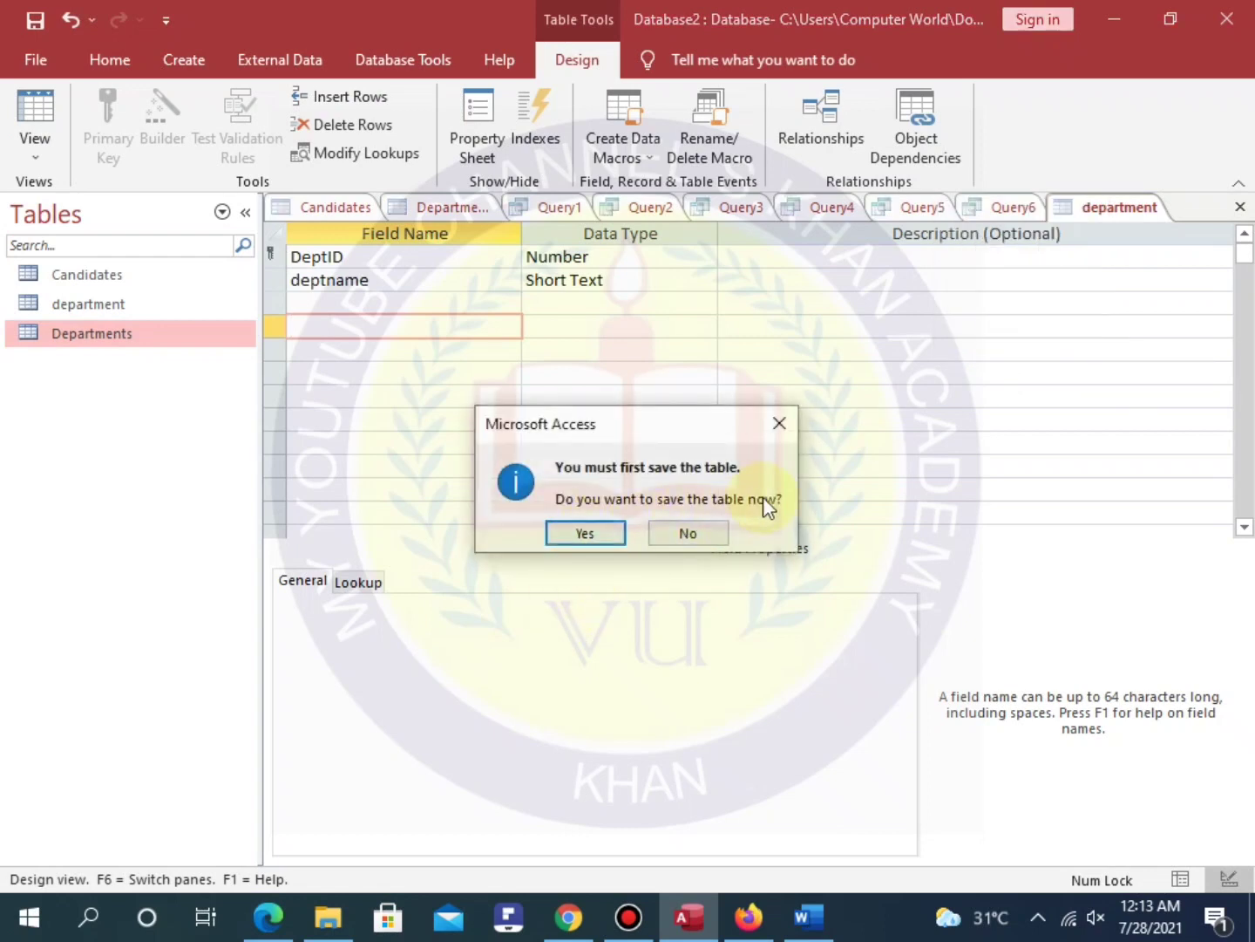
{"action": "left_click", "coordinate": [581, 533]}
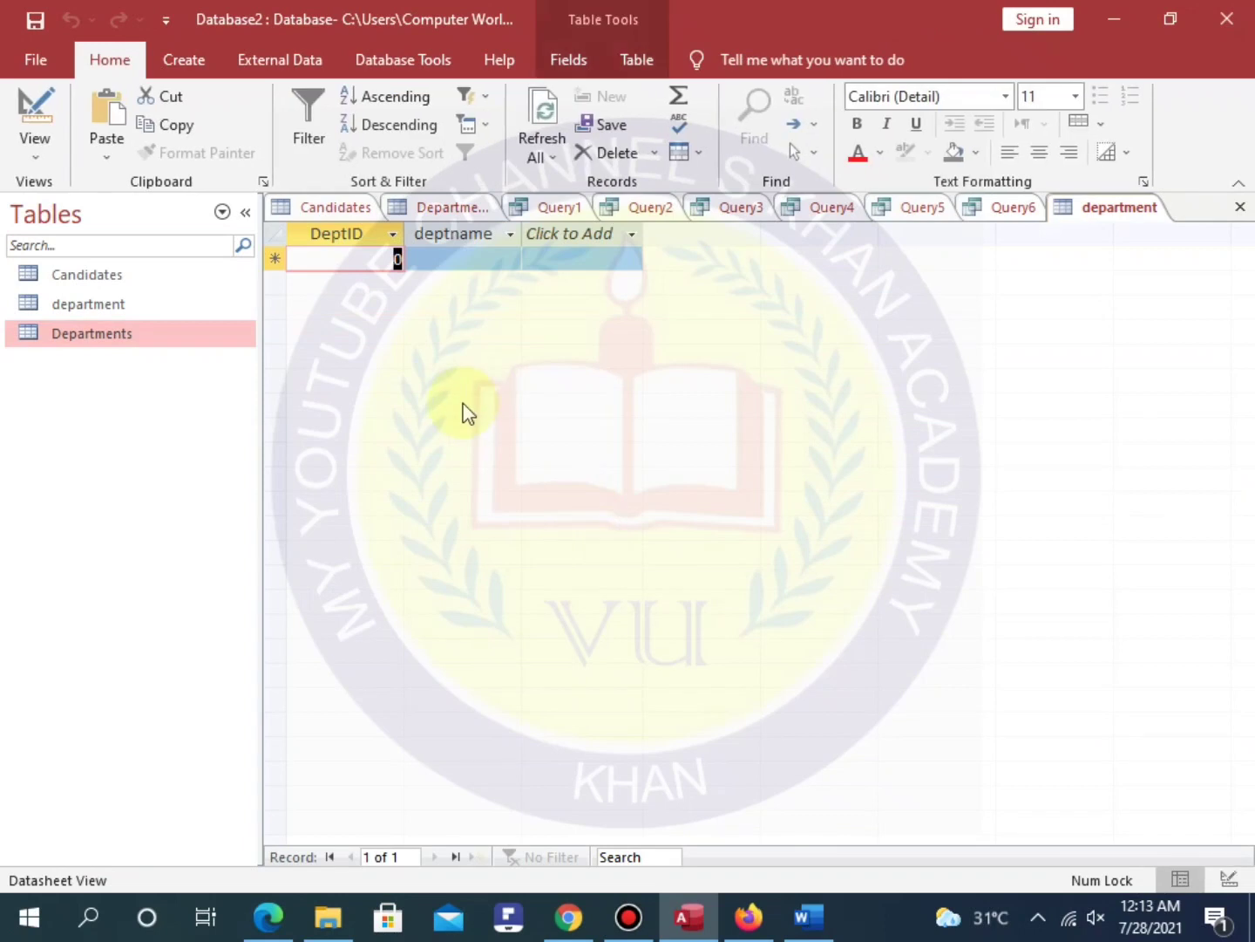
Enter DeptID values 1, 2, 3, 4 and 5 in consecutive records of the department table.
{"action": "left_click", "coordinate": [401, 257]}
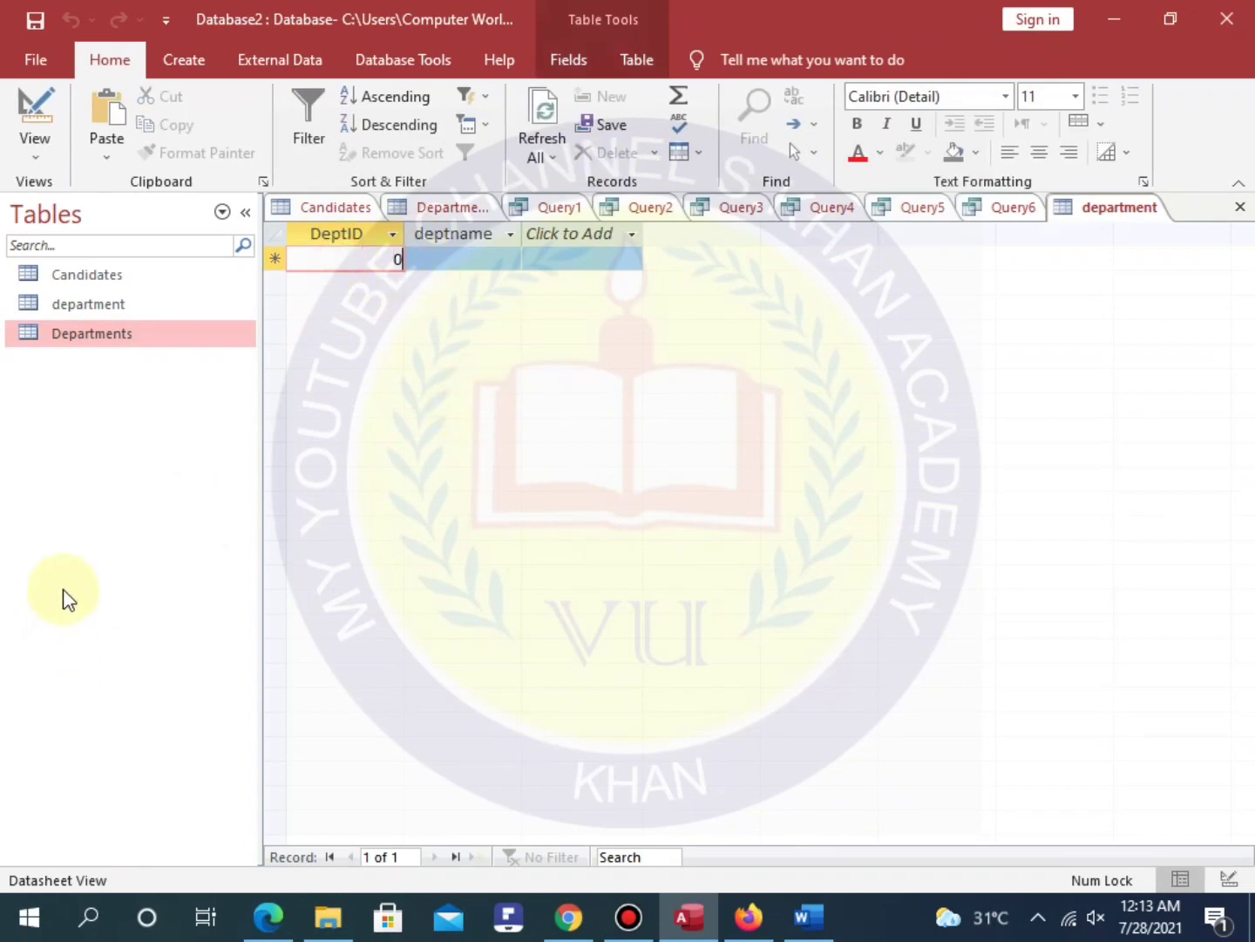
{"action": "key", "text": "BackSpace"}
{"action": "type", "text": "1"}
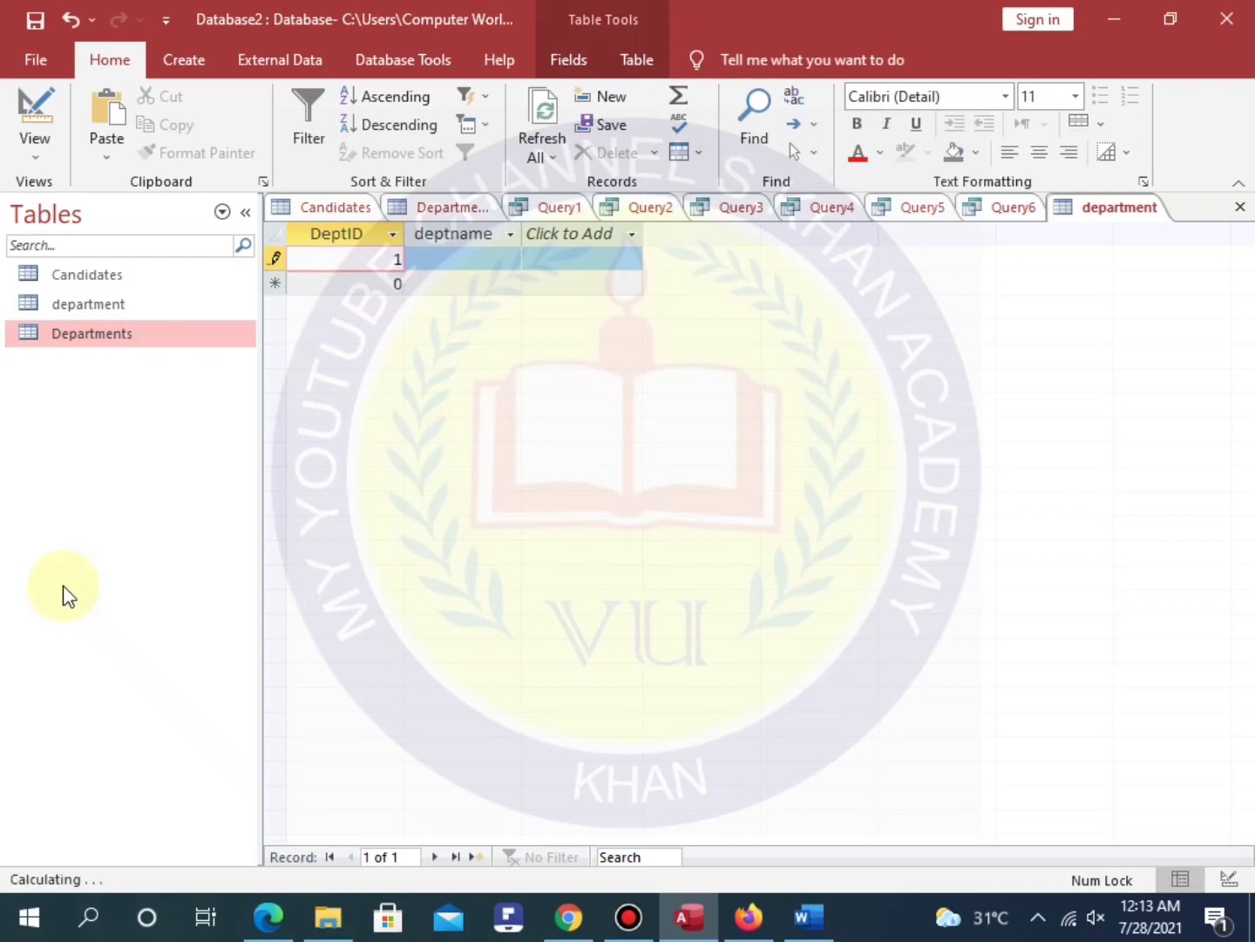
{"action": "key", "text": "Down"}
{"action": "type", "text": "2"}
{"action": "key", "text": "Down"}
{"action": "type", "text": "3"}
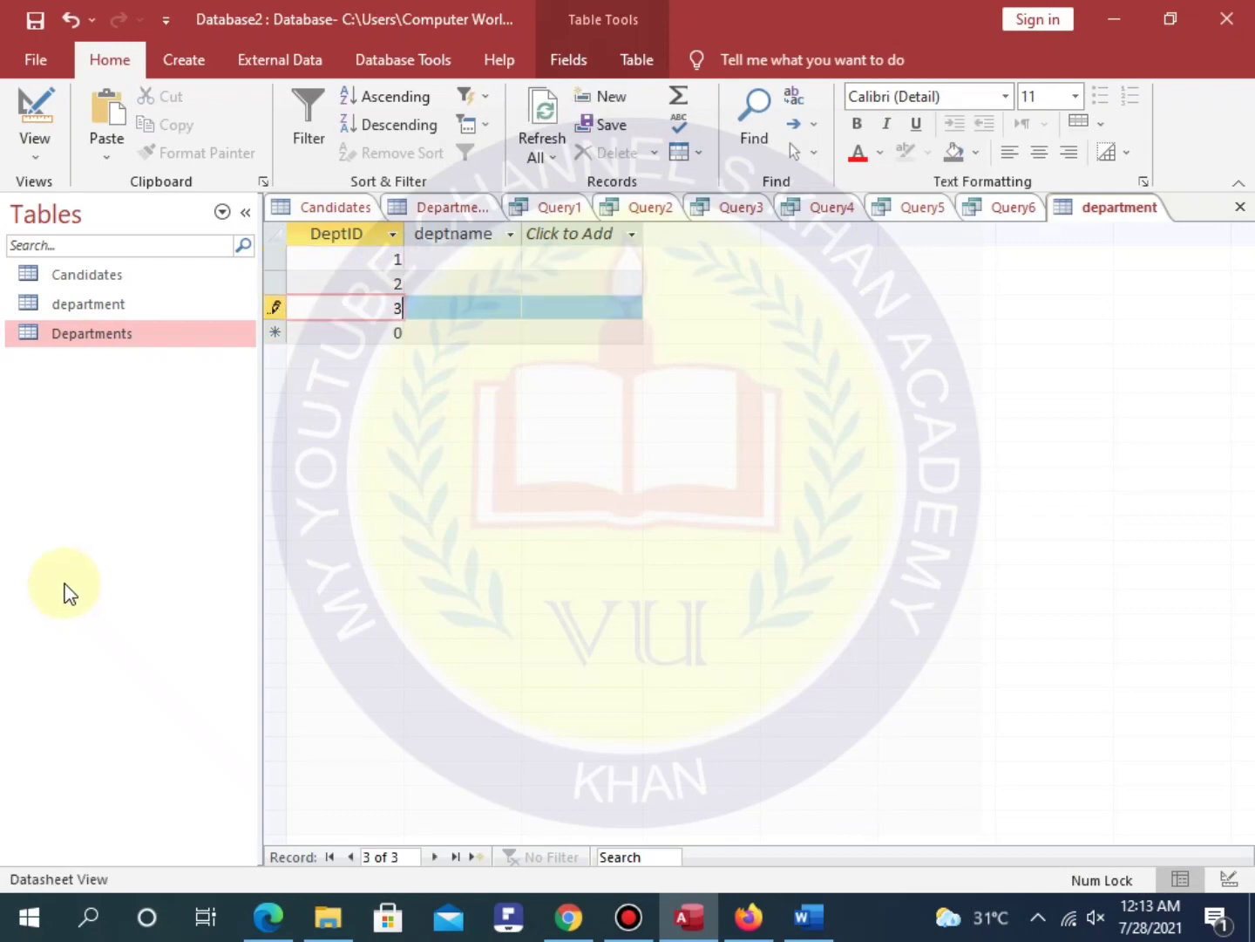
{"action": "key", "text": "Down"}
{"action": "type", "text": "4"}
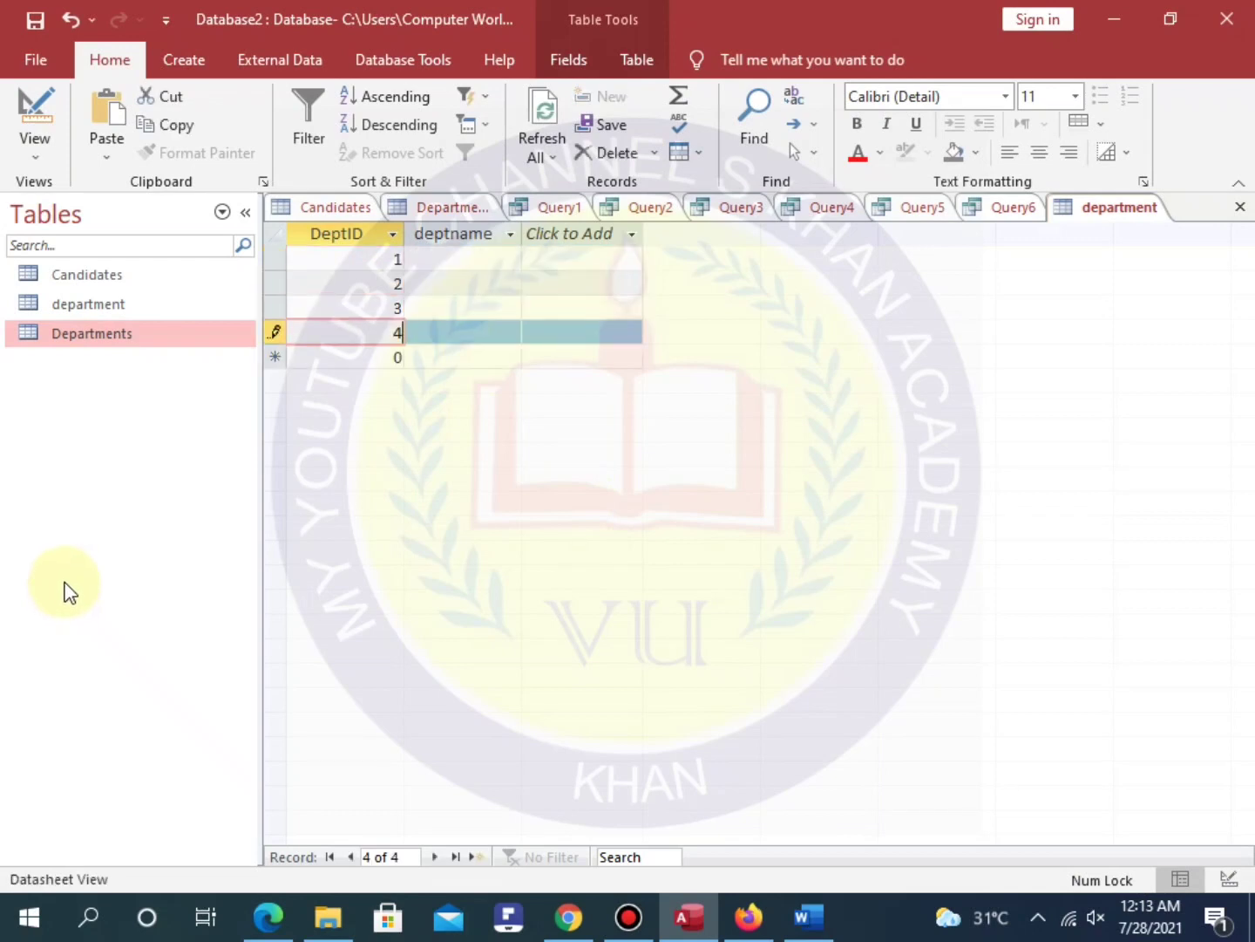
{"action": "key", "text": "Down"}
{"action": "type", "text": "5"}
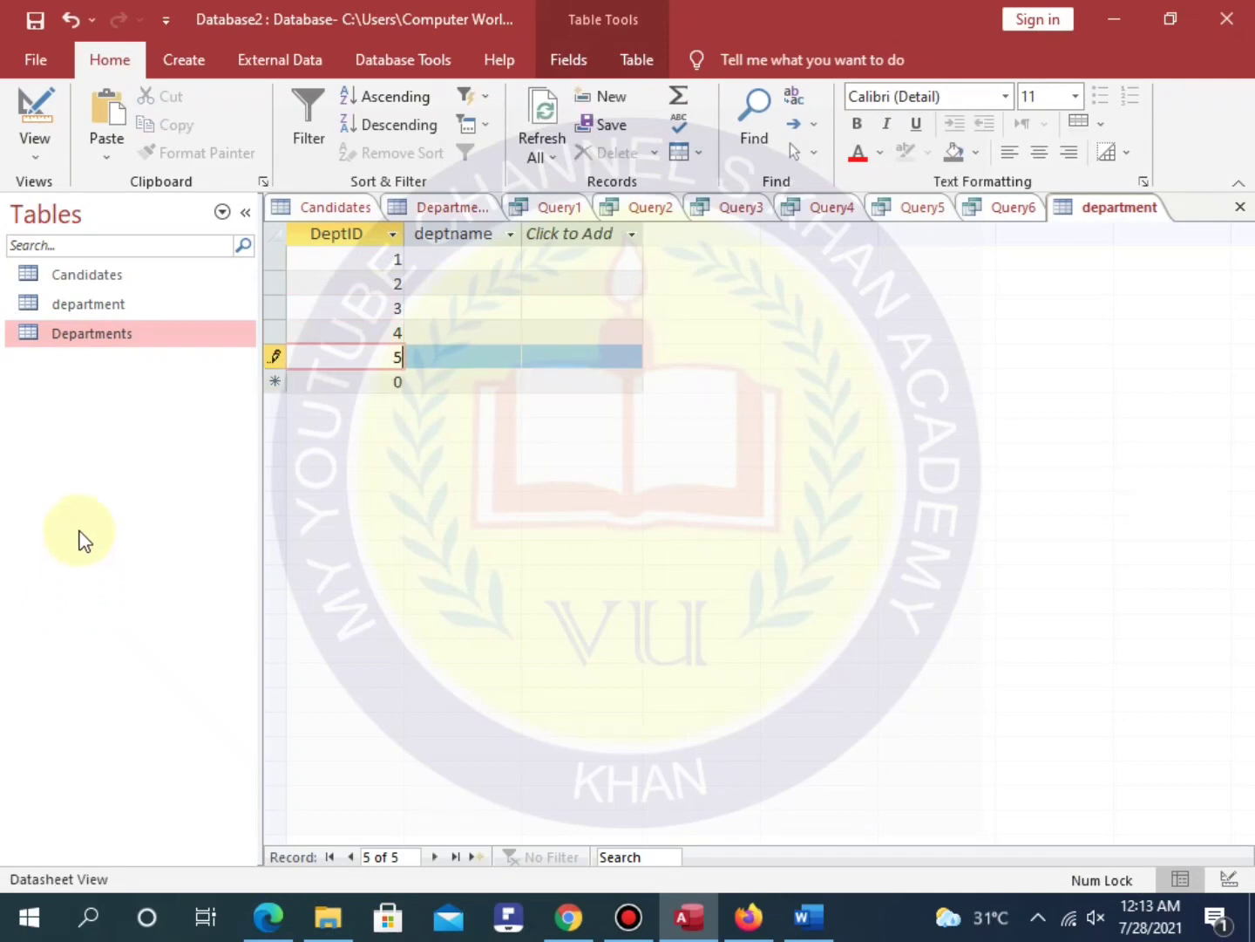
Fill in deptname for the first three records with bs, gh and jh.
{"action": "left_click", "coordinate": [452, 259]}
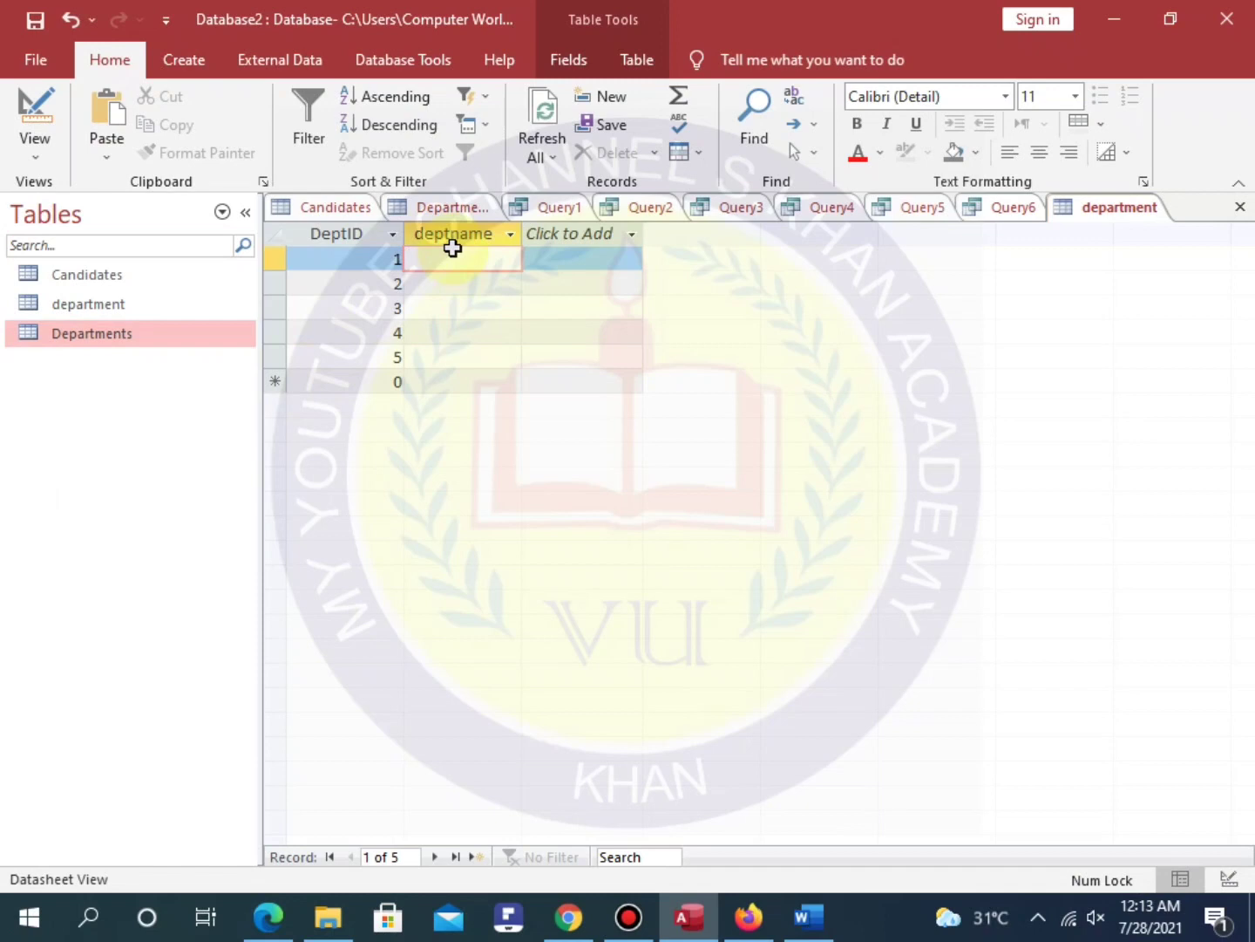
{"action": "type", "text": "bs"}
{"action": "key", "text": "Down"}
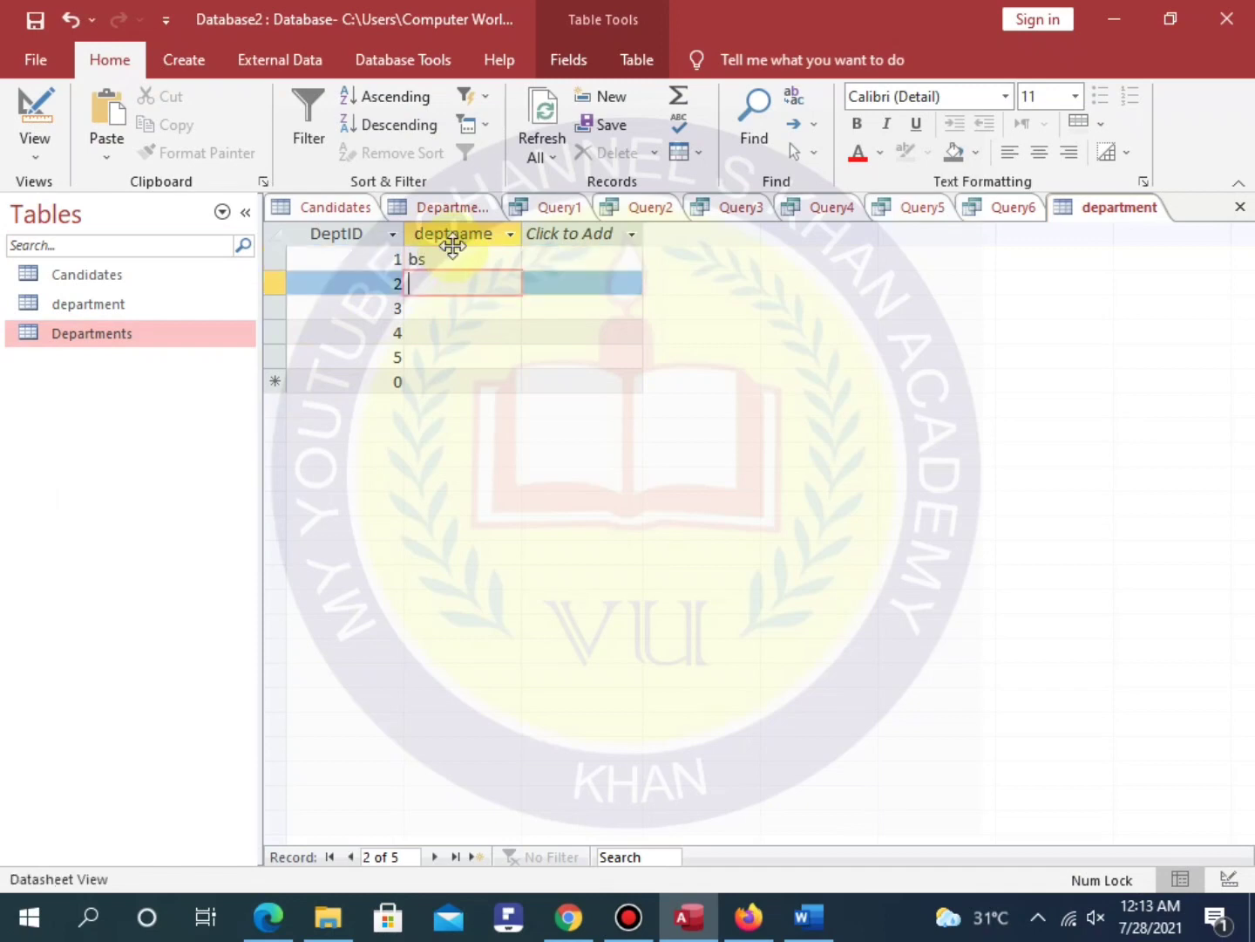
{"action": "type", "text": "gh"}
{"action": "key", "text": "Down"}
{"action": "type", "text": "jh"}
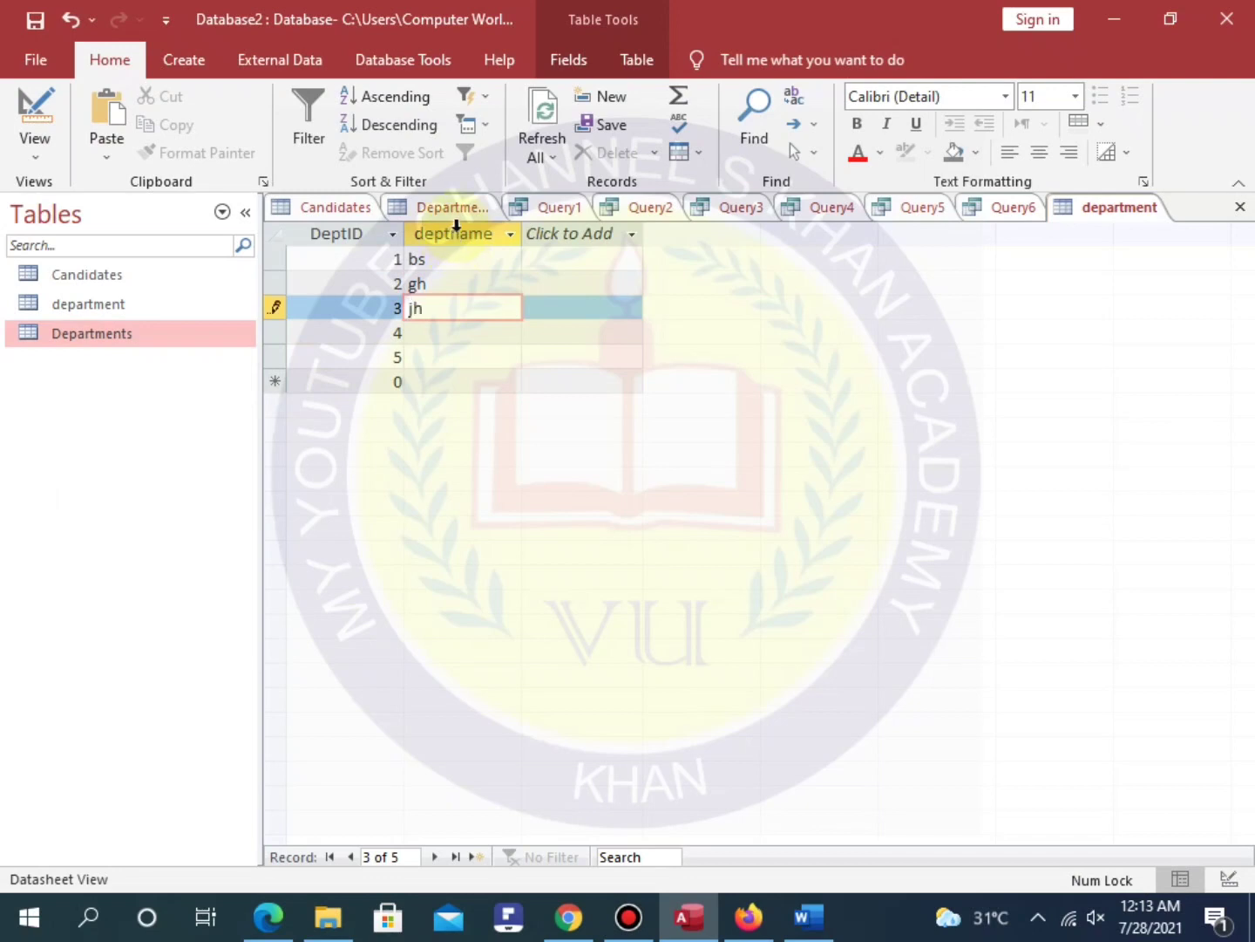
Return the department table to Design View and go through the empty field rows below deptname.
{"action": "right_click", "coordinate": [1080, 204]}
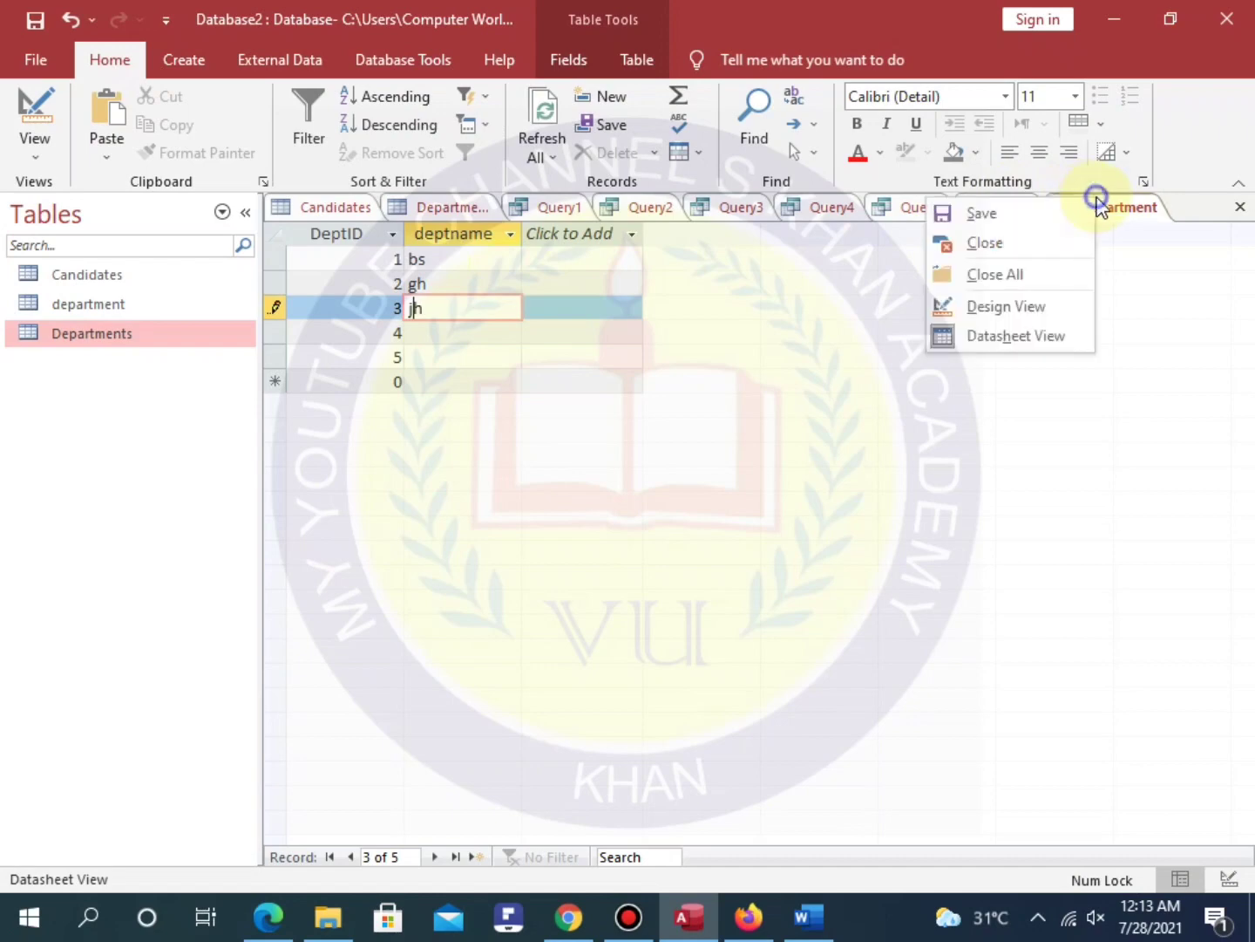
{"action": "left_click", "coordinate": [1016, 307]}
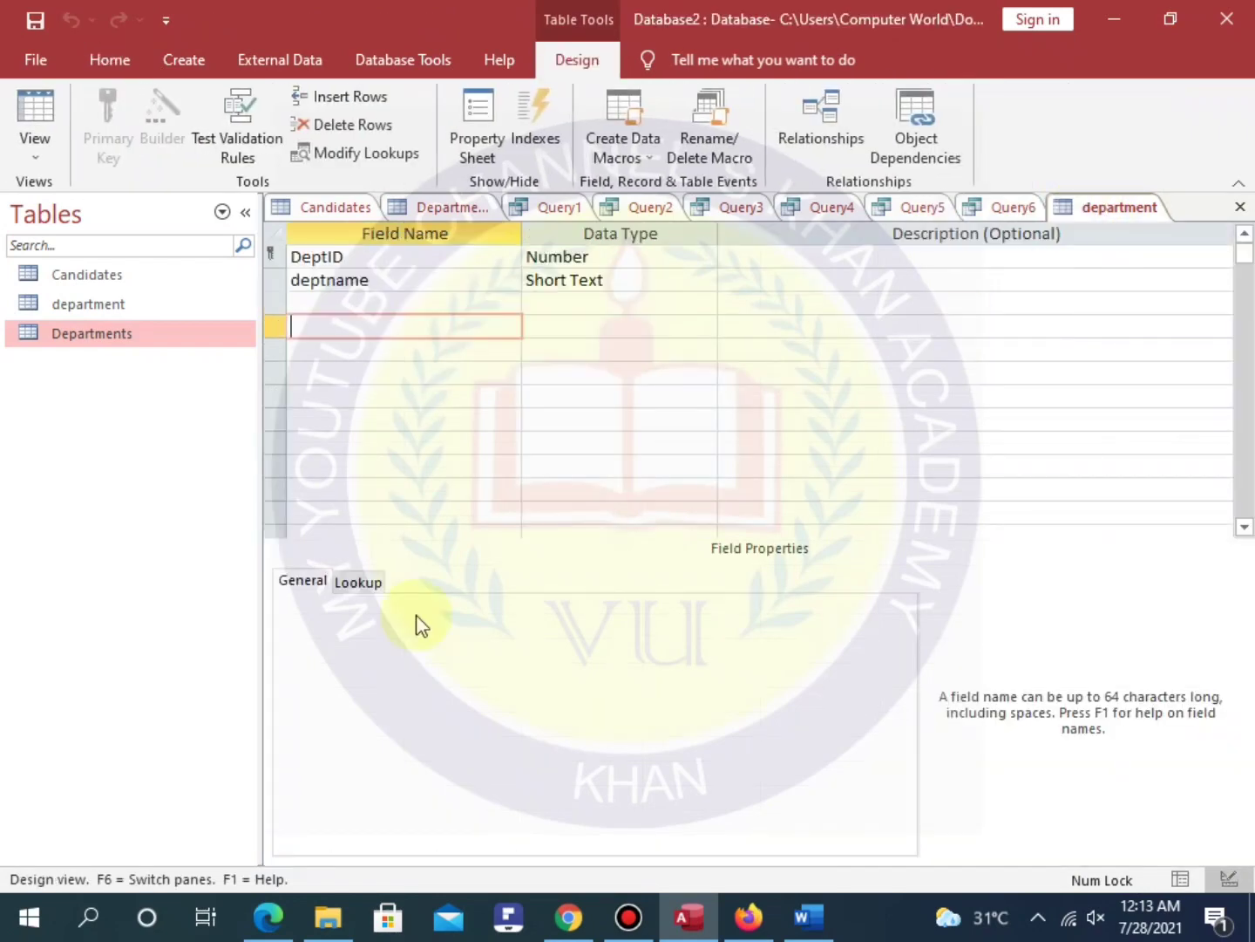
{"action": "left_click", "coordinate": [338, 303]}
{"action": "left_click", "coordinate": [342, 328]}
{"action": "left_click", "coordinate": [341, 349]}
{"action": "left_click", "coordinate": [342, 373]}
{"action": "left_click", "coordinate": [336, 418]}
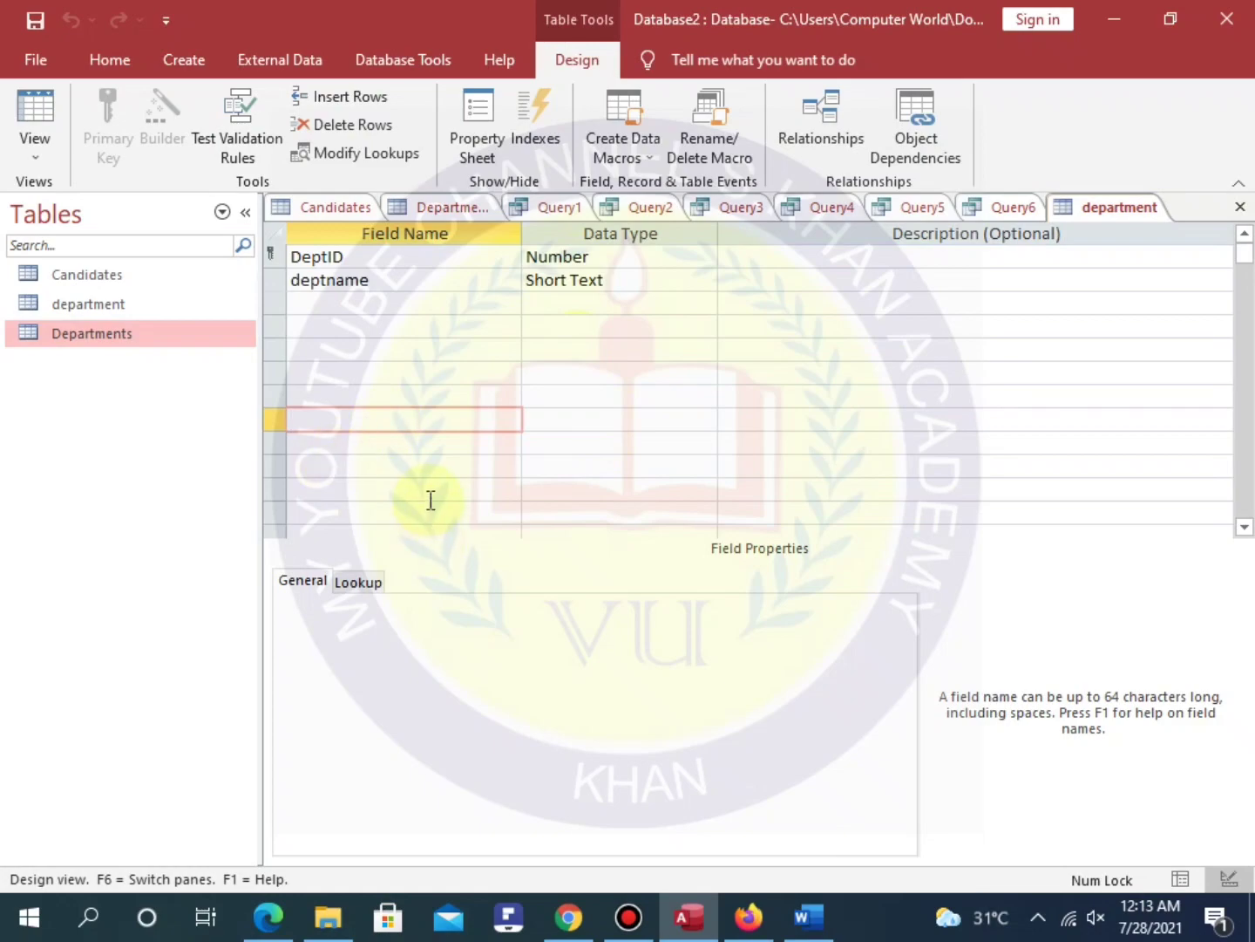
Switch to the Word assignment document and review it from the last solution back to the title page.
{"action": "left_click", "coordinate": [808, 916]}
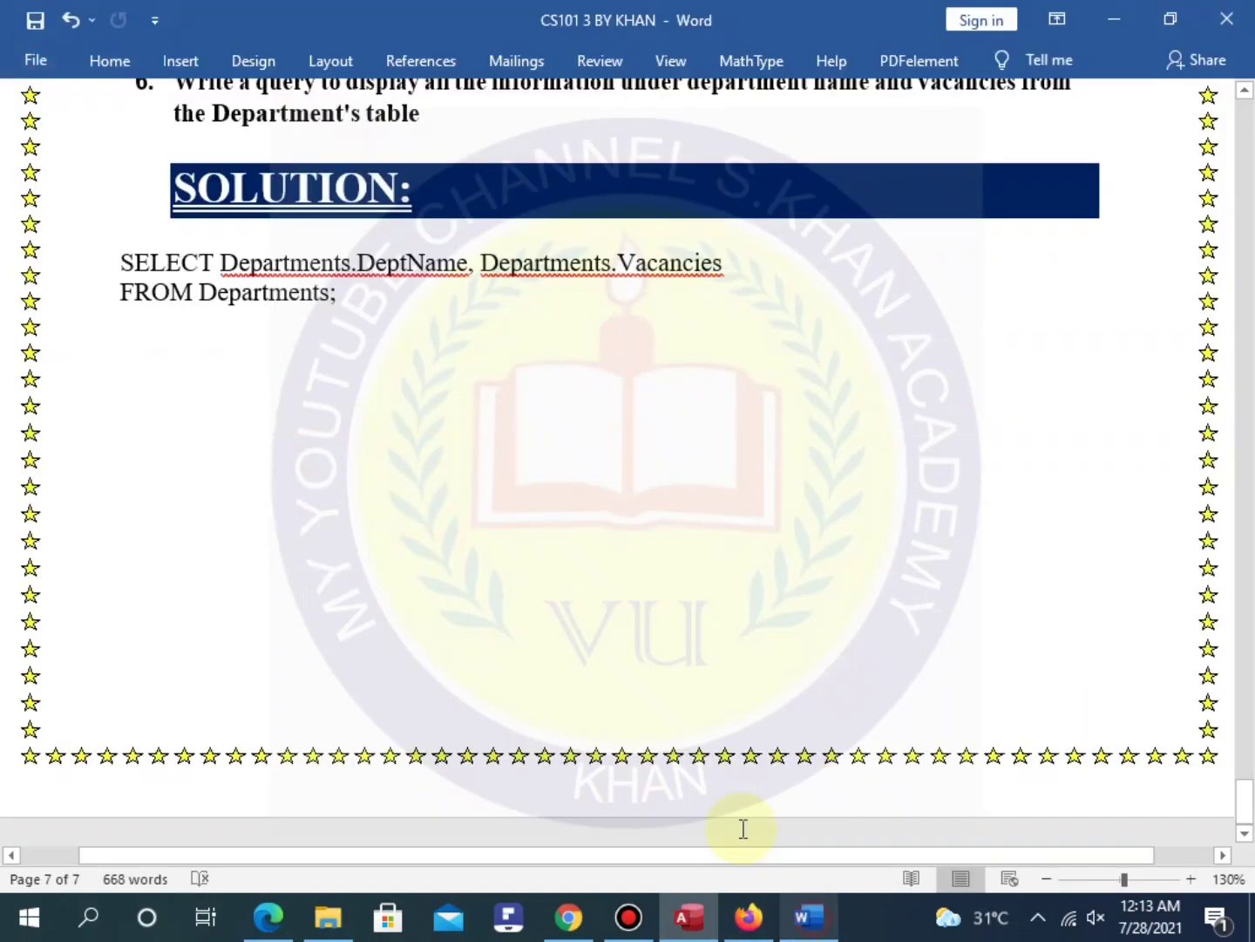
{"action": "scroll", "coordinate": [451, 468], "scroll_direction": "up", "scroll_amount": 20}
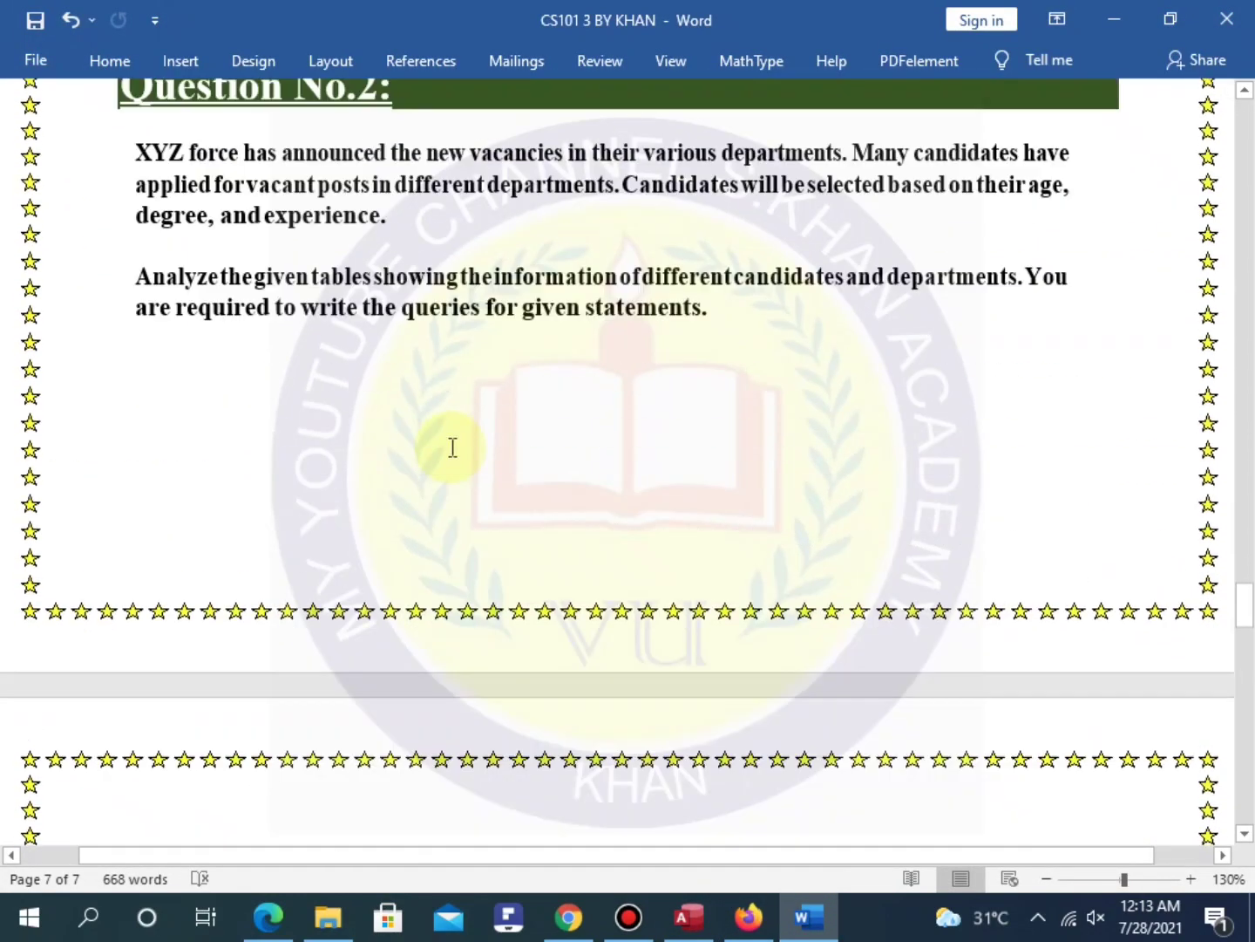
{"action": "scroll", "coordinate": [452, 439], "scroll_direction": "up", "scroll_amount": 20}
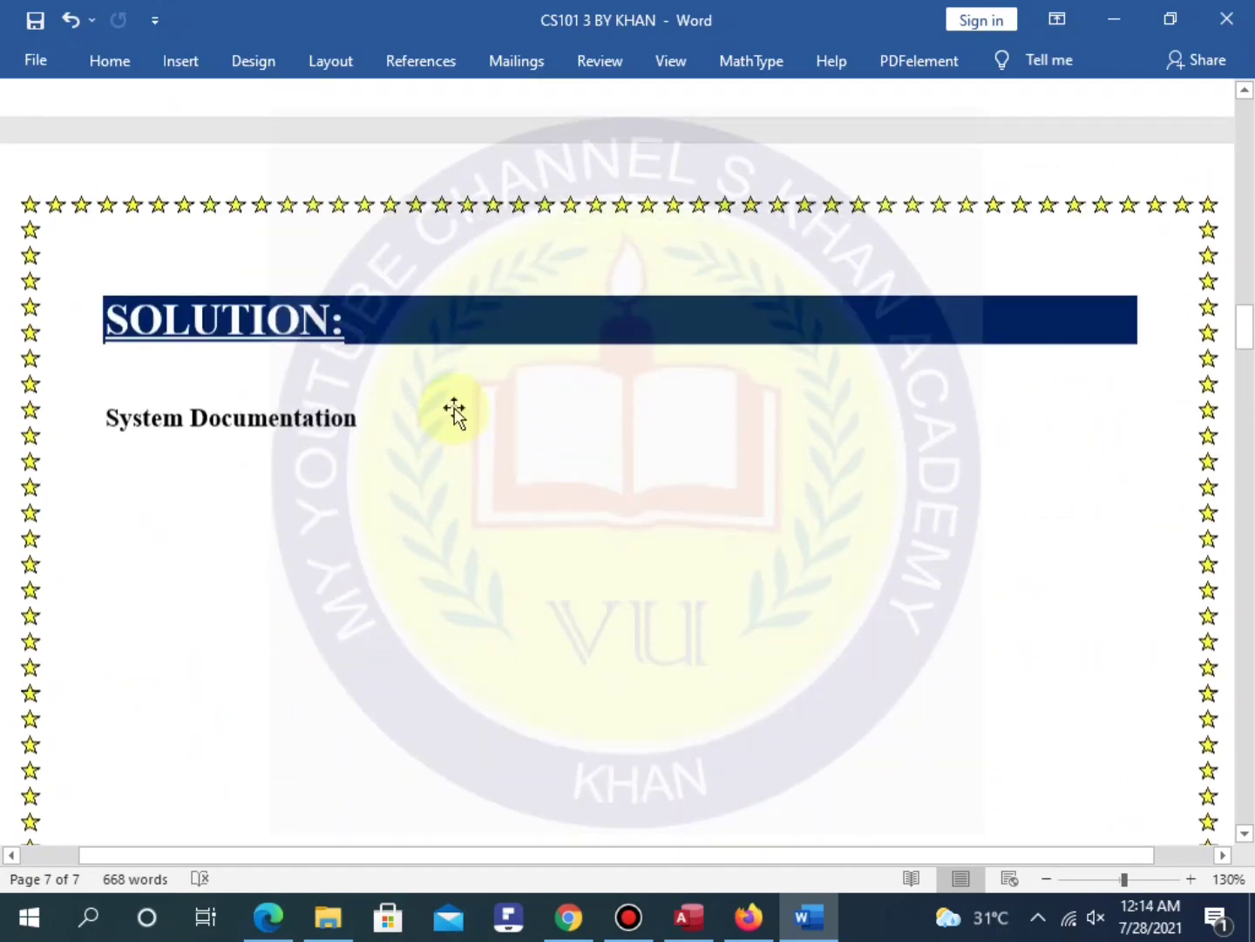
{"action": "scroll", "coordinate": [454, 404], "scroll_direction": "up", "scroll_amount": 20}
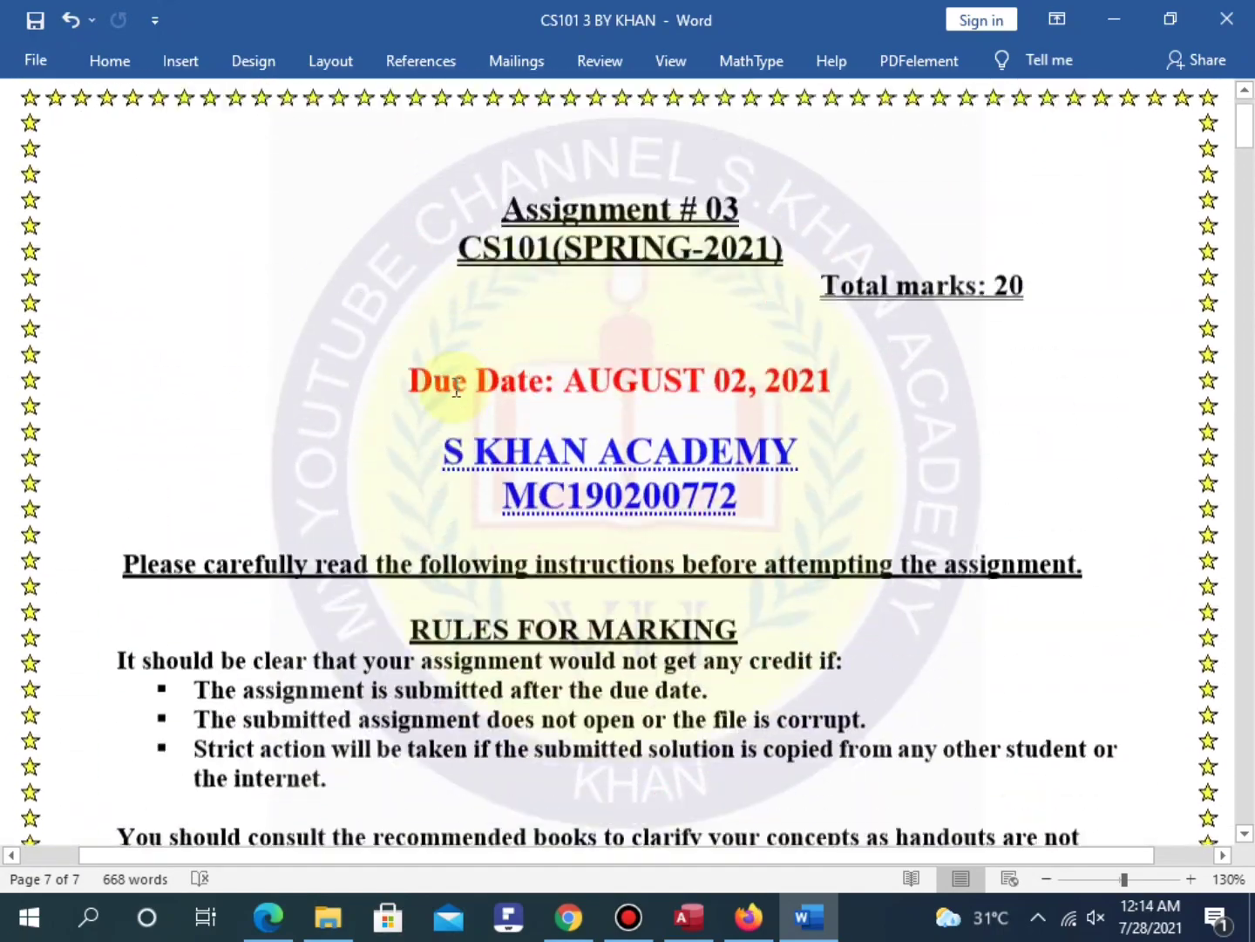